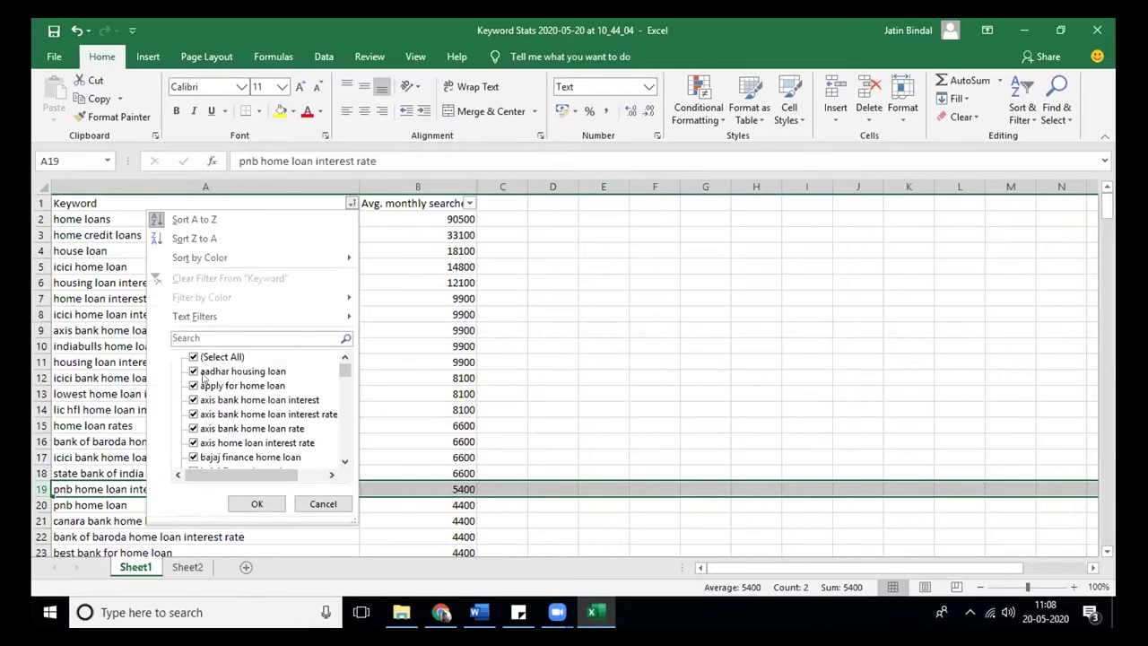
# Sort the list by Keyword from A to Z, followed by average monthly searches from largest to smallest
pyautogui.click(194, 219)
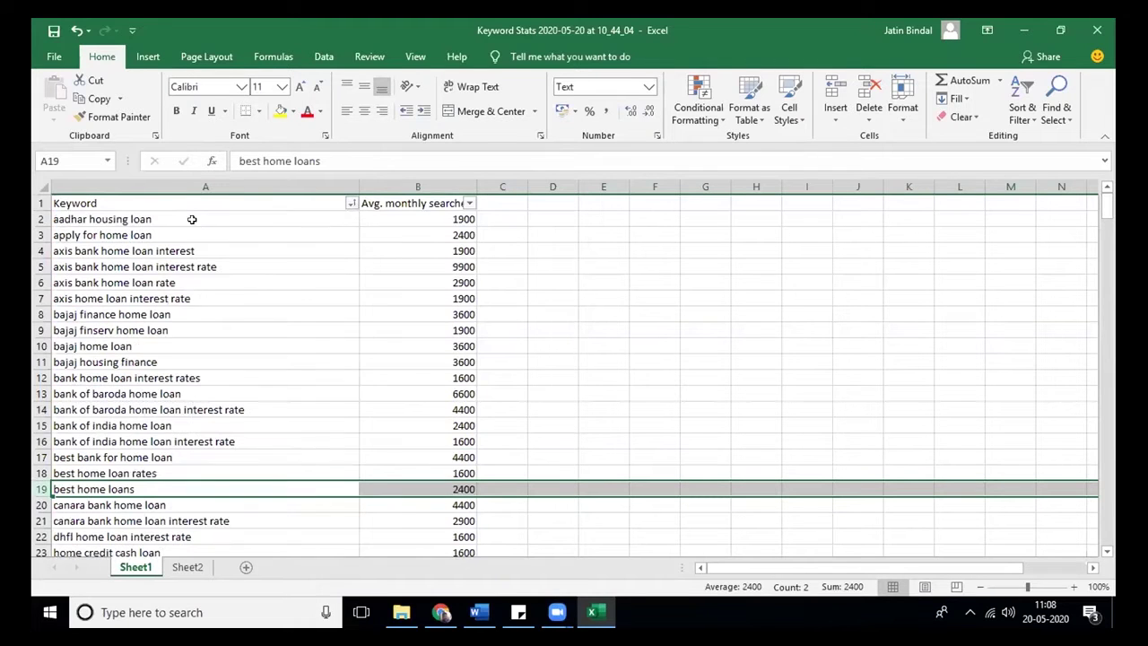
pyautogui.click(469, 203)
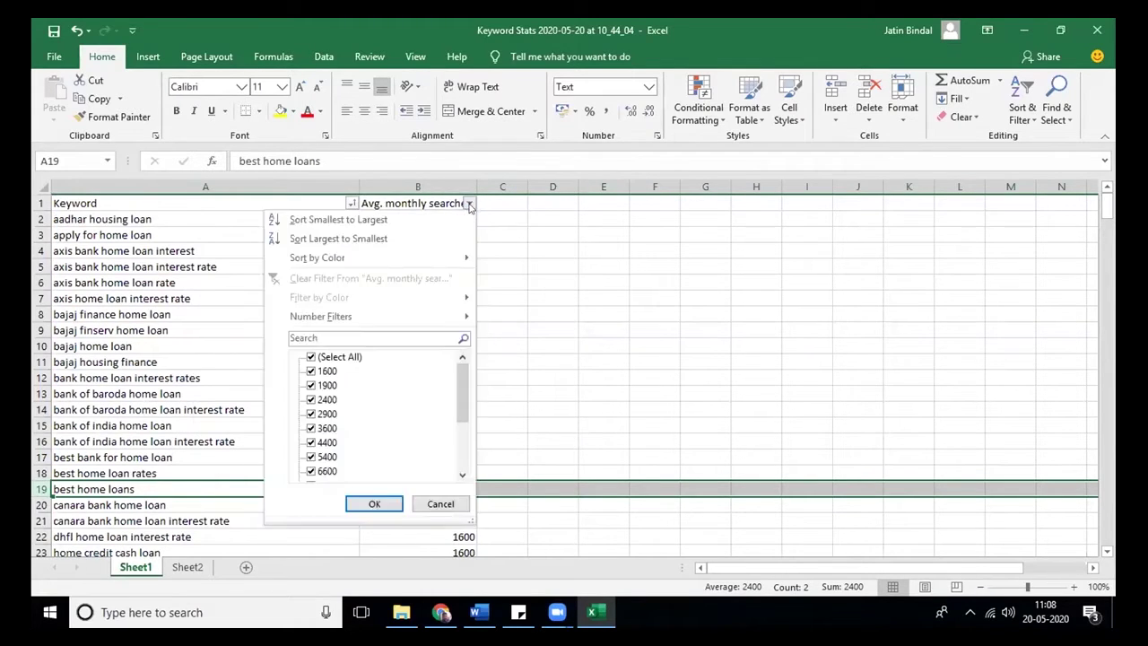
pyautogui.click(350, 238)
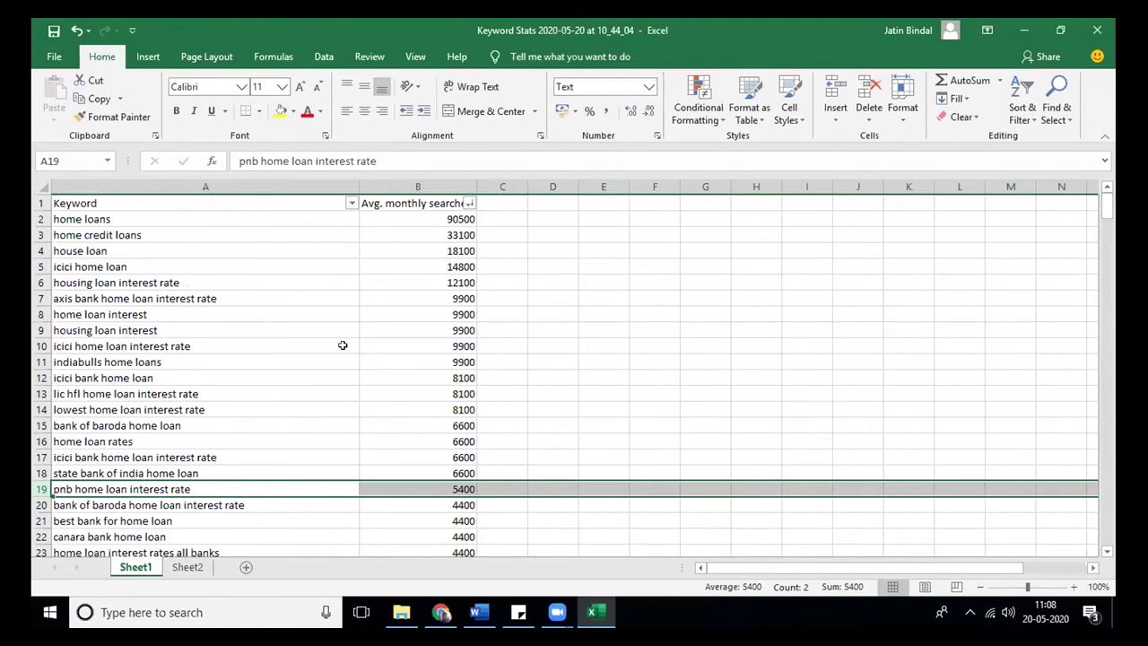
pyautogui.click(342, 345)
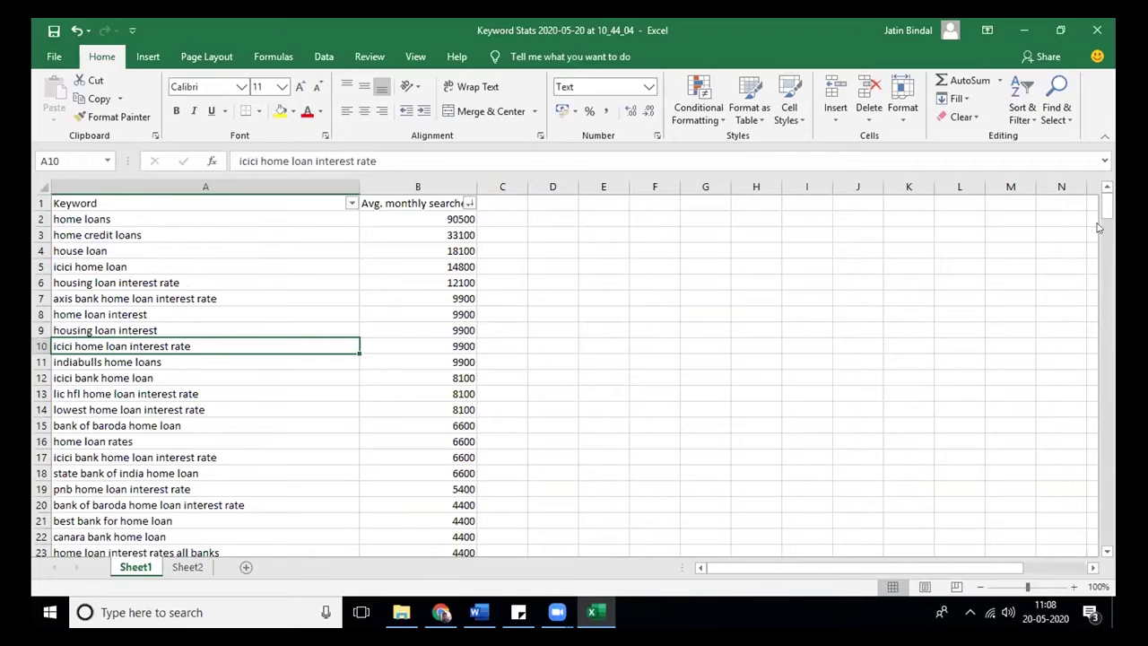
pyautogui.moveTo(1108, 211)
pyautogui.mouseDown()
pyautogui.moveTo(1111, 274)
pyautogui.moveTo(1107, 194)
pyautogui.mouseUp()
# Filter the Keyword column with a custom text filter for rows that contain "icici" or contain "pnb"
pyautogui.click(350, 202)
pyautogui.moveTo(294, 317)
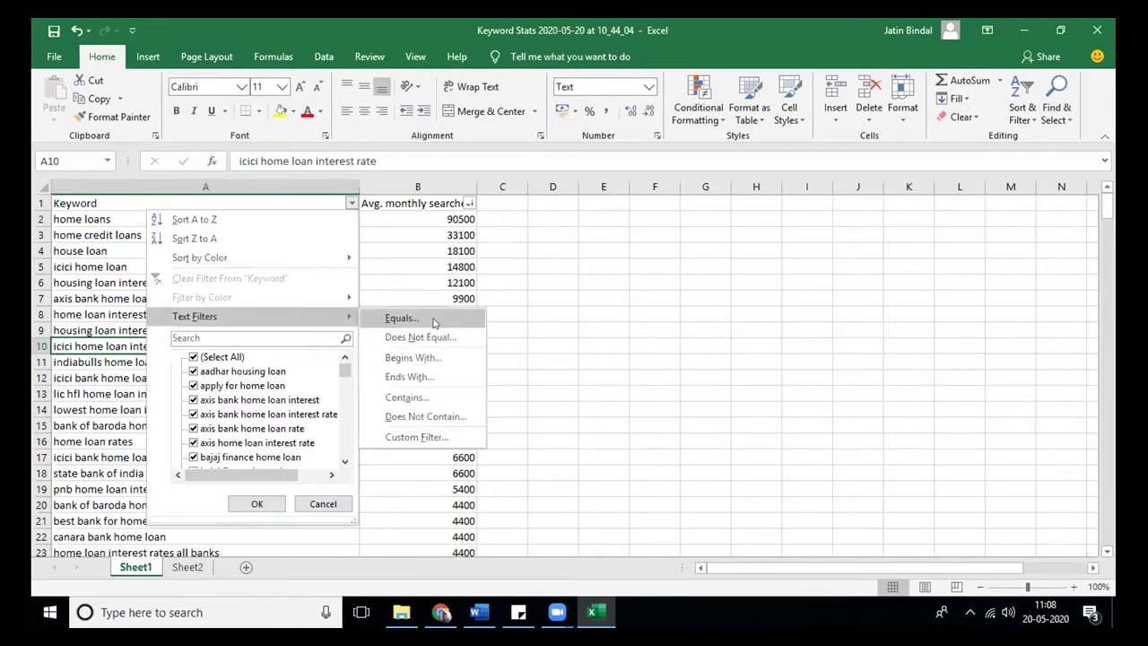
pyautogui.click(428, 397)
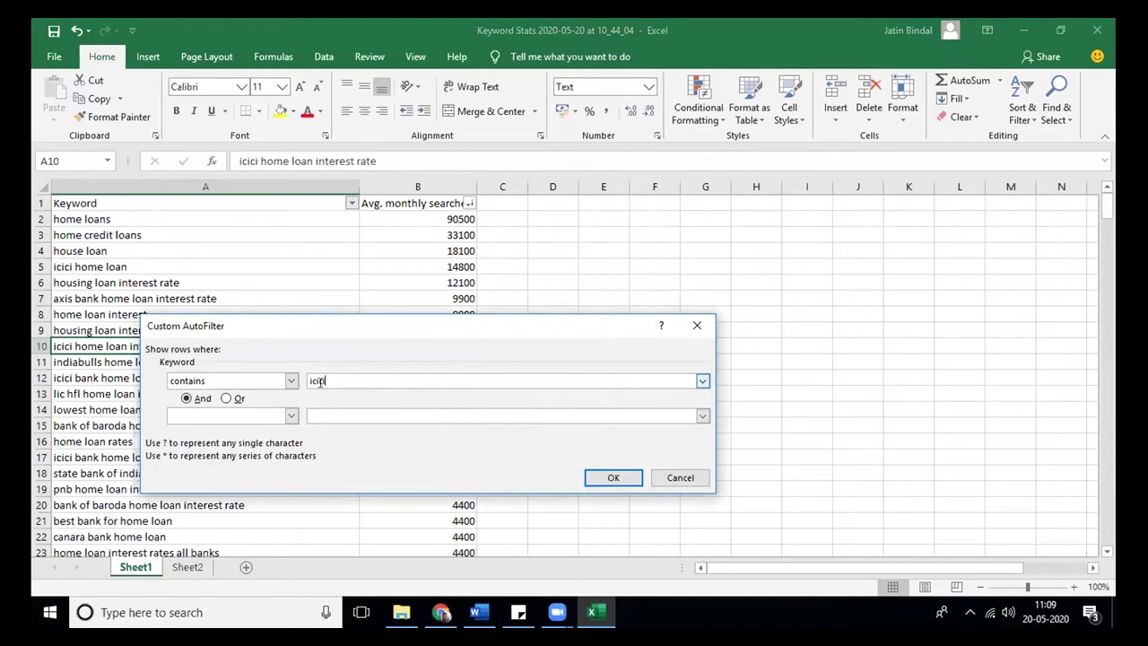
pyautogui.click(226, 398)
pyautogui.click(216, 417)
pyautogui.press('c')
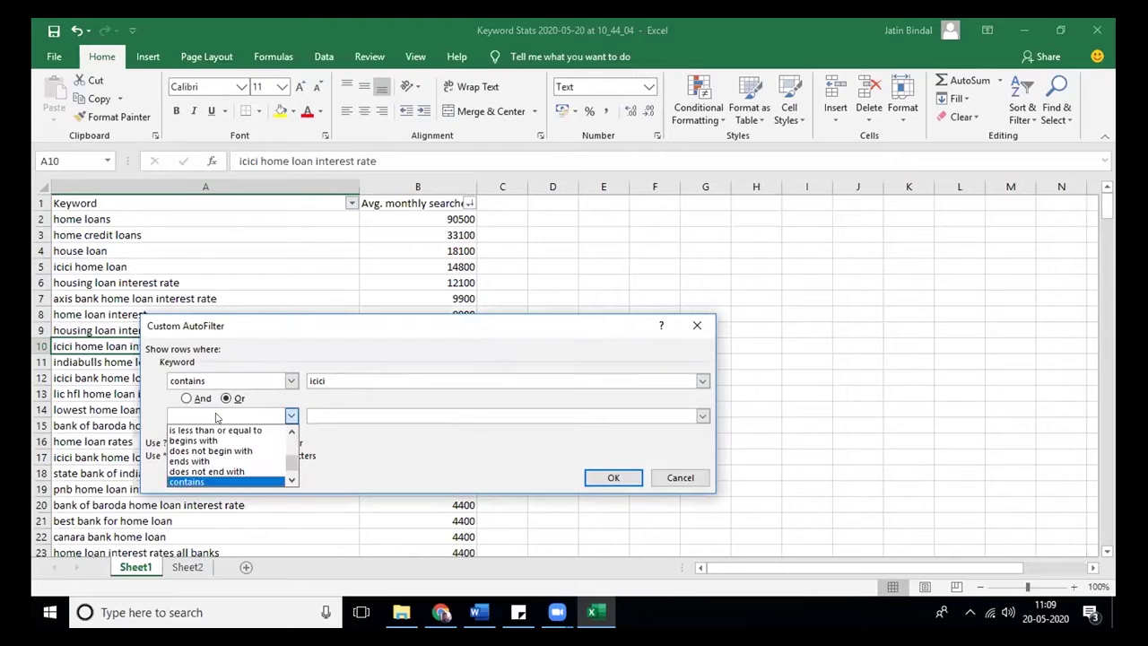
pyautogui.click(240, 485)
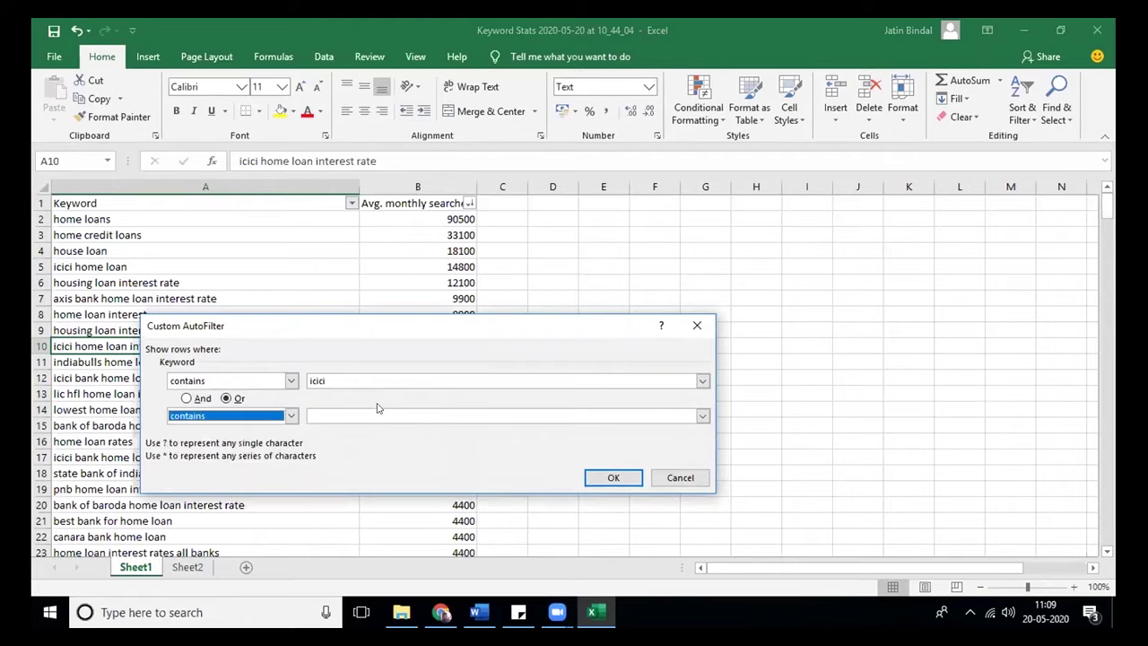
pyautogui.click(341, 411)
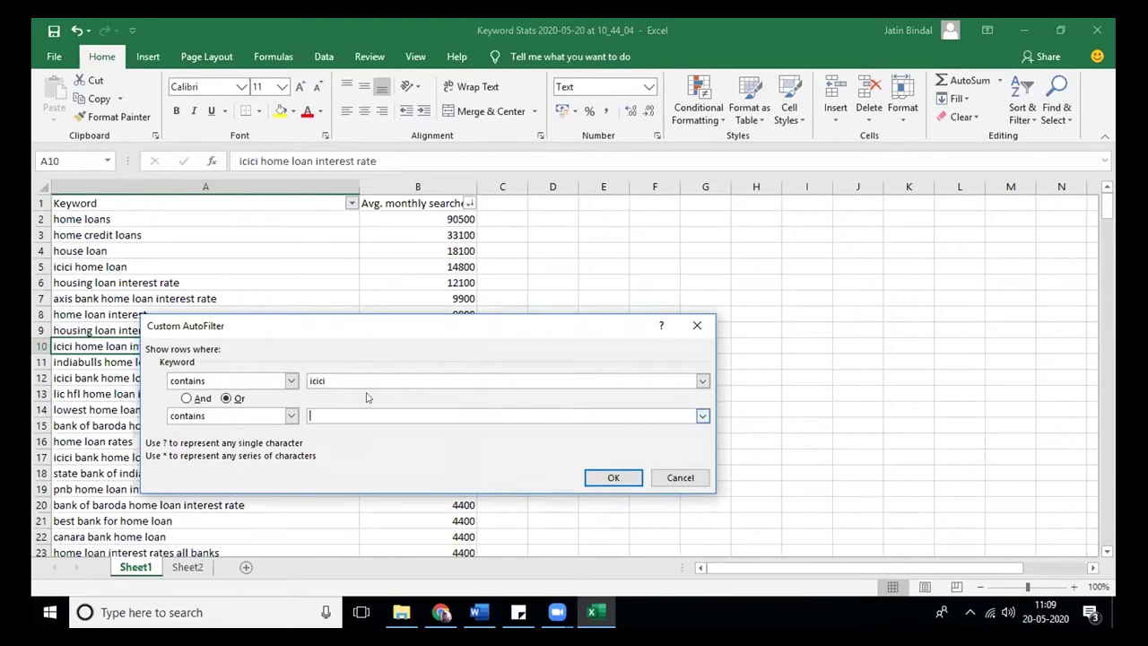
pyautogui.moveTo(417, 333); pyautogui.dragTo(625, 281)
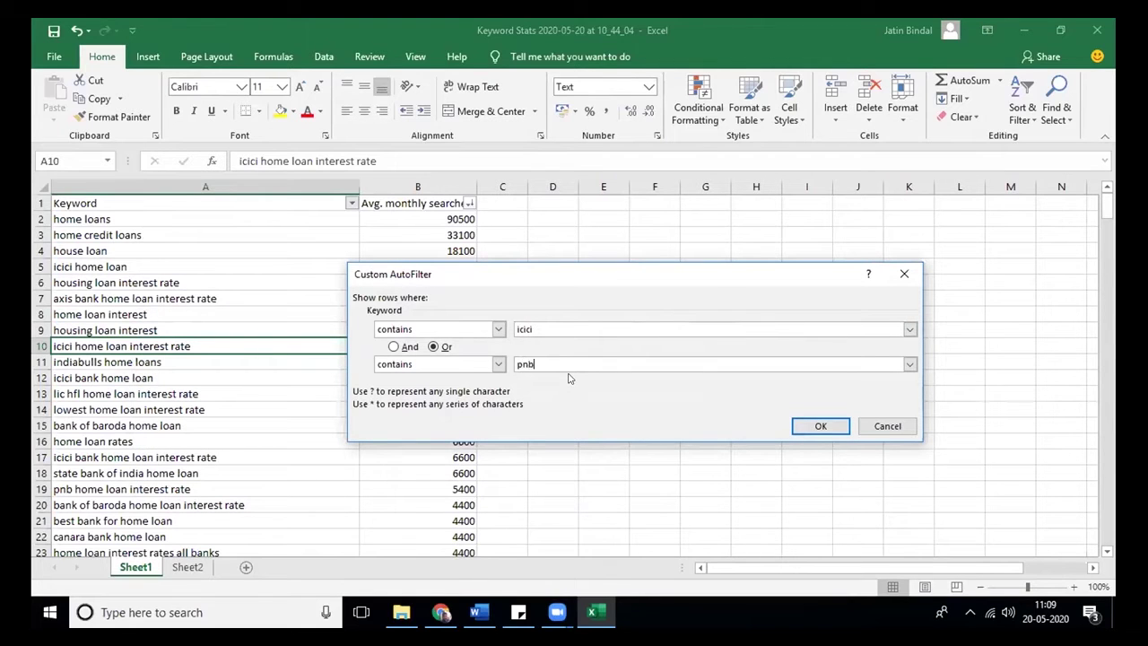
pyautogui.click(816, 424)
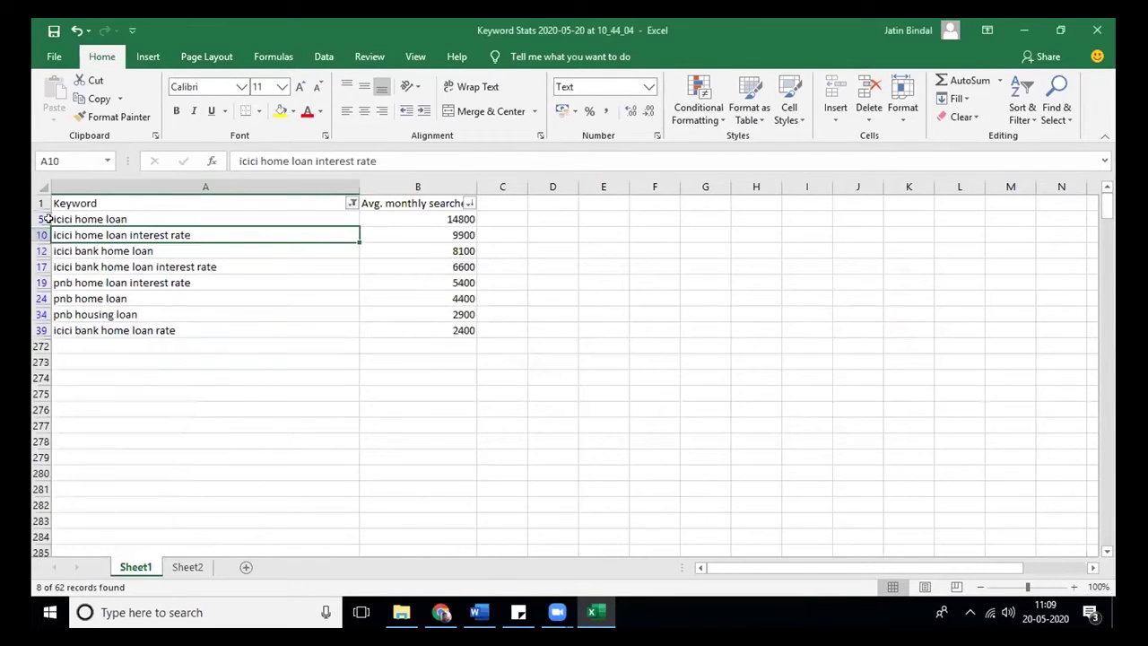
# Select the filtered icici and pnb rows in both columns, restricting the selection to visible cells only with Go To Special
pyautogui.moveTo(56, 219); pyautogui.dragTo(466, 330)
pyautogui.click(1030, 114)
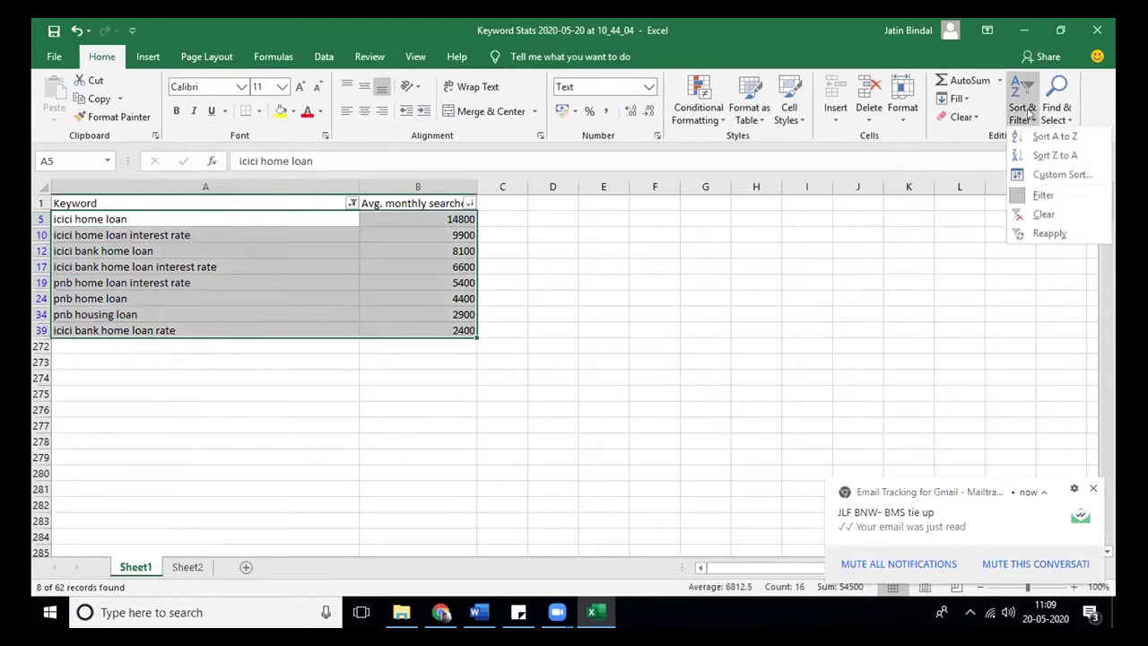
pyautogui.click(1056, 112)
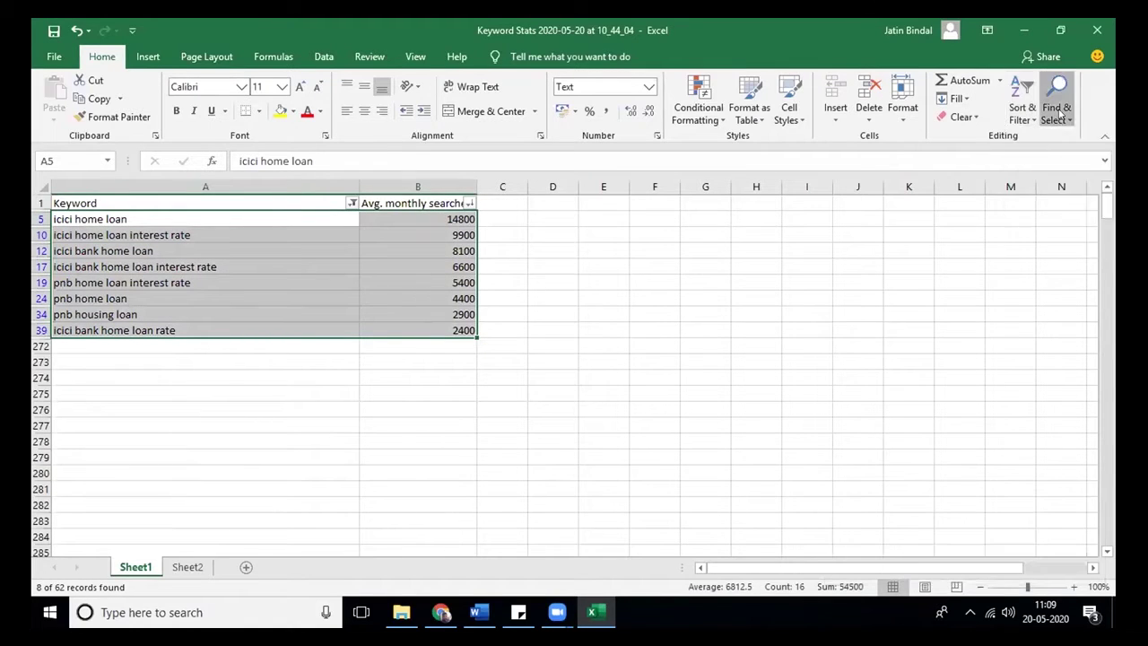
pyautogui.click(1056, 112)
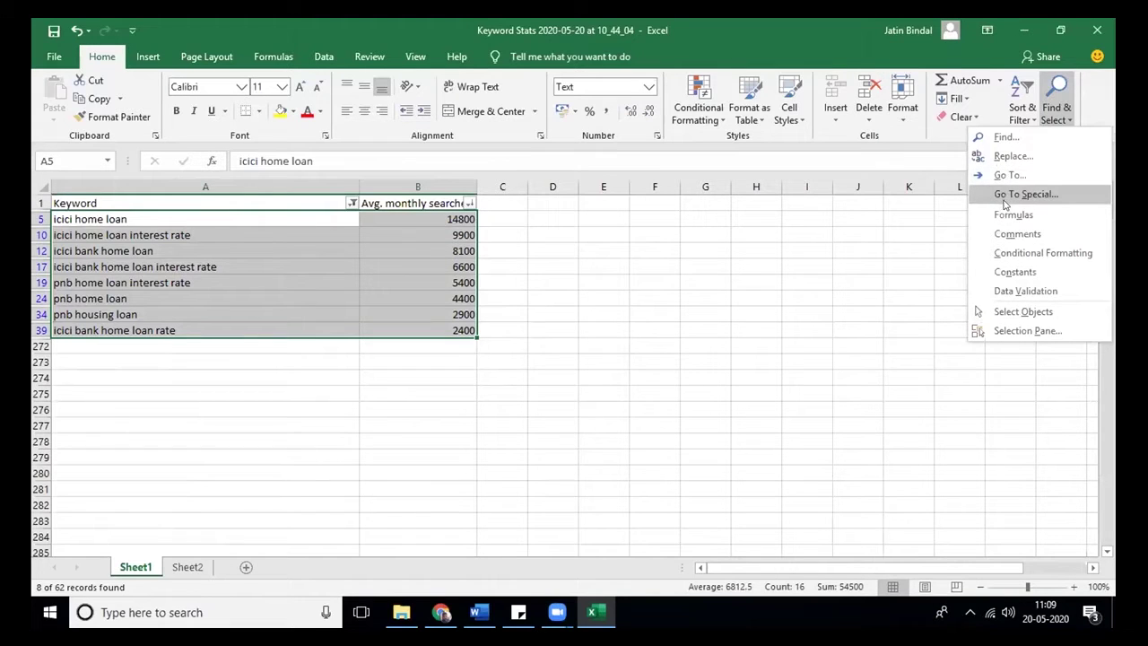
pyautogui.click(1023, 194)
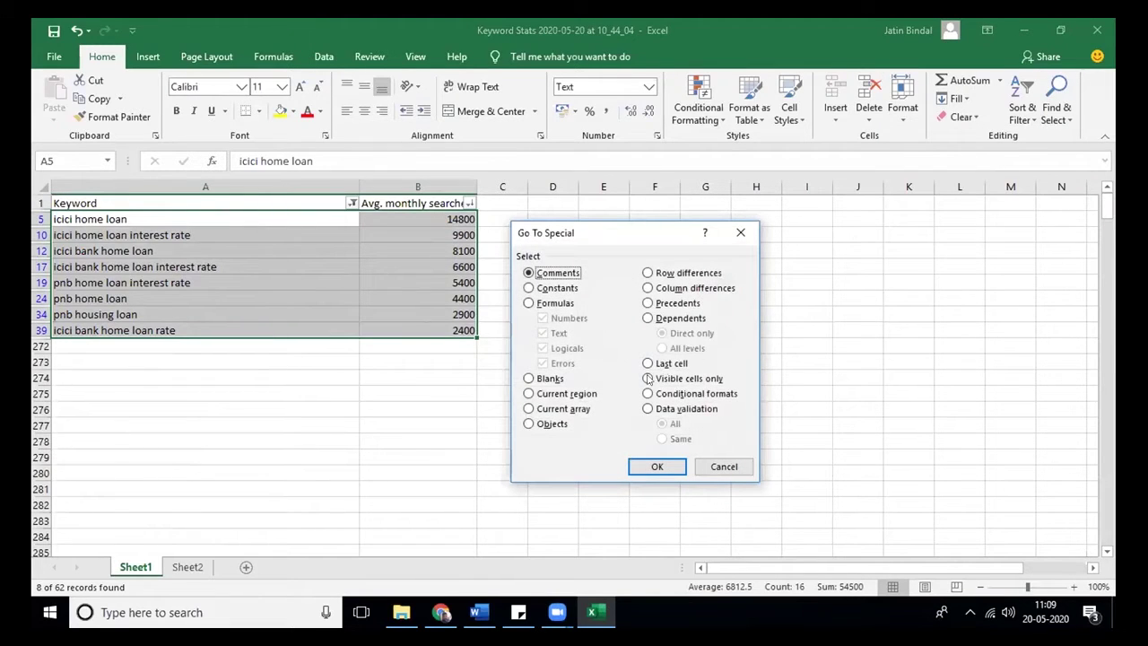
pyautogui.click(647, 379)
pyautogui.click(650, 468)
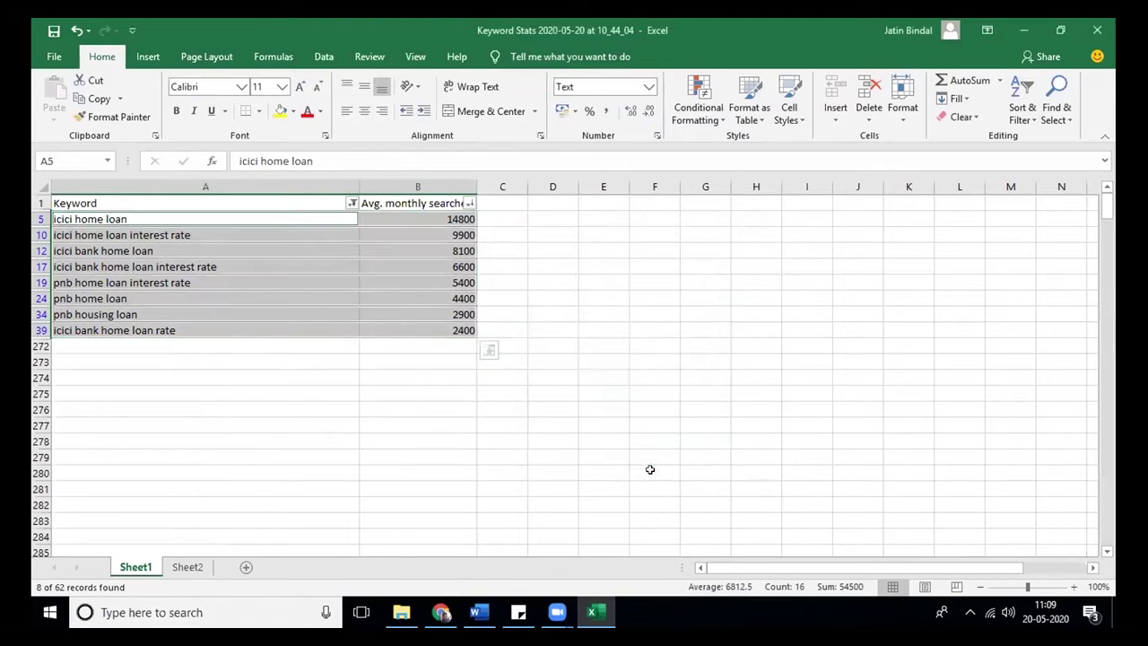
# Copy the selected keyword rows and paste them into Sheet2 starting at cell A48, directly below the existing list
pyautogui.hotkey('ctrl', 'c')
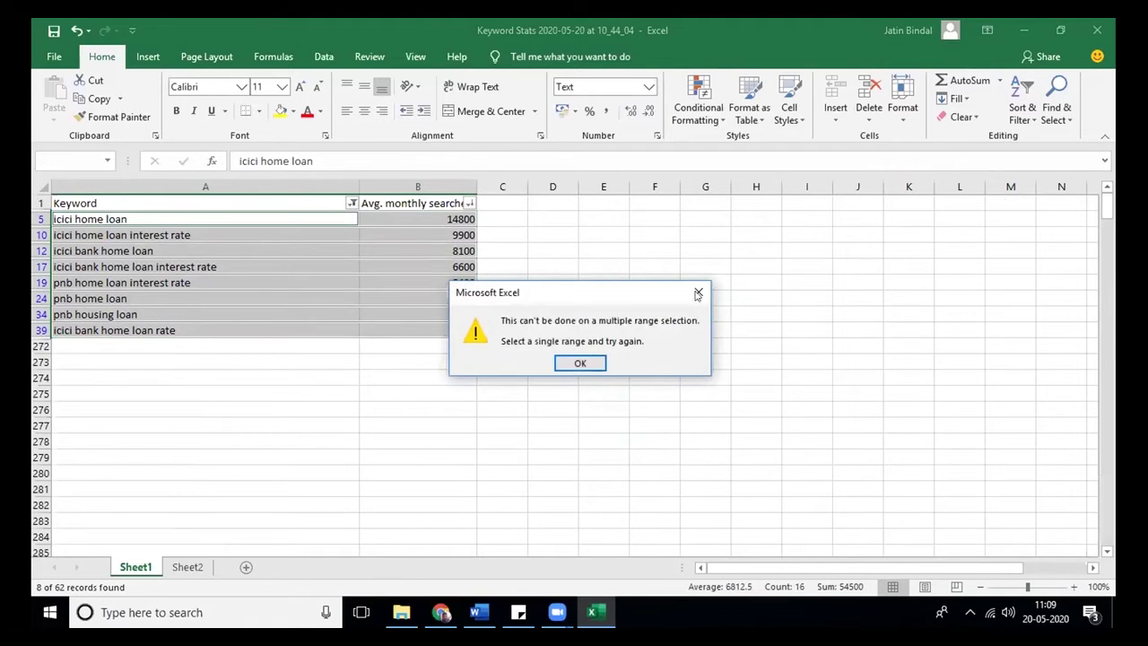
pyautogui.click(698, 293)
pyautogui.hotkey('ctrl', 'c')
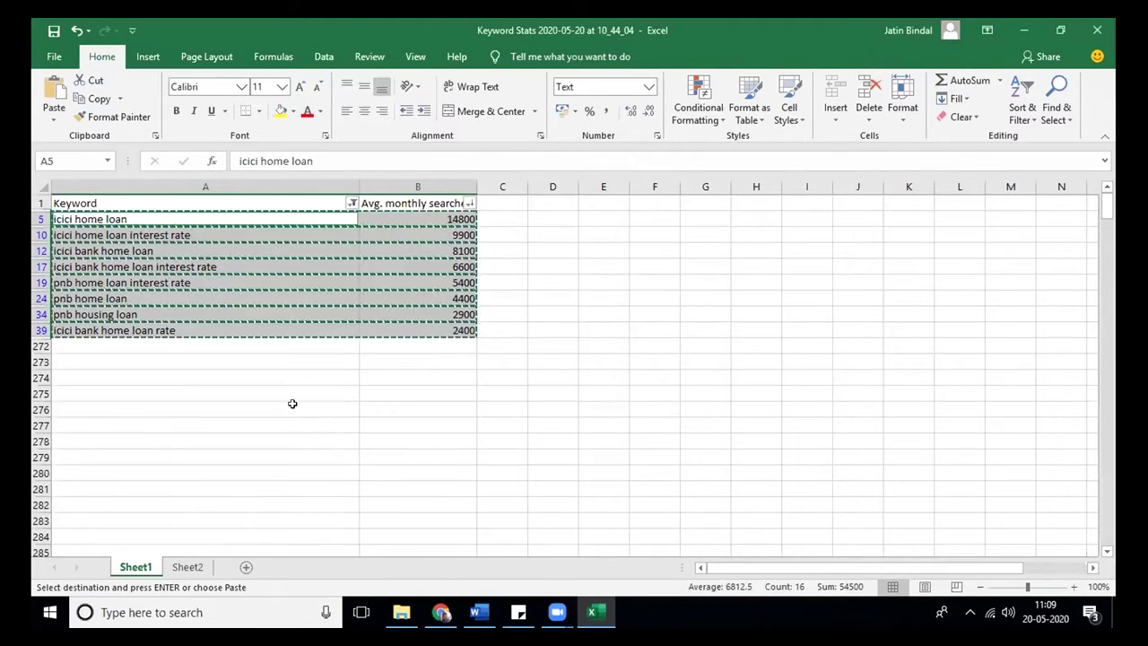
pyautogui.click(187, 567)
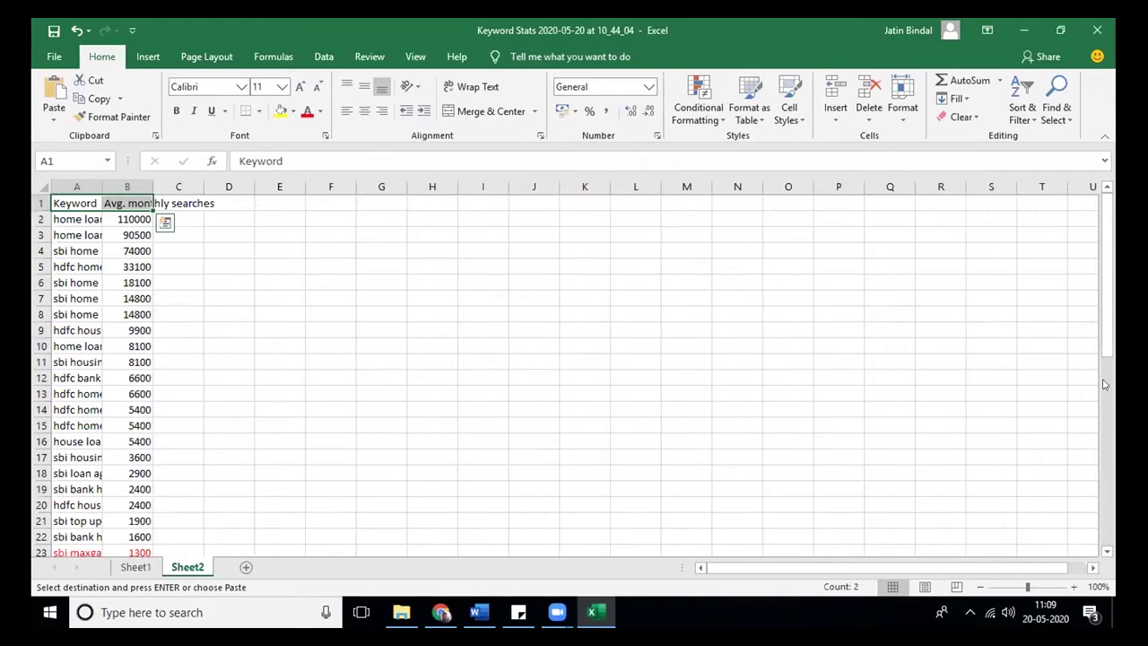
pyautogui.moveTo(1109, 355); pyautogui.dragTo(1113, 573)
pyautogui.click(81, 549)
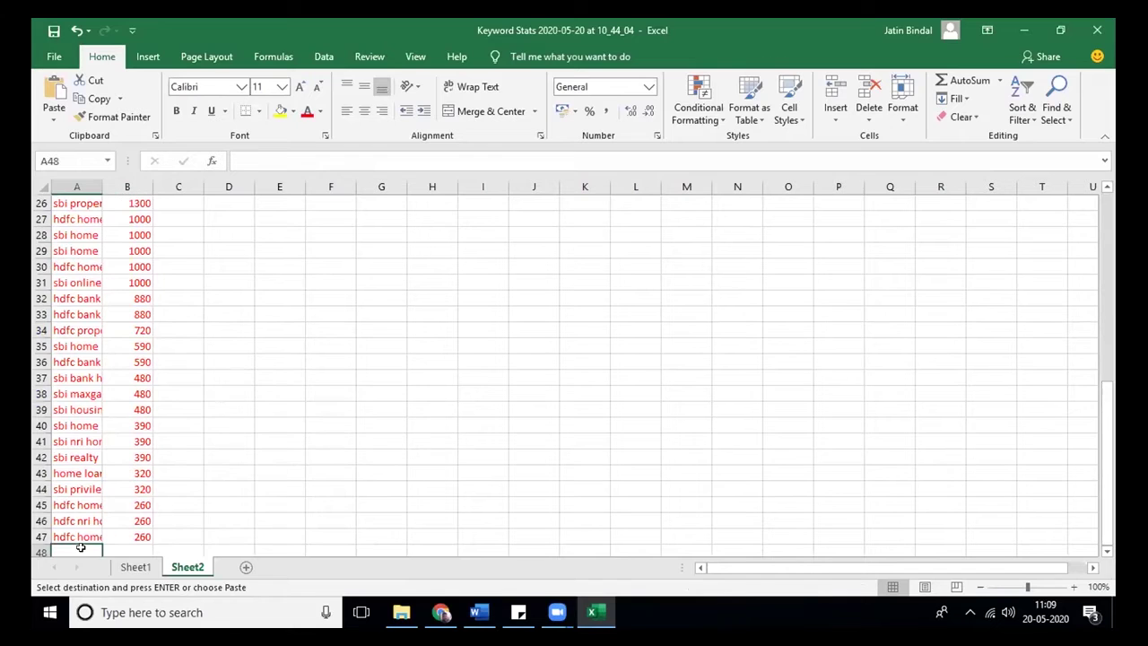
pyautogui.hotkey('ctrl', 'v')
# Clear the contents of the copied icici and pnb rows in Sheet1 and remove the filter from the Keyword column
pyautogui.click(135, 567)
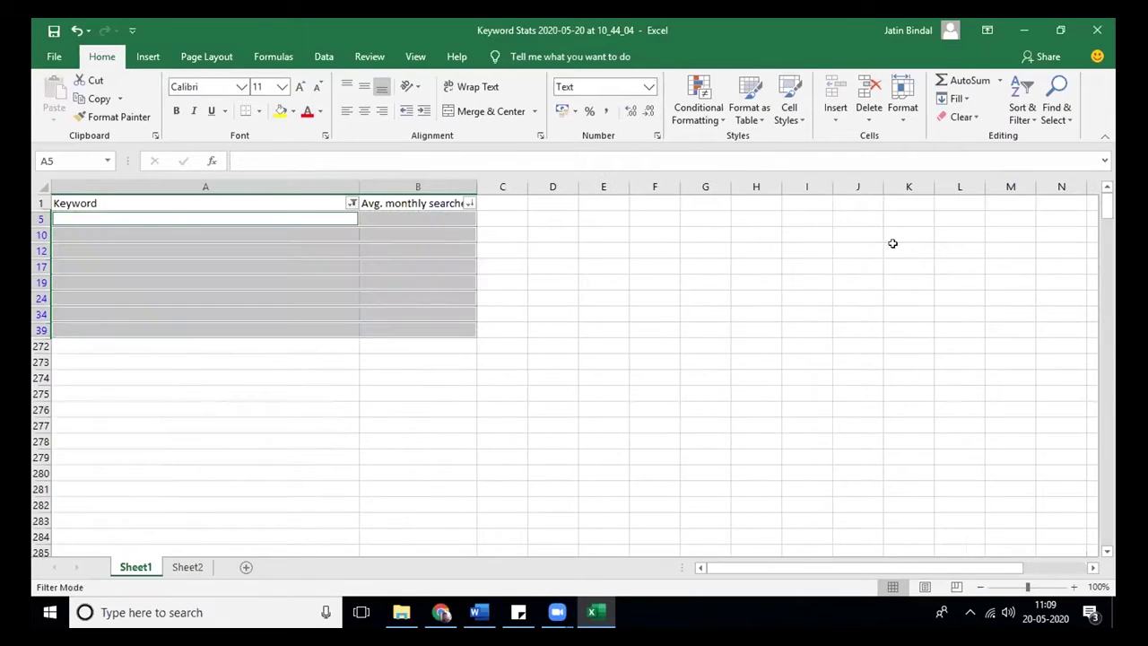
pyautogui.click(353, 203)
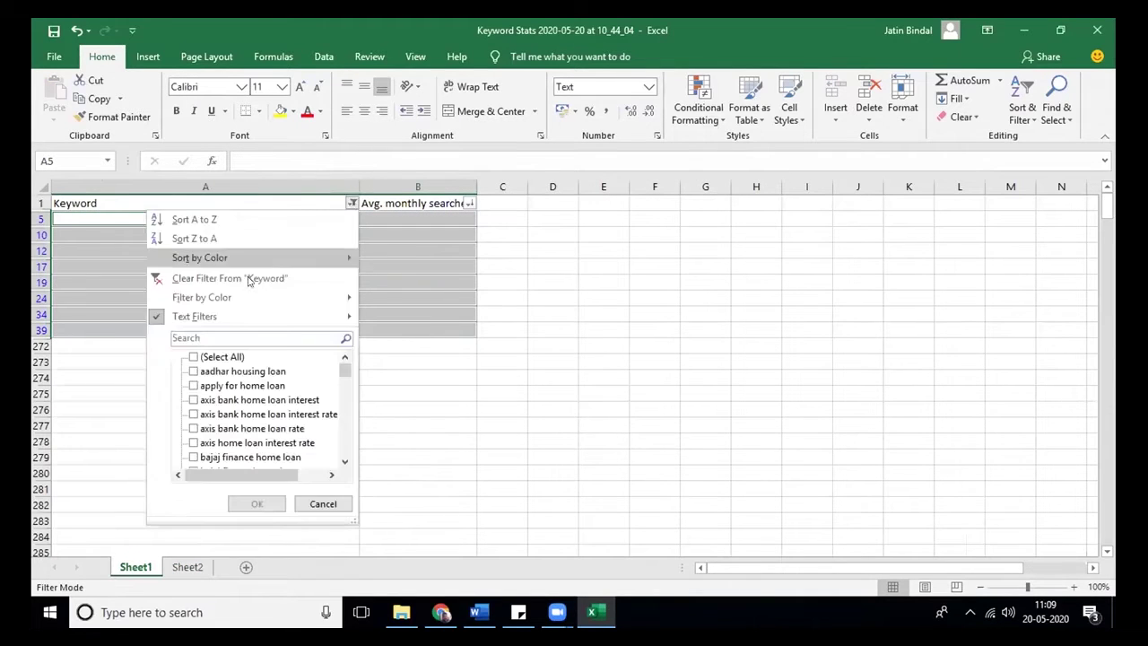
pyautogui.click(226, 278)
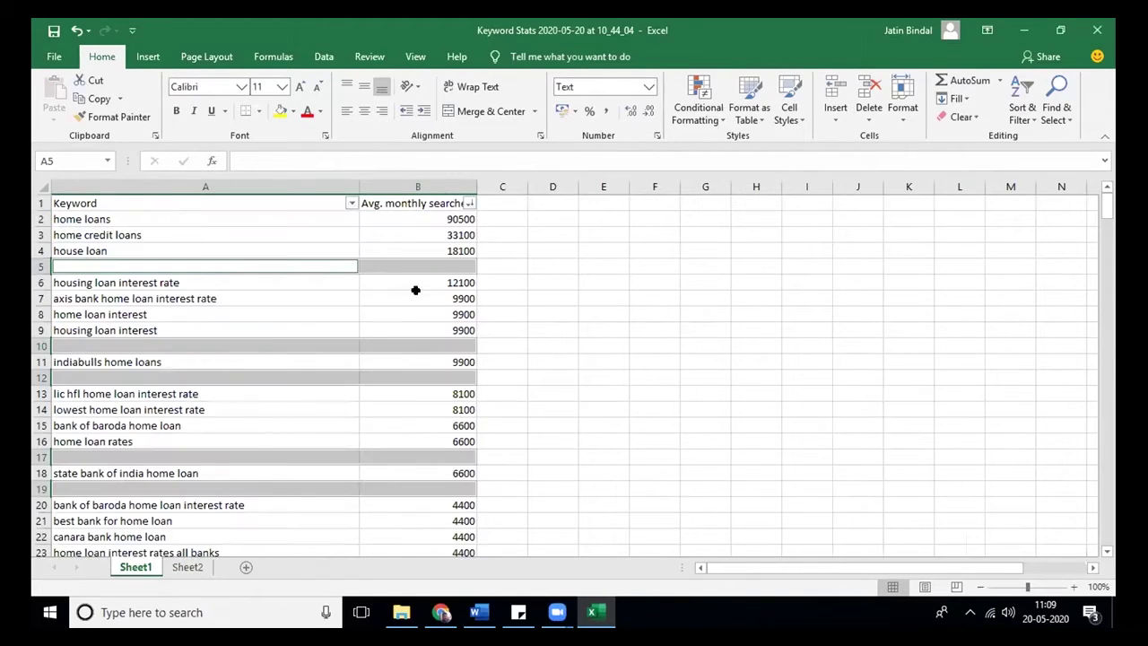
# Filter the Keyword column in Sheet1 to exclude blank entries
pyautogui.moveTo(1108, 203)
pyautogui.mouseDown()
pyautogui.moveTo(1112, 260)
pyautogui.moveTo(1104, 186)
pyautogui.mouseUp()
pyautogui.click(351, 203)
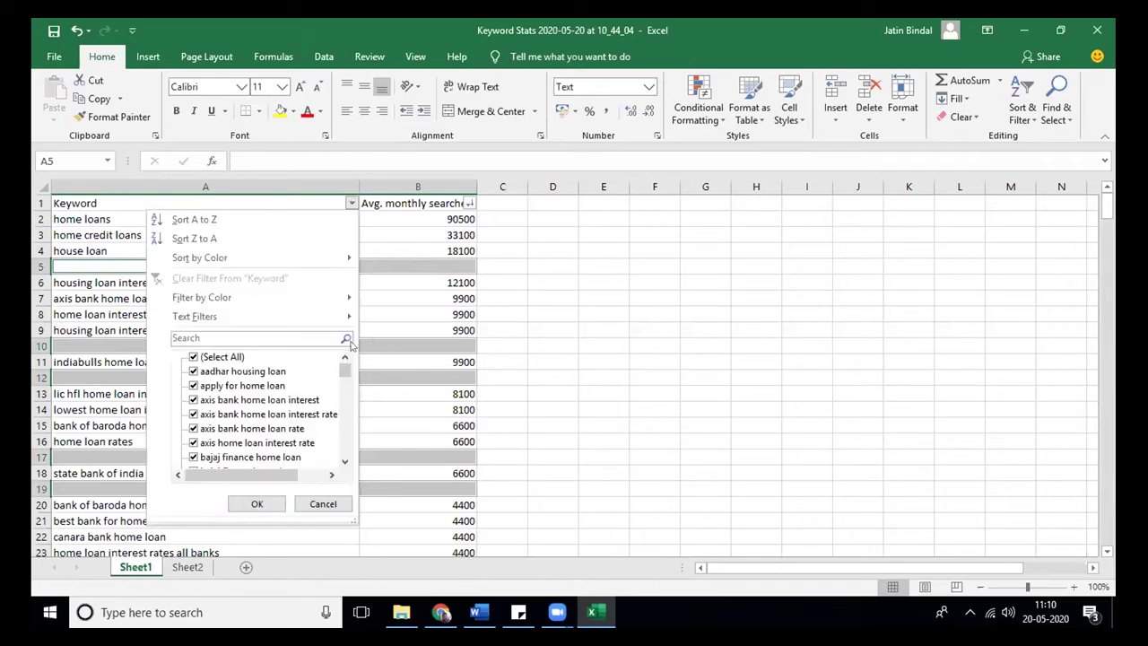
pyautogui.moveTo(343, 368); pyautogui.dragTo(374, 449)
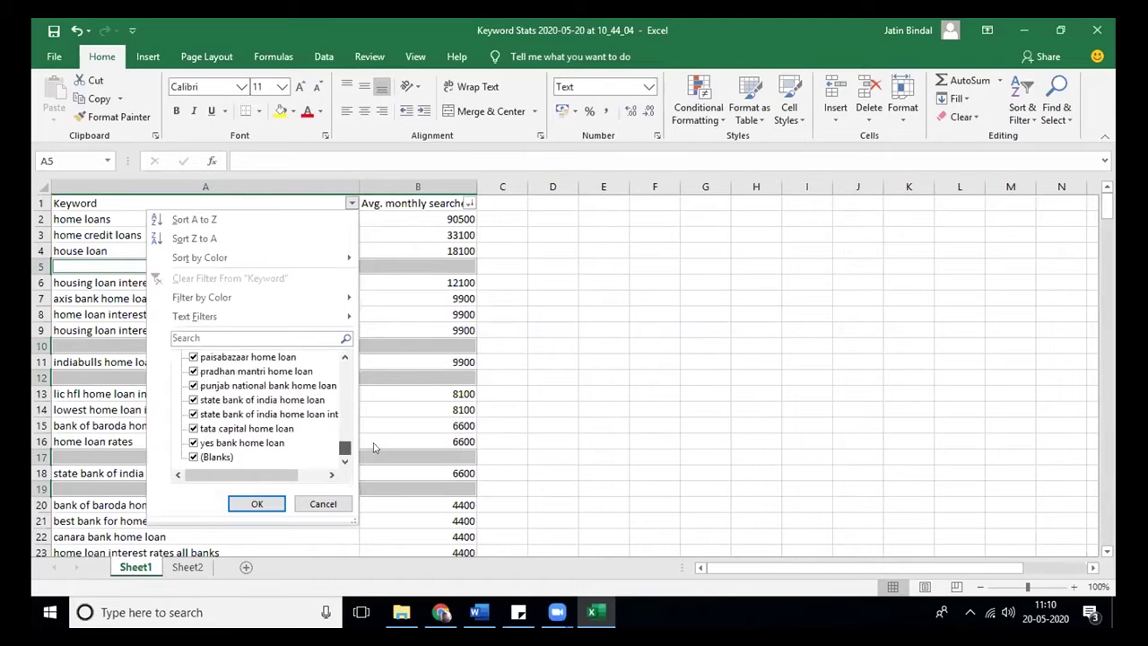
pyautogui.click(216, 458)
pyautogui.click(257, 505)
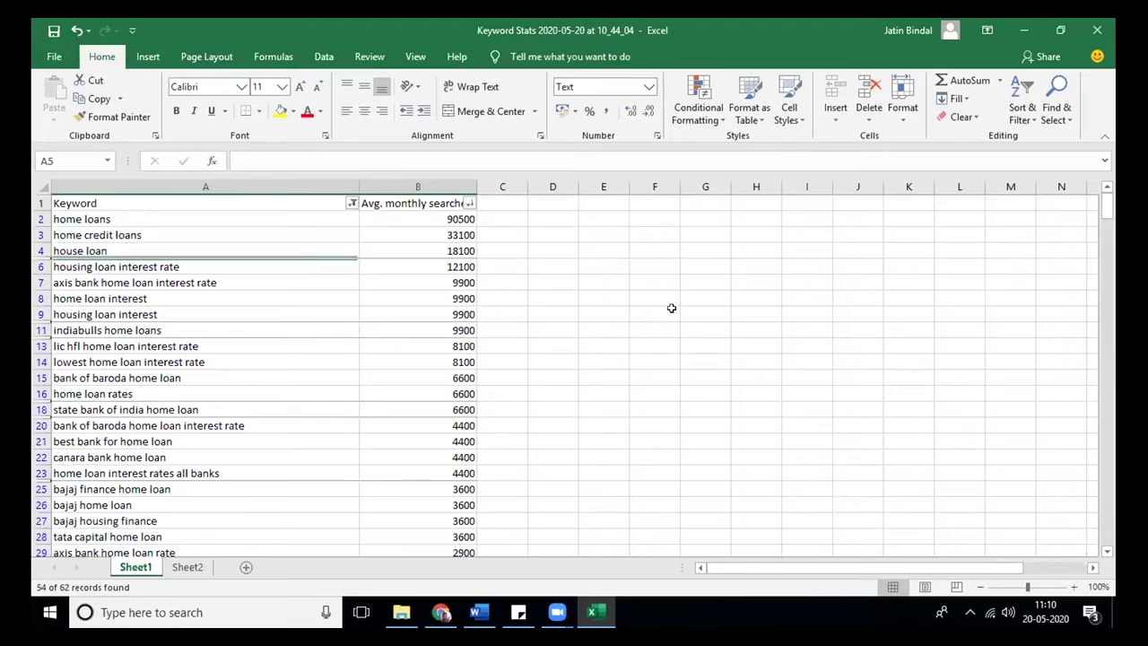
# Select the remaining keywords in column A from A2 to the end of the list and look through them
pyautogui.moveTo(1113, 215); pyautogui.dragTo(1104, 190)
pyautogui.moveTo(257, 212); pyautogui.dragTo(175, 258)
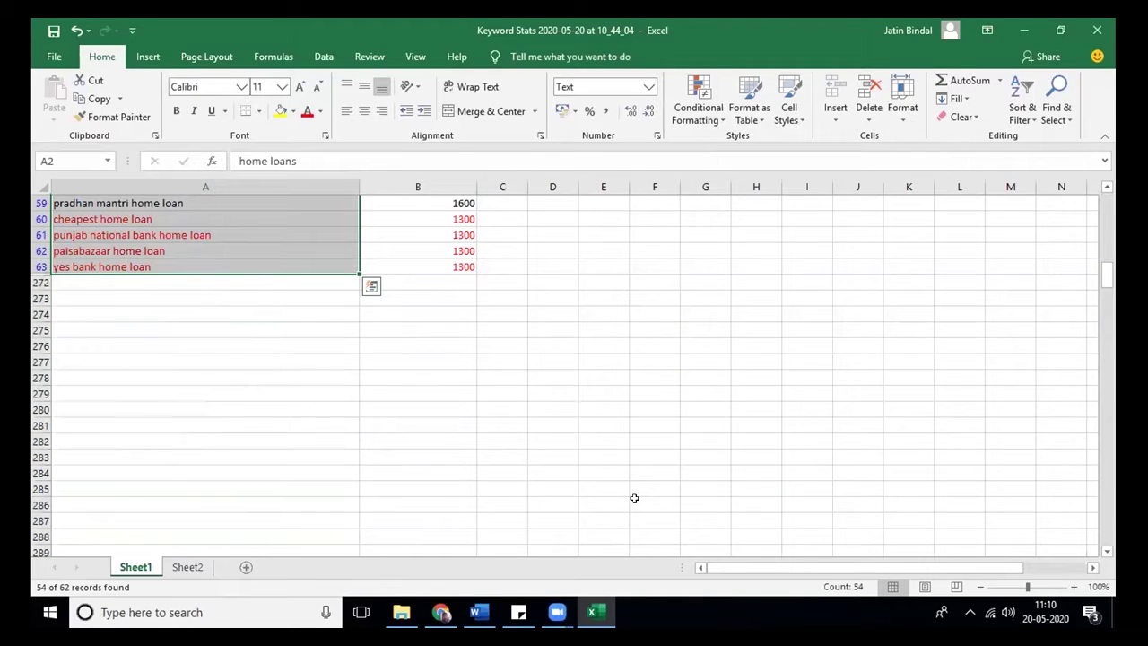
pyautogui.click(1108, 268)
pyautogui.moveTo(1108, 256); pyautogui.dragTo(1108, 196)
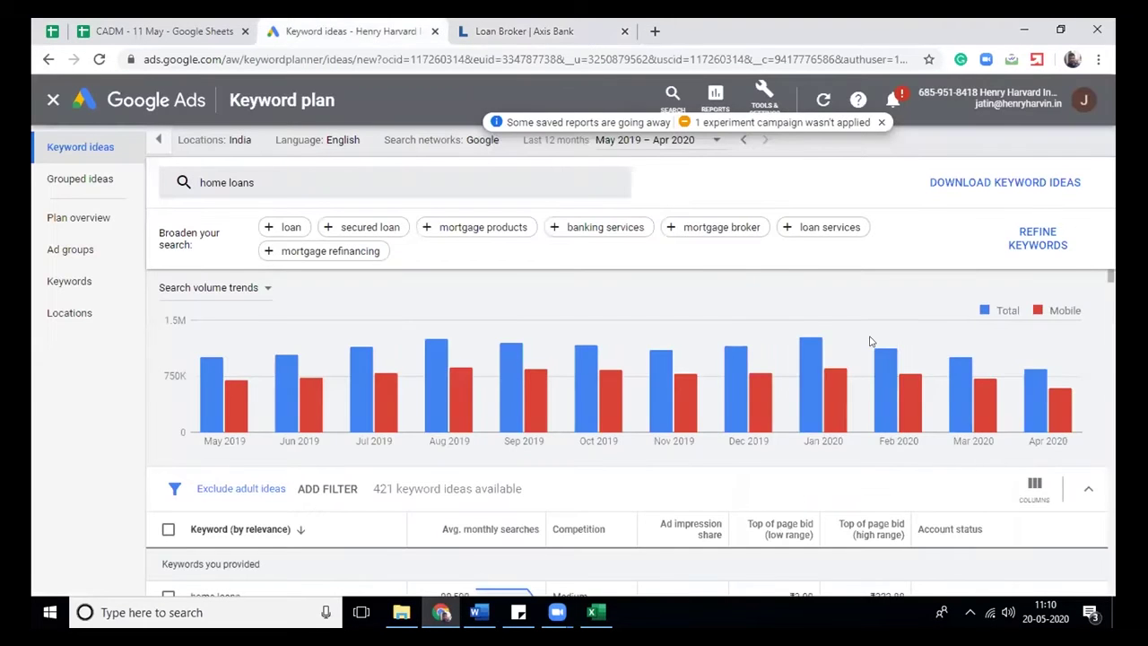
# In the Google Ads keyword plan, exclude all Financial Institution keywords from the home loans ideas and download the keyword ideas as .csv
pyautogui.click(1038, 238)
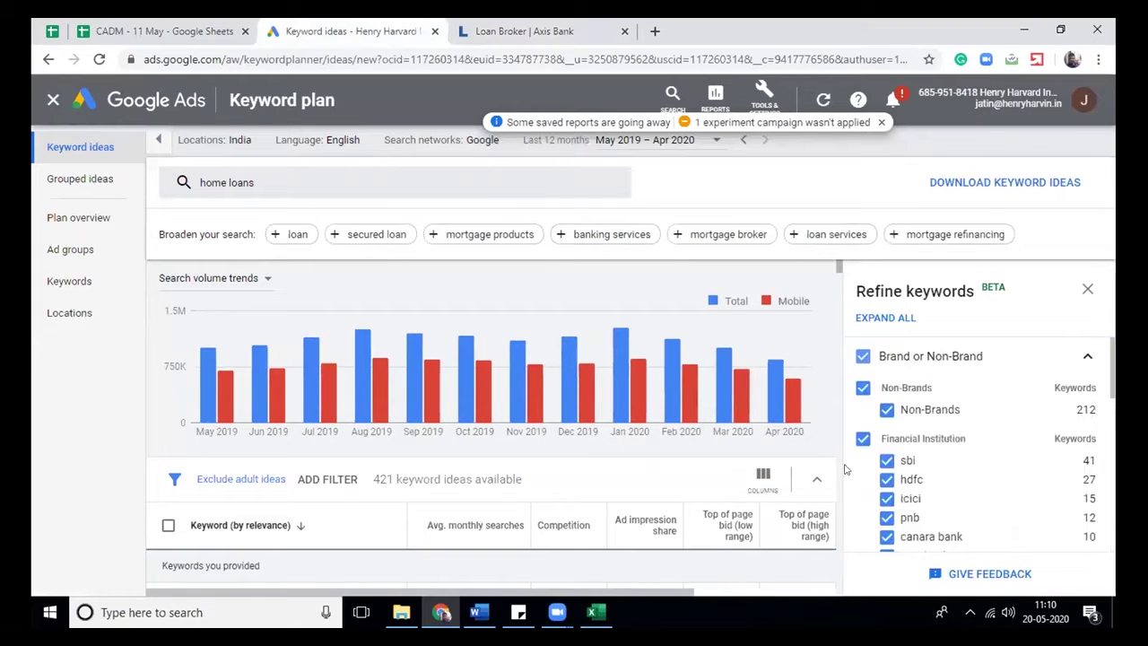
pyautogui.click(863, 440)
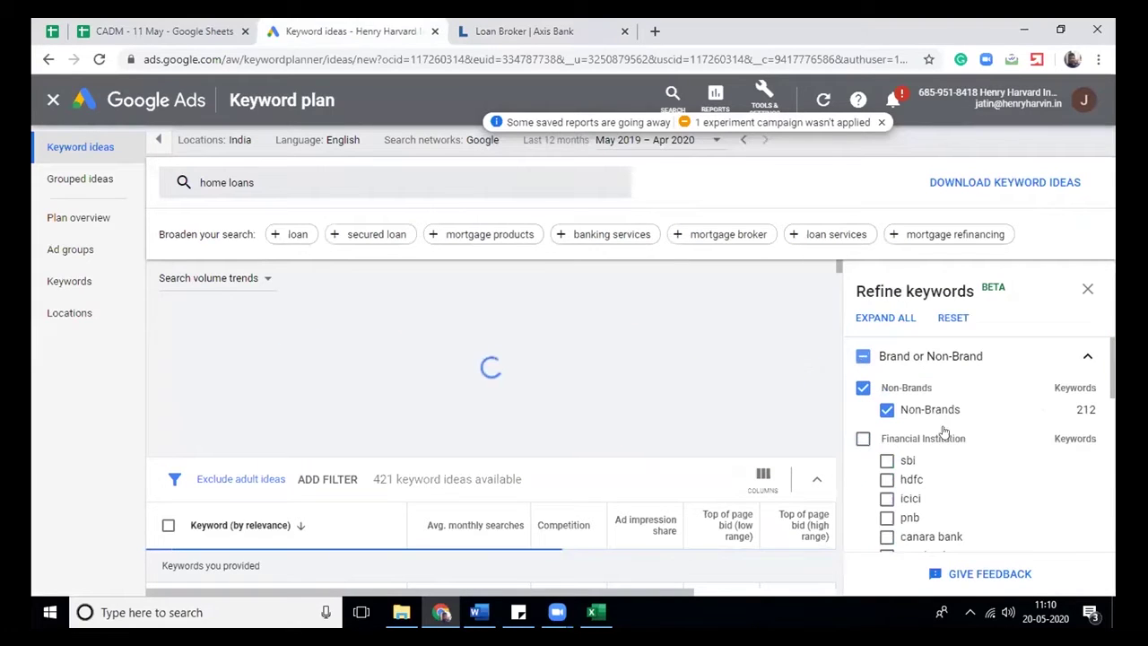
pyautogui.moveTo(1113, 368); pyautogui.dragTo(1115, 393)
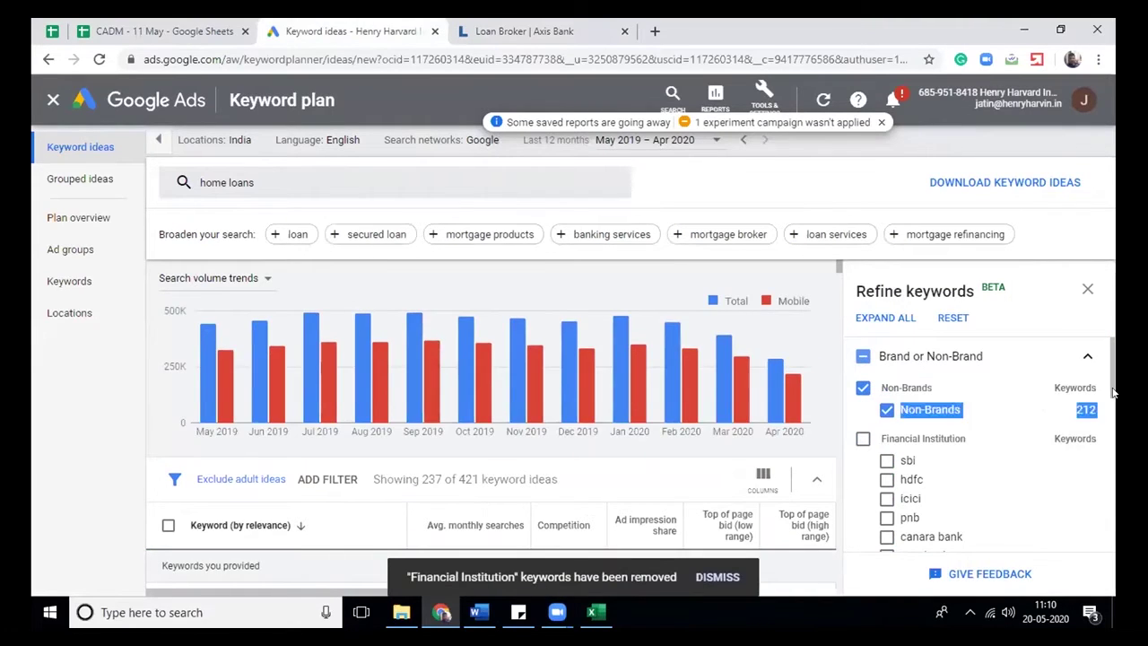
pyautogui.click(1088, 288)
pyautogui.click(980, 185)
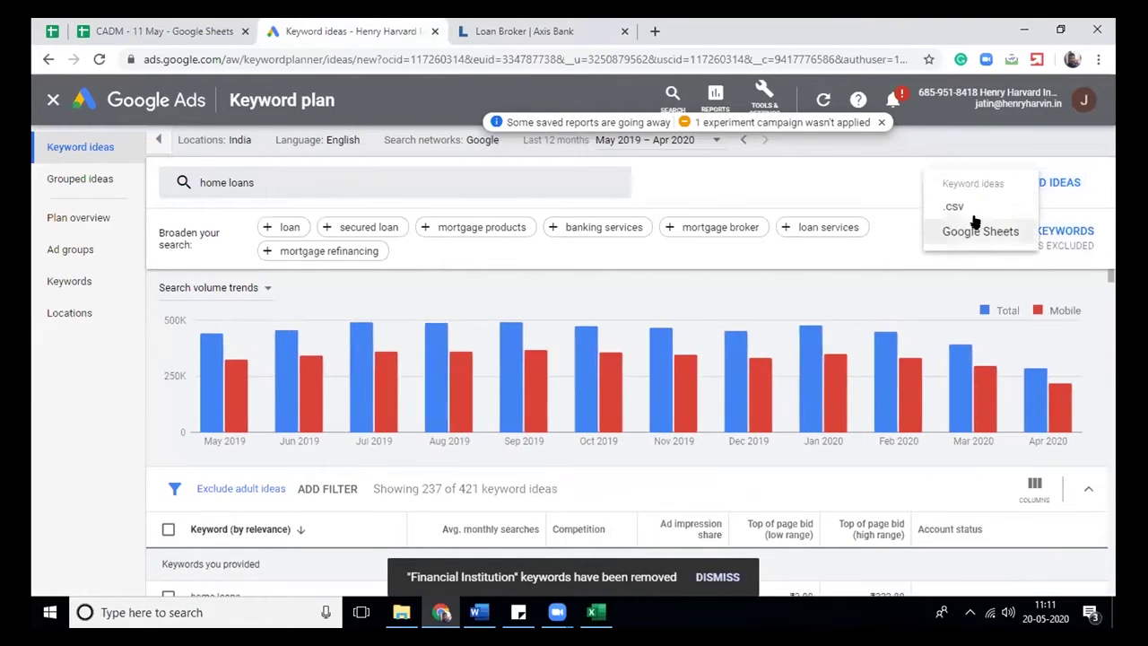
pyautogui.click(967, 207)
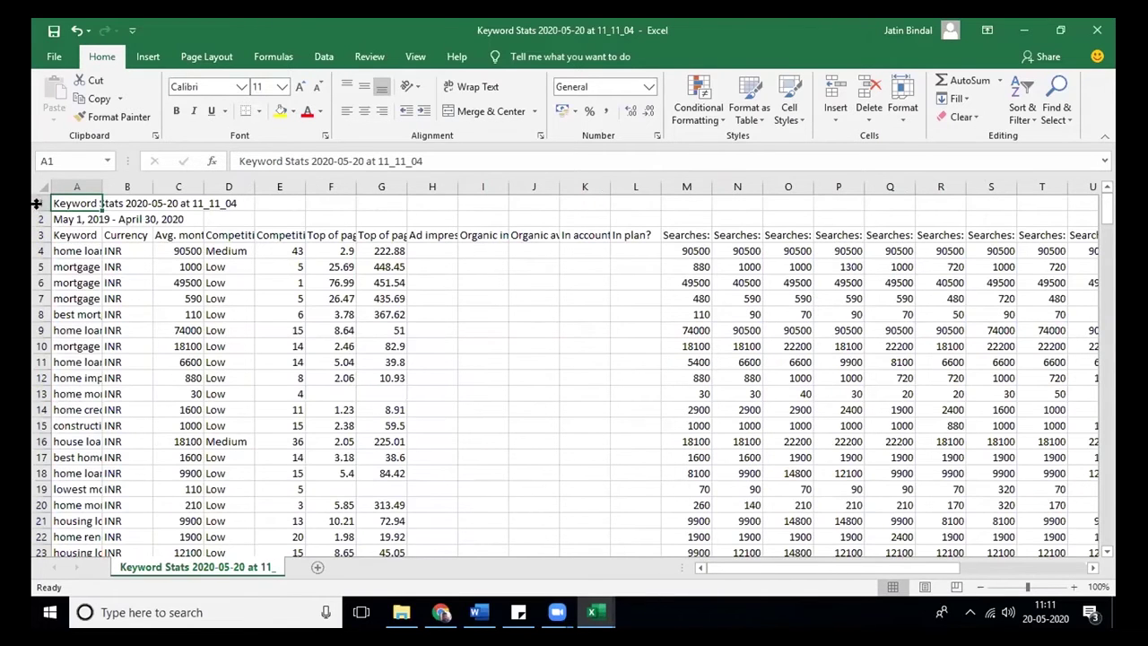
# In the new keyword stats export opened in Excel, delete the title and date-range rows above the column headers
pyautogui.moveTo(37, 203); pyautogui.dragTo(37, 219)
pyautogui.rightClick(38, 218)
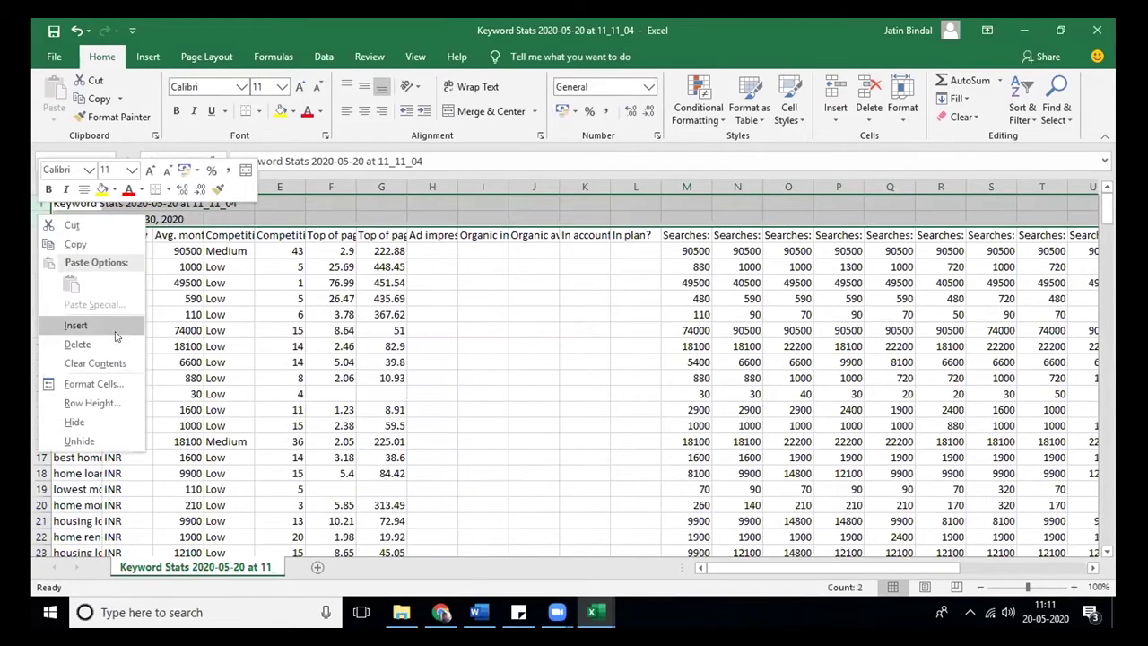
pyautogui.click(89, 345)
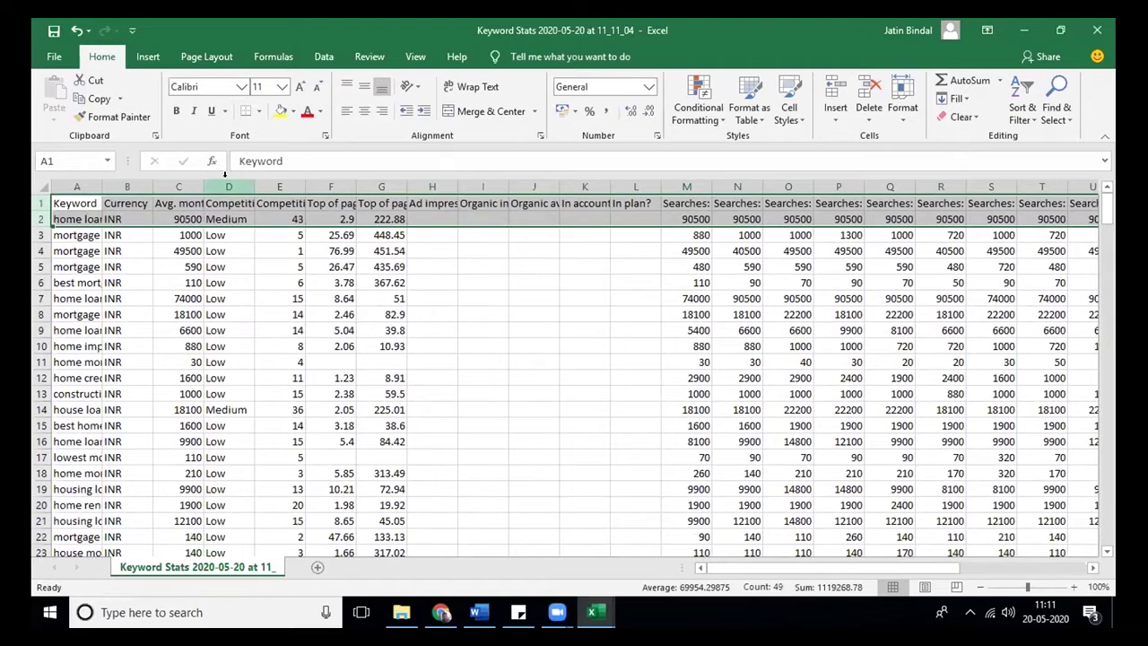
# Delete all columns from Competition through the last Concept column in the keyword stats sheet
pyautogui.moveTo(226, 183); pyautogui.dragTo(1113, 184)
pyautogui.rightClick(801, 188)
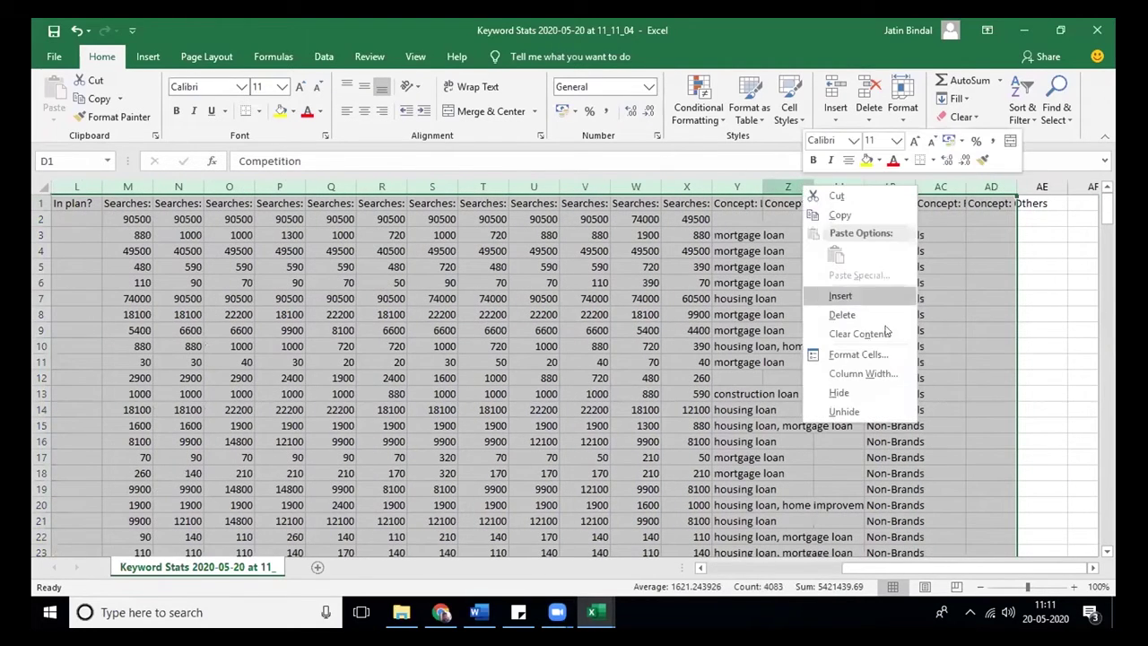
pyautogui.click(855, 313)
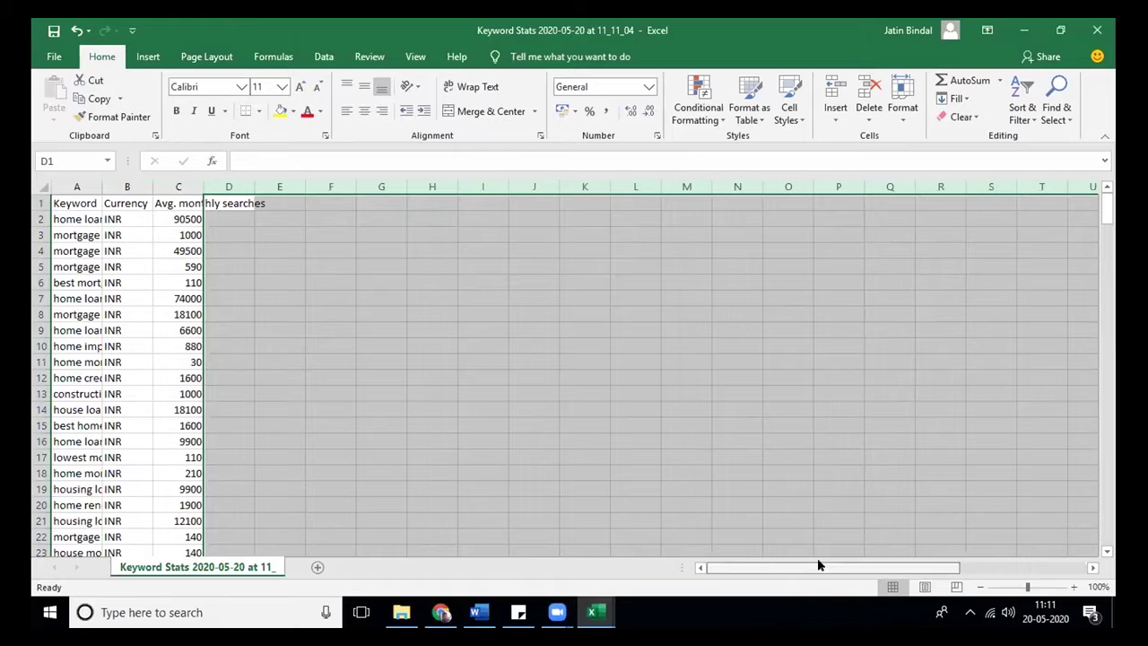
# Delete the Currency column and autofit the widths of the Keyword and Avg. monthly searches columns
pyautogui.rightClick(127, 186)
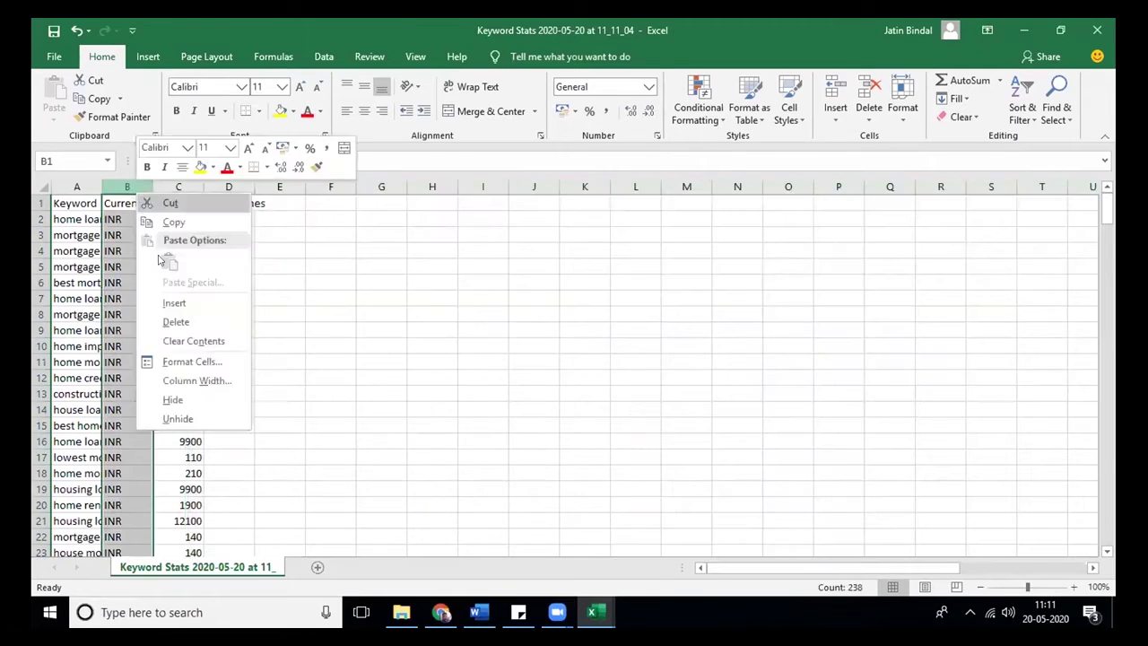
pyautogui.click(175, 318)
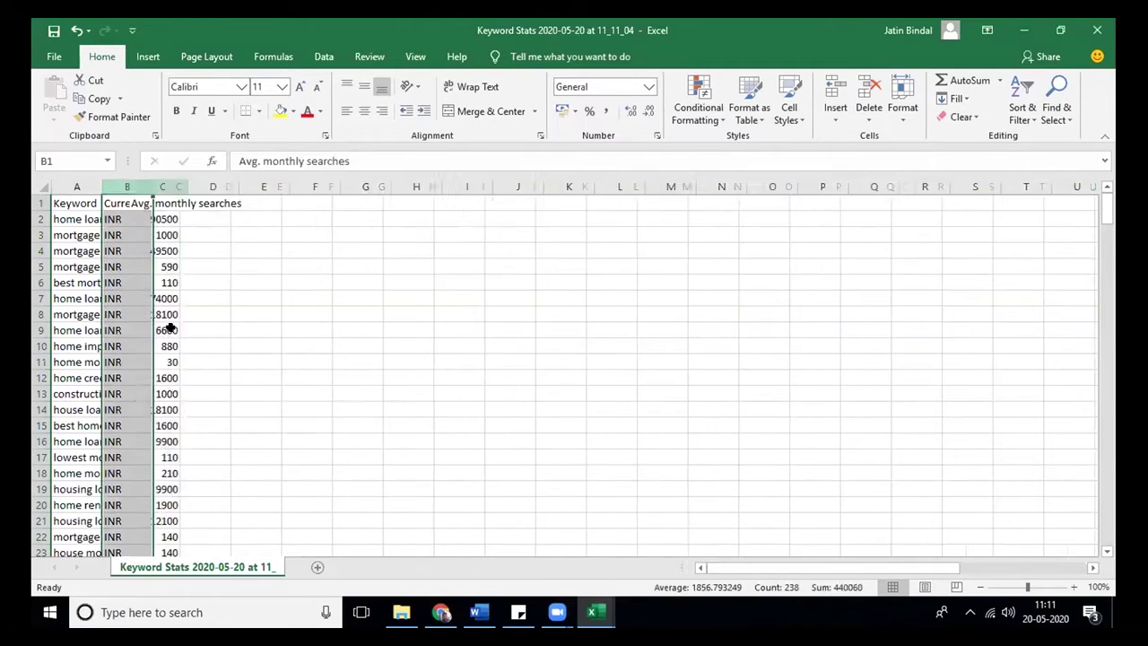
pyautogui.doubleClick(152, 184)
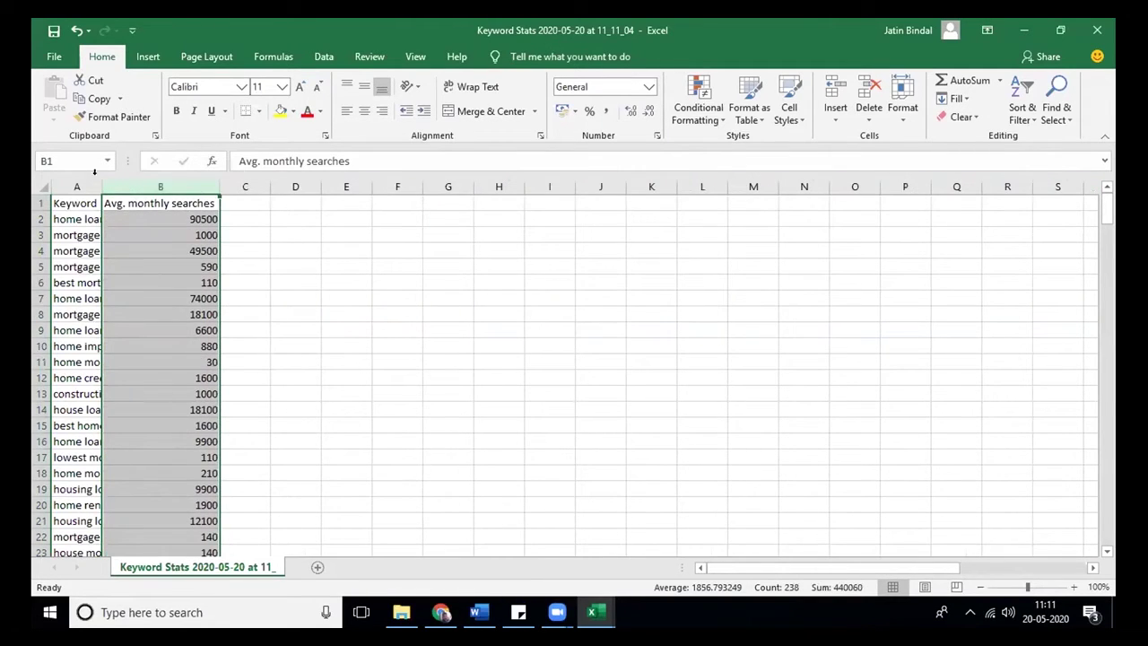
pyautogui.doubleClick(101, 186)
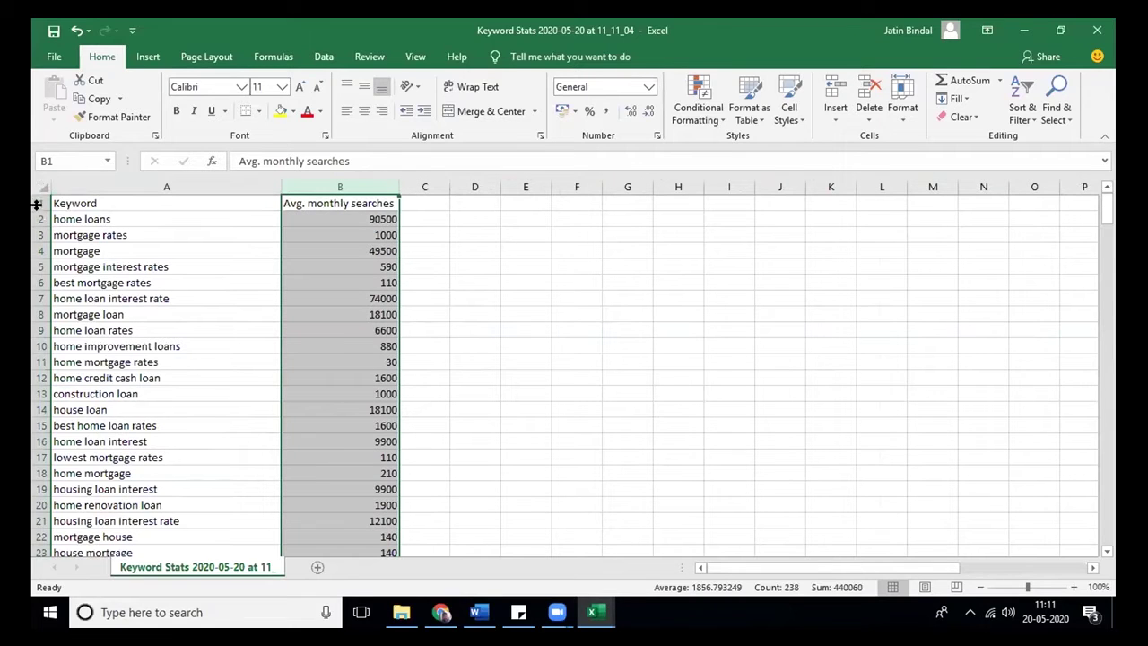
# Add filters to the Keyword and Avg. monthly searches header cells
pyautogui.click(85, 203)
pyautogui.moveTo(166, 197); pyautogui.dragTo(303, 201)
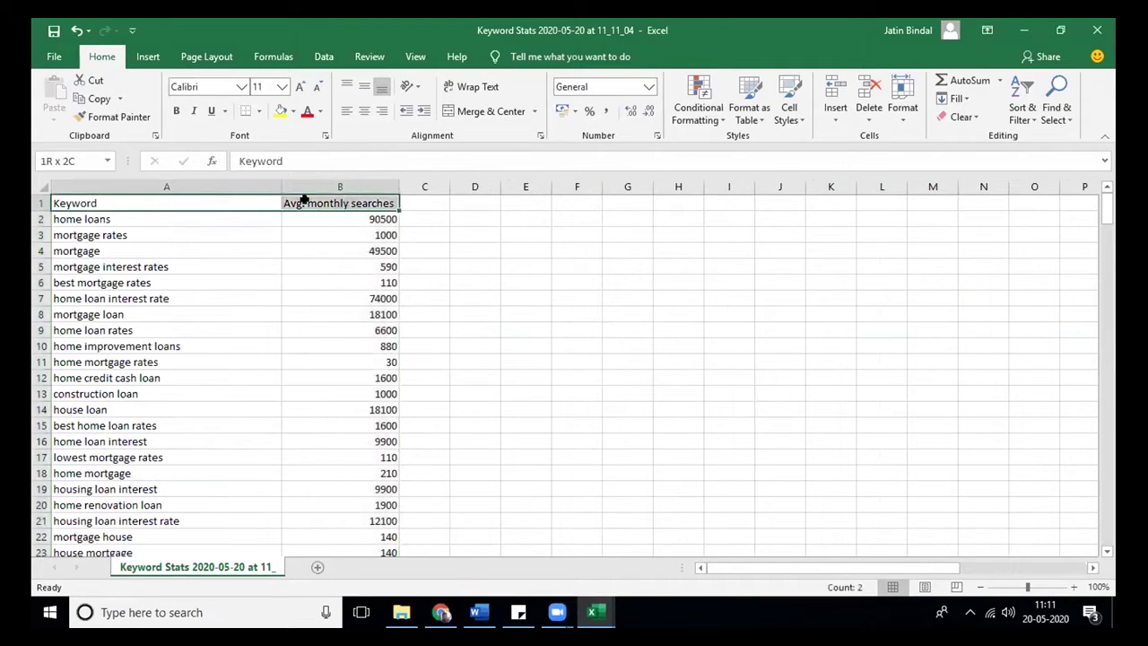
pyautogui.click(1020, 121)
pyautogui.click(1043, 196)
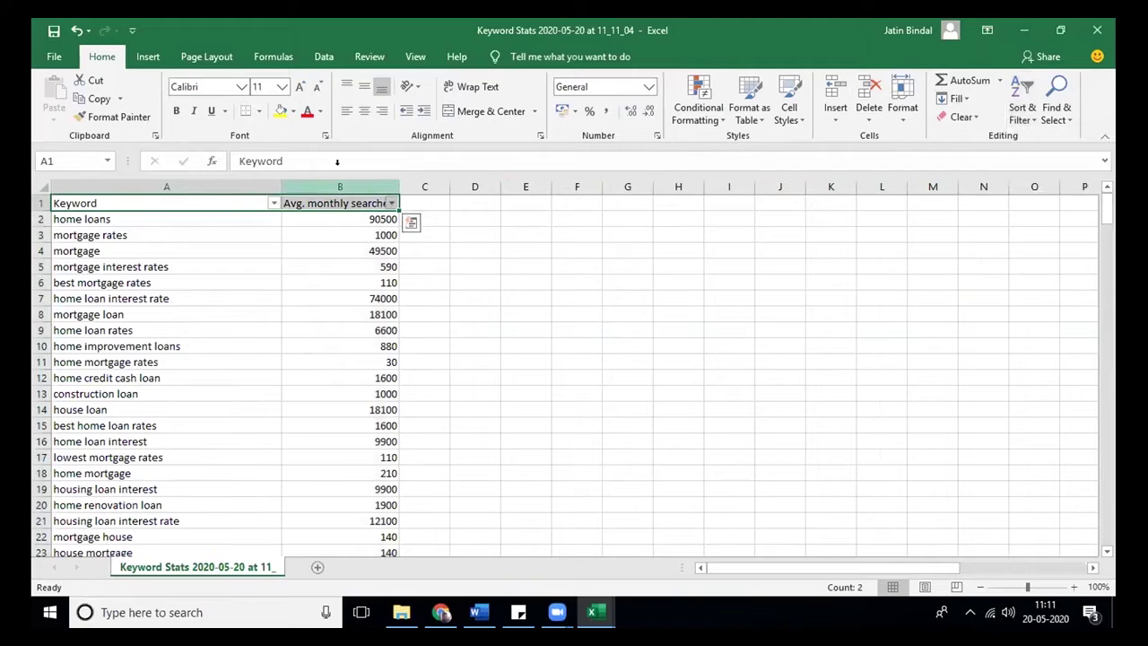
# Filter the Keyword column to show rows containing "home" or "house"
pyautogui.click(273, 203)
pyautogui.click(265, 317)
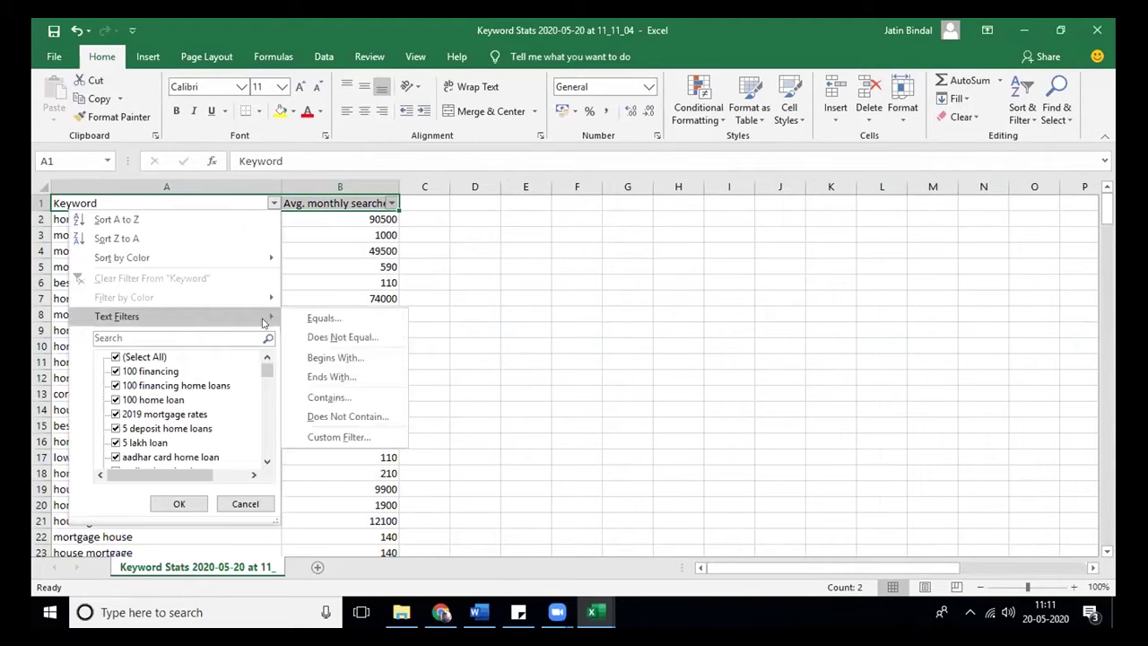
pyautogui.click(335, 400)
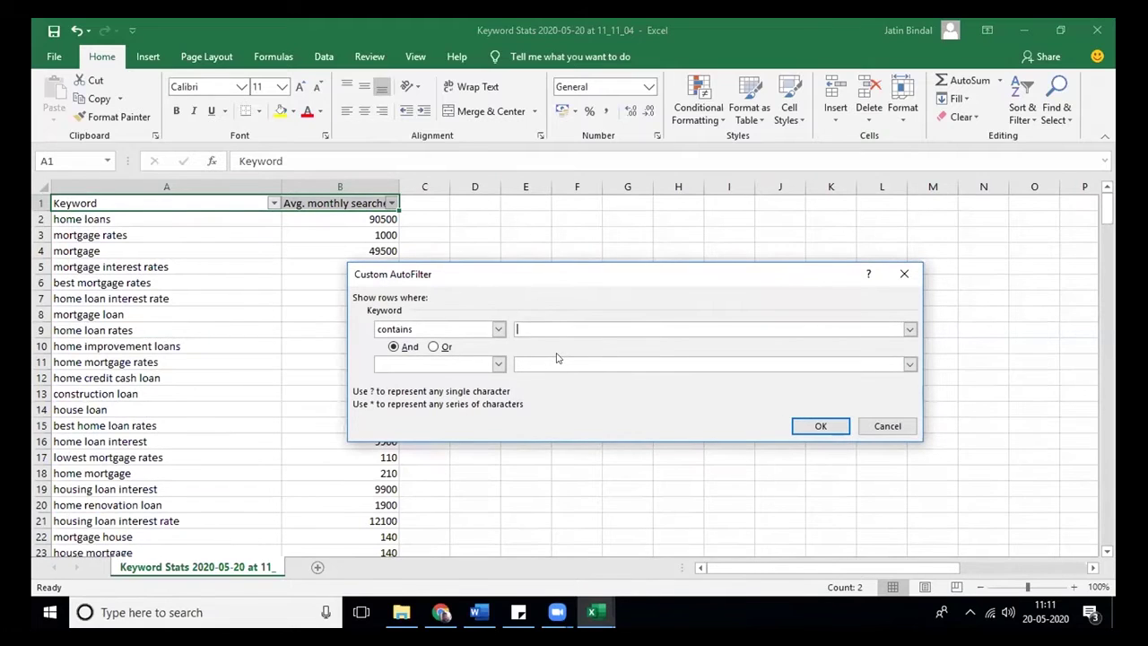
pyautogui.click(434, 347)
pyautogui.click(452, 364)
pyautogui.press('c')
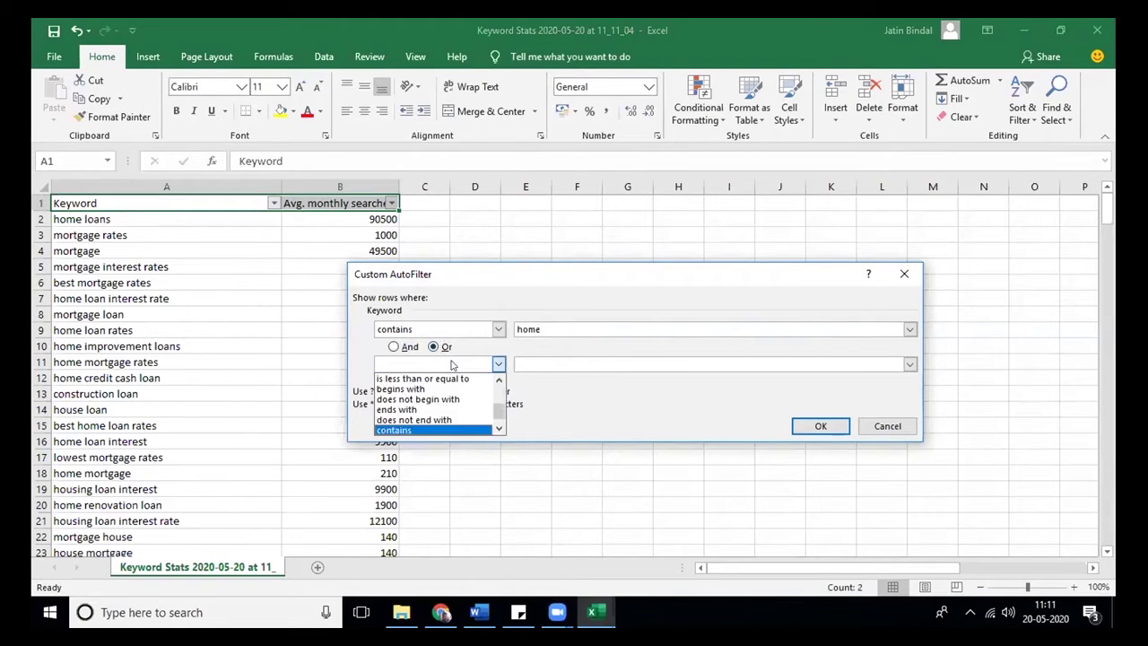
pyautogui.click(438, 432)
pyautogui.click(532, 362)
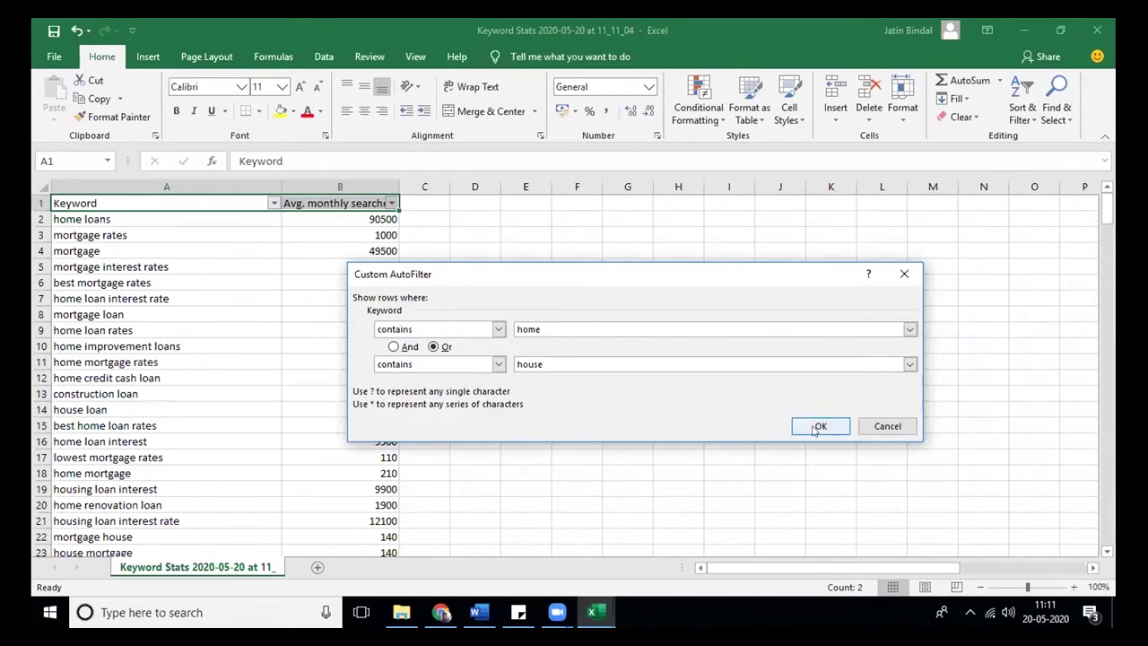
pyautogui.click(817, 425)
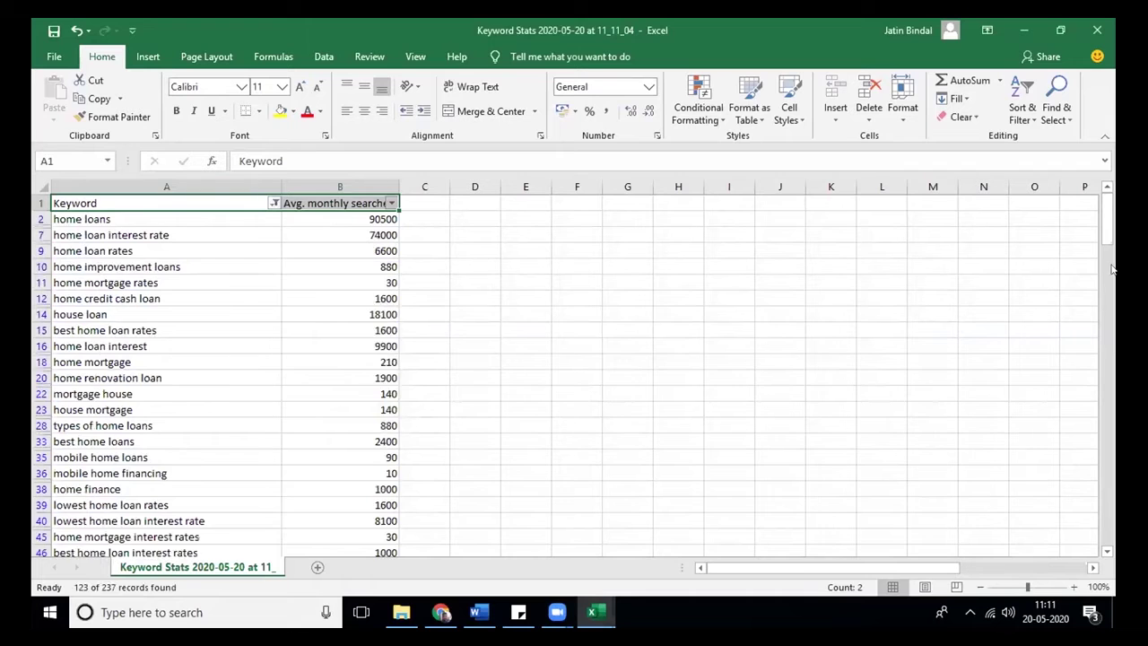
# Copy the filtered home and house keyword rows with their search volumes, from A2 to B237, and add a new sheet
pyautogui.moveTo(1111, 244); pyautogui.dragTo(1115, 154)
pyautogui.click(92, 219)
pyautogui.moveTo(92, 219); pyautogui.dragTo(357, 468)
pyautogui.click(411, 493)
pyautogui.click(1023, 112)
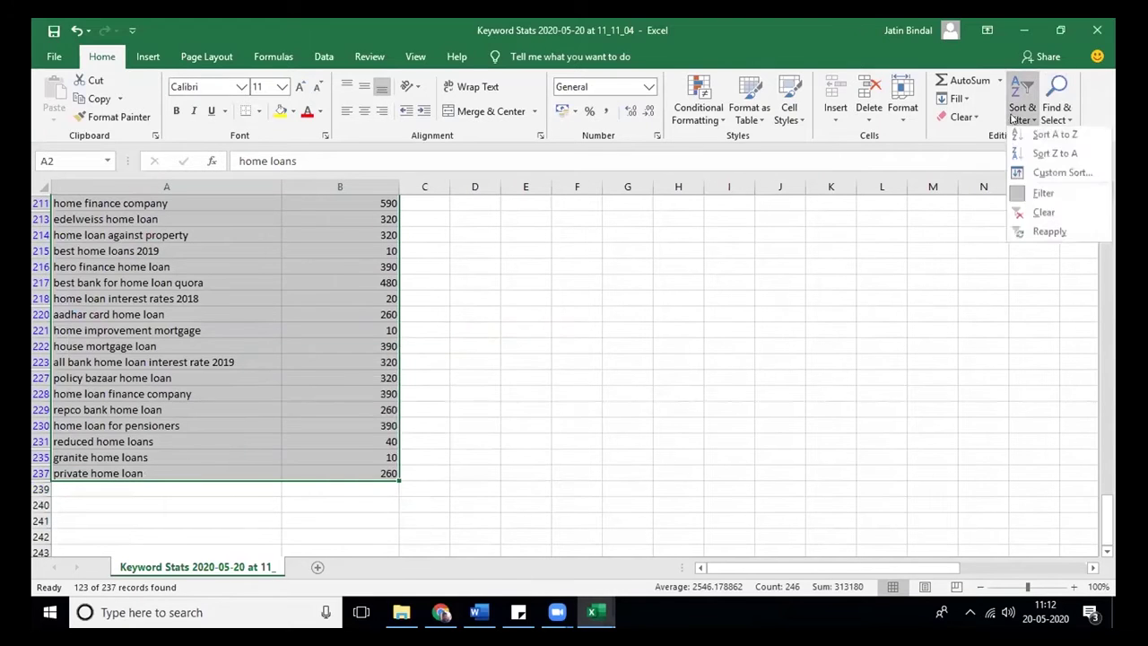
pyautogui.click(1057, 112)
pyautogui.press('Escape')
pyautogui.click(650, 379)
pyautogui.click(658, 467)
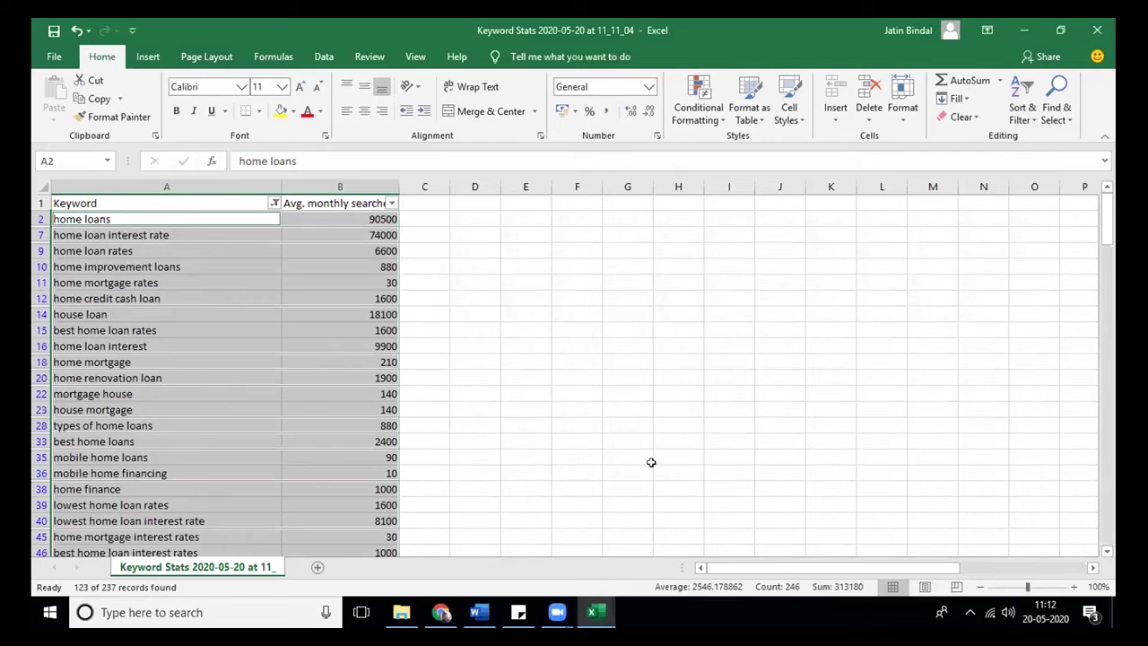
pyautogui.hotkey('ctrl', 'c')
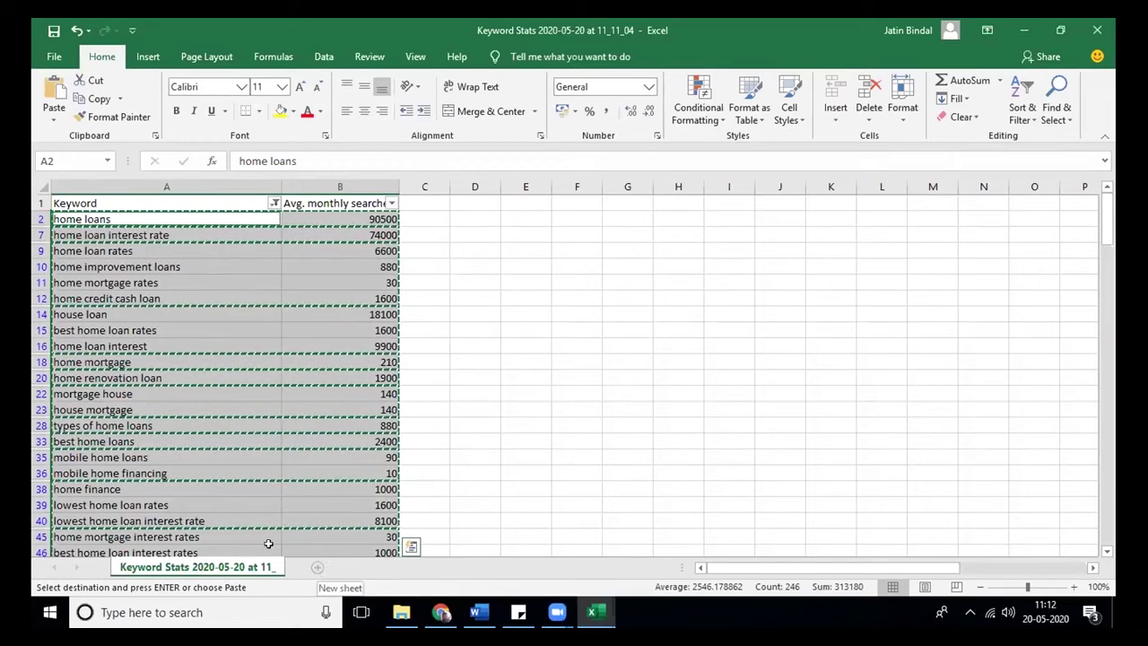
pyautogui.click(317, 567)
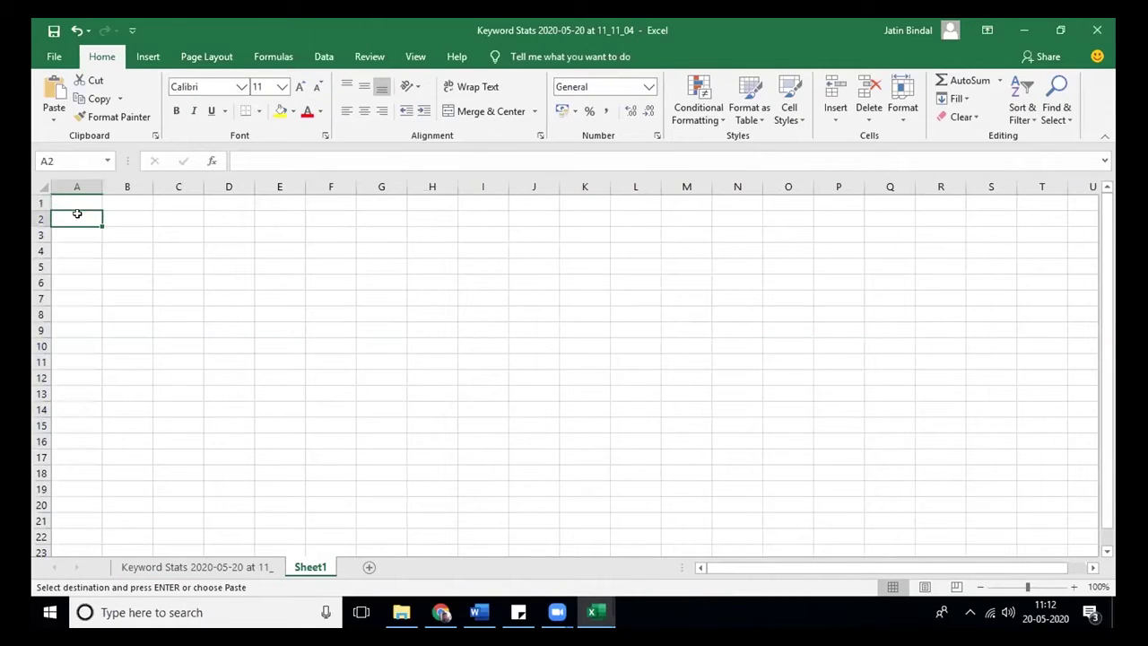
# Back in the keyword stats sheet, filter the Keyword column to show only rows containing "housing"
pyautogui.click(229, 570)
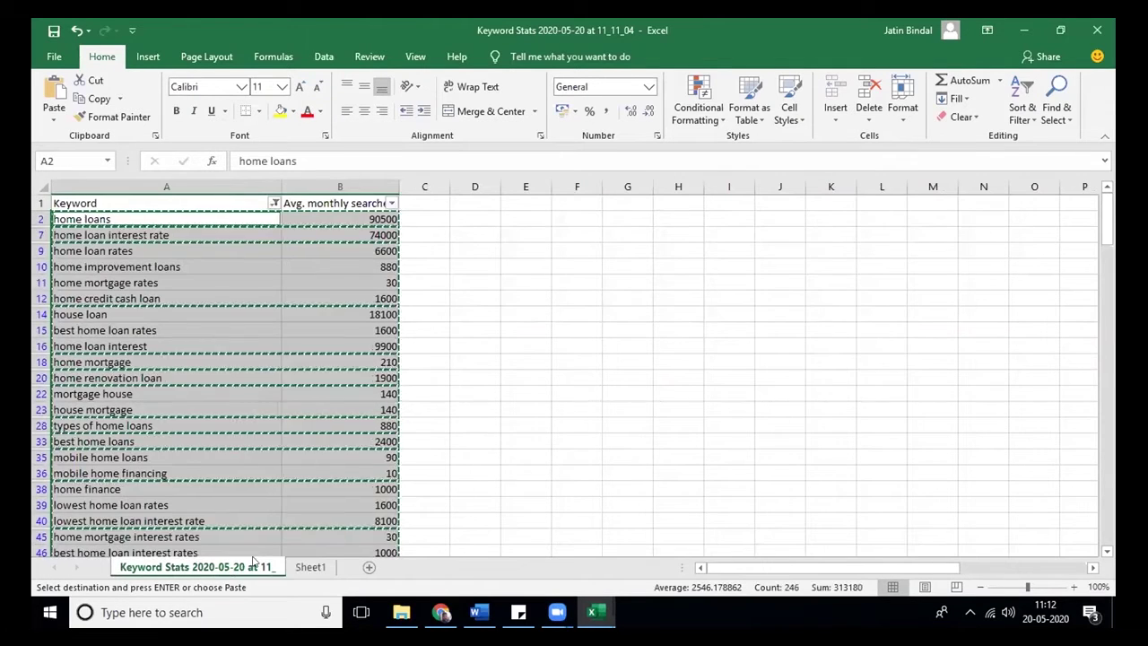
pyautogui.click(273, 203)
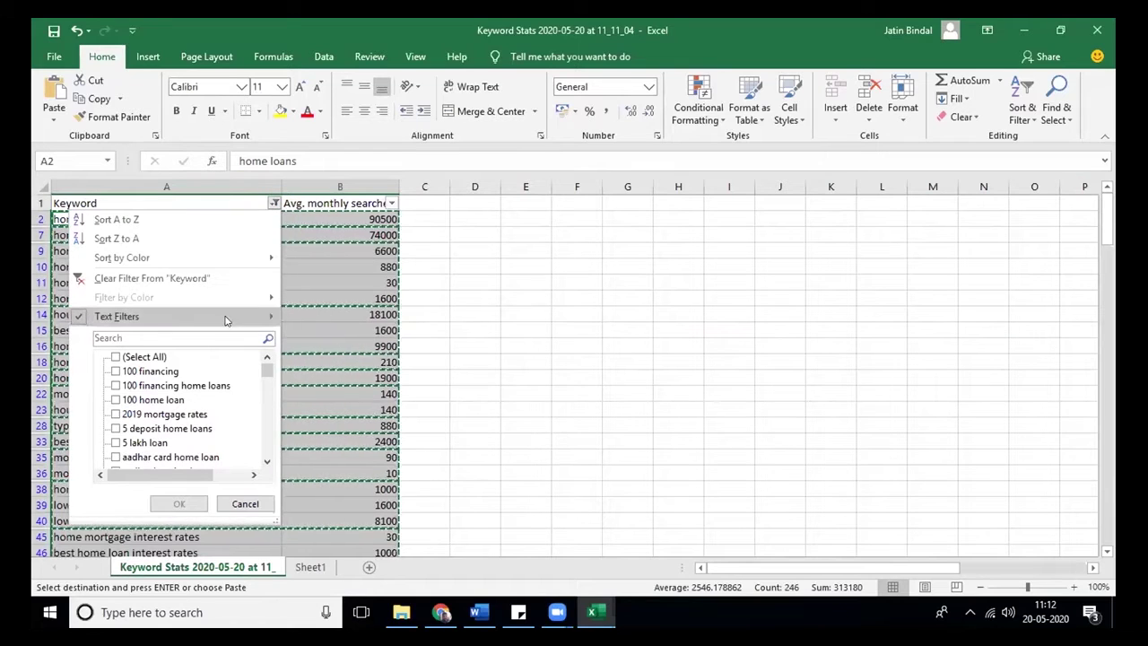
pyautogui.moveTo(261, 321)
pyautogui.click(351, 398)
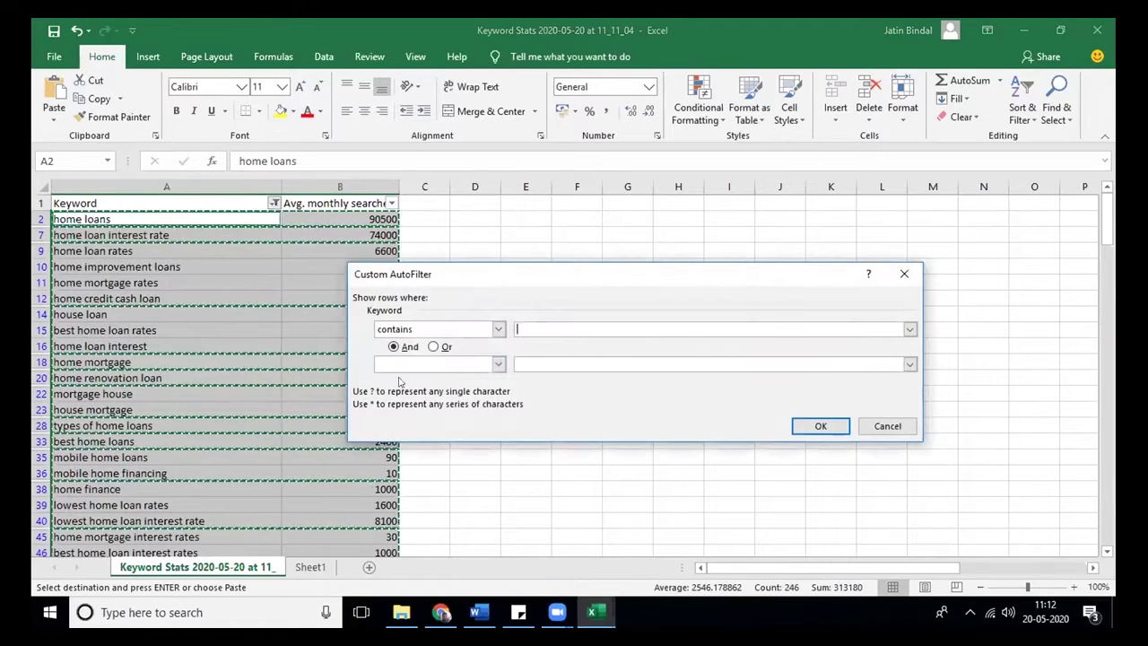
pyautogui.write('housing')
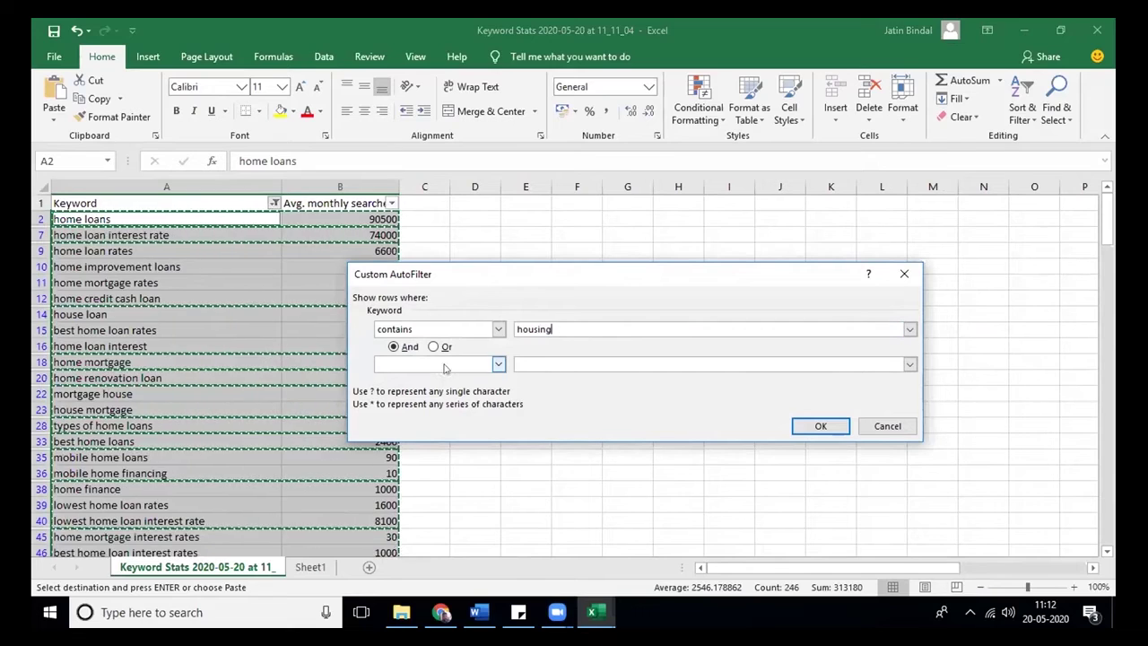
pyautogui.click(820, 426)
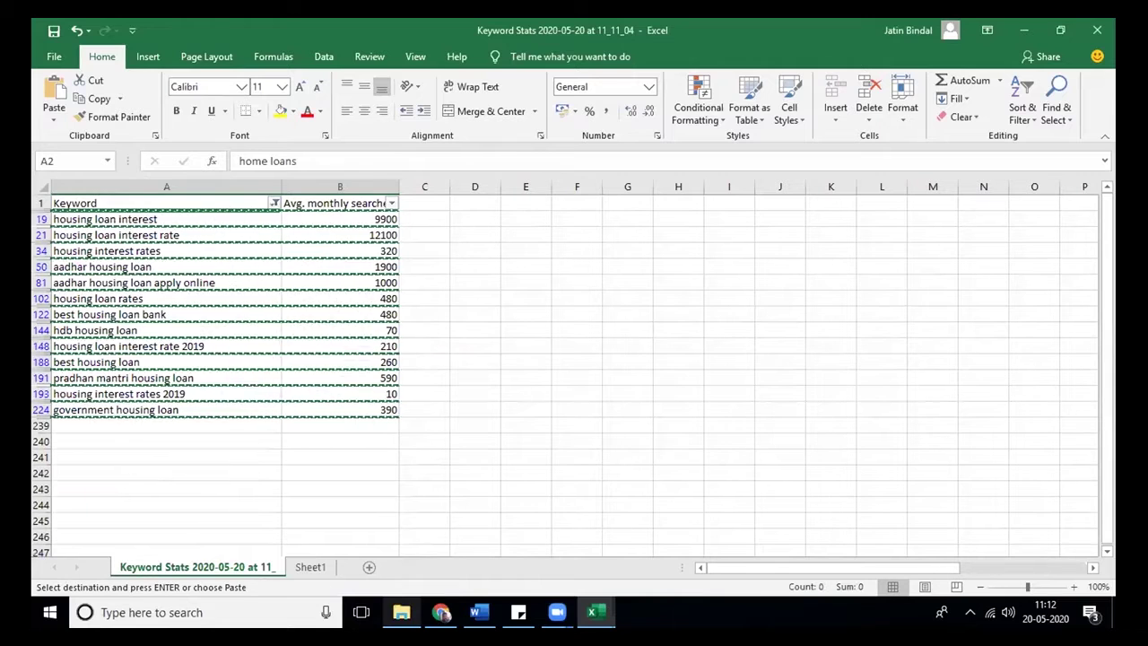
# Switch to Chrome and view the Loan Against Property overview page on the loanbroker.in website
pyautogui.click(440, 612)
pyautogui.click(525, 31)
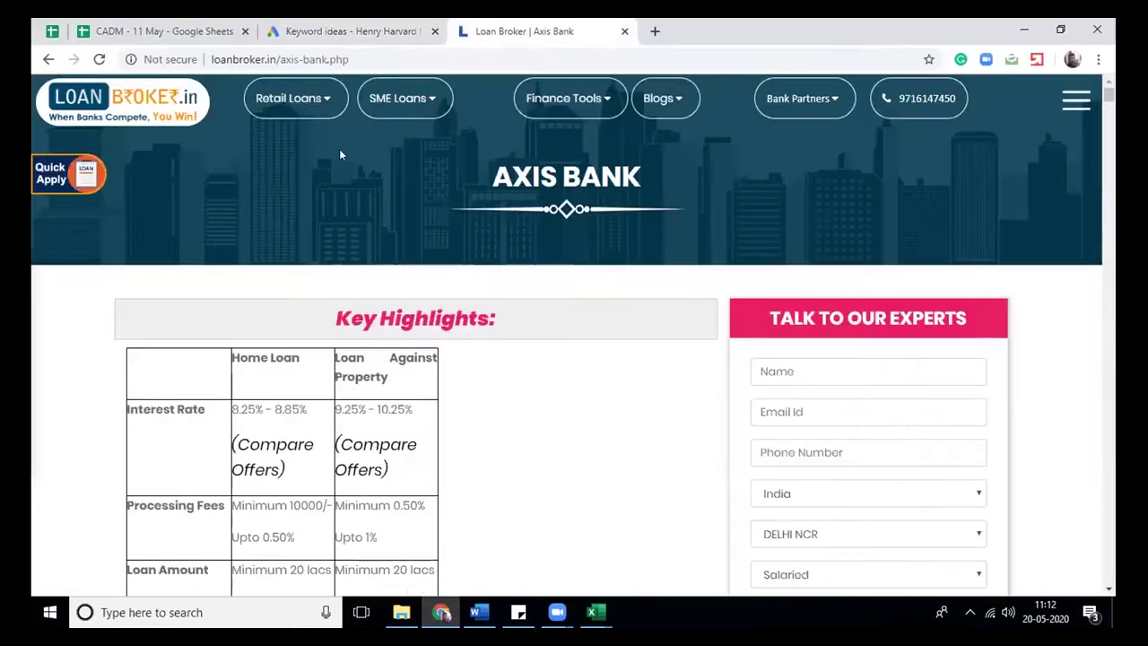
pyautogui.moveTo(292, 98)
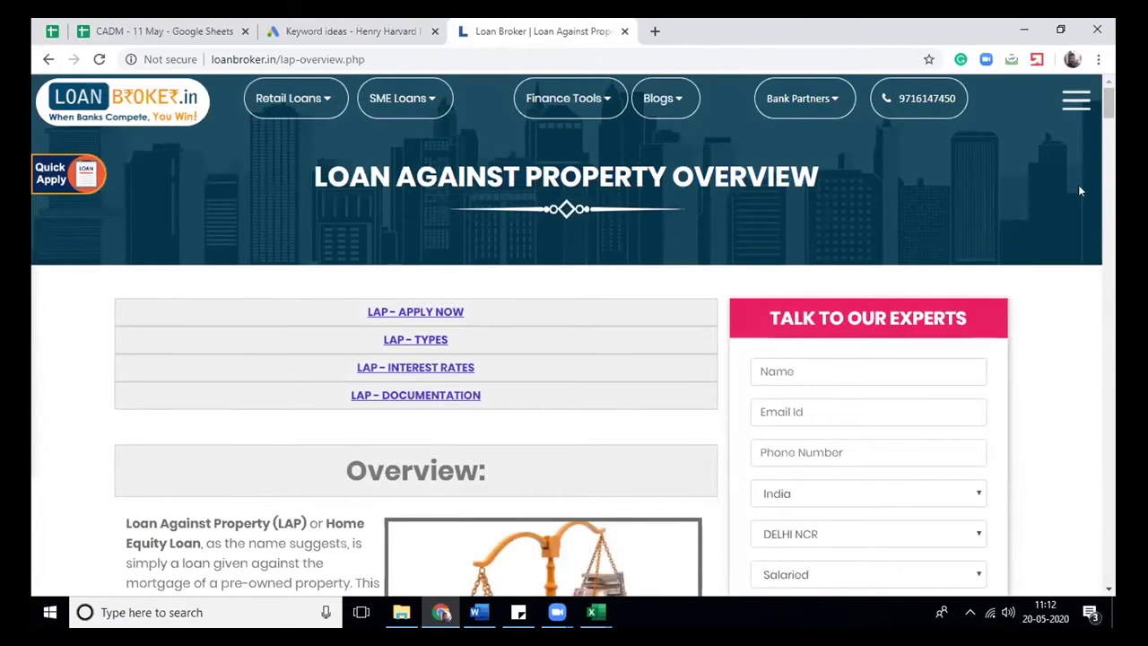
pyautogui.click(387, 27)
pyautogui.click(489, 31)
# Return to Excel and try to paste the copied keyword rows into the filtered keyword stats sheet
pyautogui.click(592, 612)
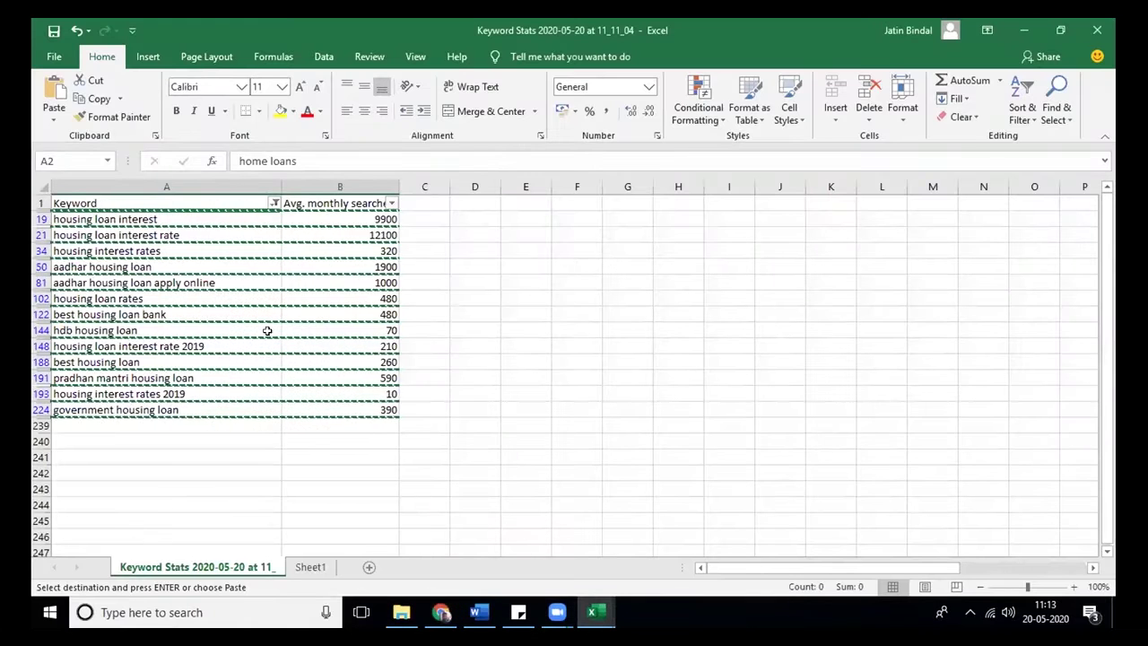
pyautogui.hotkey('ctrl', 'v')
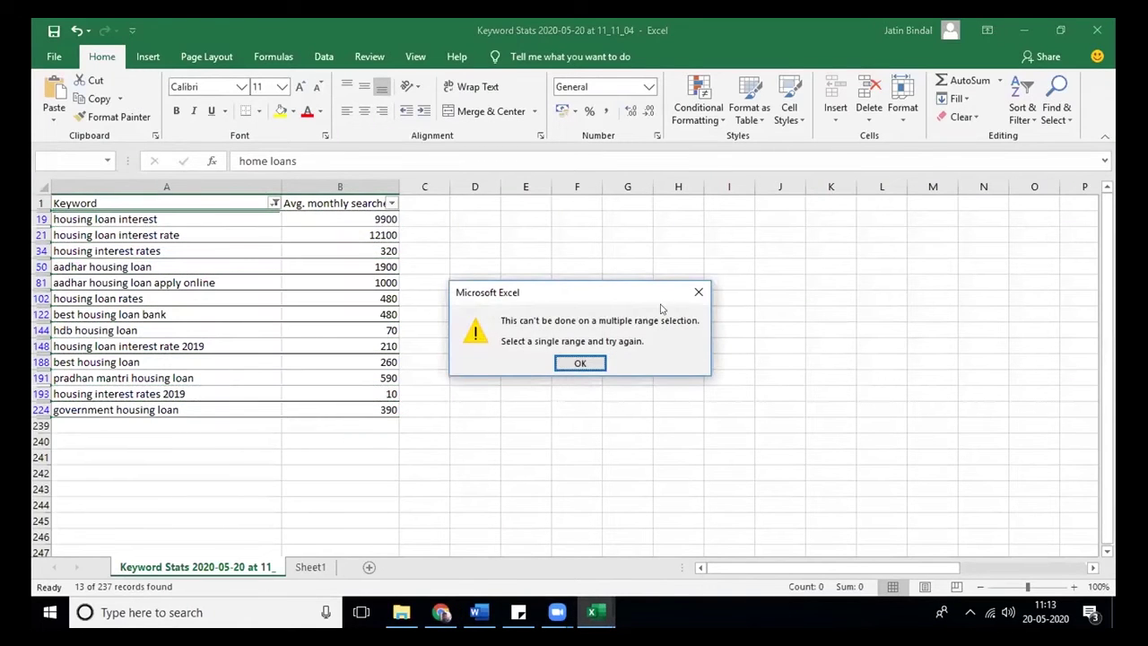
pyautogui.click(695, 291)
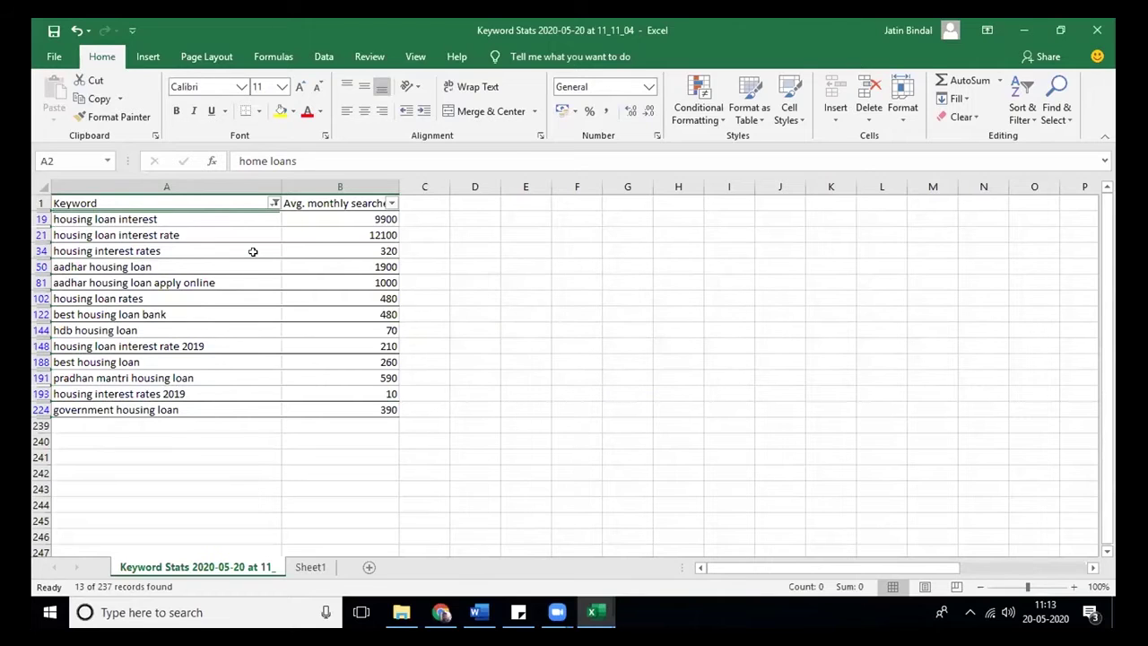
# Filter the Keyword column to show rows containing "housing" or "mortgage"
pyautogui.click(273, 203)
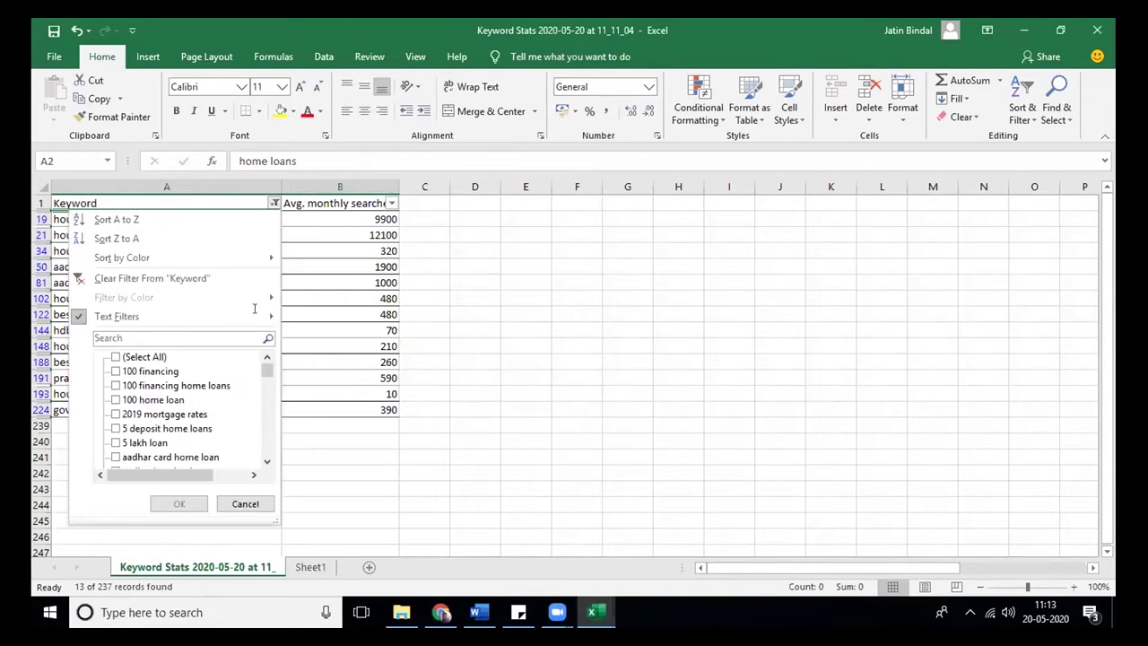
pyautogui.moveTo(264, 322)
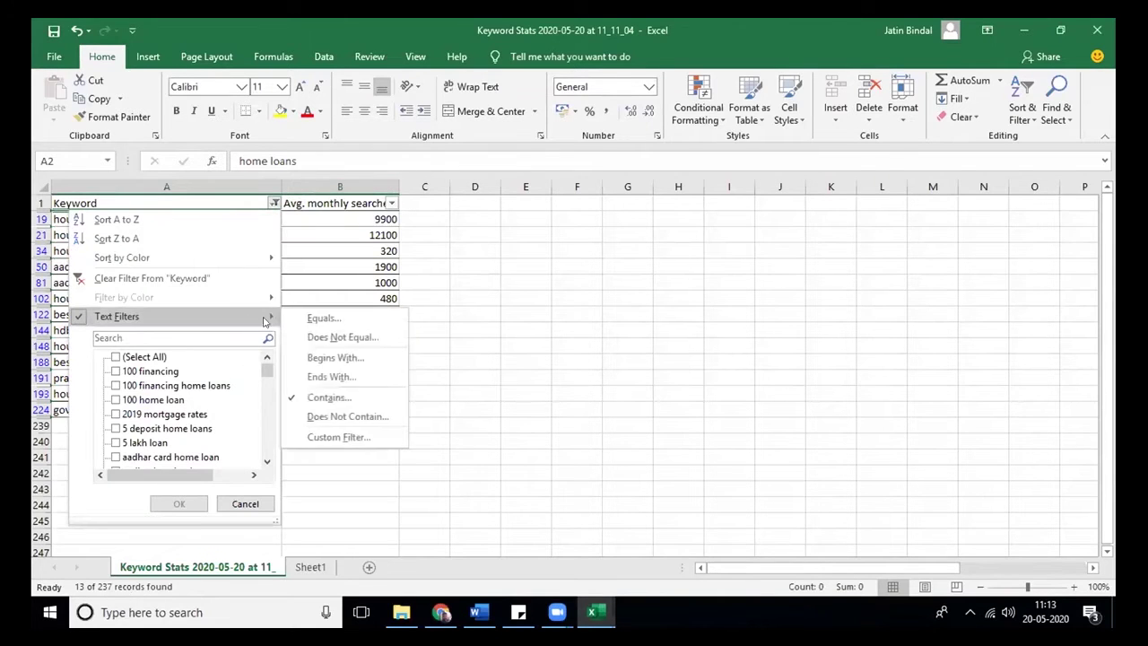
pyautogui.click(328, 396)
pyautogui.click(436, 347)
pyautogui.click(421, 364)
pyautogui.press('c')
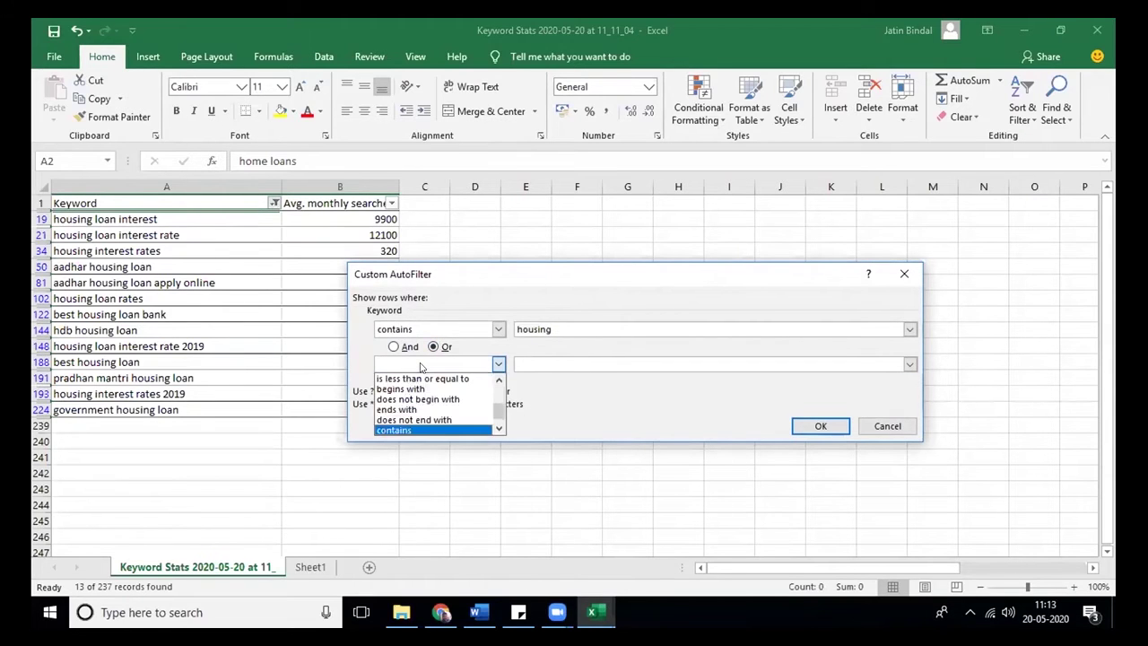
pyautogui.click(412, 432)
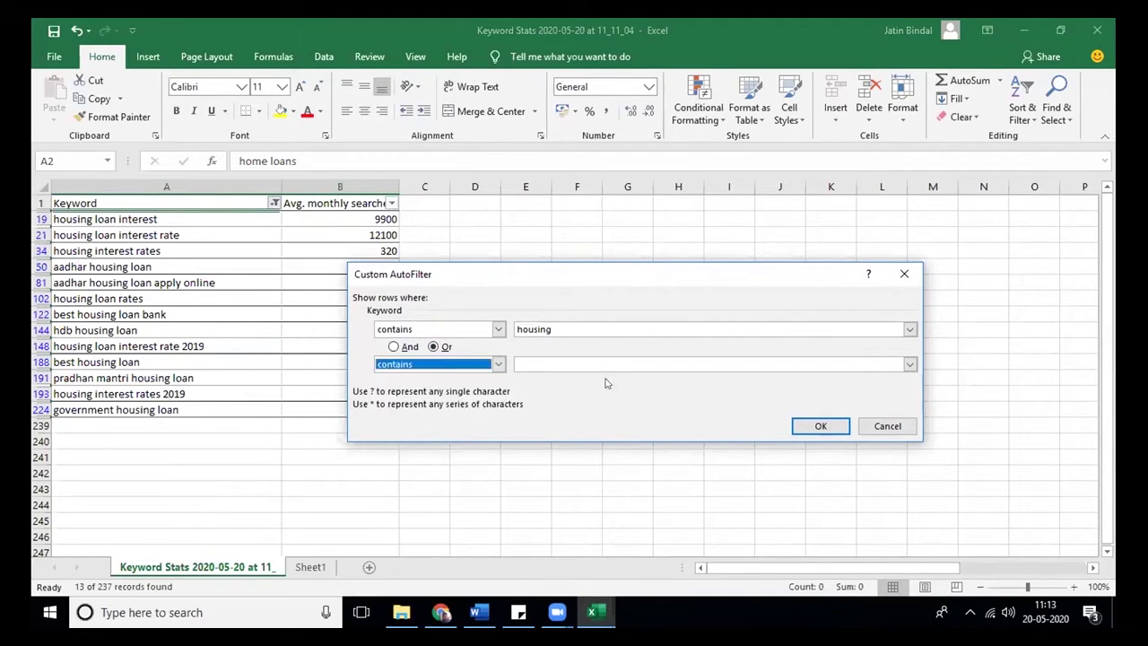
pyautogui.click(558, 359)
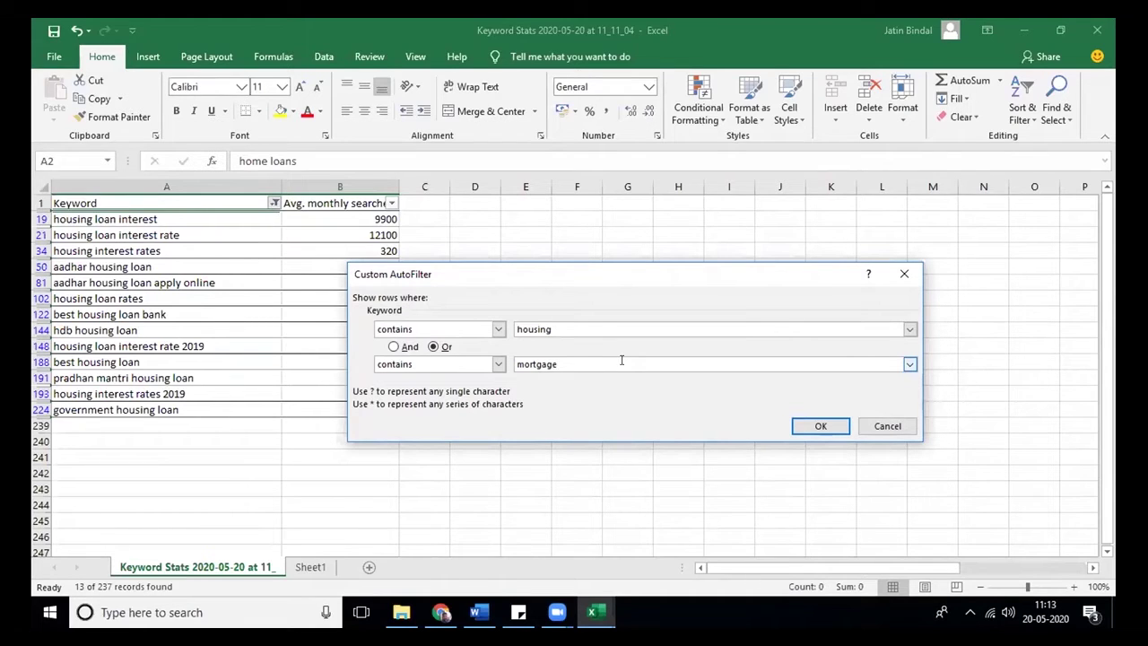
pyautogui.click(808, 430)
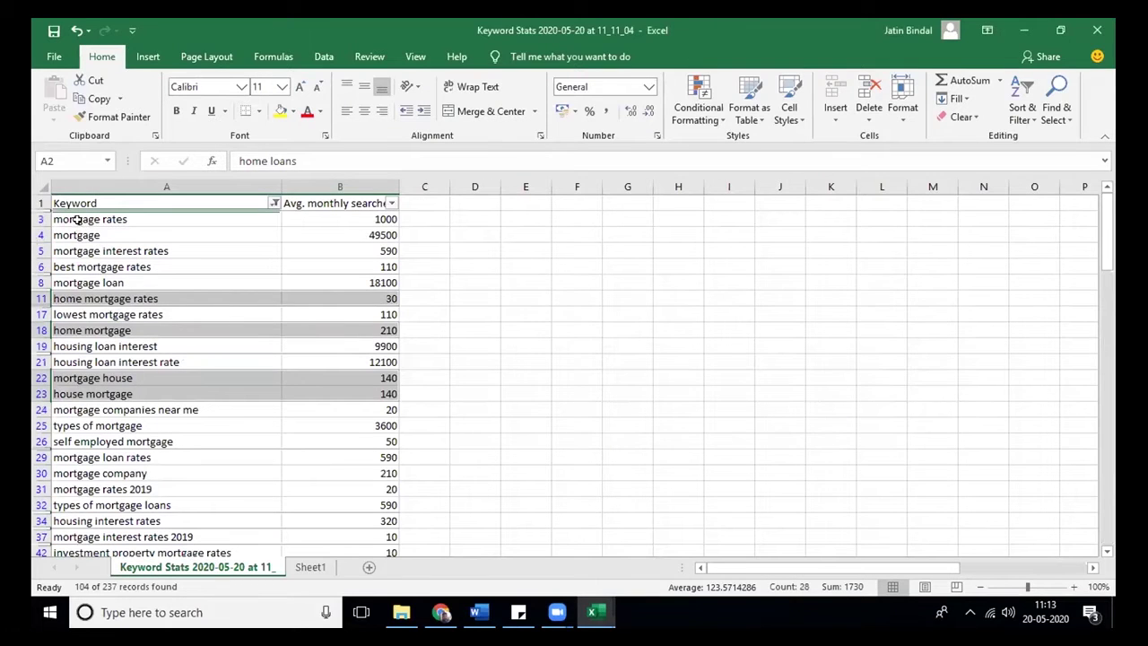
# Filter the Keyword column to show rows containing both "mortgaage" and "home"
pyautogui.moveTo(77, 220); pyautogui.dragTo(317, 485)
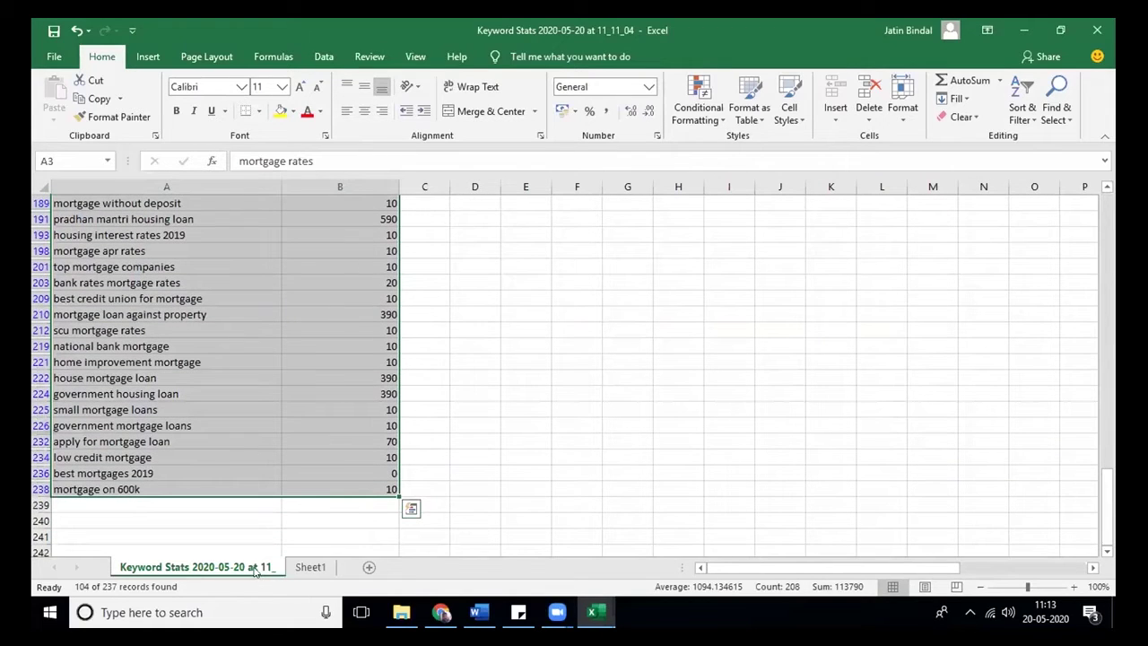
pyautogui.moveTo(1108, 492); pyautogui.dragTo(1108, 224)
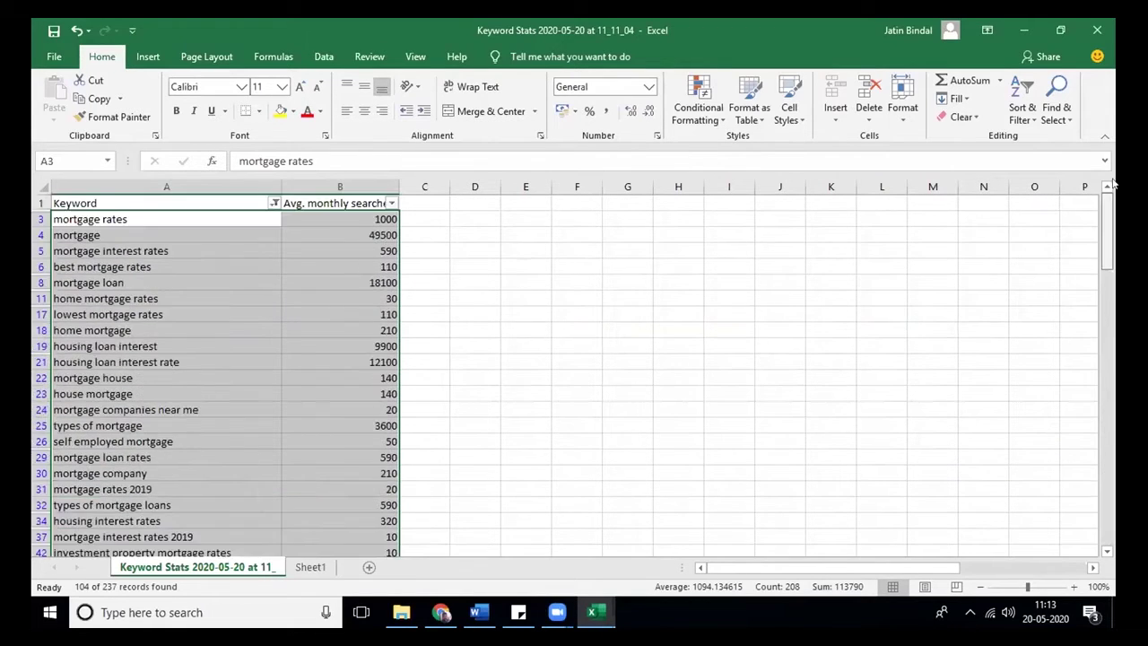
pyautogui.click(273, 204)
pyautogui.moveTo(242, 318)
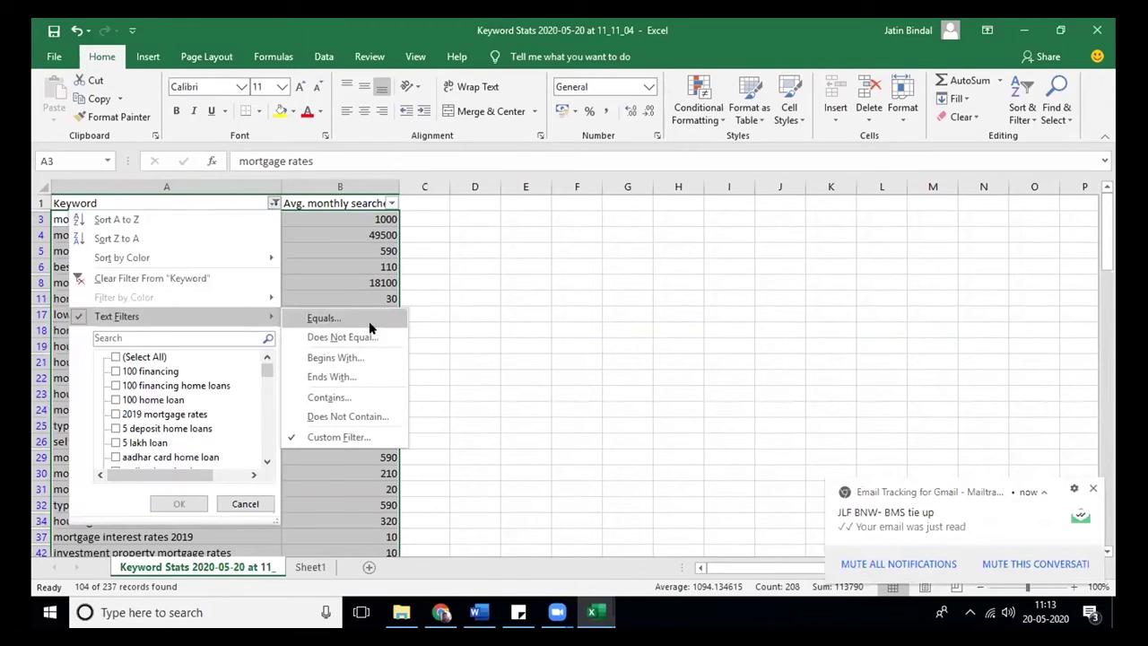
pyautogui.click(329, 397)
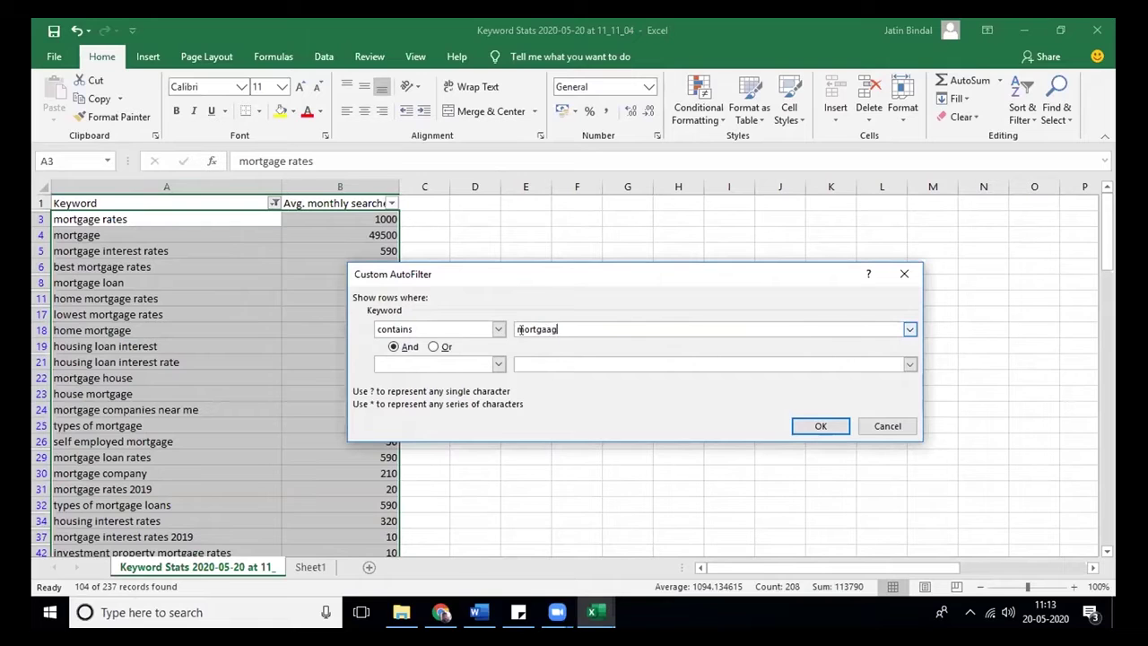
pyautogui.click(430, 366)
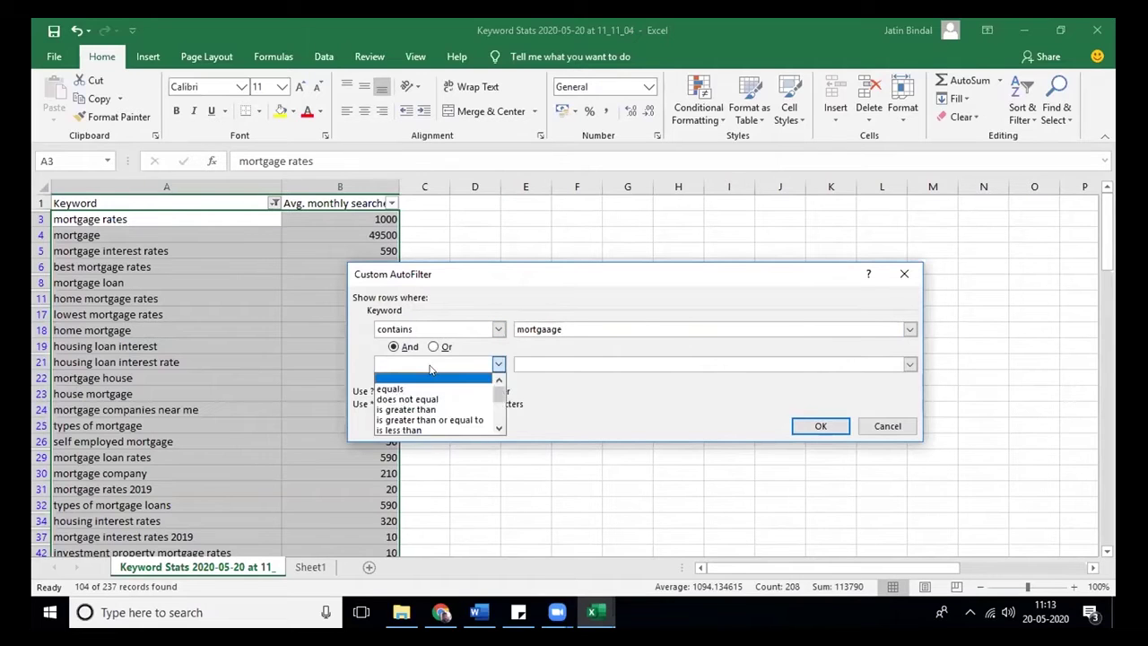
pyautogui.press('c')
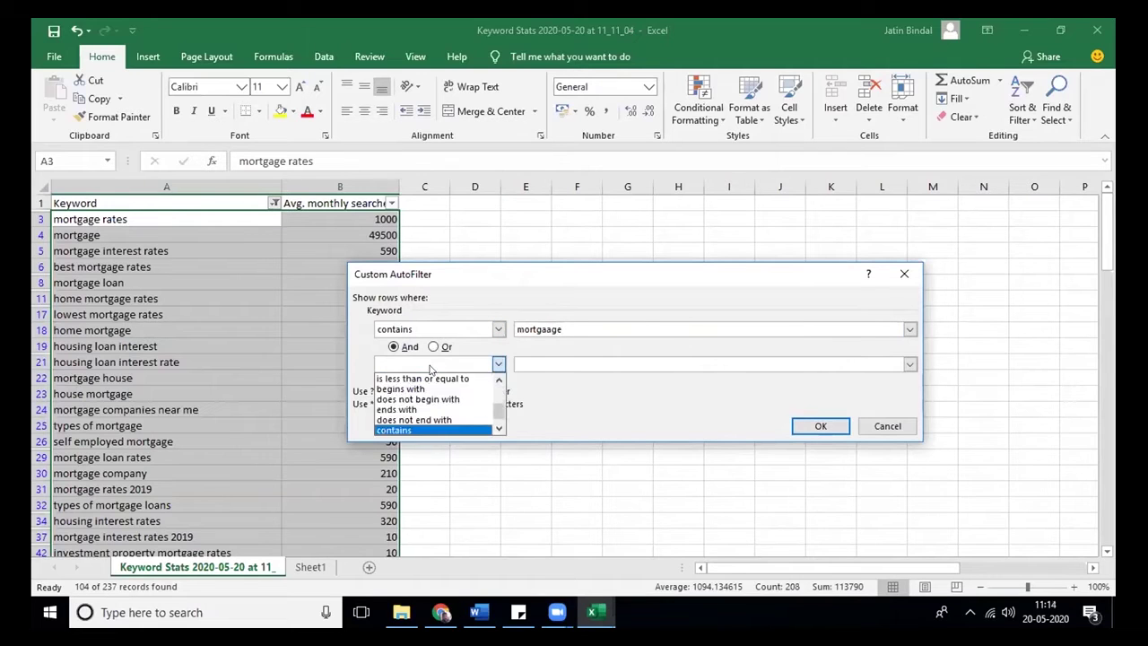
pyautogui.click(415, 430)
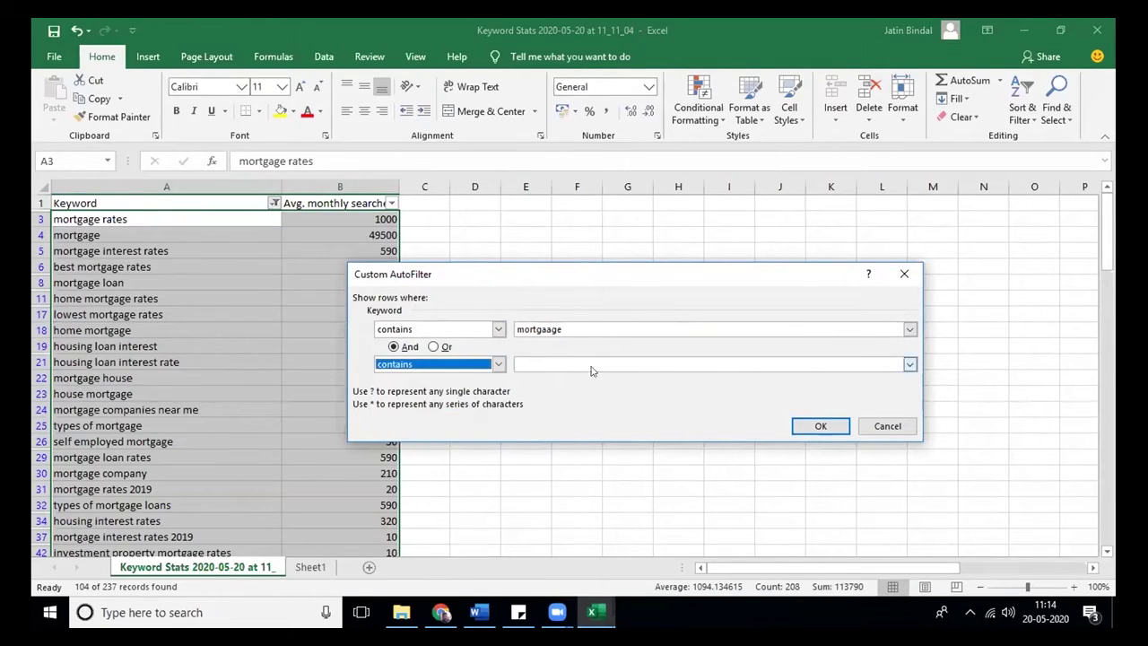
pyautogui.click(561, 360)
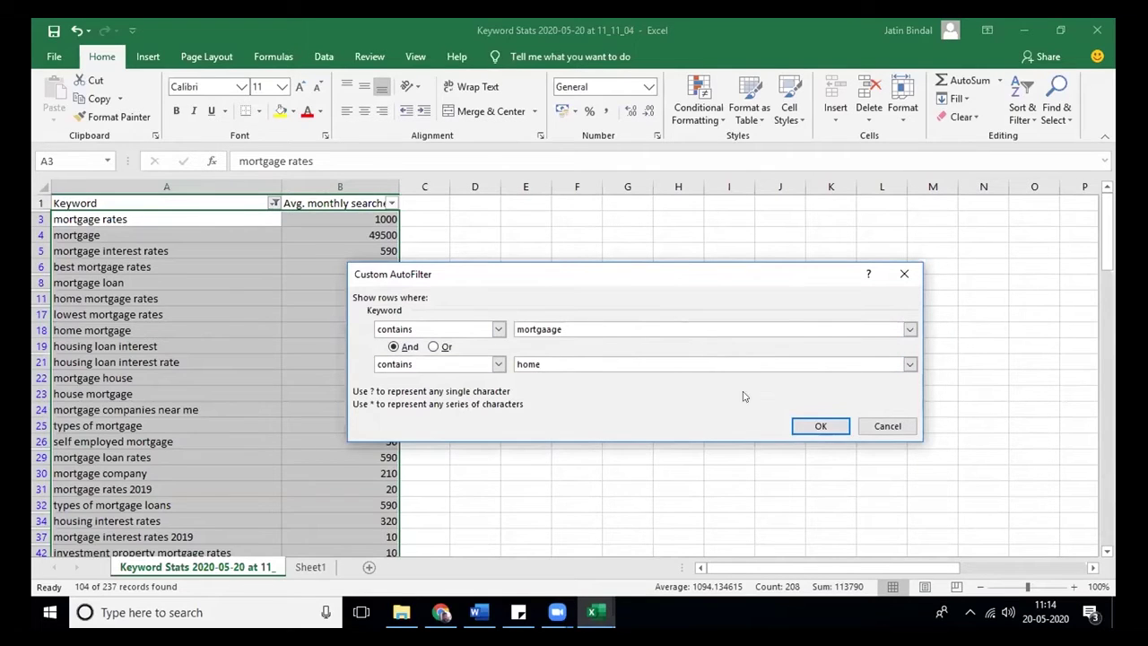
pyautogui.click(817, 426)
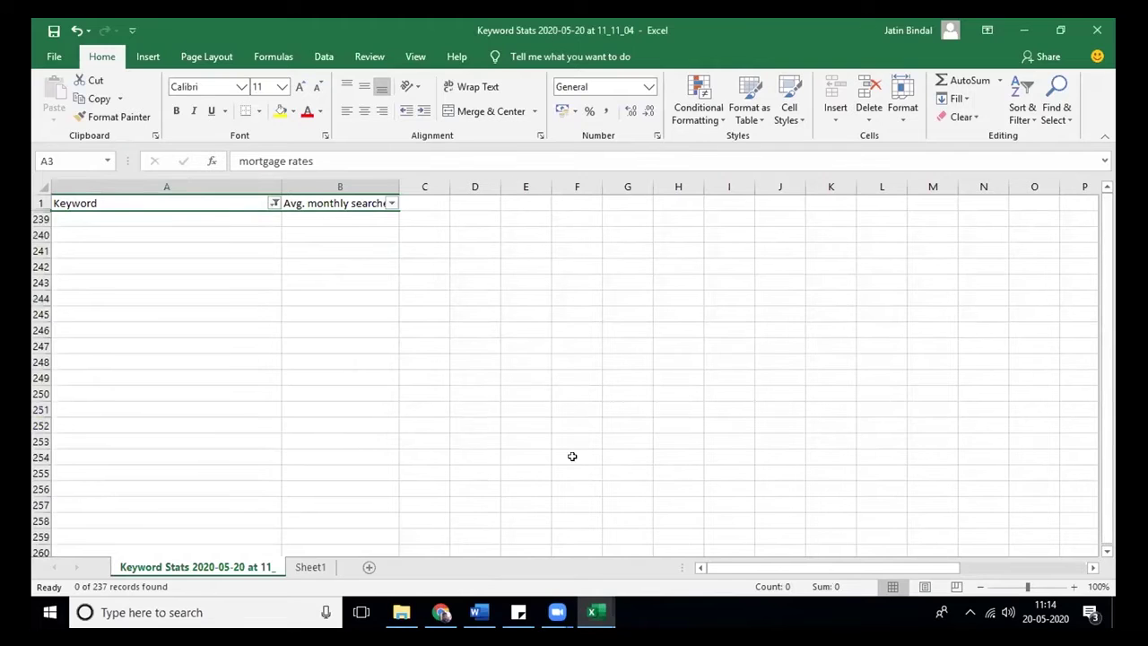
# Correct the misspelled term in the Keyword column's custom filter to "mortgage" and reapply it
pyautogui.click(274, 203)
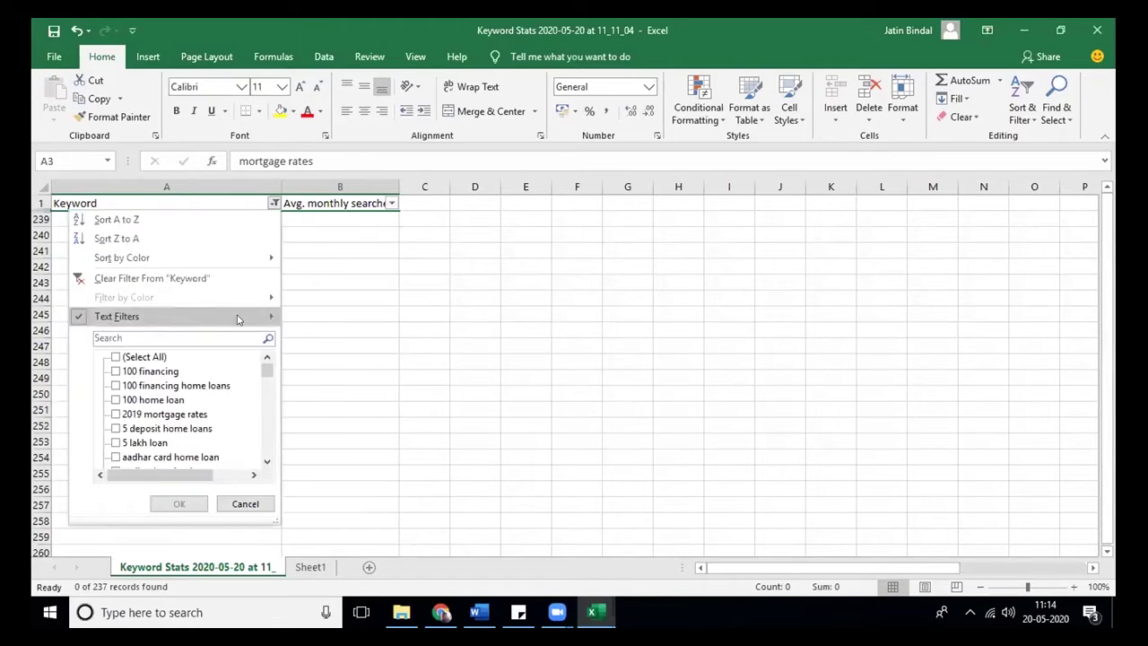
pyautogui.moveTo(251, 316)
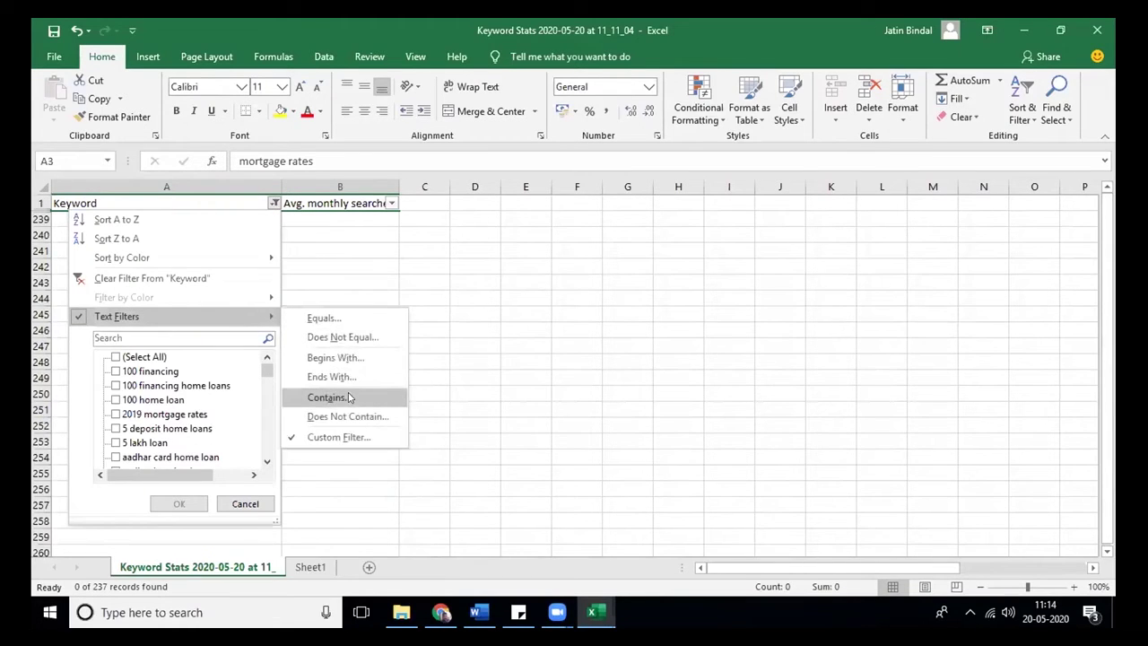
pyautogui.click(341, 437)
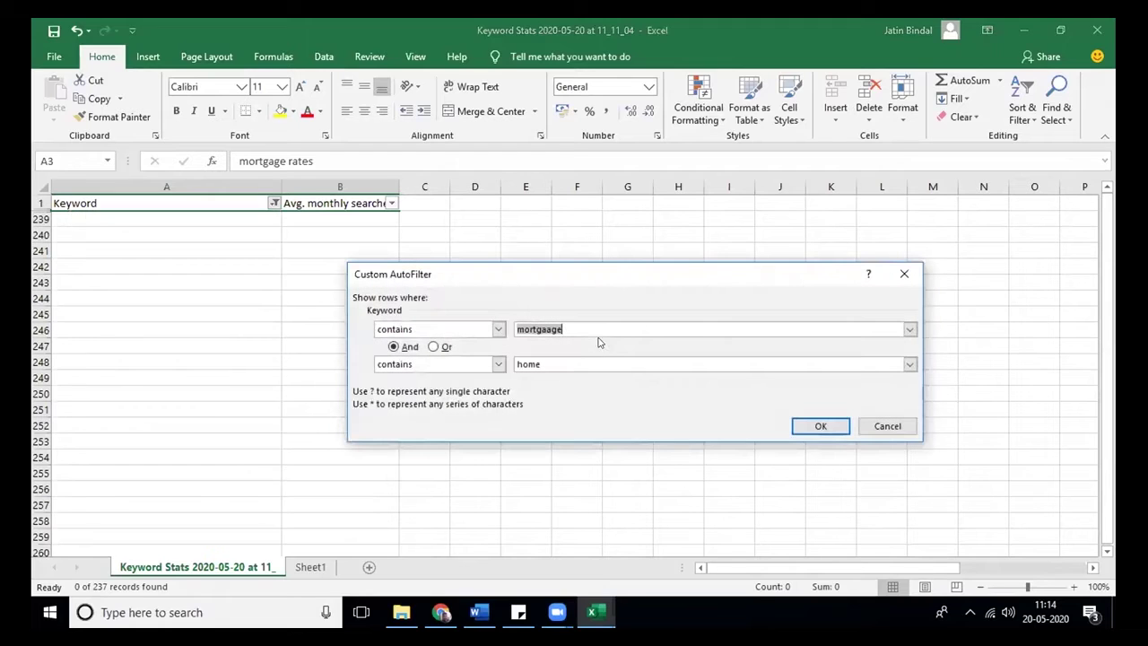
pyautogui.click(551, 329)
pyautogui.click(827, 426)
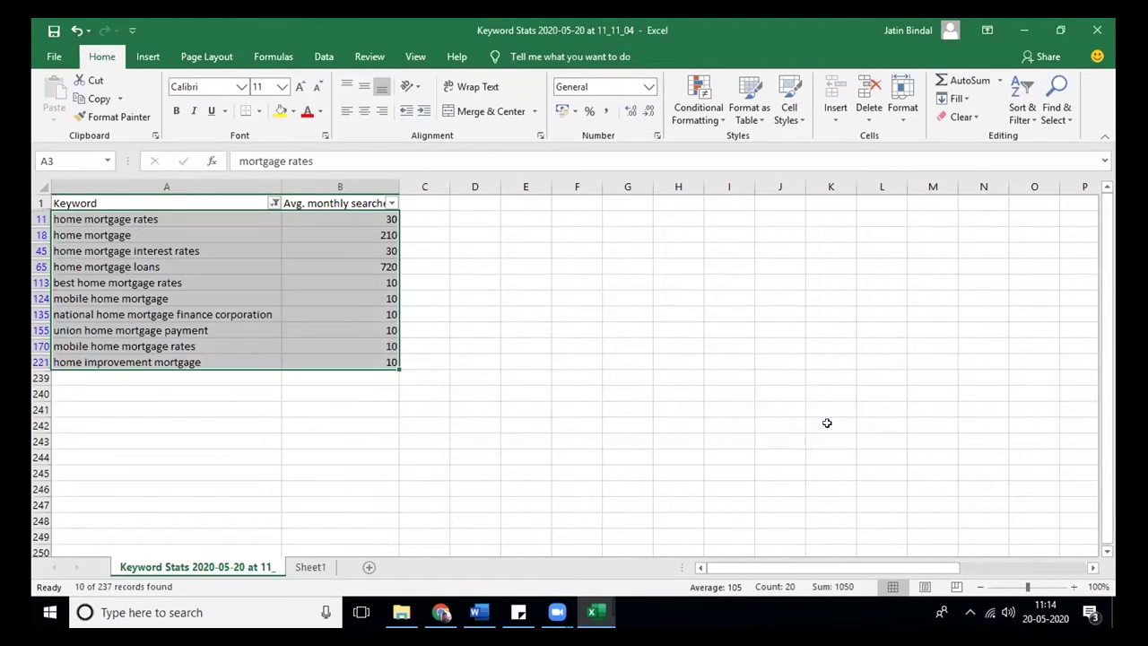
# Select only the visible cells of the filtered home mortgage rows and copy them
pyautogui.moveTo(79, 217); pyautogui.dragTo(351, 362)
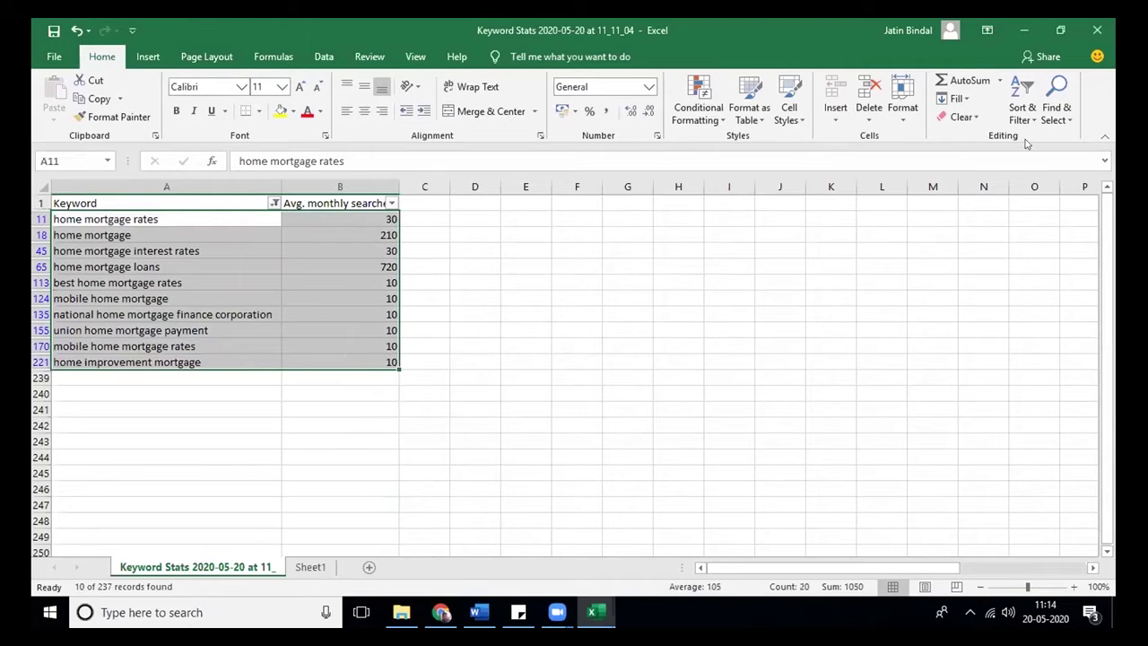
pyautogui.click(1023, 101)
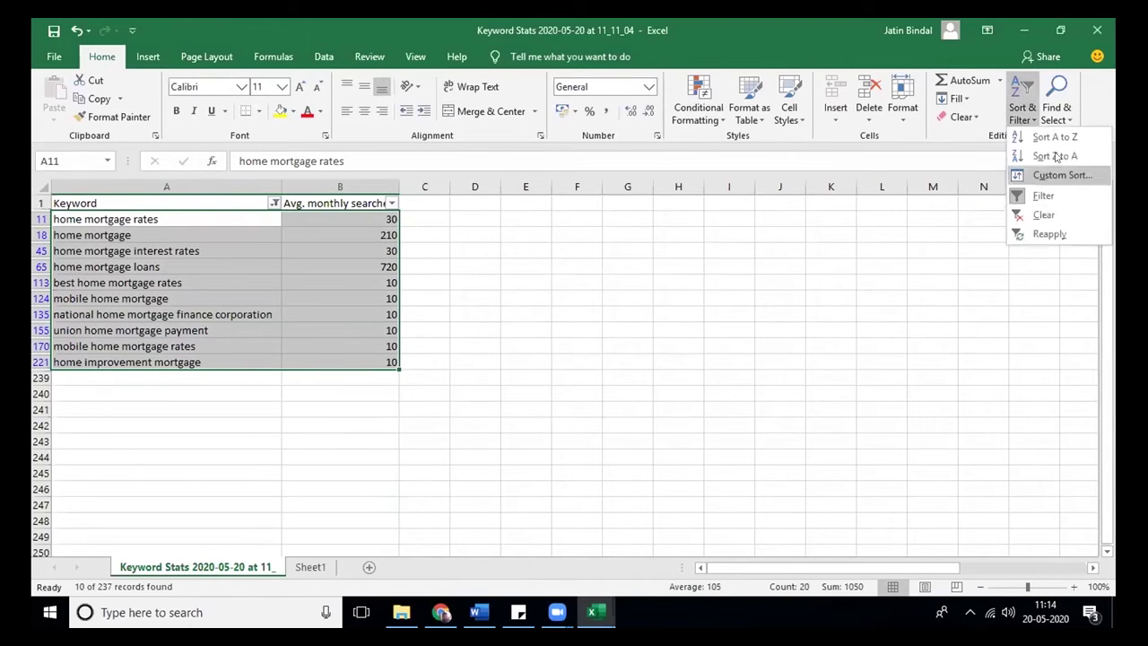
pyautogui.click(1058, 101)
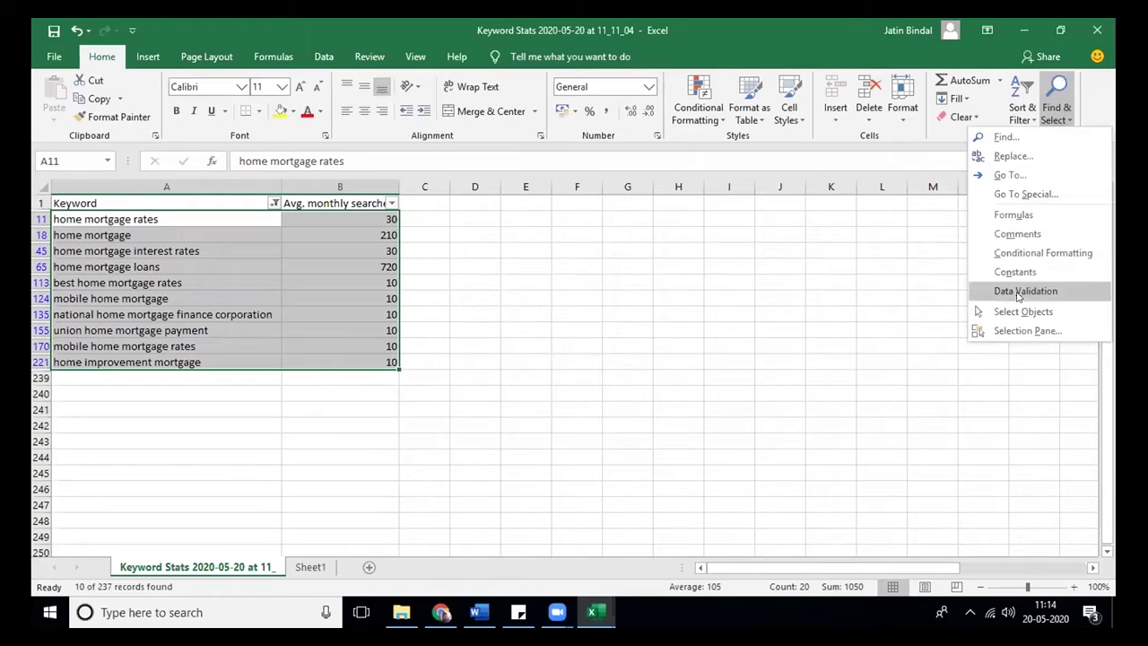
pyautogui.click(1009, 191)
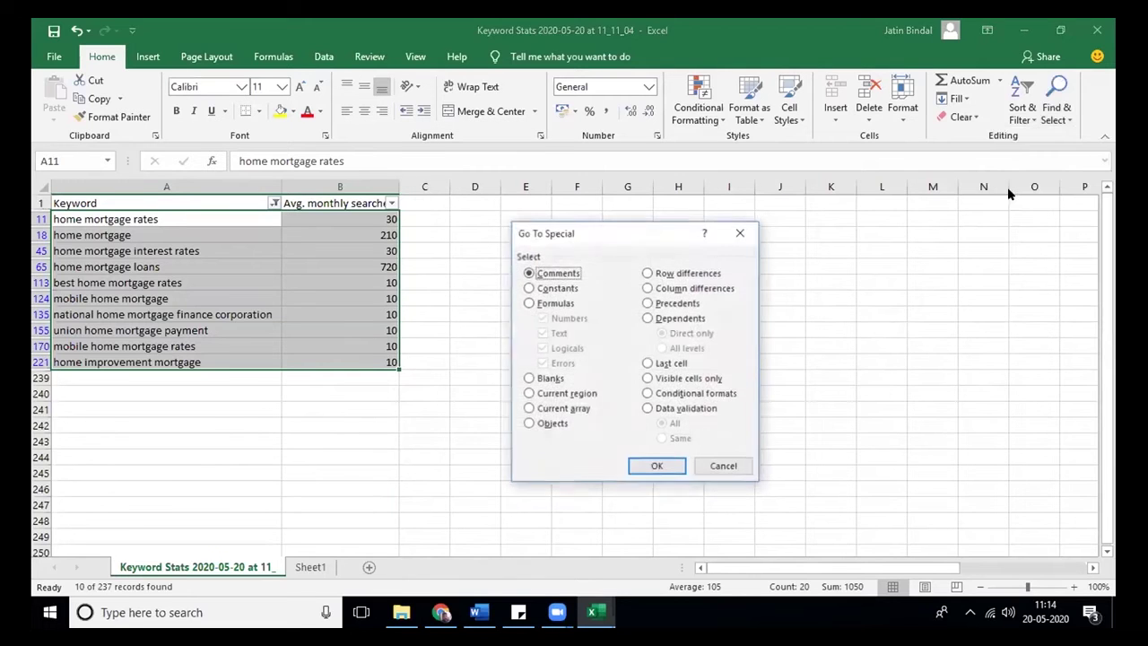
pyautogui.click(647, 380)
pyautogui.click(656, 465)
pyautogui.hotkey('ctrl', 'c')
pyautogui.click(699, 291)
pyautogui.hotkey('ctrl', 'c')
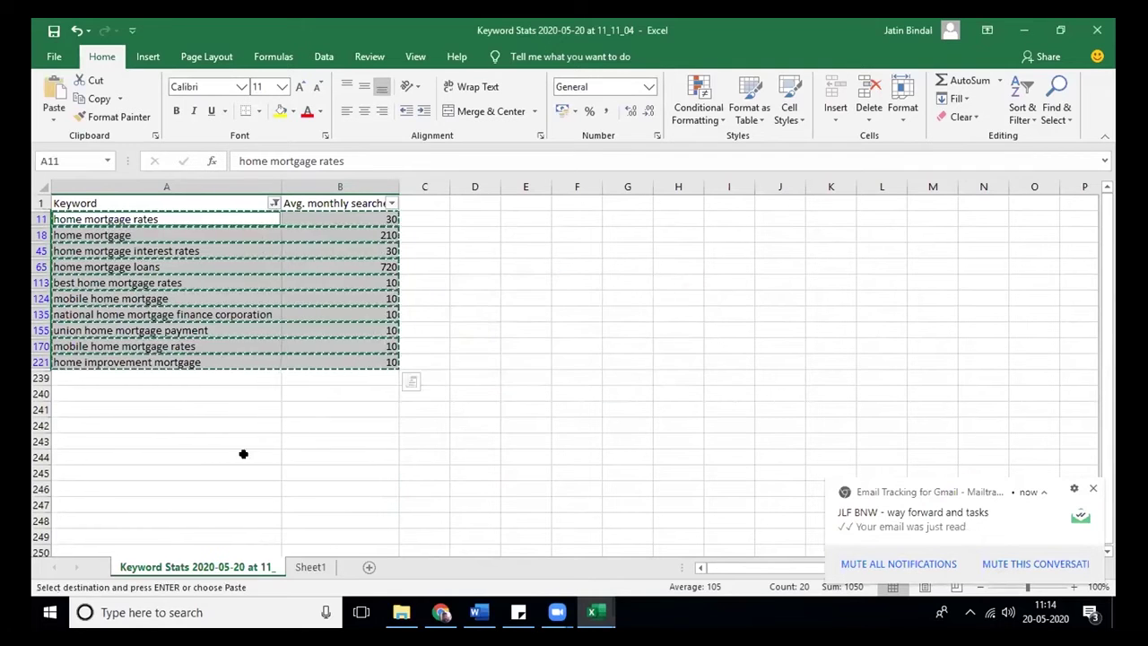
# Paste the copied home mortgage rows into Sheet1 from cell A125 and clear them from the keyword stats sheet
pyautogui.click(310, 567)
pyautogui.scroll(-20, 1109, 224)
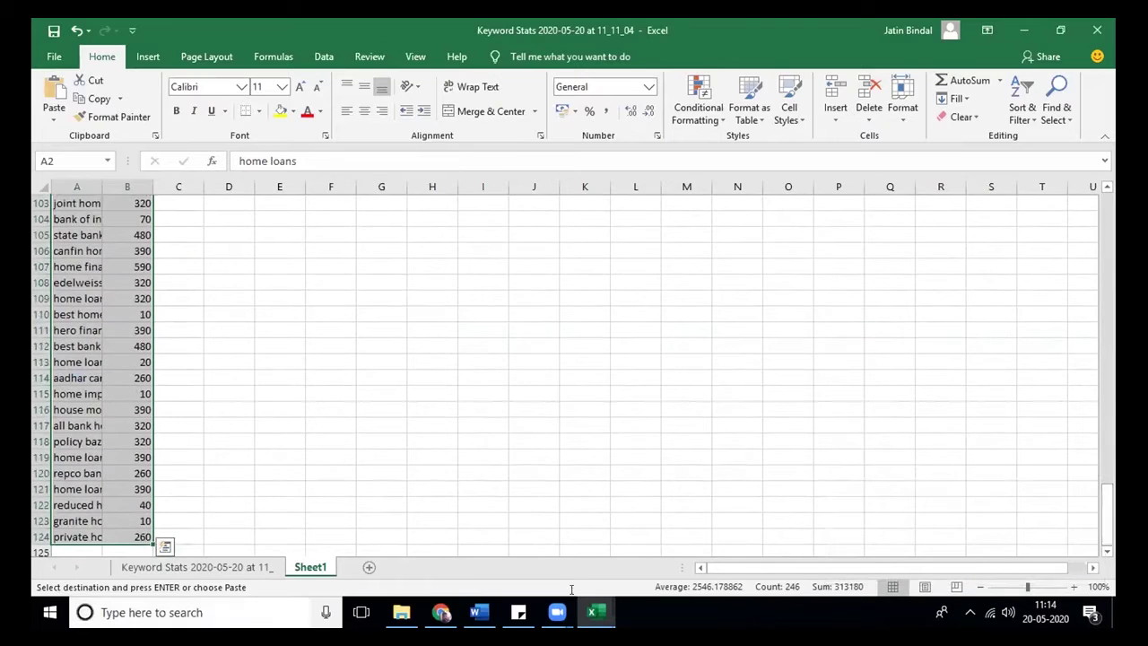
pyautogui.click(75, 549)
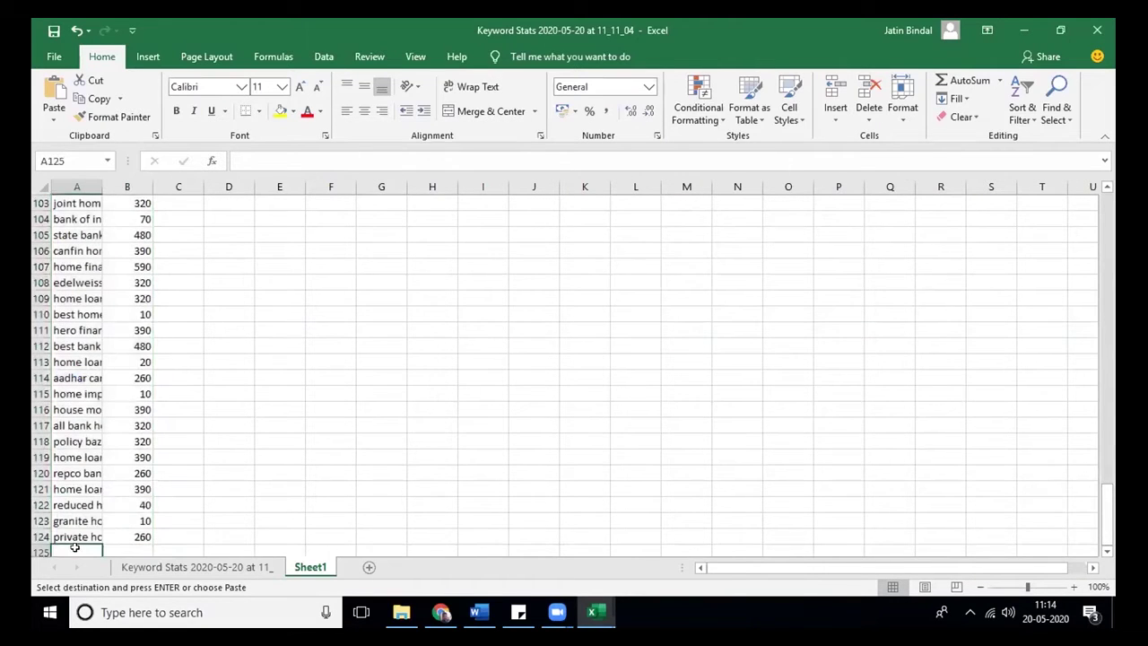
pyautogui.hotkey('ctrl', 'v')
pyautogui.click(189, 567)
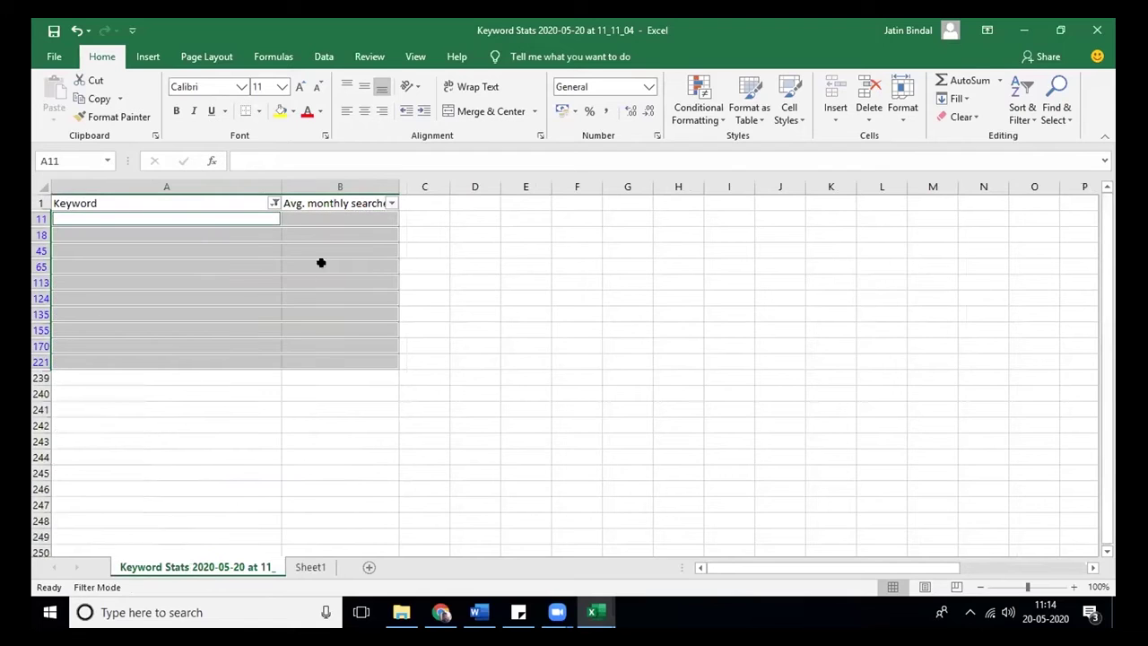
# Filter the Keyword column to show rows containing both "mortgage" and "house"
pyautogui.click(275, 204)
pyautogui.moveTo(267, 319)
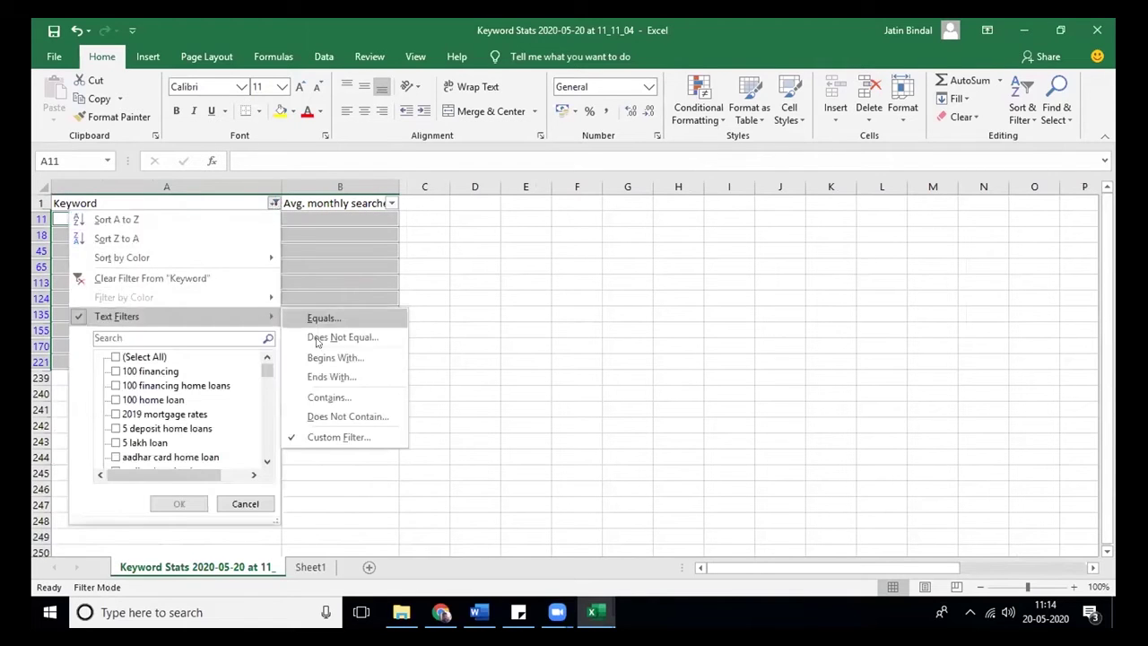
pyautogui.click(338, 437)
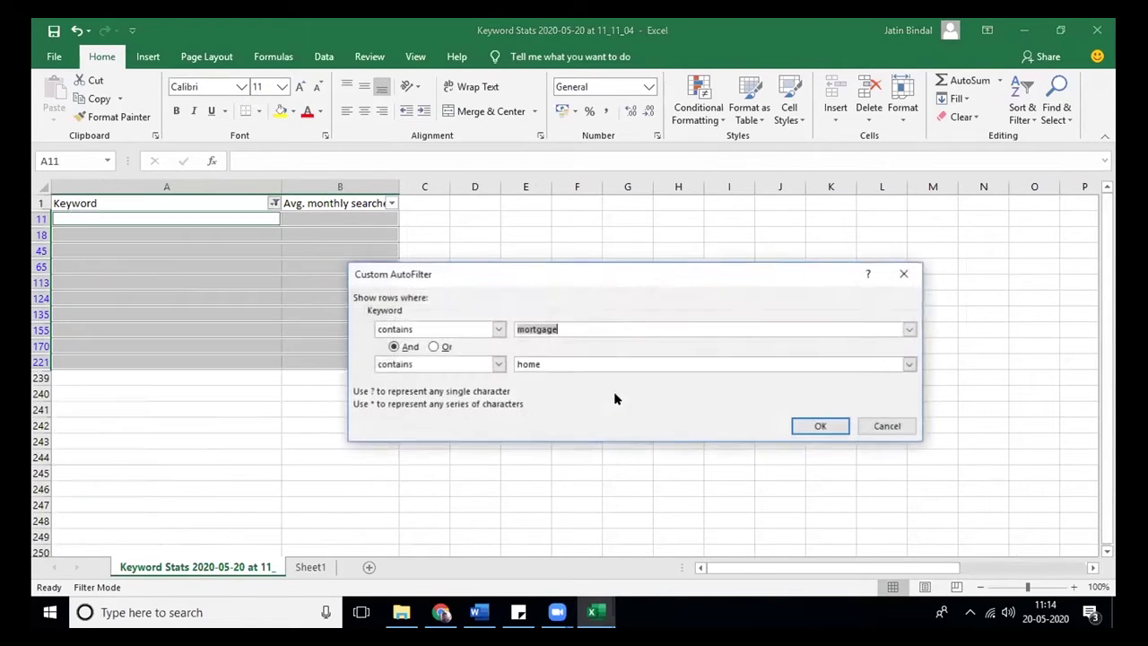
pyautogui.click(548, 364)
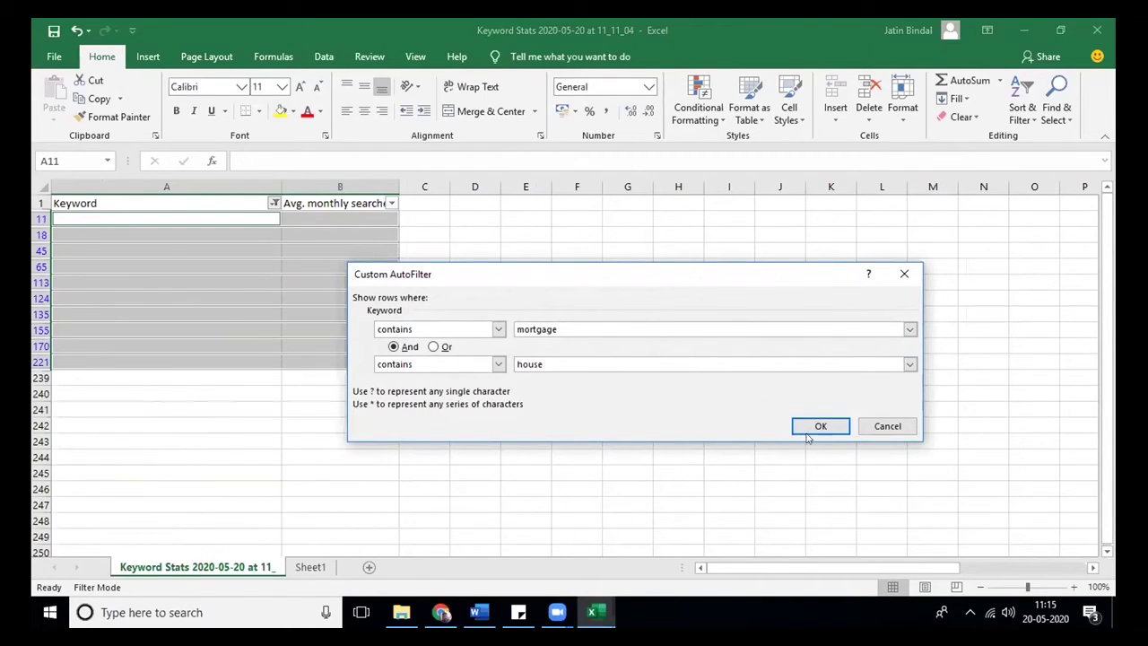
pyautogui.click(833, 423)
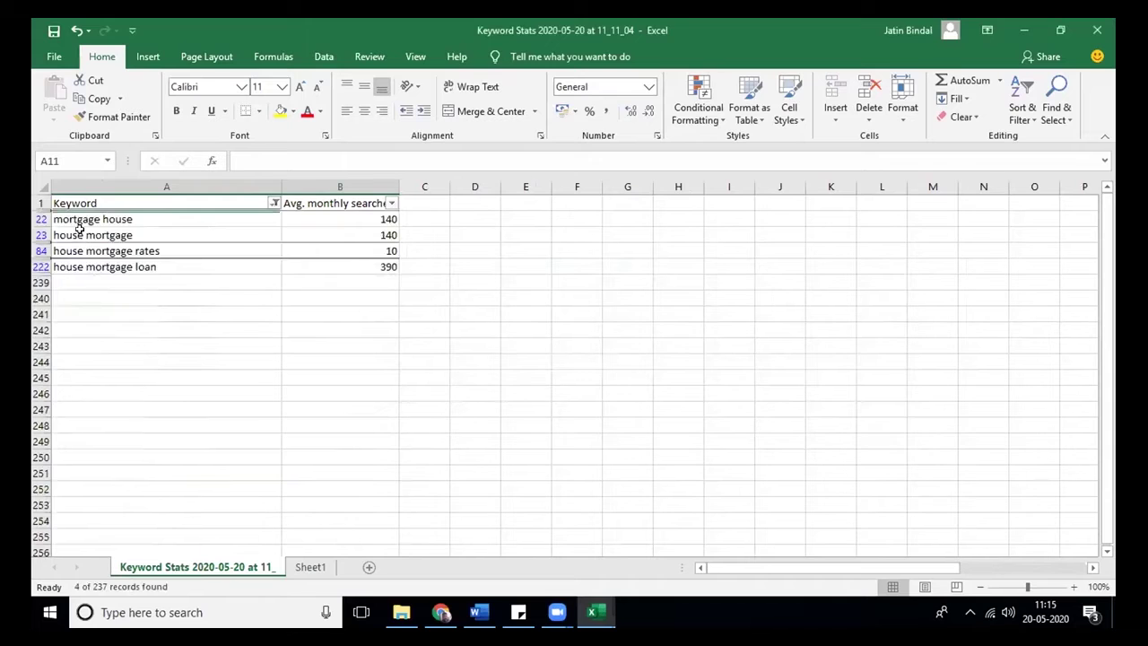
# Copy the filtered house mortgage rows into Sheet1 from cell A135 and clear them from the keyword stats sheet
pyautogui.moveTo(79, 230); pyautogui.dragTo(202, 266)
pyautogui.moveTo(77, 223); pyautogui.dragTo(342, 265)
pyautogui.hotkey('ctrl', 'c')
pyautogui.click(311, 567)
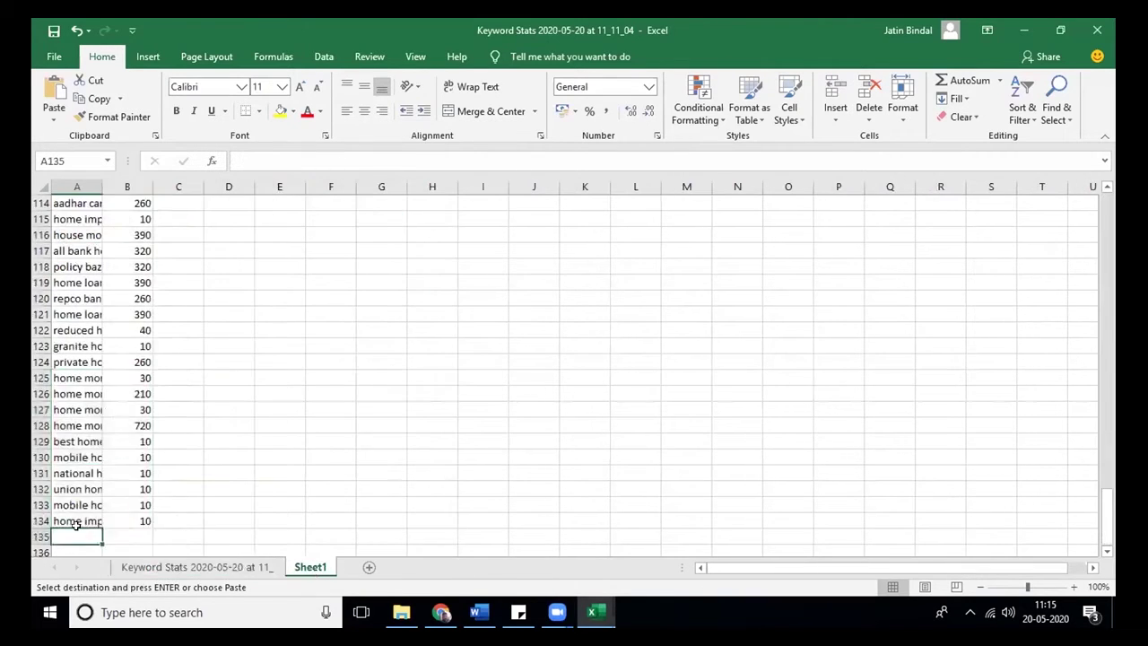
pyautogui.hotkey('ctrl', 'v')
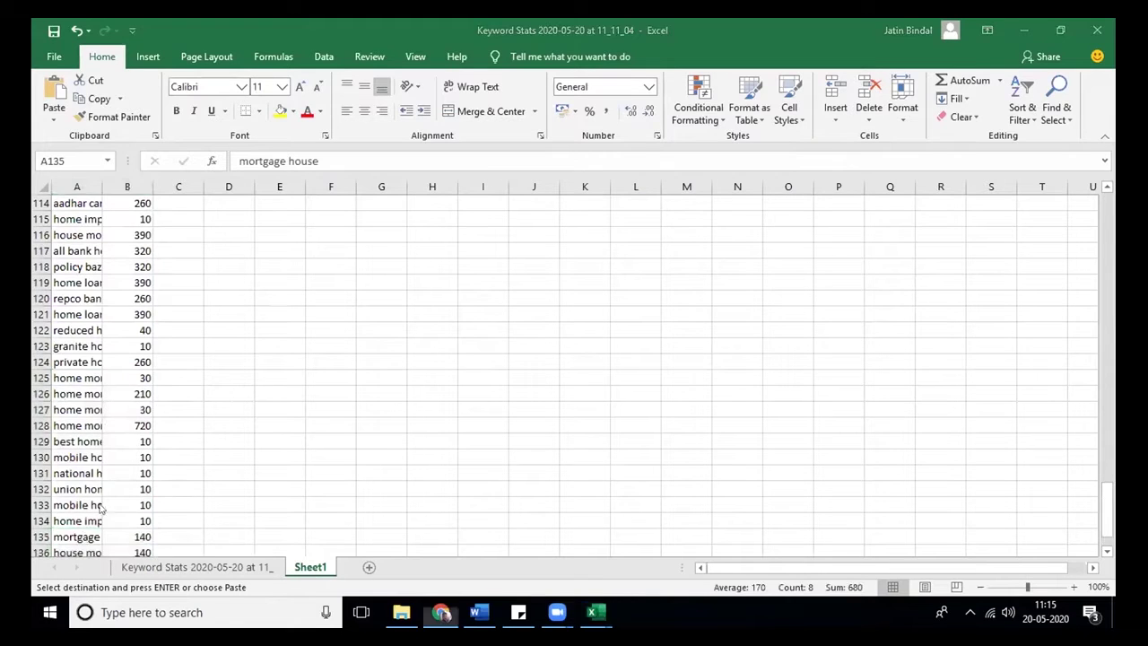
pyautogui.hotkey('alt', 'Tab')
pyautogui.hotkey('alt', 'Tab')
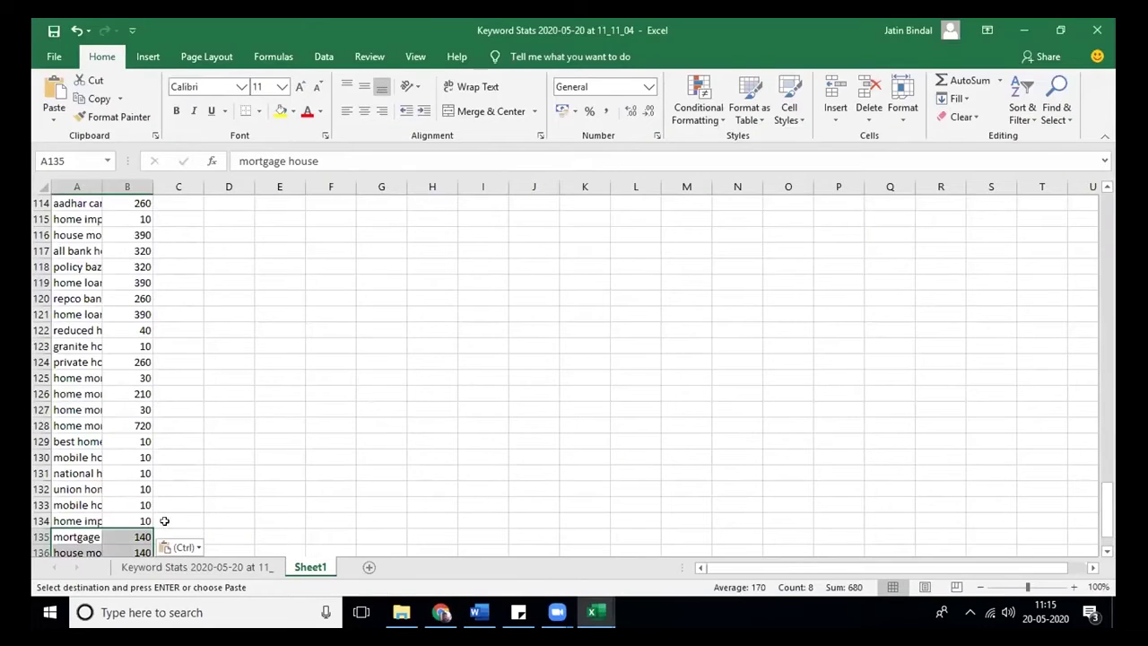
pyautogui.click(198, 567)
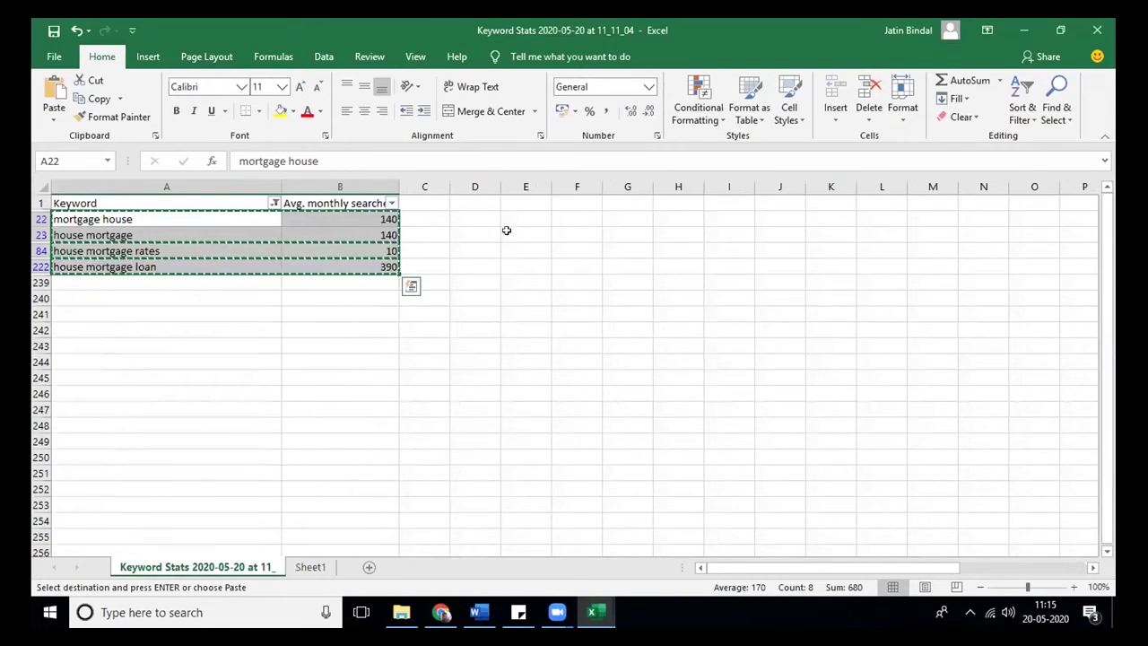
pyautogui.press('Delete')
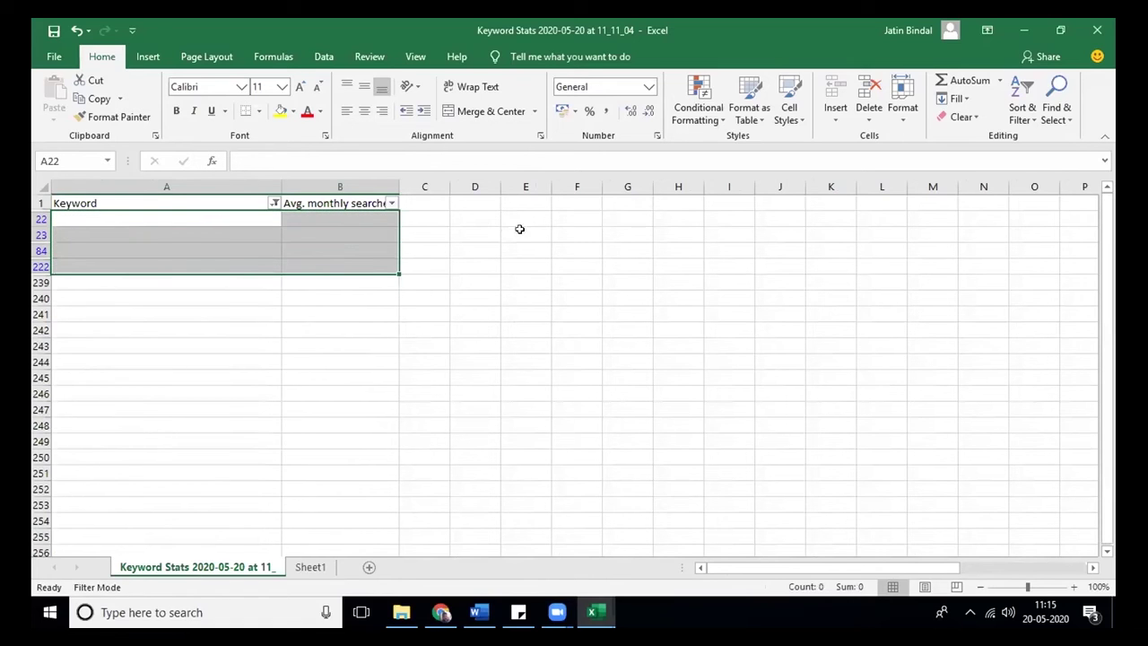
# Filter the Keyword column to rows containing both "mortgage" and "property", and select the matching keyword and search volume cells
pyautogui.click(274, 203)
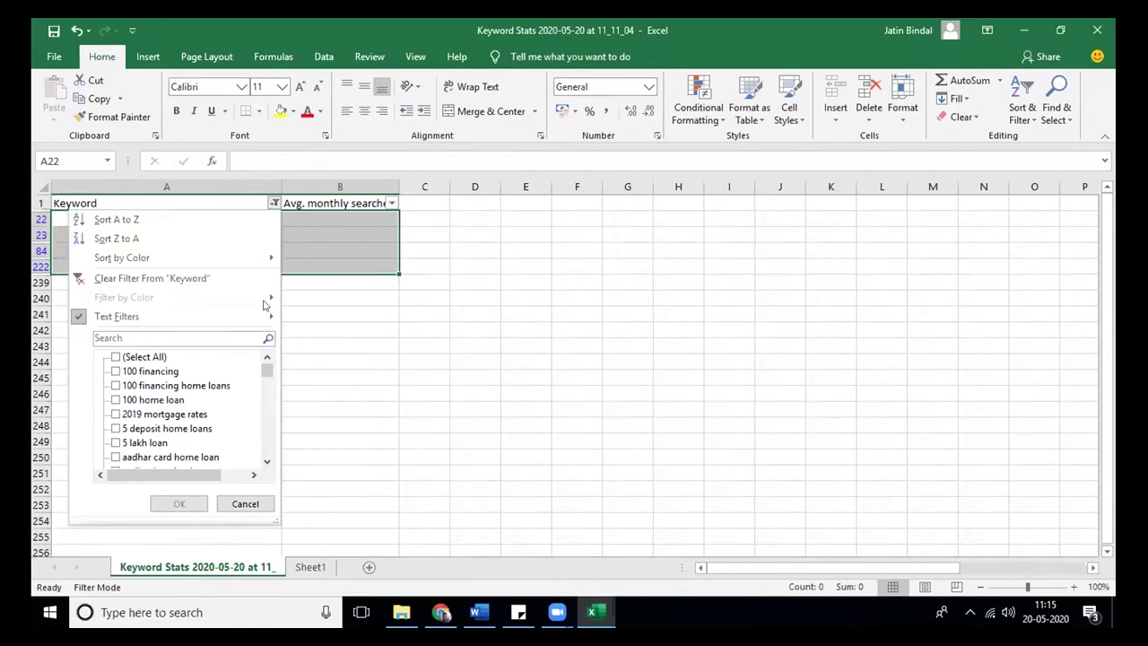
pyautogui.moveTo(265, 316)
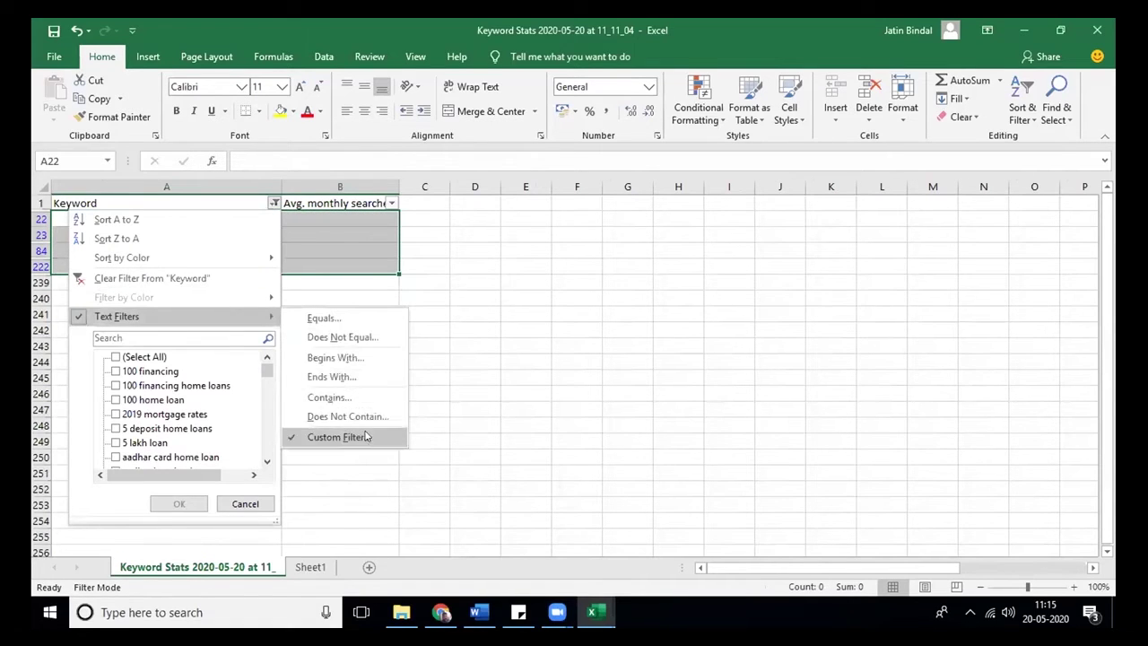
pyautogui.click(336, 437)
pyautogui.click(536, 363)
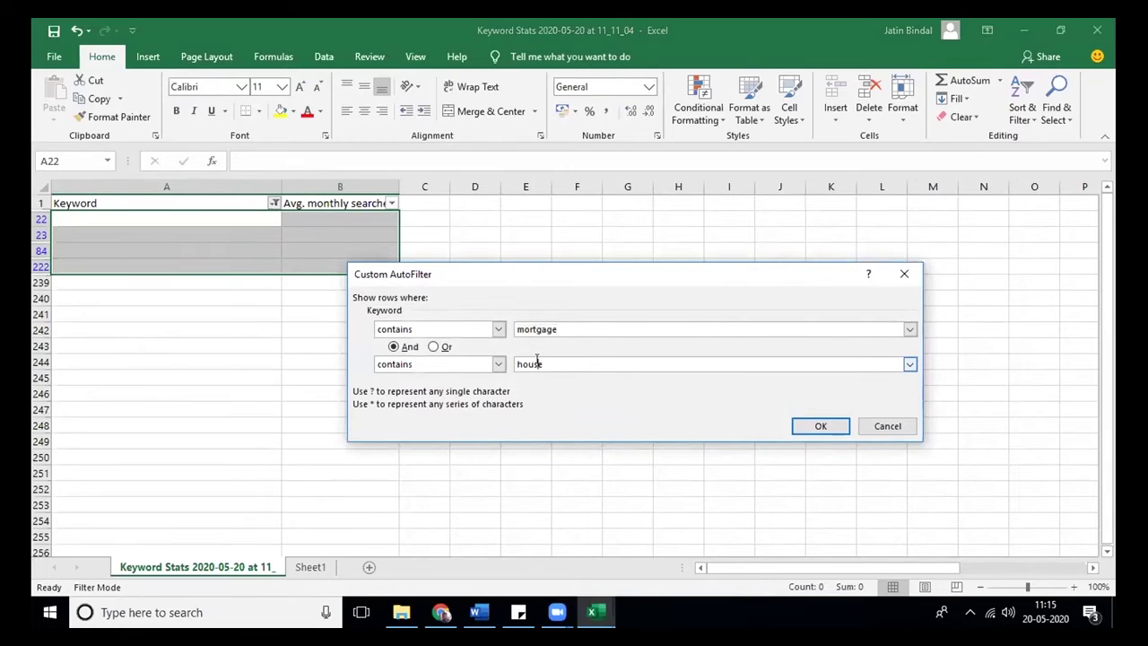
pyautogui.doubleClick(537, 362)
pyautogui.click(536, 363)
pyautogui.press('BackSpace')
pyautogui.press('BackSpace')
pyautogui.press('BackSpace')
pyautogui.press('BackSpace')
pyautogui.press('BackSpace')
pyautogui.press('BackSpace')
pyautogui.press('BackSpace')
pyautogui.press('BackSpace')
pyautogui.press('BackSpace')
pyautogui.press('BackSpace')
pyautogui.press('BackSpace')
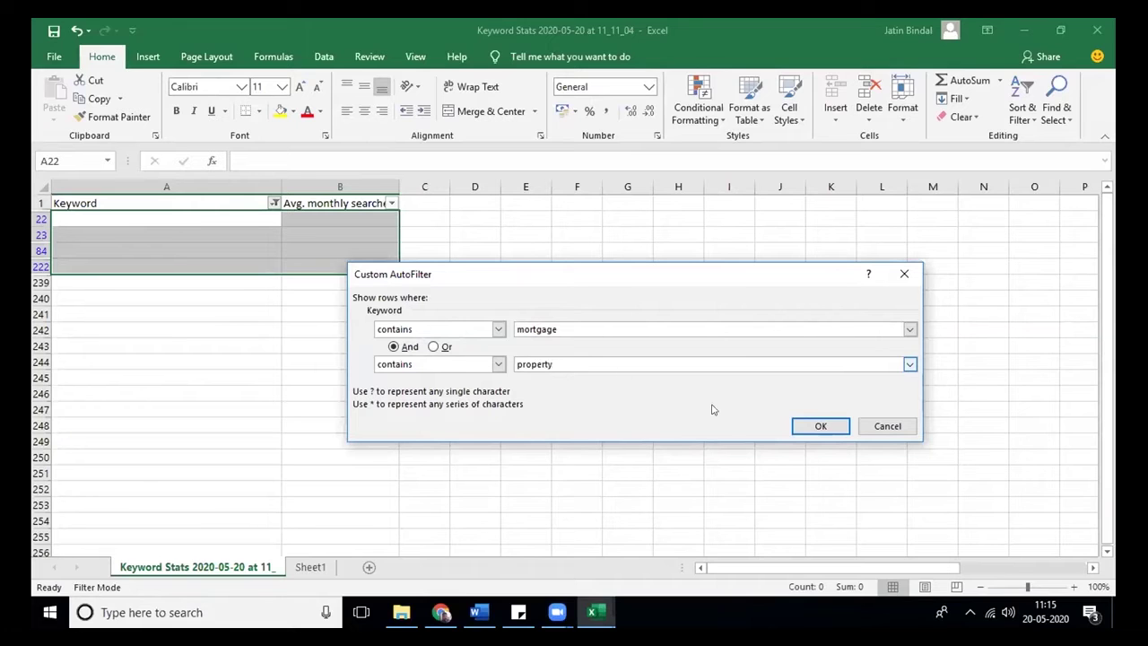
pyautogui.click(818, 427)
pyautogui.moveTo(94, 219); pyautogui.dragTo(377, 269)
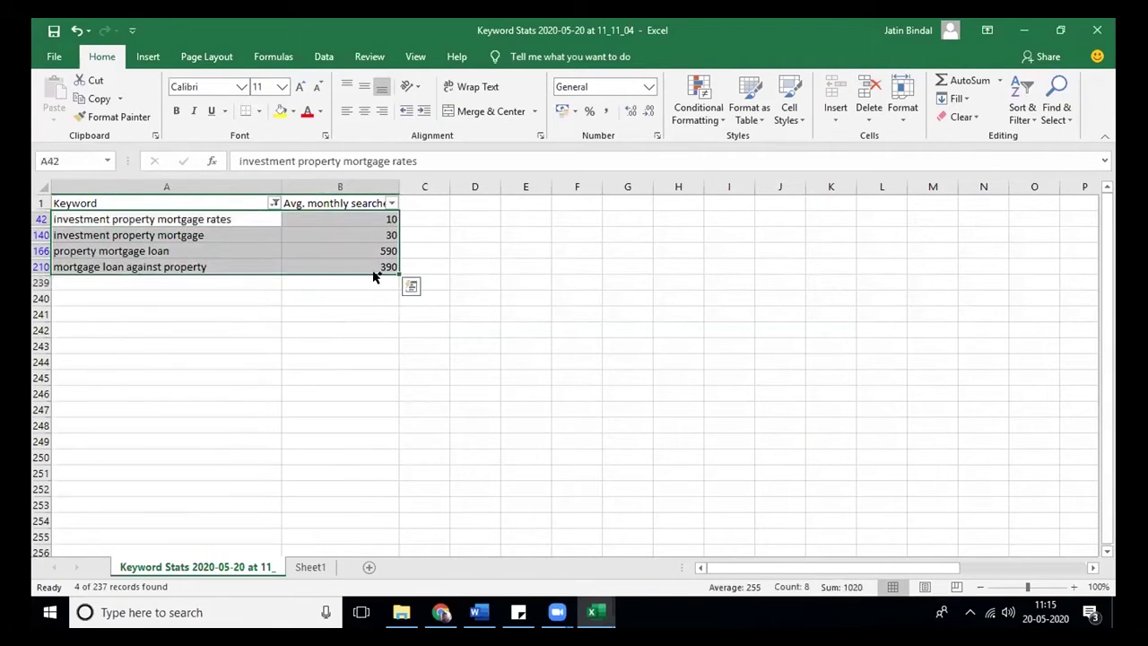
# Copy the filtered property mortgage rows into Sheet1 from cell A139 and clear them from the keyword stats sheet
pyautogui.hotkey('ctrl', 'c')
pyautogui.click(311, 567)
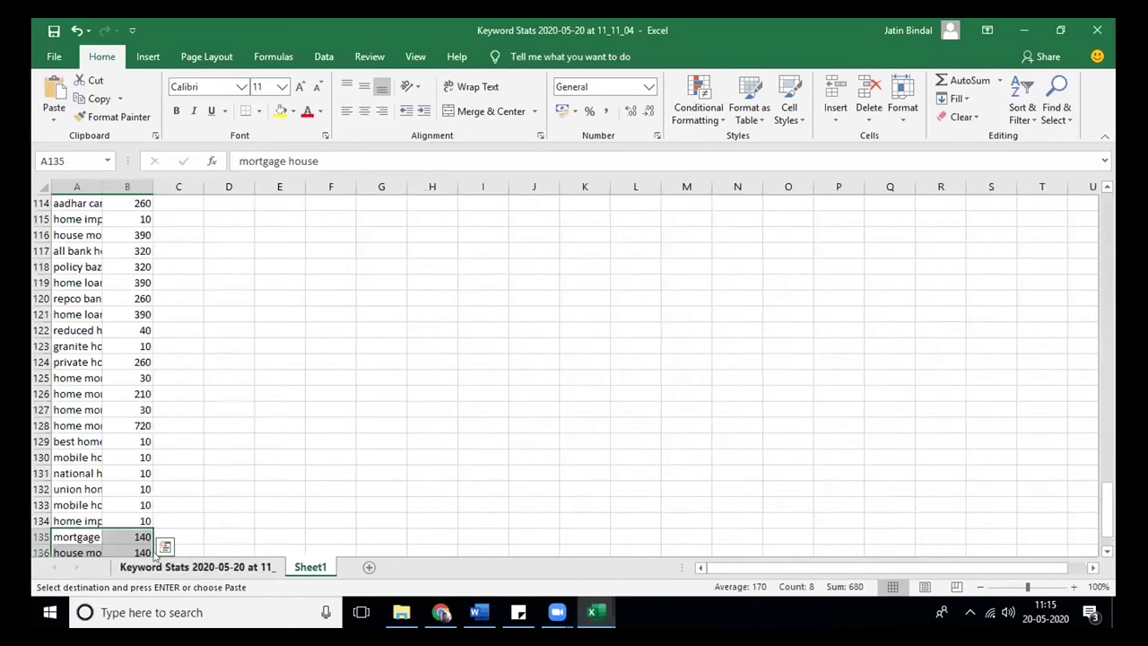
pyautogui.click(104, 546)
pyautogui.press('Down')
pyautogui.press('Down')
pyautogui.press('Down')
pyautogui.press('Down')
pyautogui.press('Down')
pyautogui.press('Down')
pyautogui.press('Down')
pyautogui.press('Down')
pyautogui.press('Down')
pyautogui.press('Down')
pyautogui.press('Down')
pyautogui.press('Down')
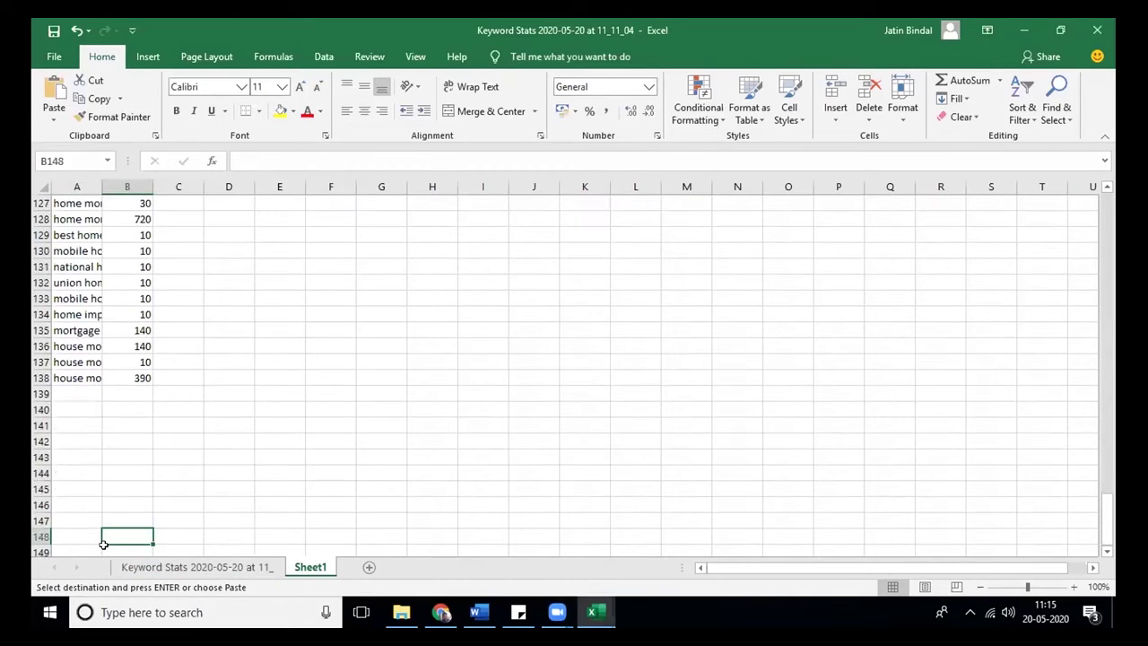
pyautogui.press('Up')
pyautogui.press('Up')
pyautogui.press('Up')
pyautogui.press('Up')
pyautogui.press('Up')
pyautogui.press('Up')
pyautogui.press('Up')
pyautogui.press('Up')
pyautogui.press('Up')
pyautogui.press('Up')
pyautogui.press('Up')
pyautogui.press('Down')
pyautogui.press('Down')
pyautogui.press('Left')
pyautogui.hotkey('ctrl', 'v')
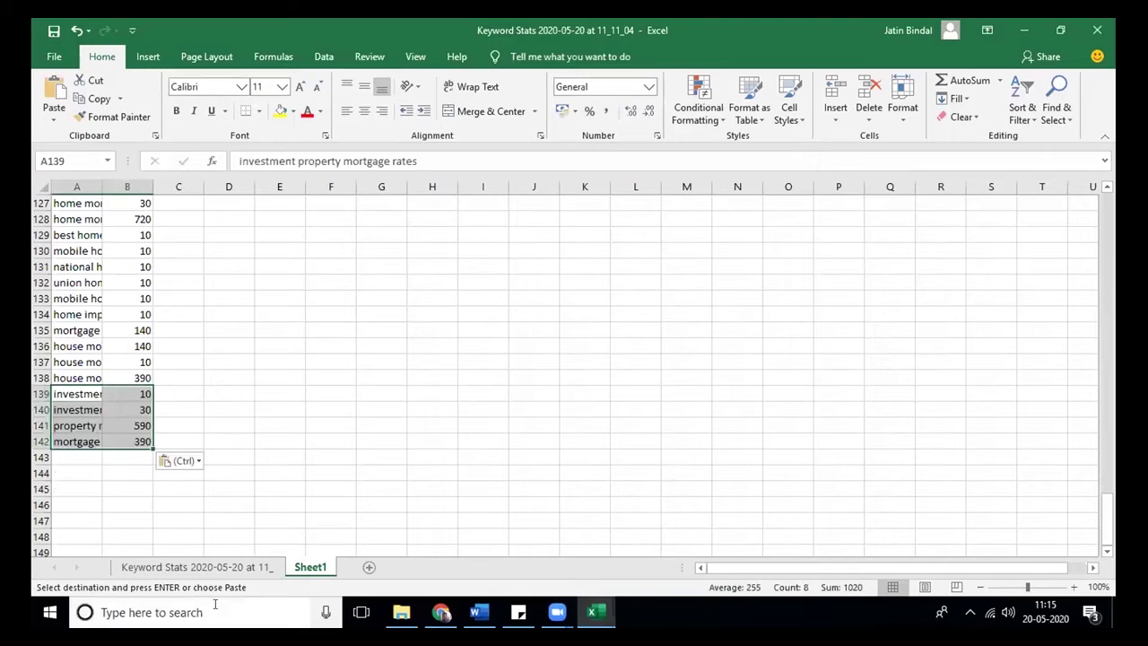
pyautogui.click(238, 568)
pyautogui.press('Delete')
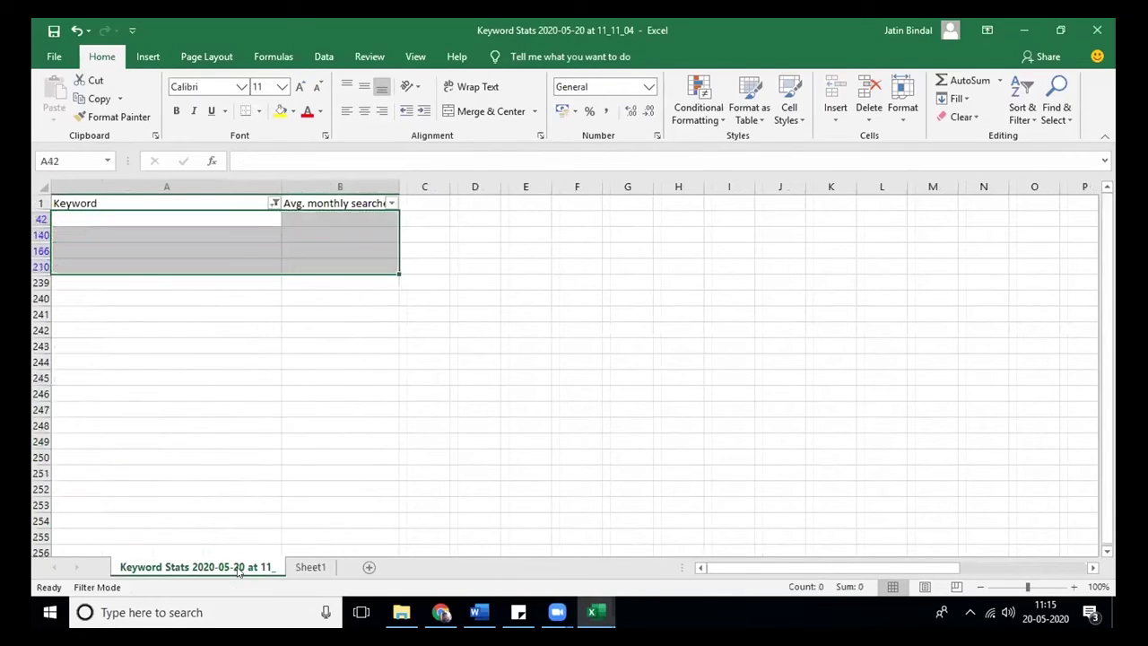
# Clear the filter from the Keyword column so all remaining keywords are listed
pyautogui.click(274, 203)
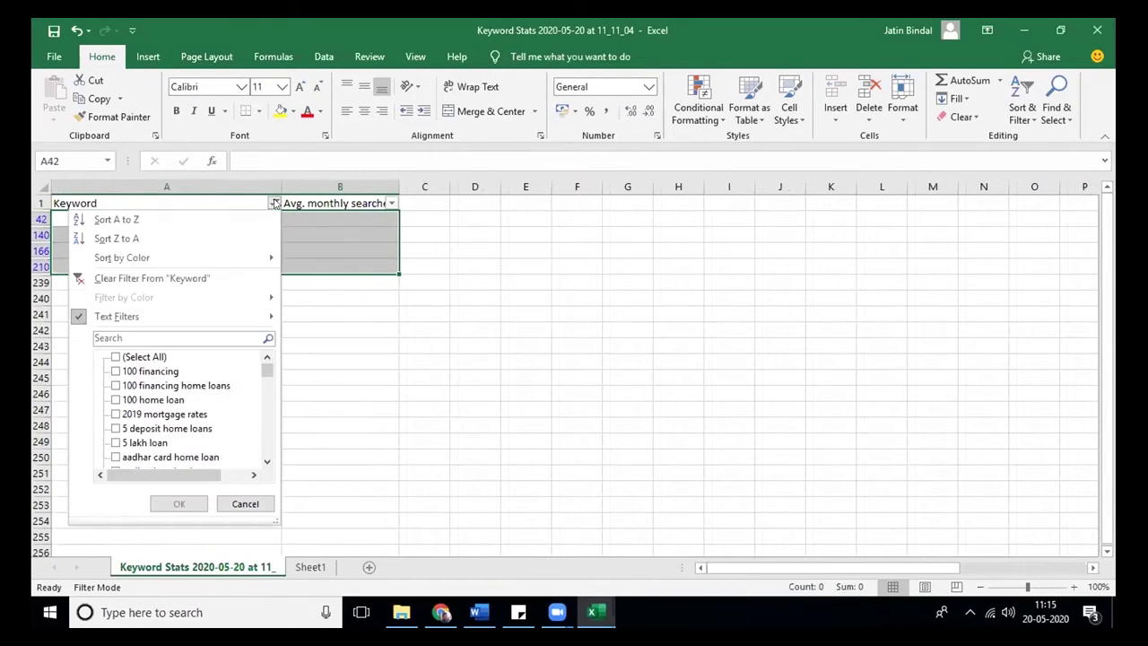
pyautogui.click(139, 278)
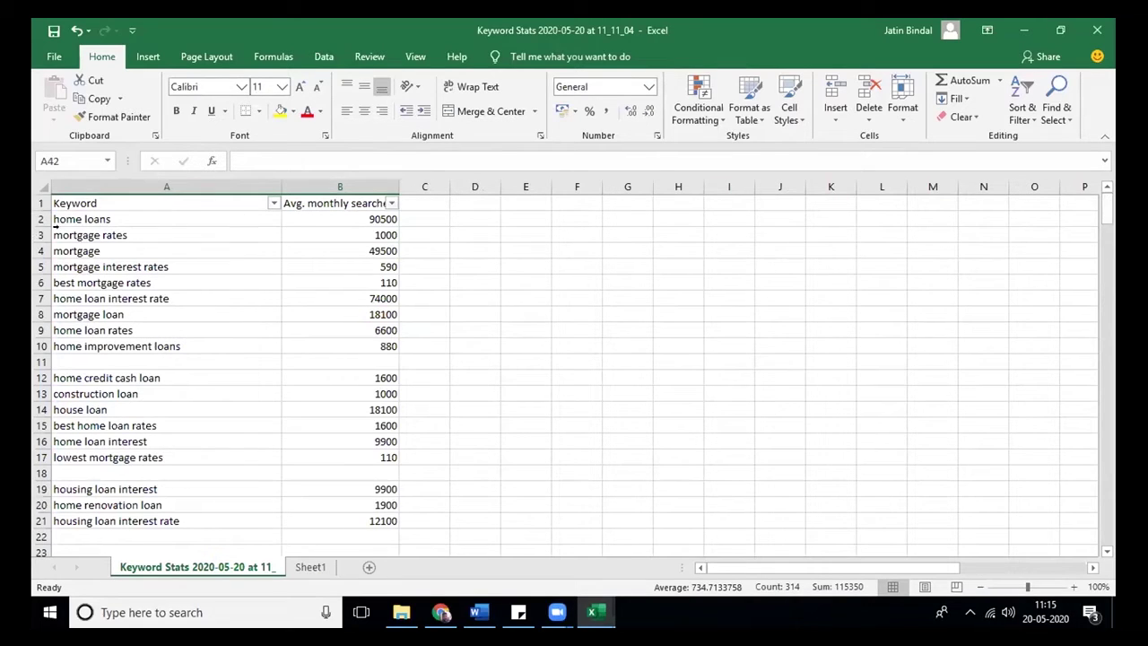
pyautogui.click(85, 218)
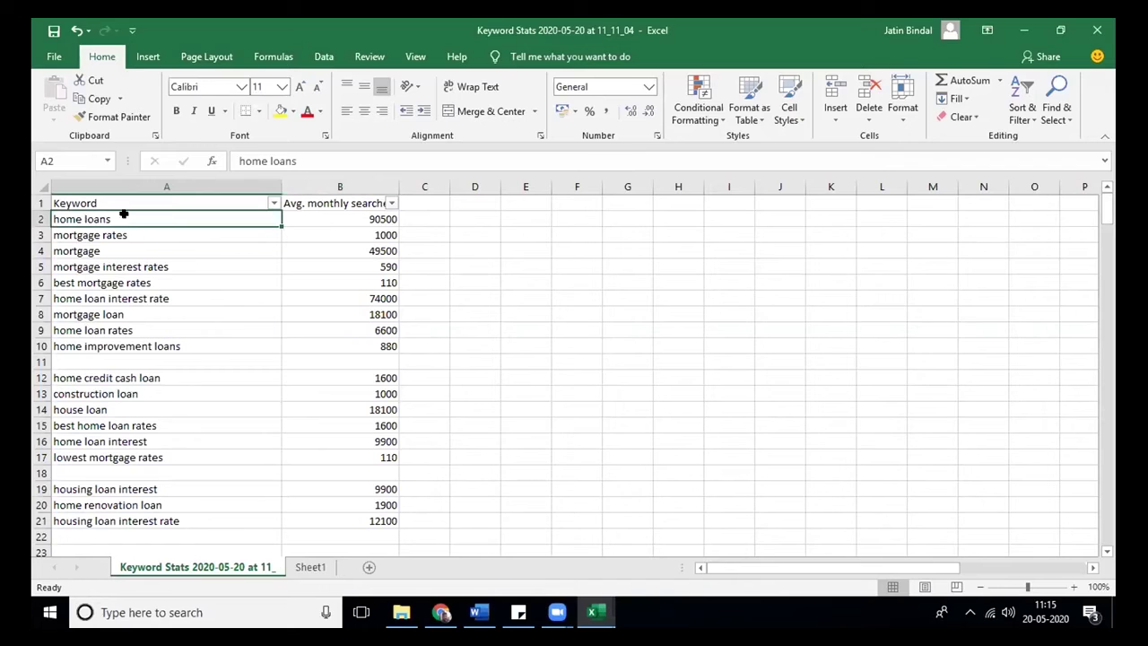
# Start a custom text filter on the Keyword column with the first condition set to contains "home"
pyautogui.click(273, 204)
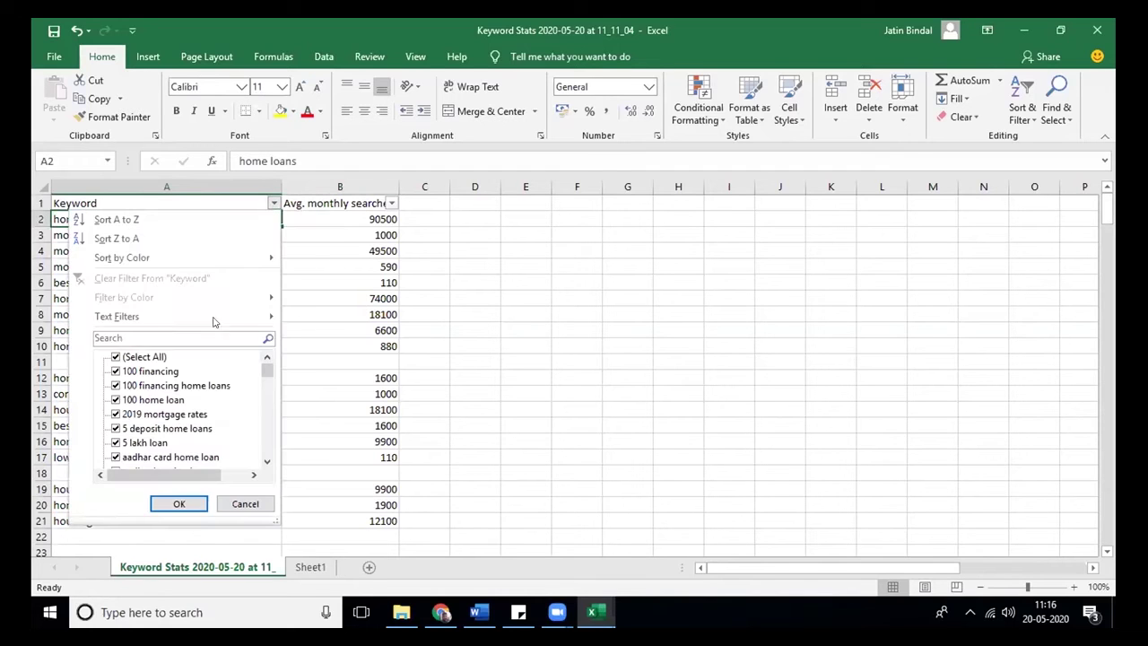
pyautogui.moveTo(212, 320)
pyautogui.click(341, 404)
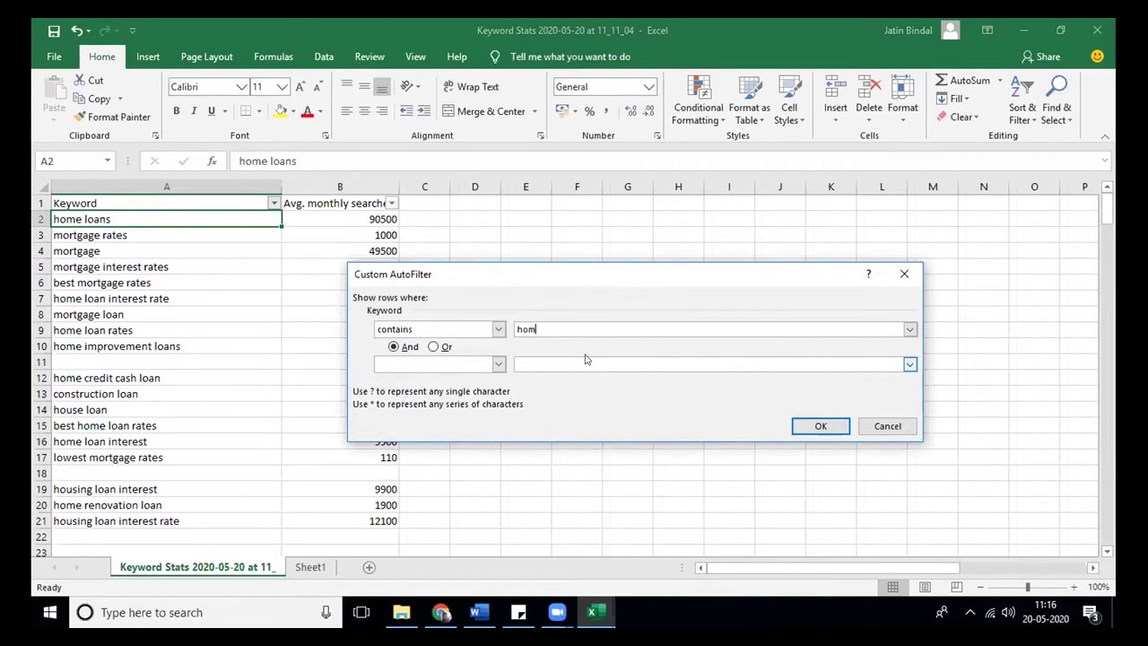
pyautogui.write('home')
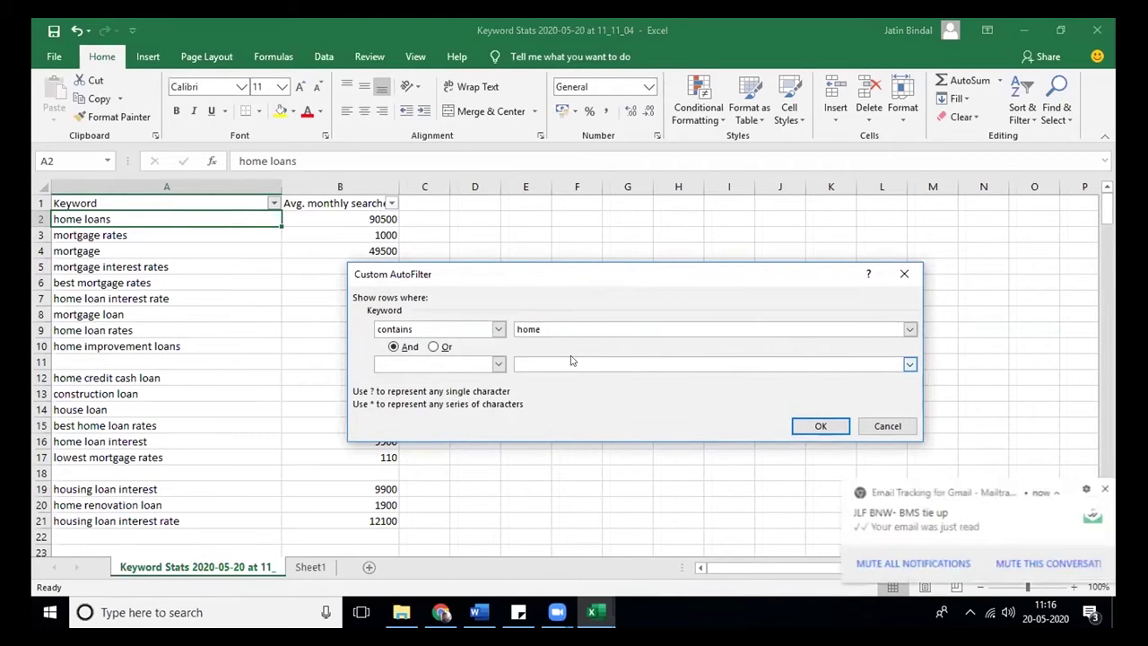
pyautogui.write(' lons')
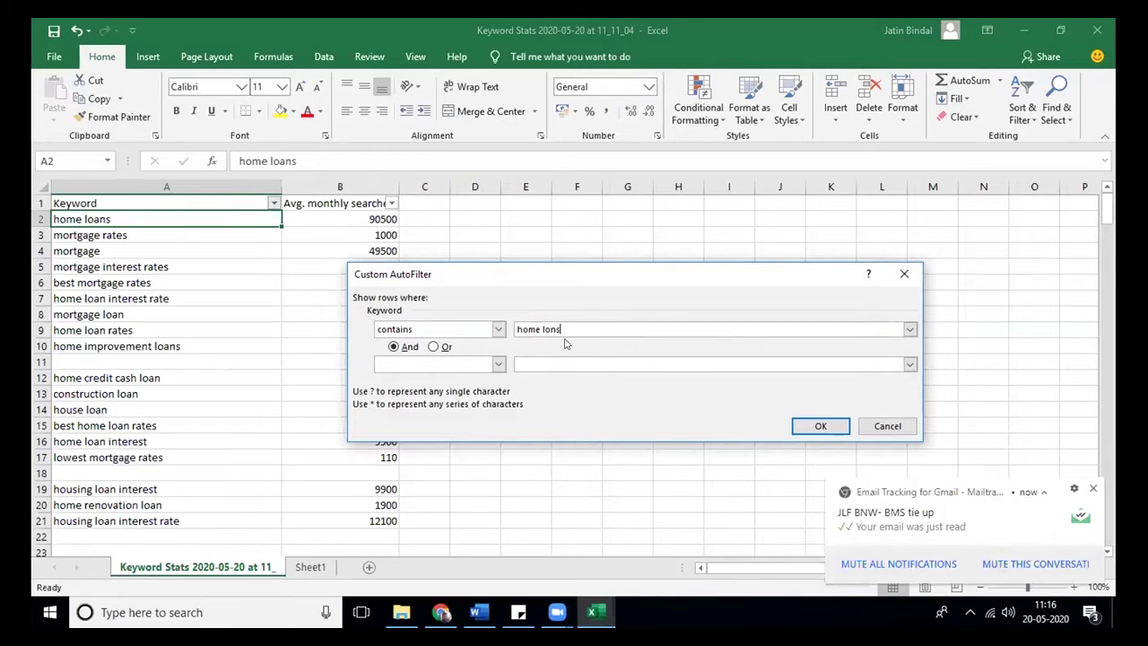
pyautogui.click(549, 330)
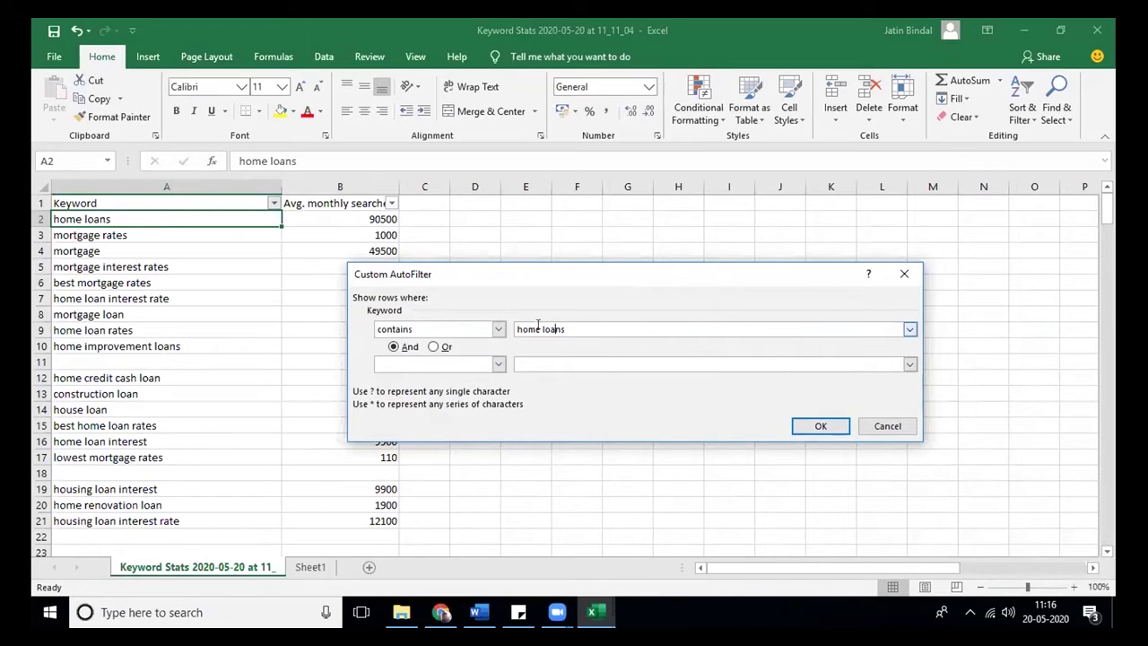
pyautogui.doubleClick(542, 329)
pyautogui.press('BackSpace')
pyautogui.press('BackSpace')
# Add an Or condition for keywords containing "construction" and apply the custom filter
pyautogui.click(435, 346)
pyautogui.click(440, 364)
pyautogui.scroll(-2, 439, 395)
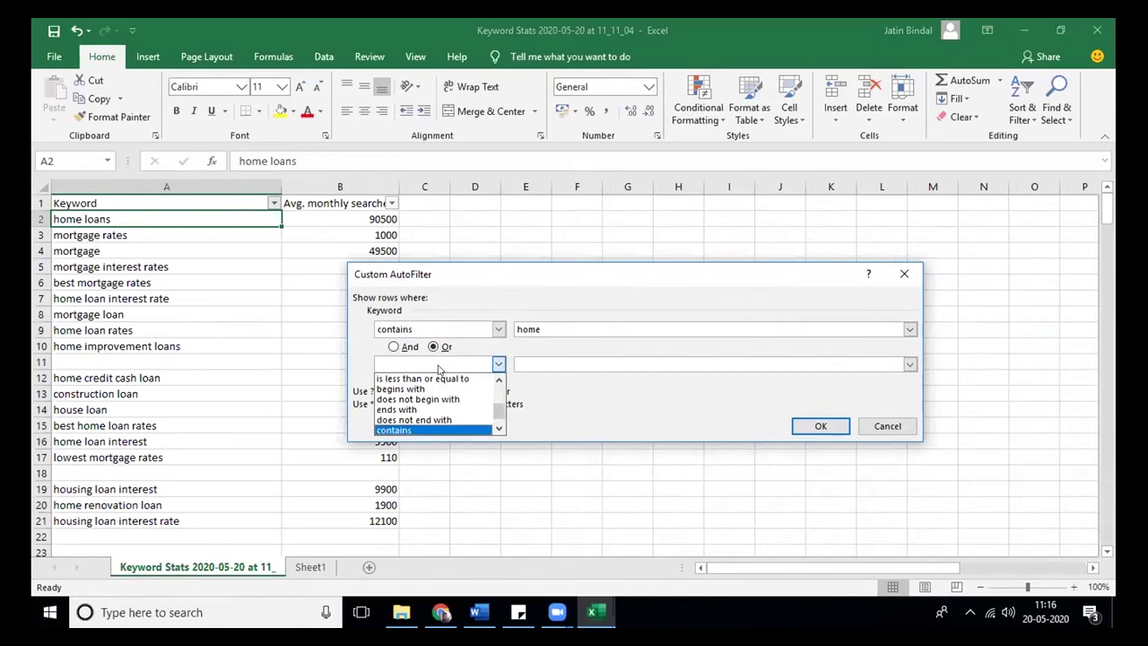
pyautogui.click(455, 429)
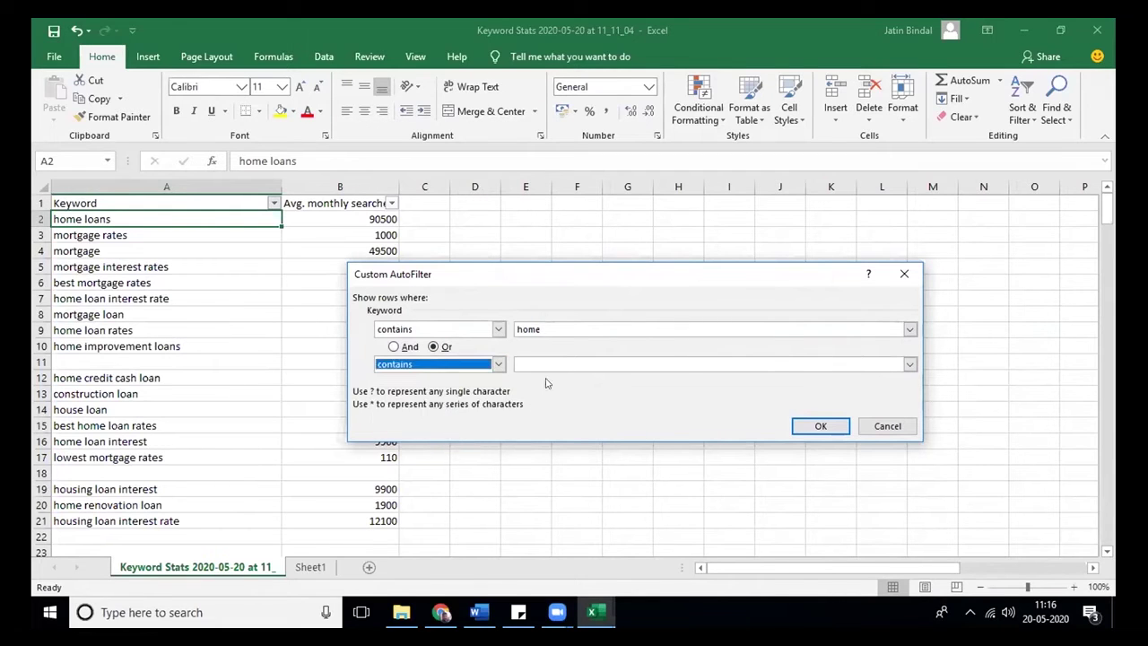
pyautogui.click(557, 368)
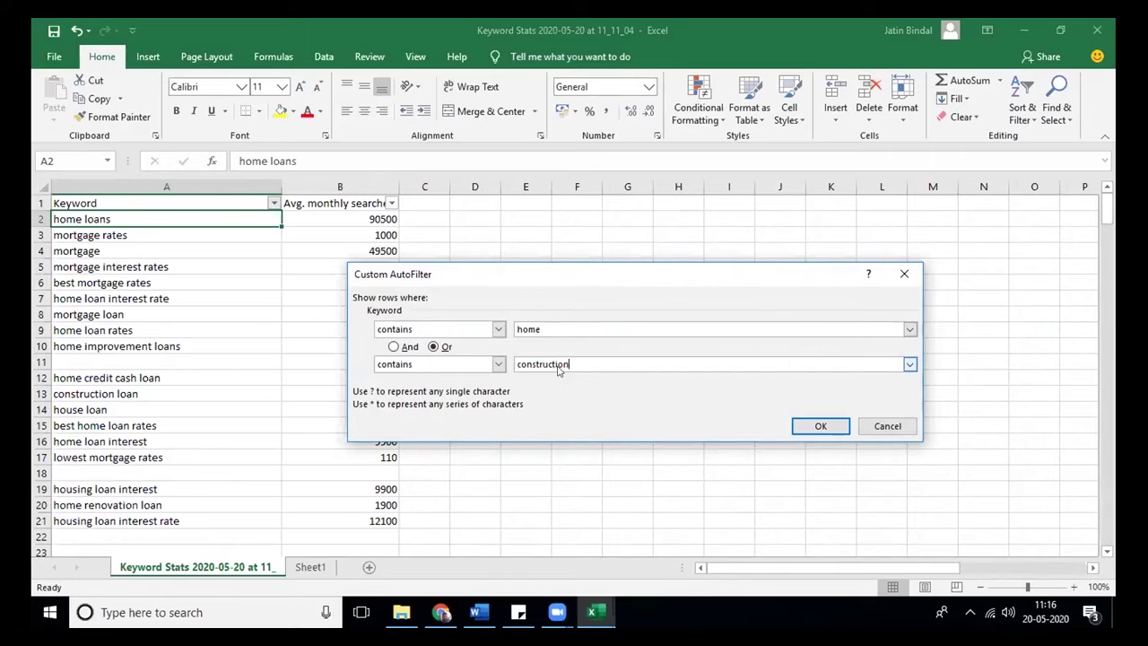
pyautogui.press('Return')
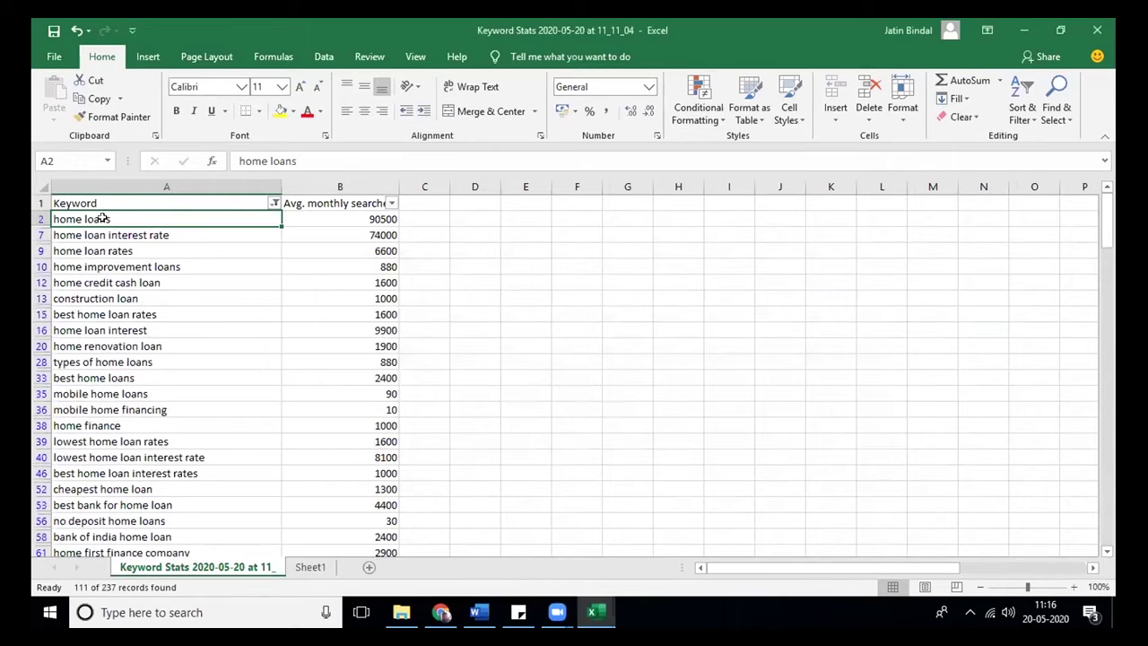
# Copy the filtered home and construction rows into Sheet1 from cell A143 and clear them from the keyword stats sheet
pyautogui.moveTo(103, 218); pyautogui.dragTo(292, 586)
pyautogui.hotkey('ctrl', 'c')
pyautogui.click(311, 567)
pyautogui.click(76, 455)
pyautogui.hotkey('ctrl', 'v')
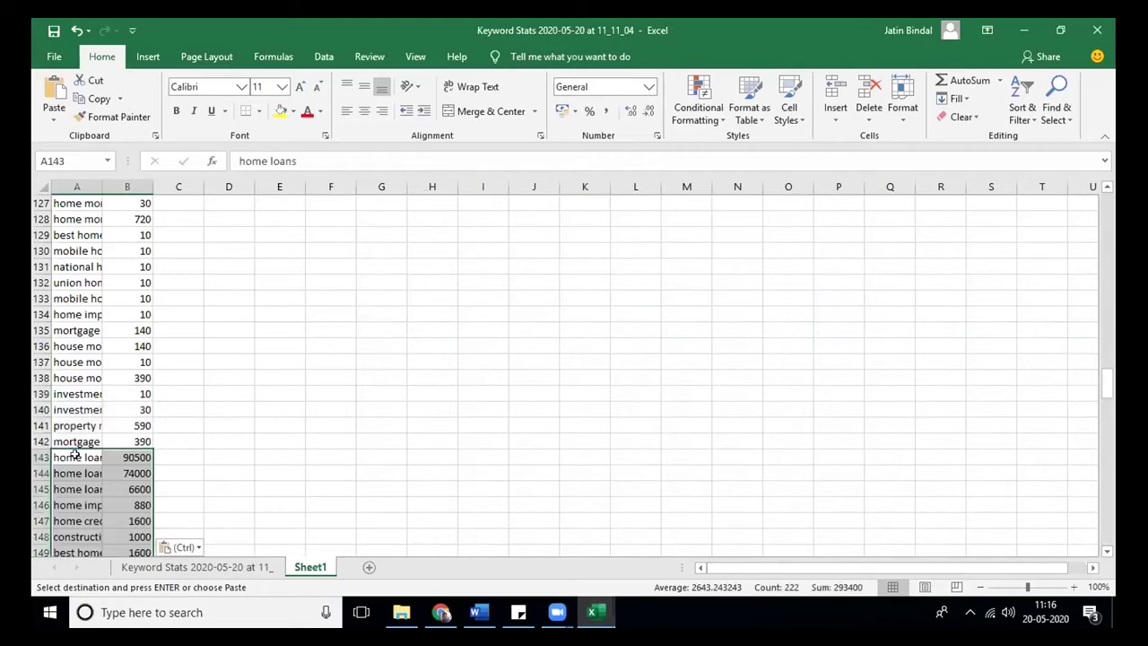
pyautogui.moveTo(1111, 392); pyautogui.dragTo(1112, 556)
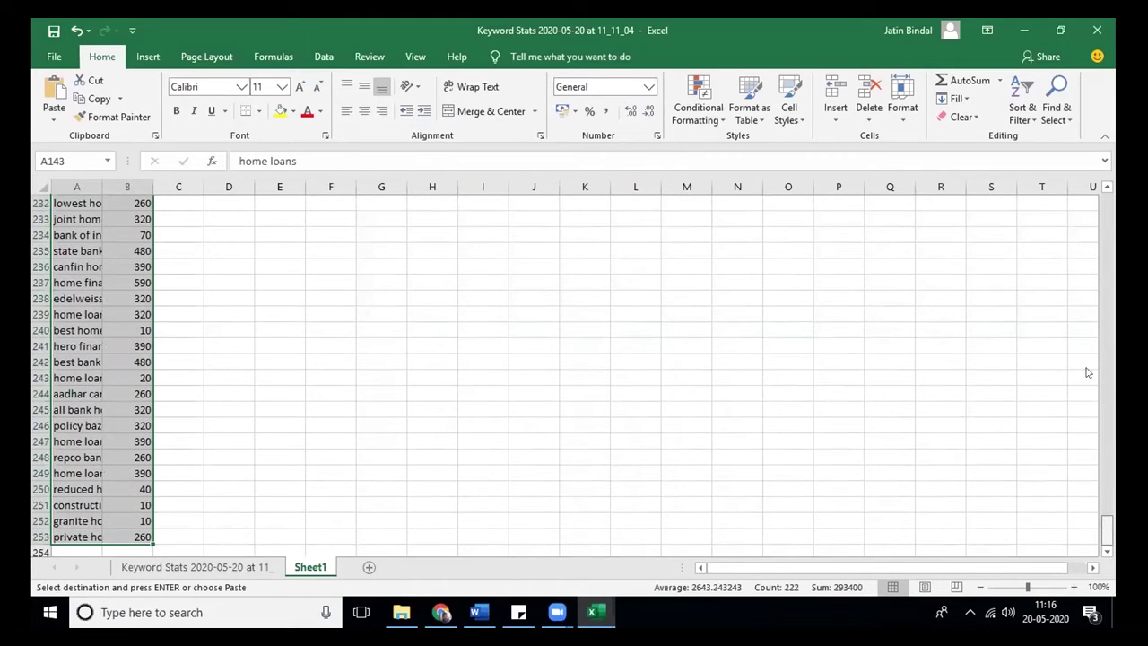
pyautogui.scroll(20, 1087, 372)
pyautogui.scroll(20, 1052, 193)
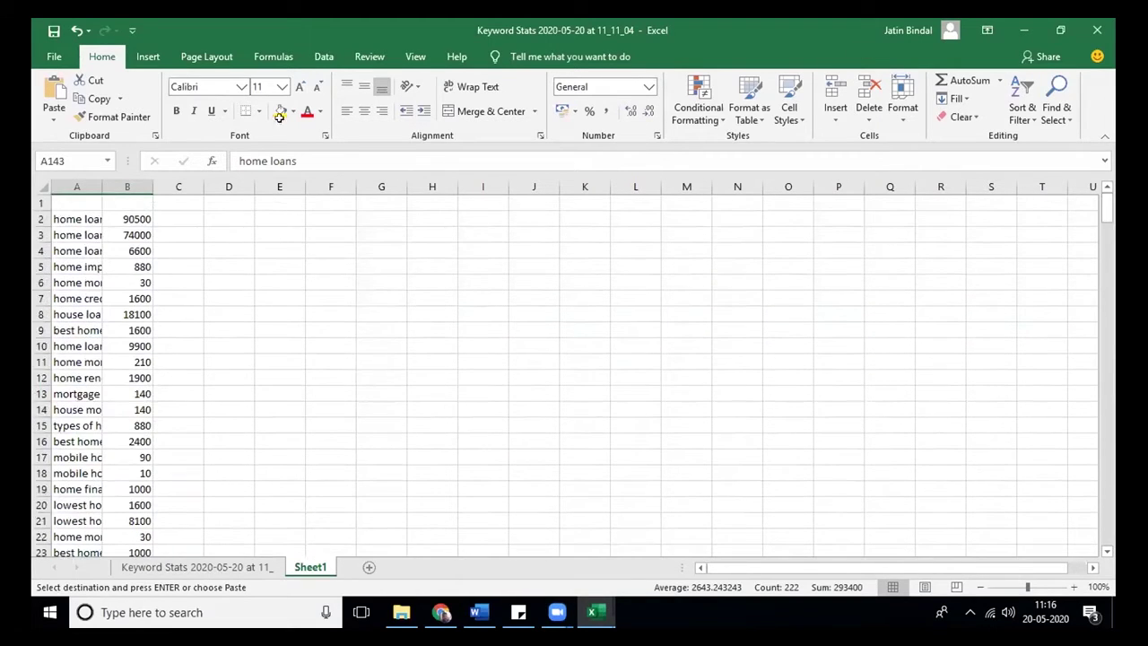
pyautogui.click(187, 567)
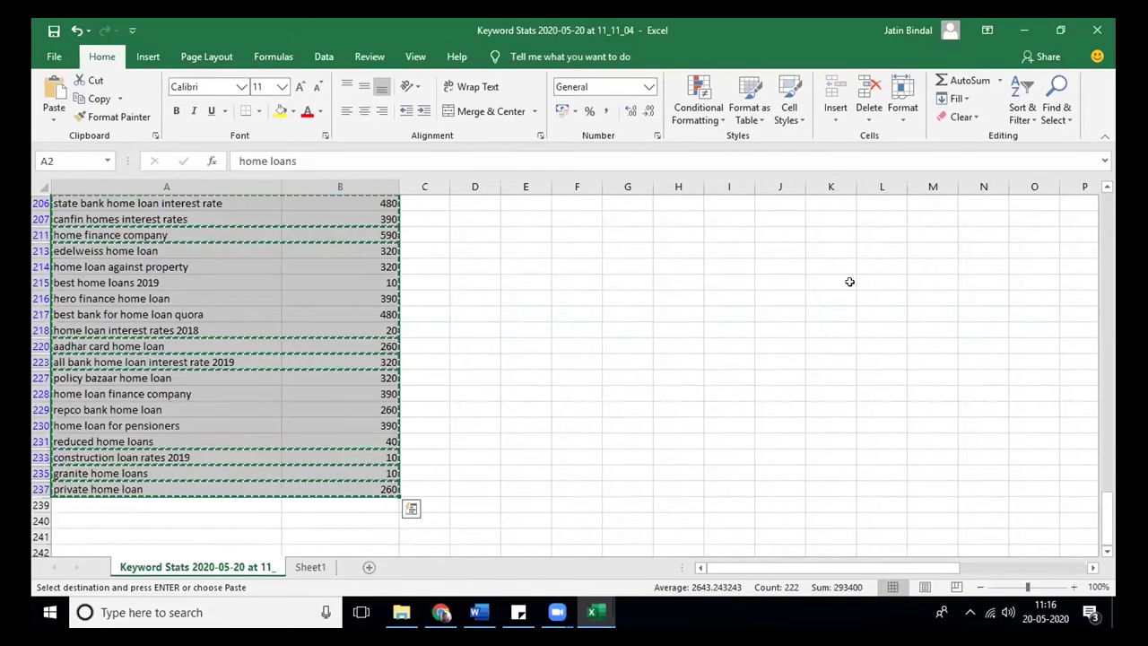
pyautogui.moveTo(1108, 516); pyautogui.dragTo(1113, 98)
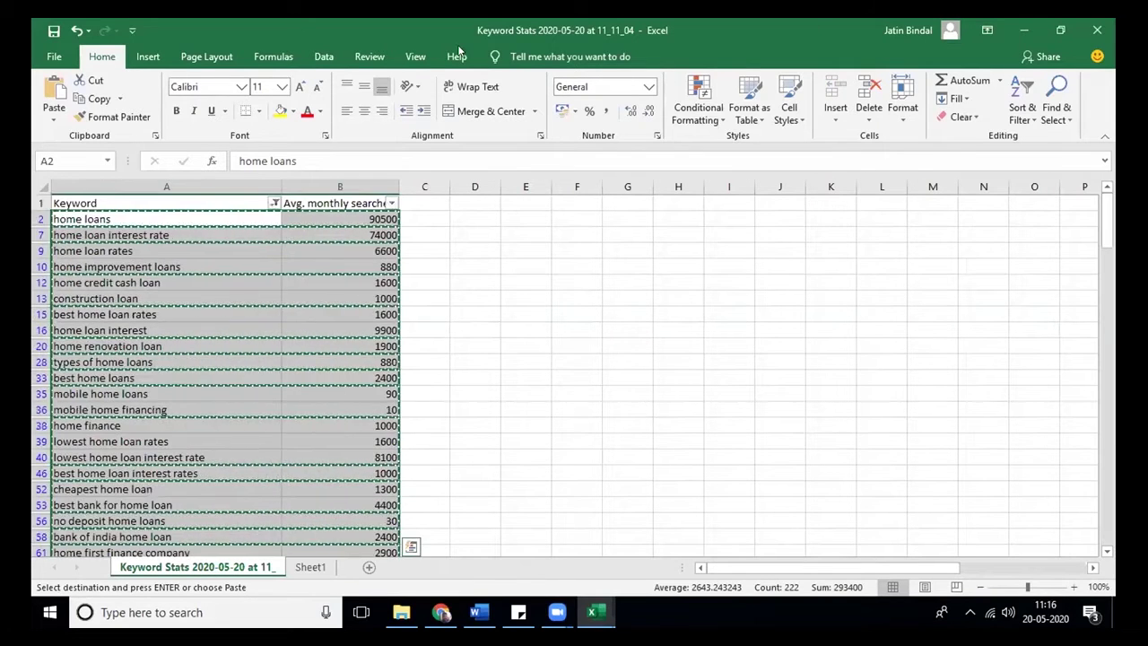
pyautogui.press('Delete')
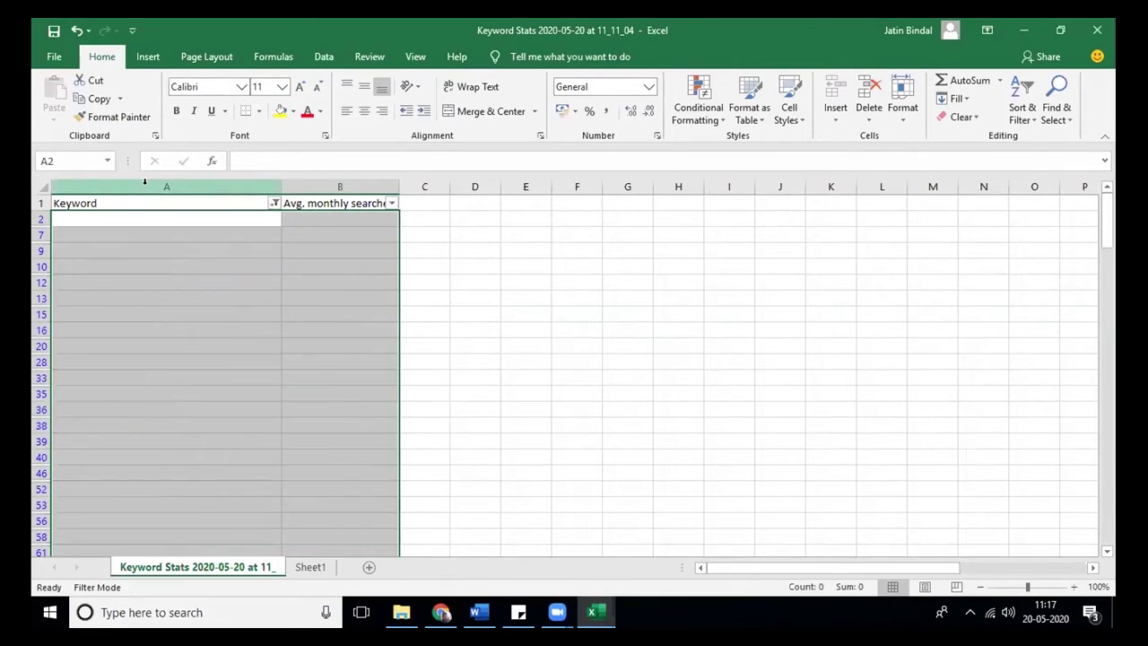
# Copy the Keyword and Avg. monthly searches headers into Sheet1 from cell A1 and autofit columns A and B
pyautogui.moveTo(152, 204); pyautogui.dragTo(302, 209)
pyautogui.hotkey('ctrl', 'c')
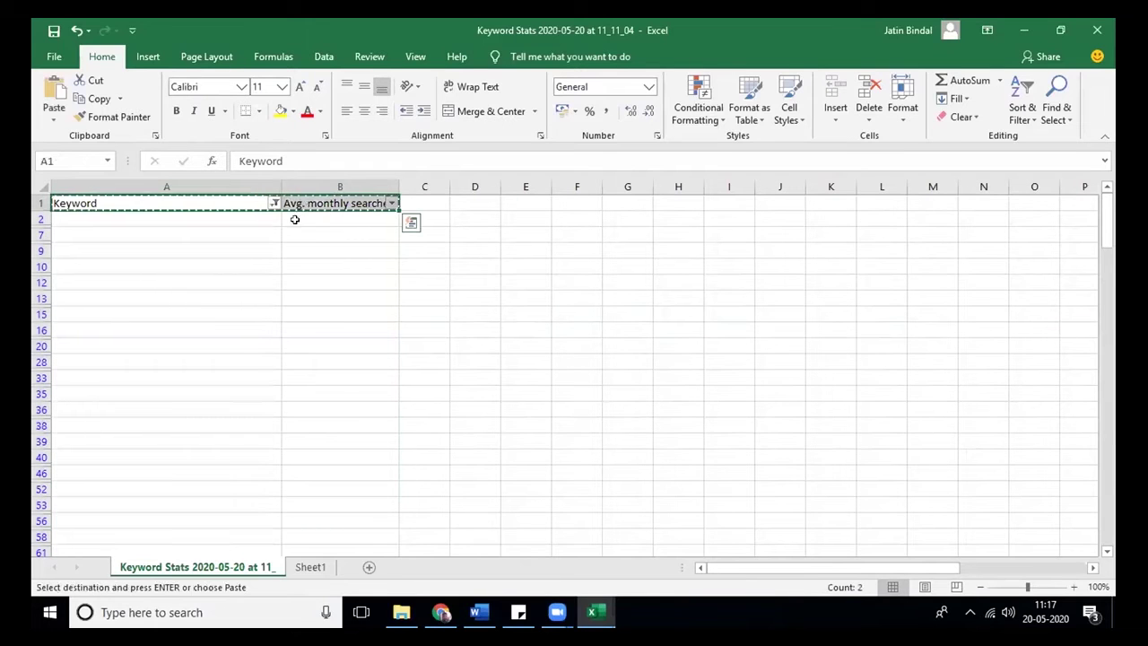
pyautogui.click(310, 567)
pyautogui.click(54, 207)
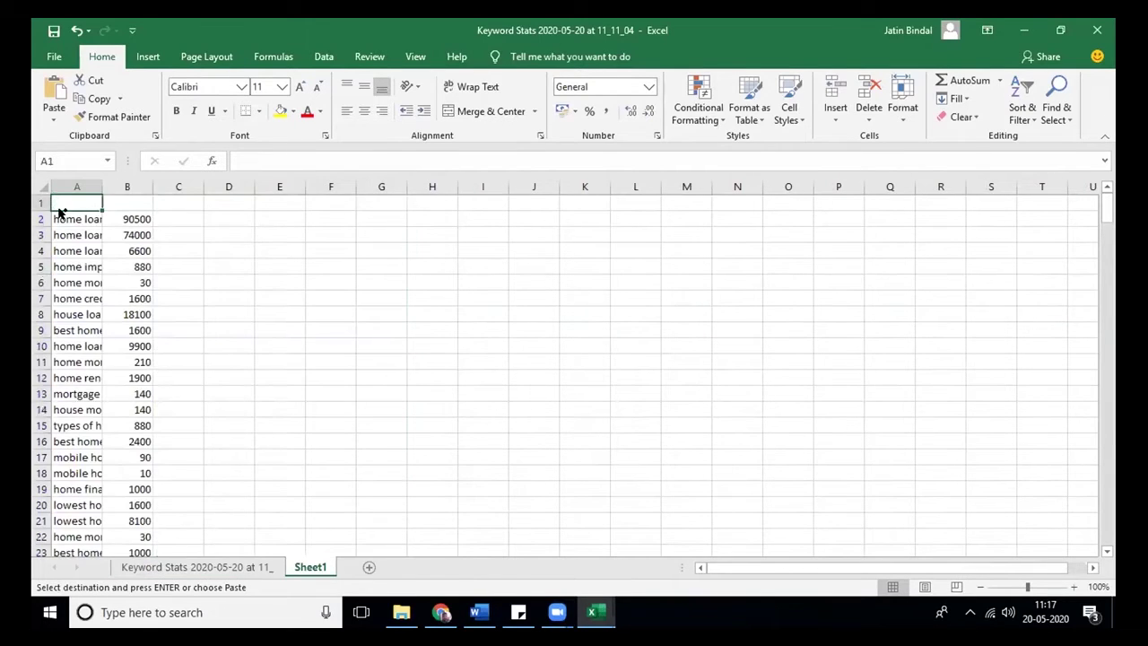
pyautogui.hotkey('ctrl', 'v')
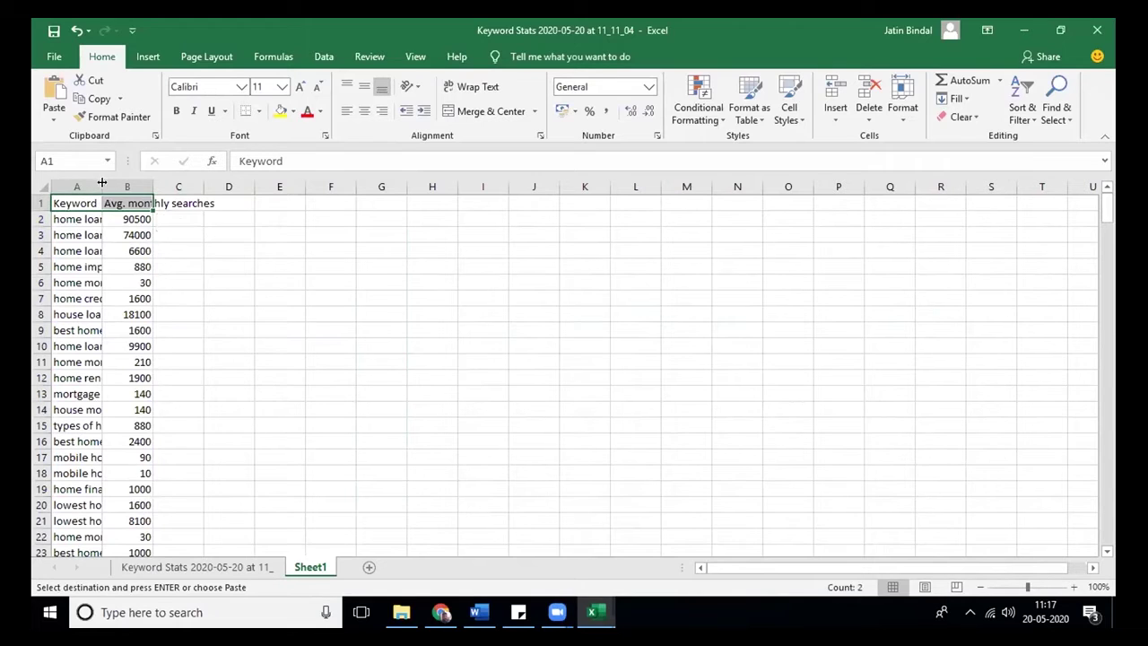
pyautogui.doubleClick(102, 186)
pyautogui.doubleClick(331, 186)
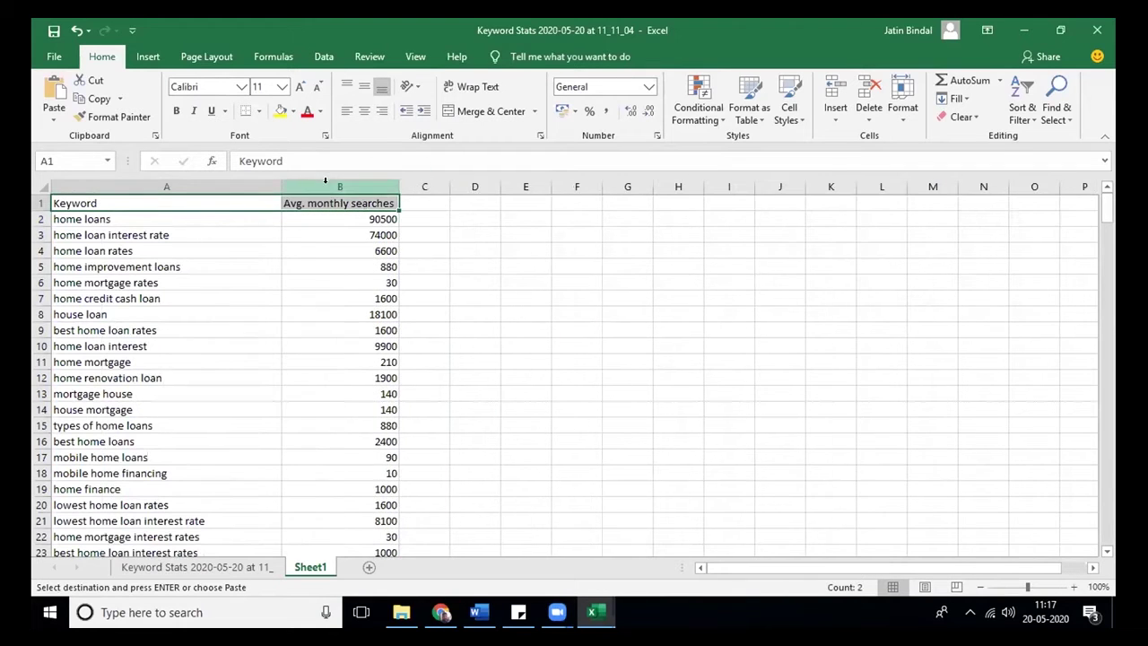
# Remove duplicate rows from Sheet1, expanding the selection to compare both the Keyword and Avg. monthly searches columns
pyautogui.click(149, 176)
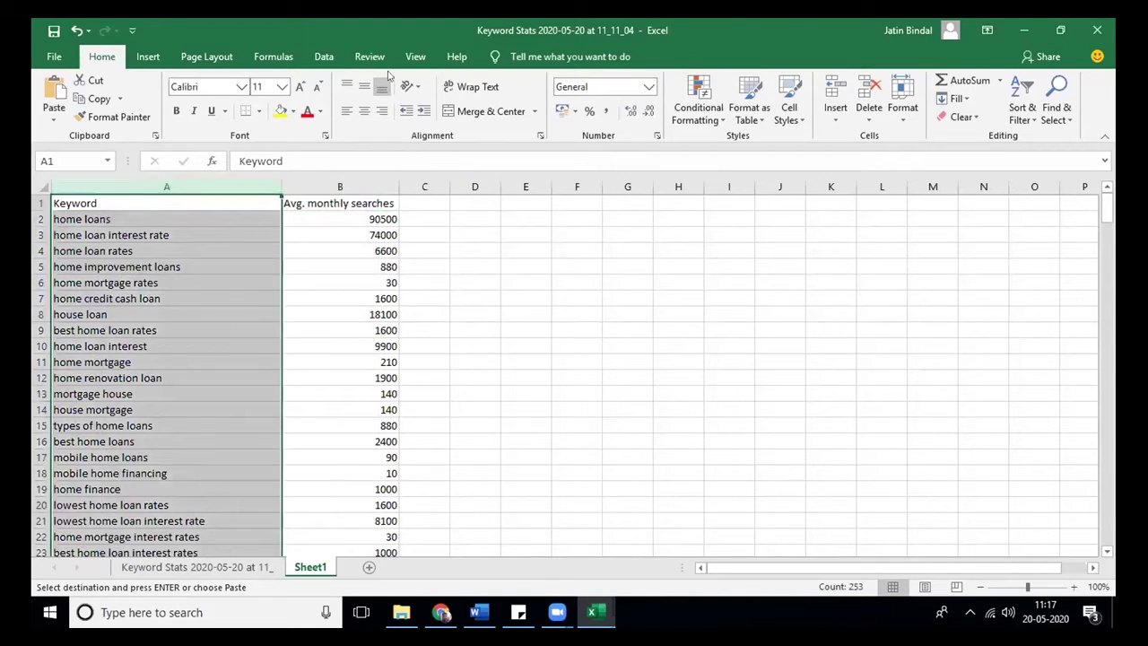
pyautogui.click(324, 57)
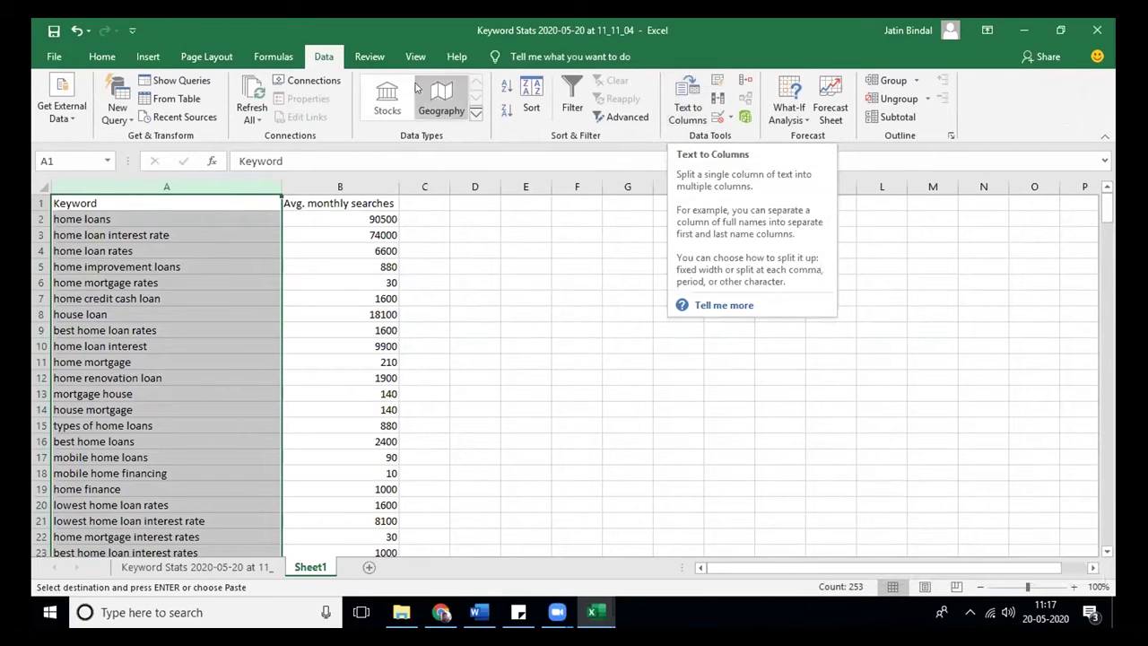
pyautogui.click(375, 57)
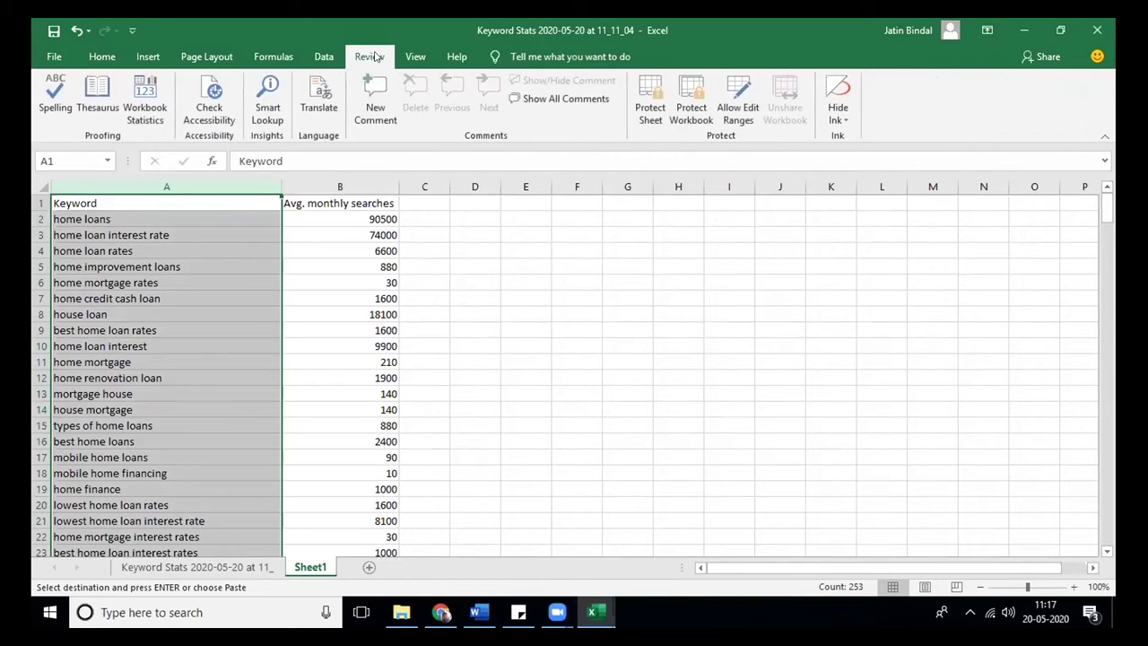
pyautogui.click(321, 57)
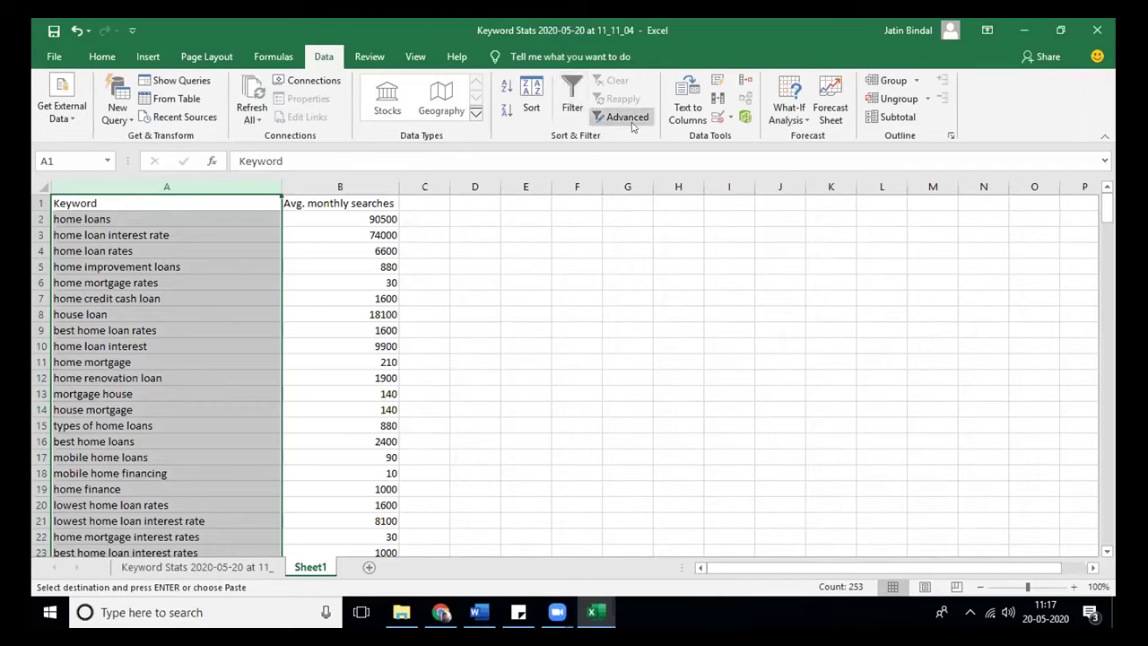
pyautogui.click(626, 117)
pyautogui.click(863, 275)
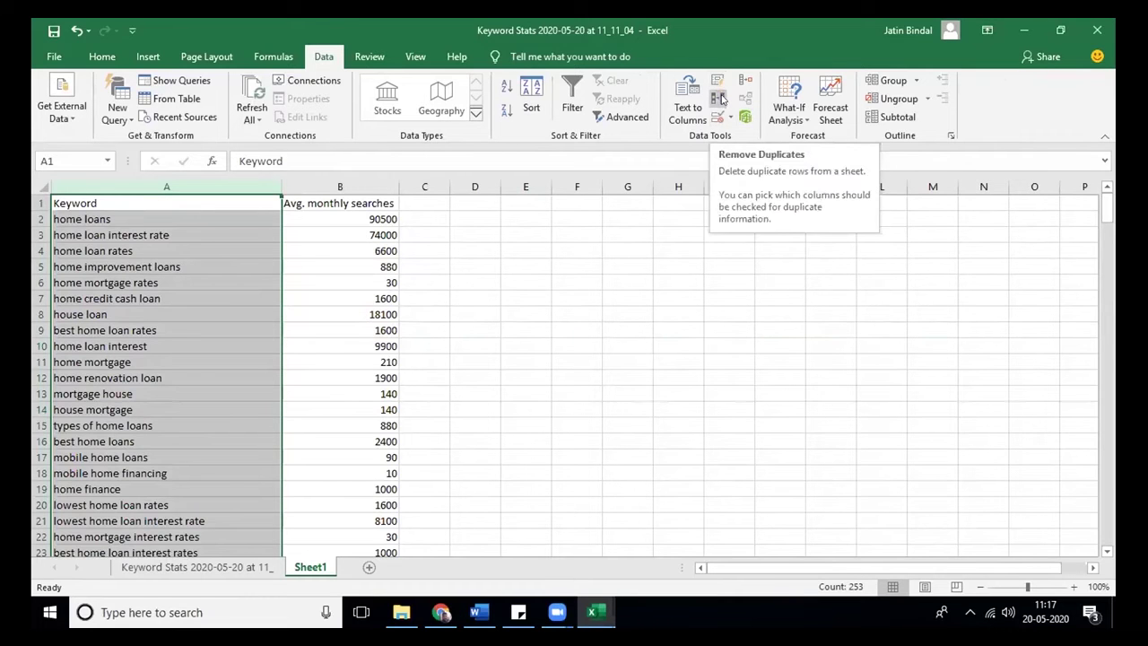
pyautogui.click(720, 98)
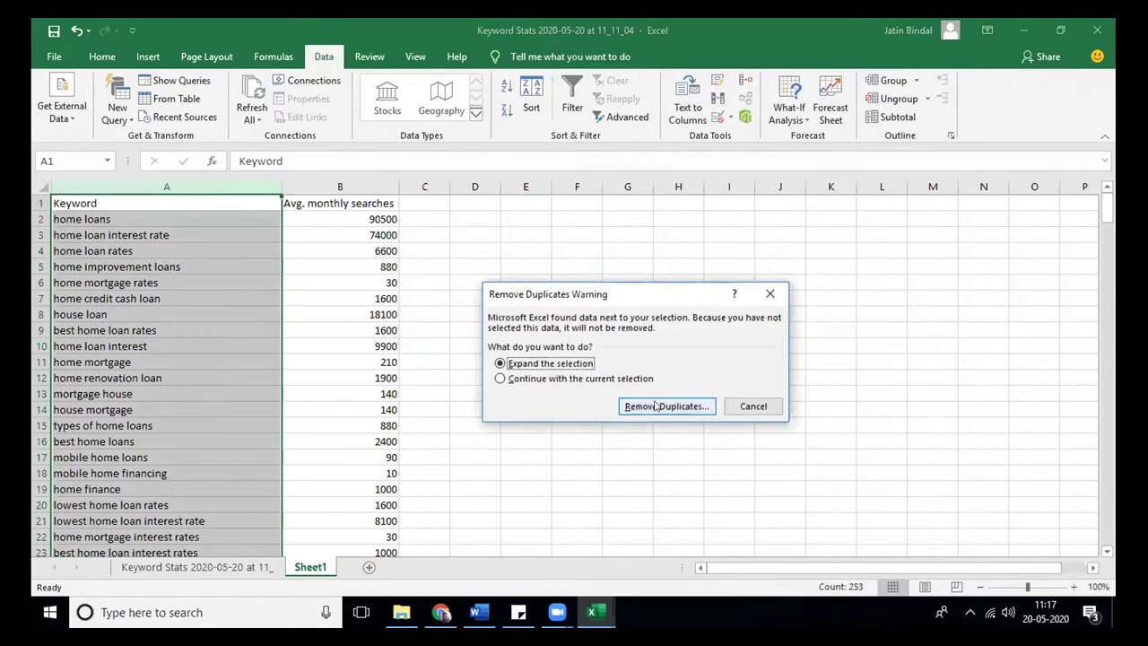
pyautogui.click(653, 405)
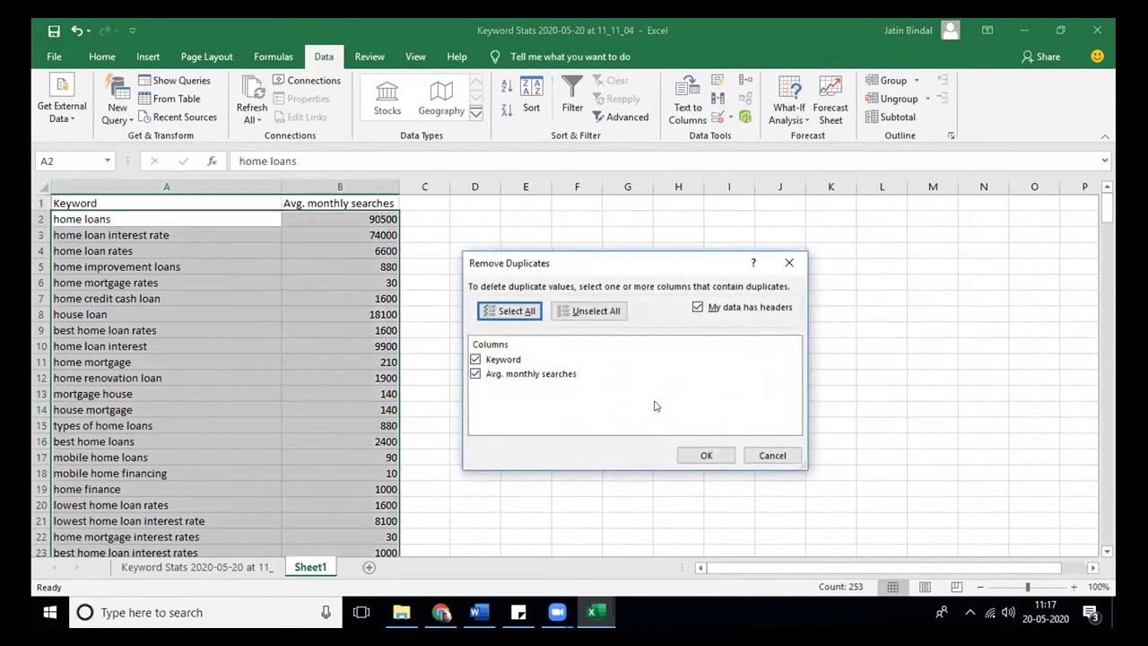
pyautogui.click(702, 453)
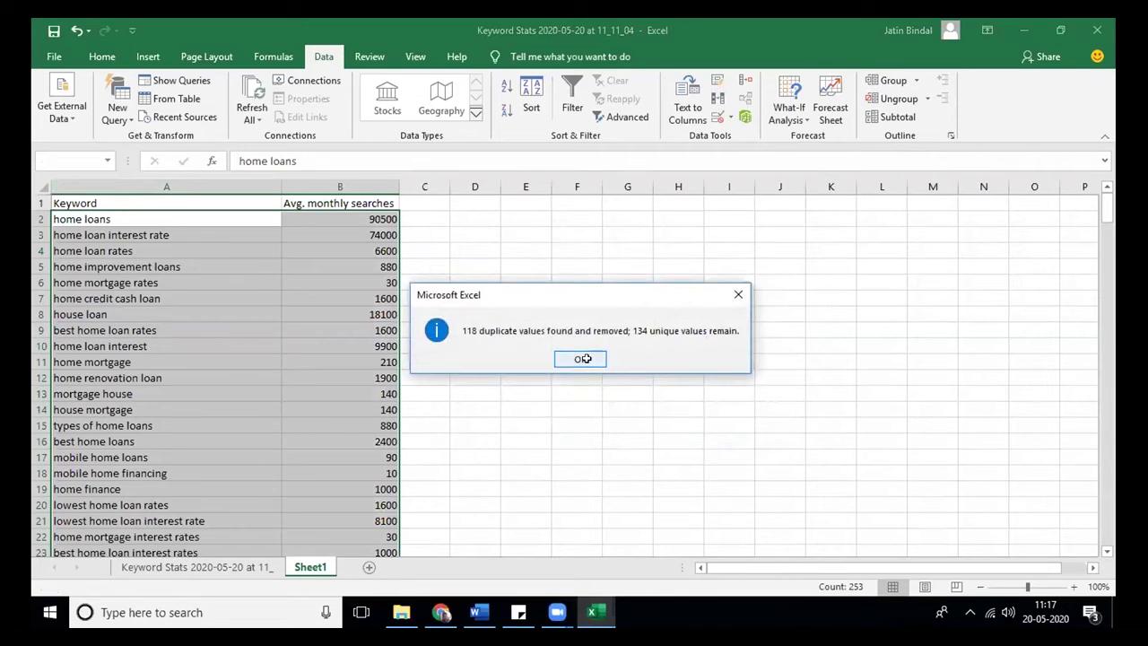
pyautogui.click(583, 359)
pyautogui.moveTo(1106, 207); pyautogui.dragTo(1112, 381)
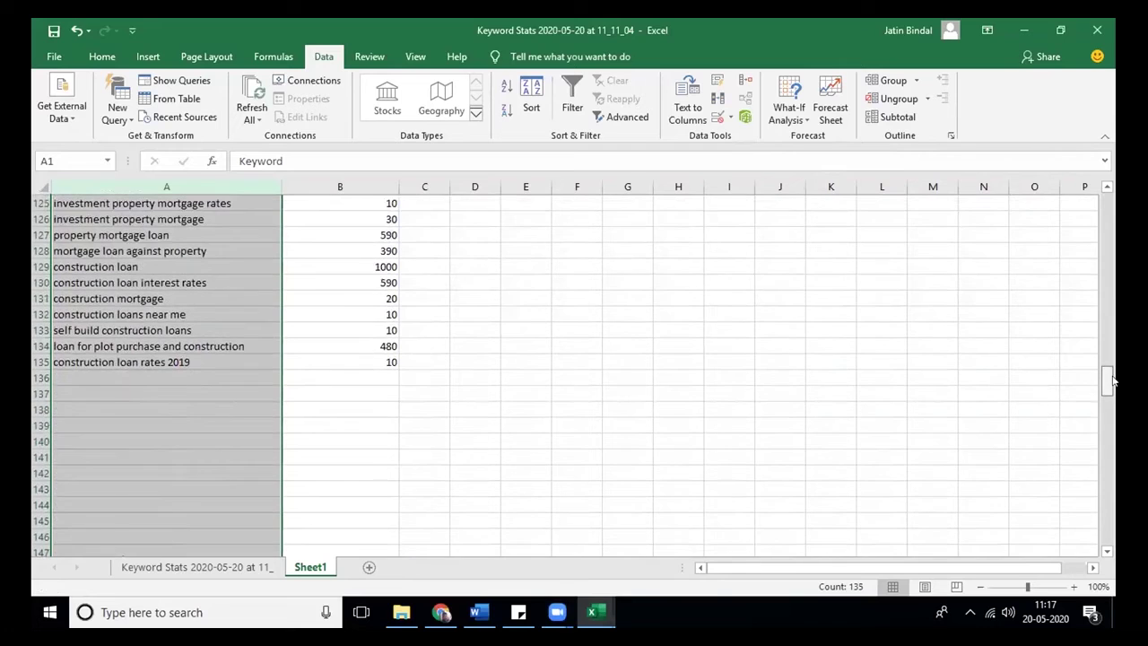
# Check the average, count and sum of all the Avg. monthly searches values in Sheet1
pyautogui.hotkey('ctrl', 'Home')
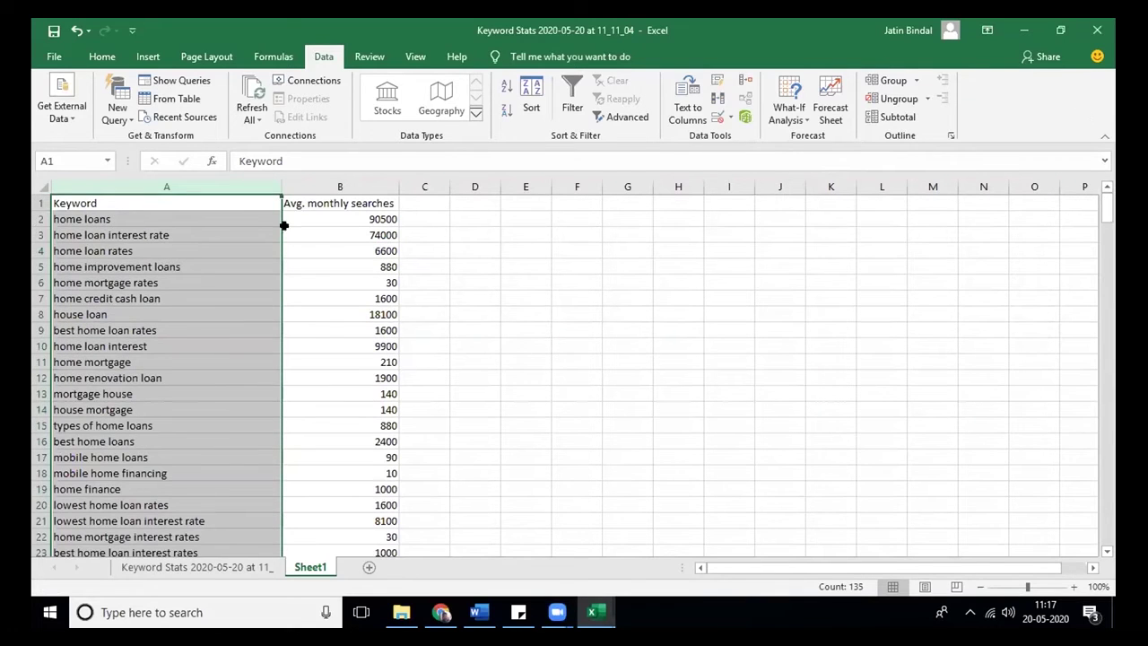
pyautogui.moveTo(330, 215); pyautogui.dragTo(360, 215)
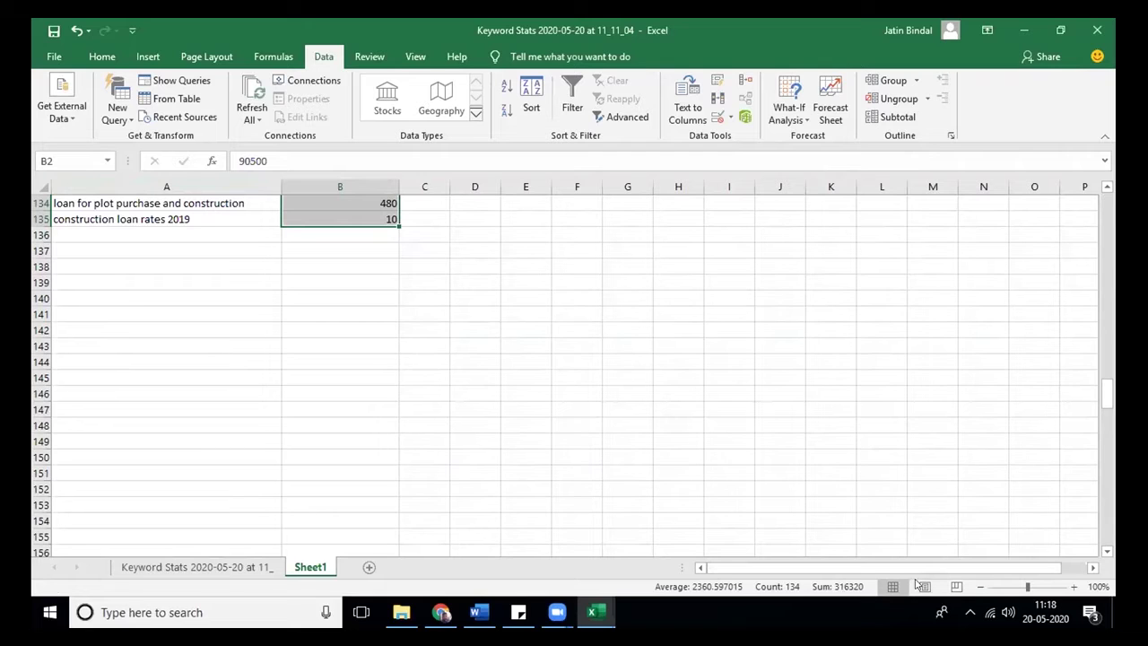
pyautogui.moveTo(760, 314); pyautogui.dragTo(749, 314)
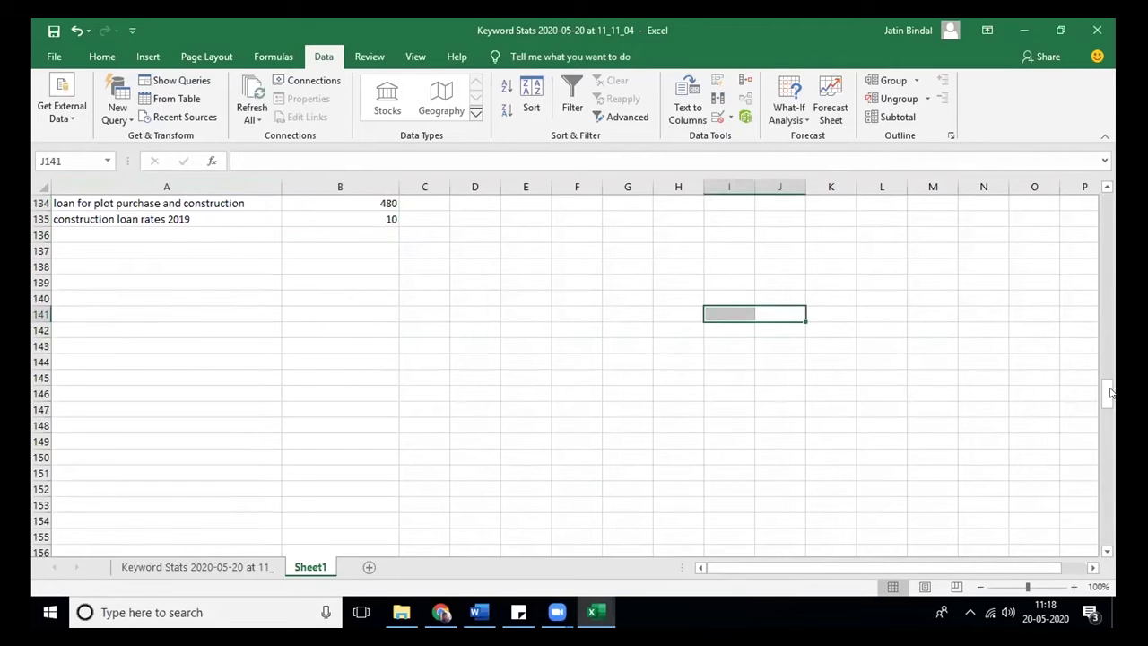
pyautogui.moveTo(1108, 392); pyautogui.dragTo(1108, 206)
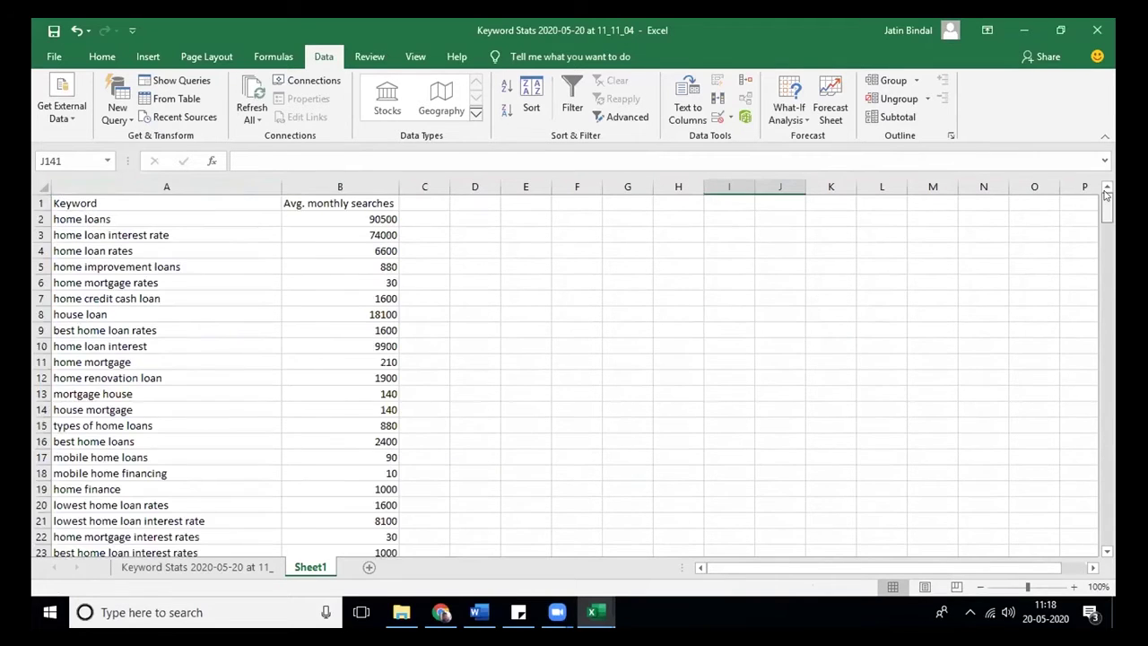
# Add filters to the Sheet1 header row and sort Avg. monthly searches from largest to smallest
pyautogui.click(41, 202)
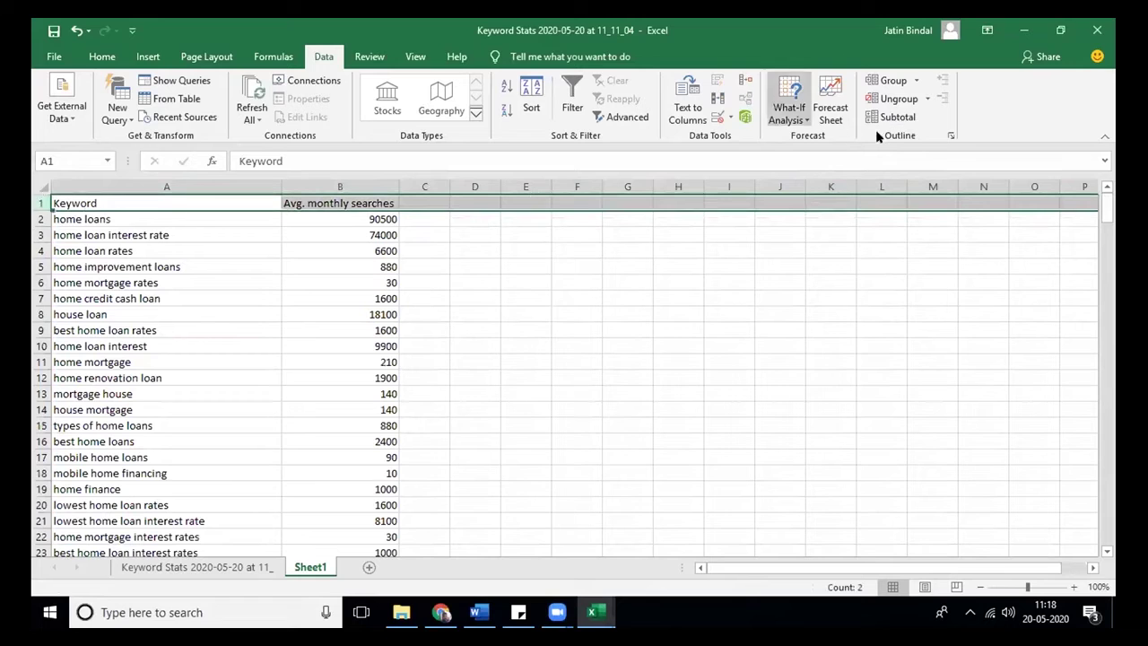
pyautogui.click(572, 99)
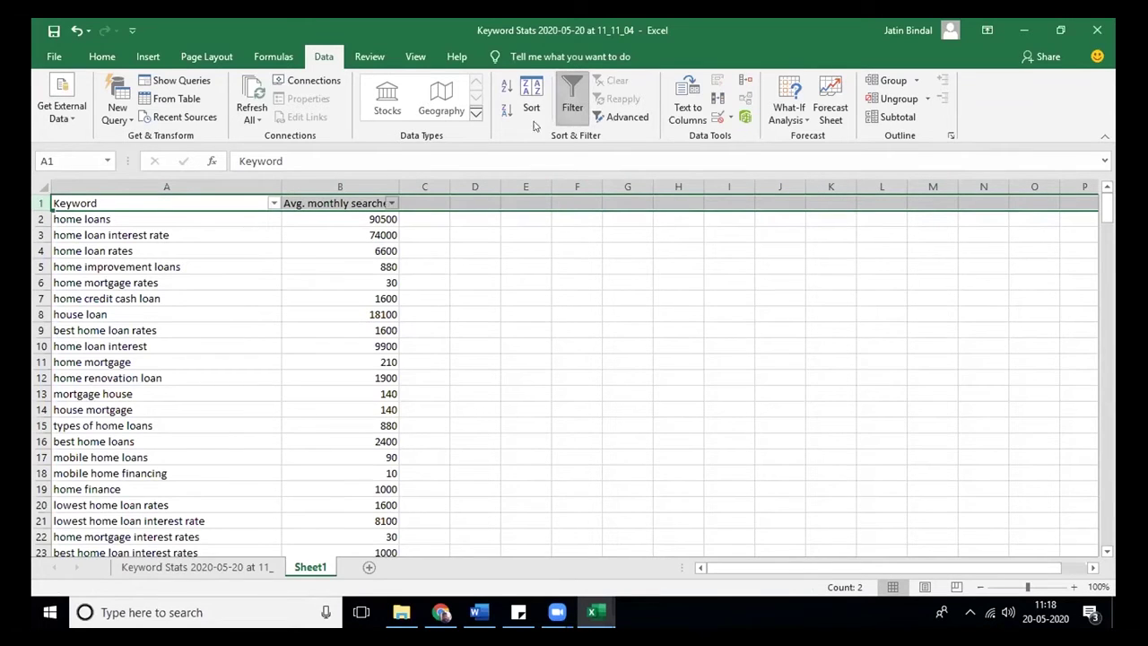
pyautogui.click(391, 202)
pyautogui.click(288, 236)
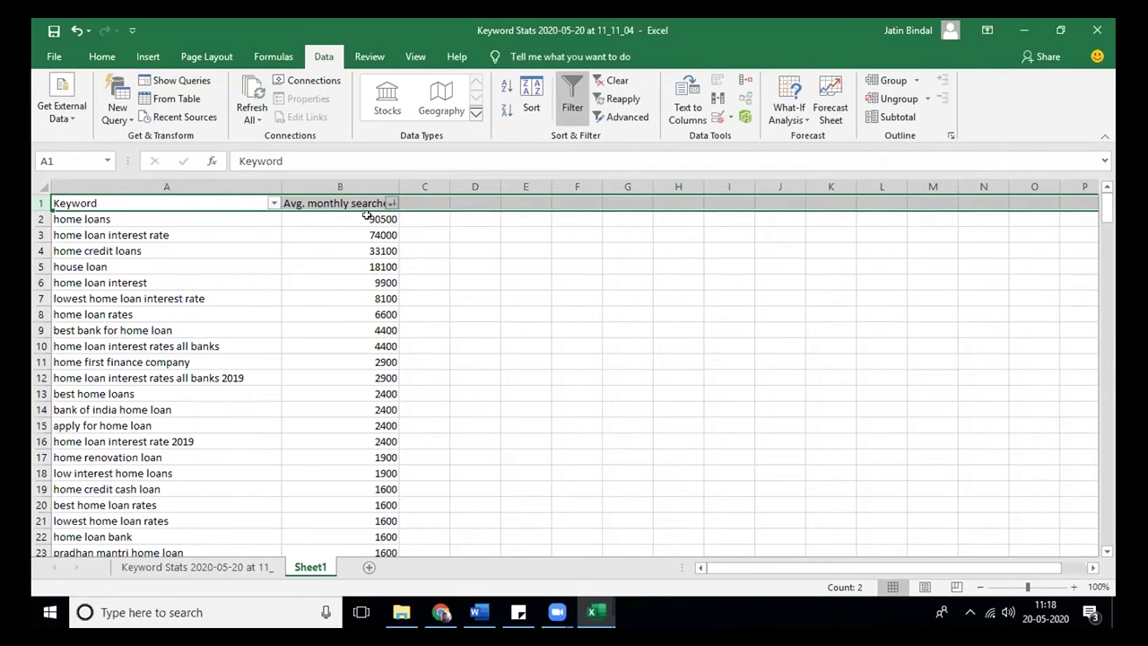
# Check the average of the monthly searches from B5 to B135, leaving out the three highest-volume keywords
pyautogui.click(338, 176)
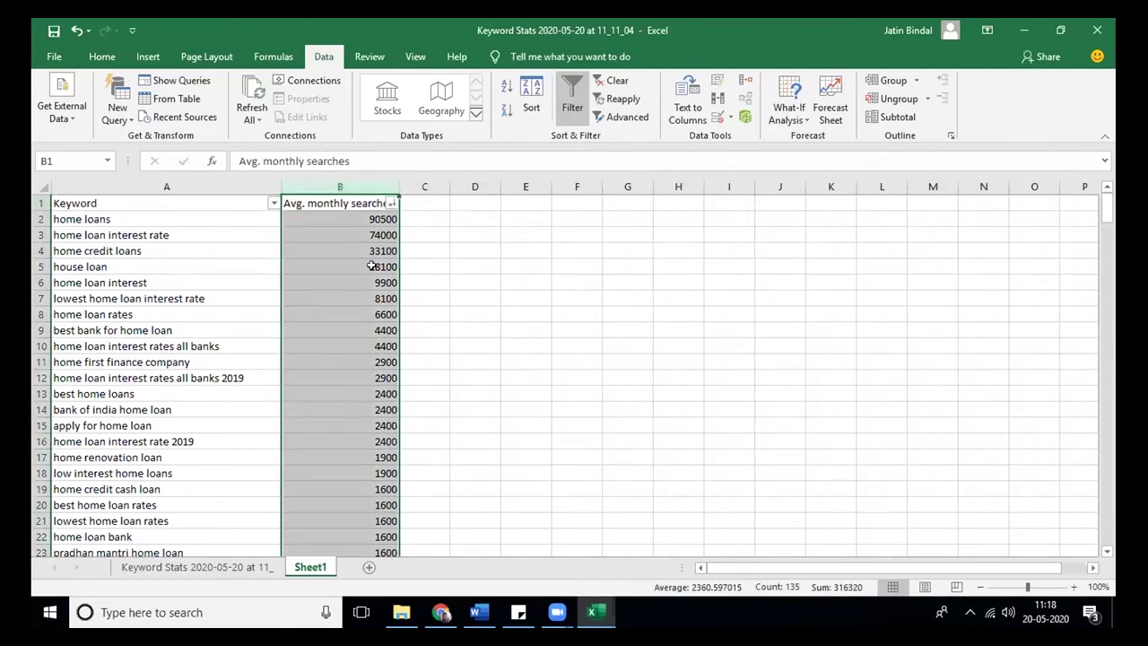
pyautogui.moveTo(367, 226); pyautogui.dragTo(369, 587)
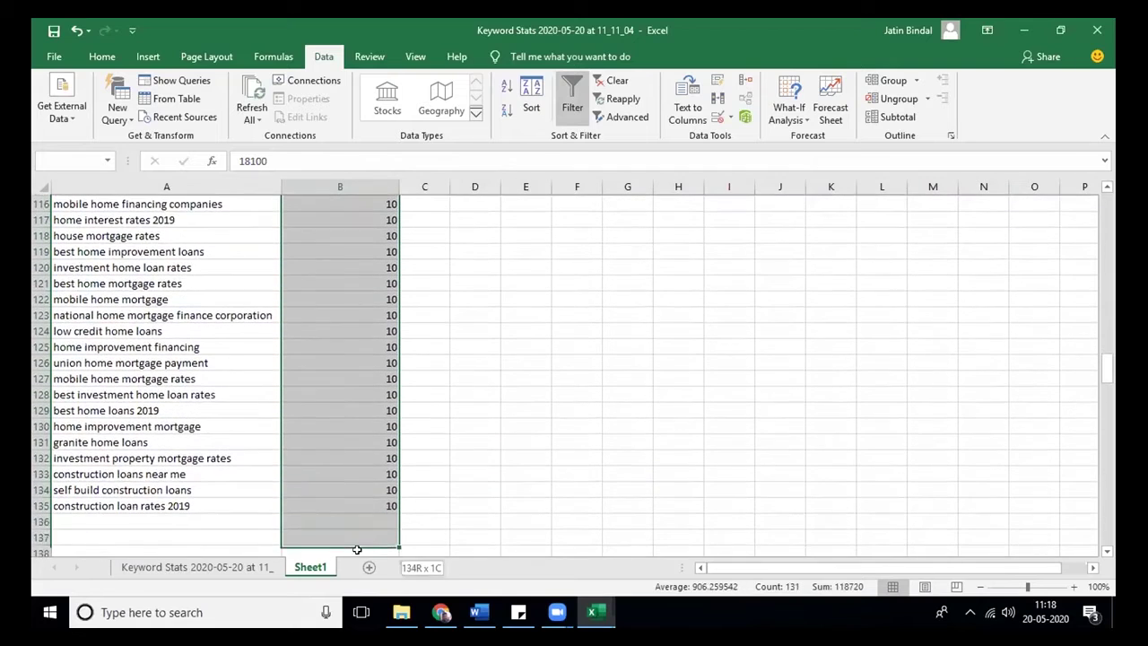
pyautogui.moveTo(357, 549); pyautogui.dragTo(355, 498)
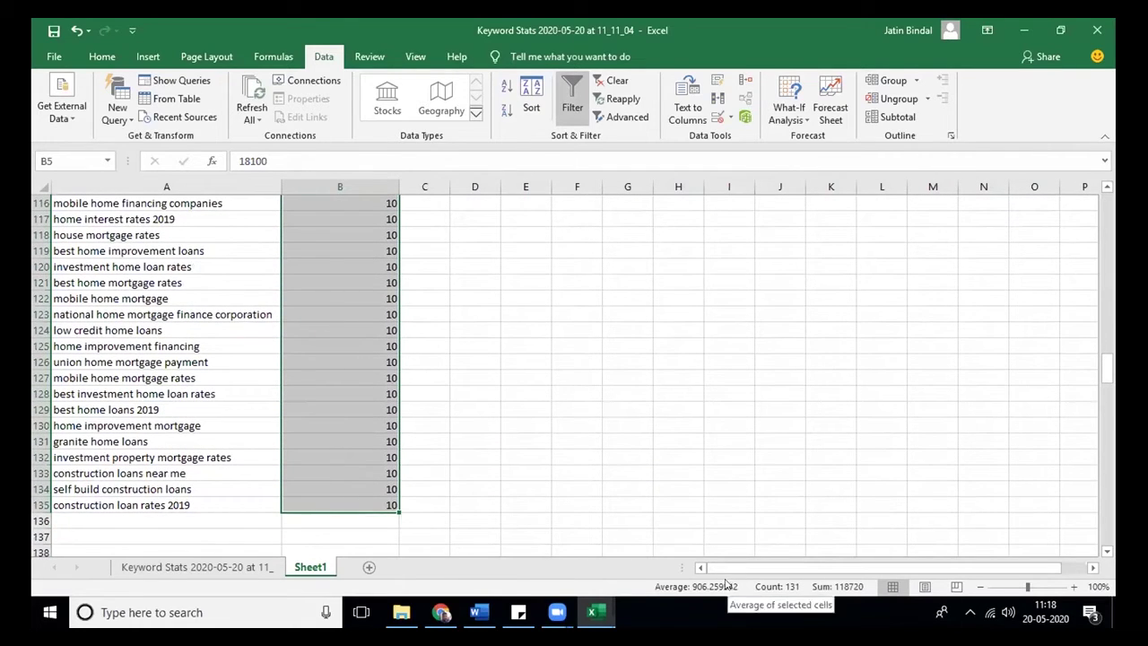
pyautogui.moveTo(1106, 370); pyautogui.dragTo(1090, 257)
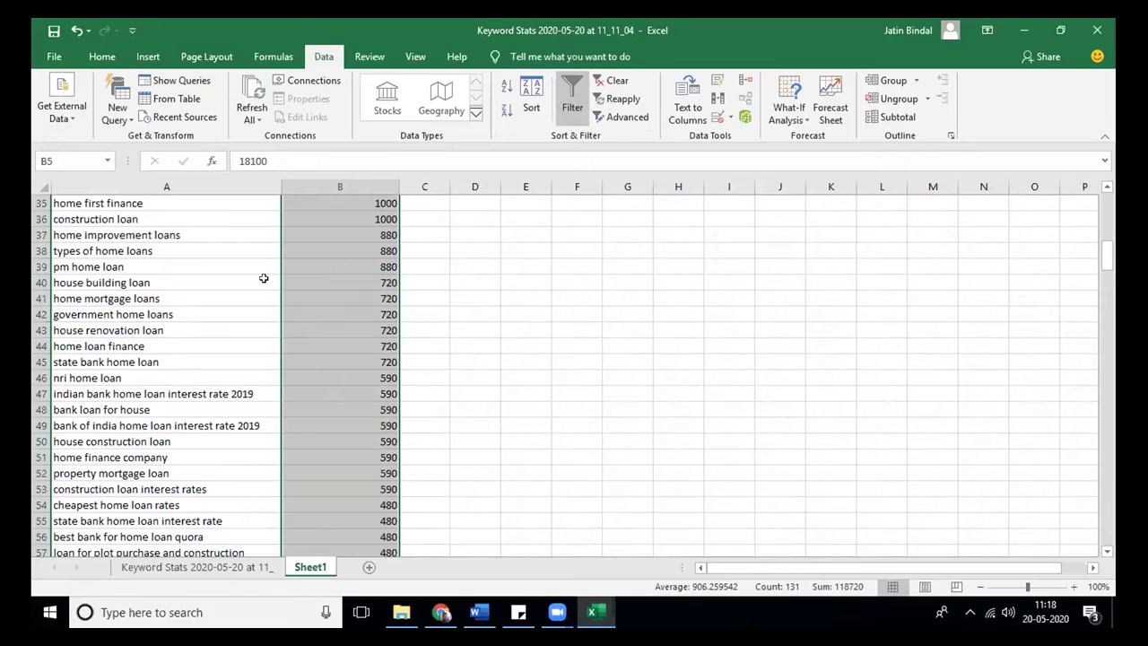
# Color the text of rows 40 to 136, from "house building loan" down, red and hide those rows
pyautogui.moveTo(41, 282); pyautogui.dragTo(38, 522)
pyautogui.click(105, 55)
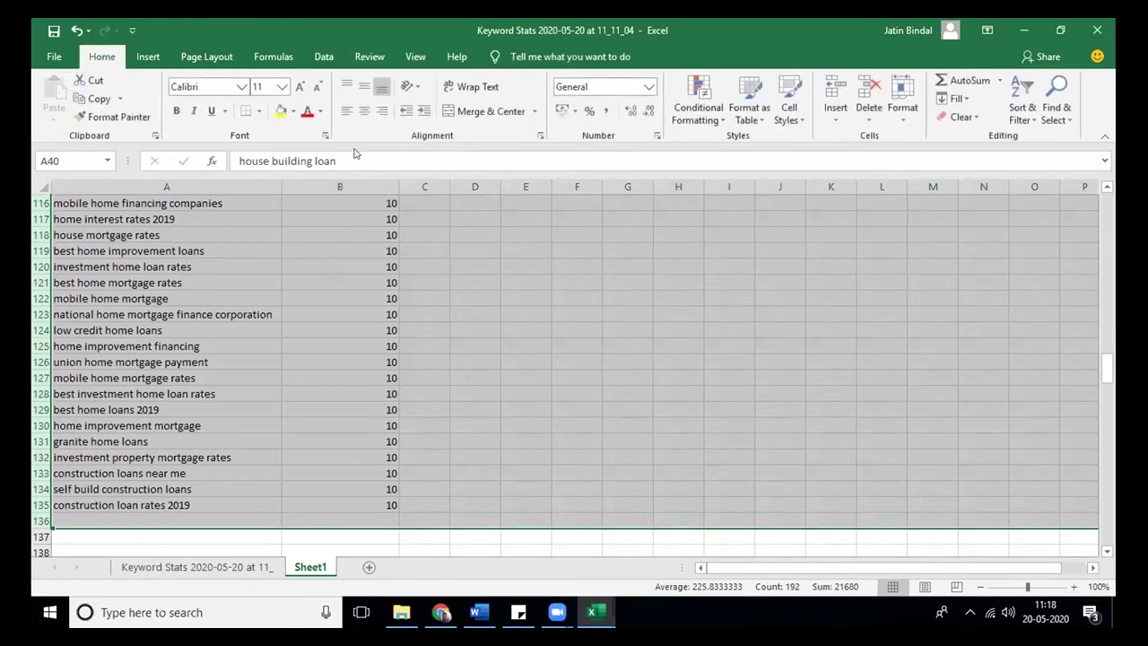
pyautogui.click(307, 110)
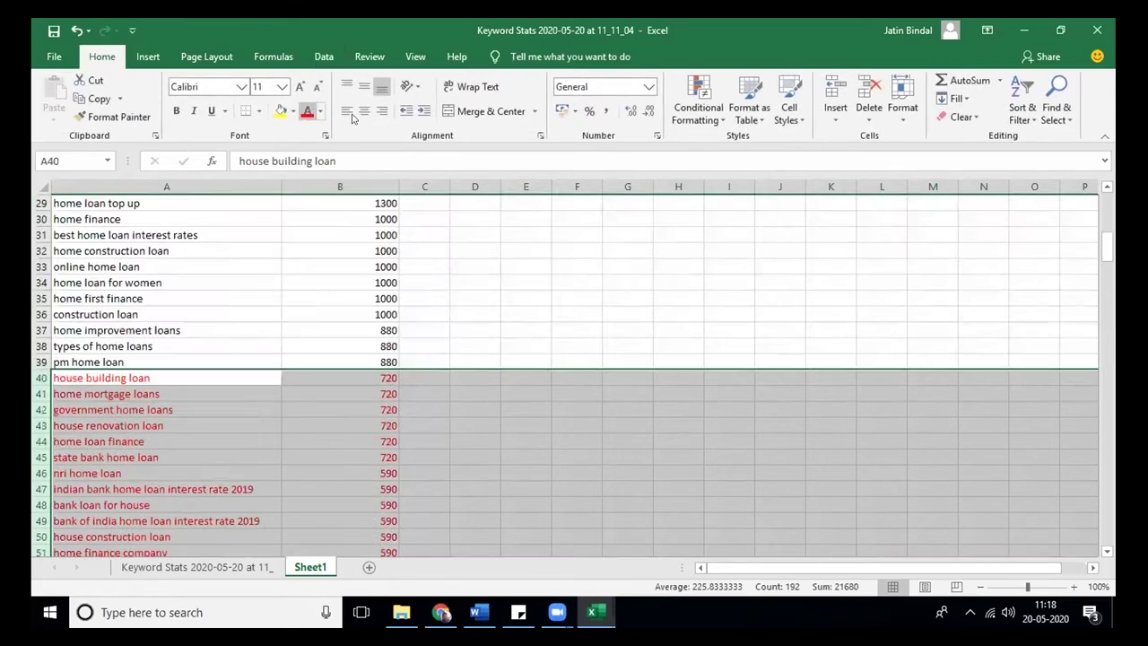
pyautogui.rightClick(36, 406)
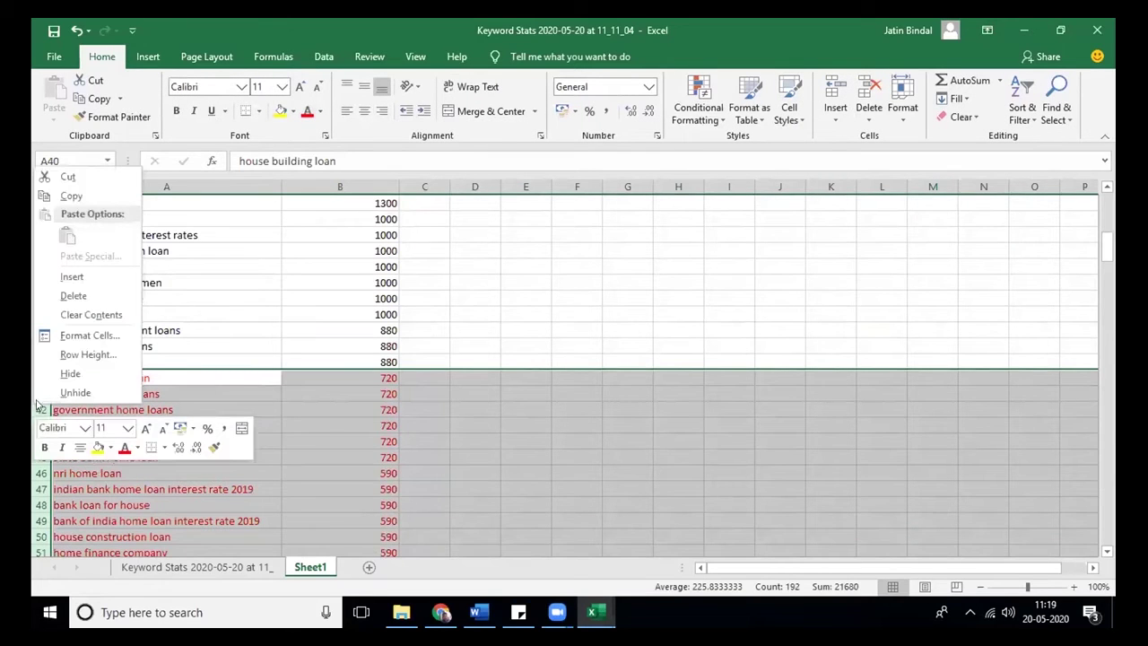
pyautogui.click(108, 375)
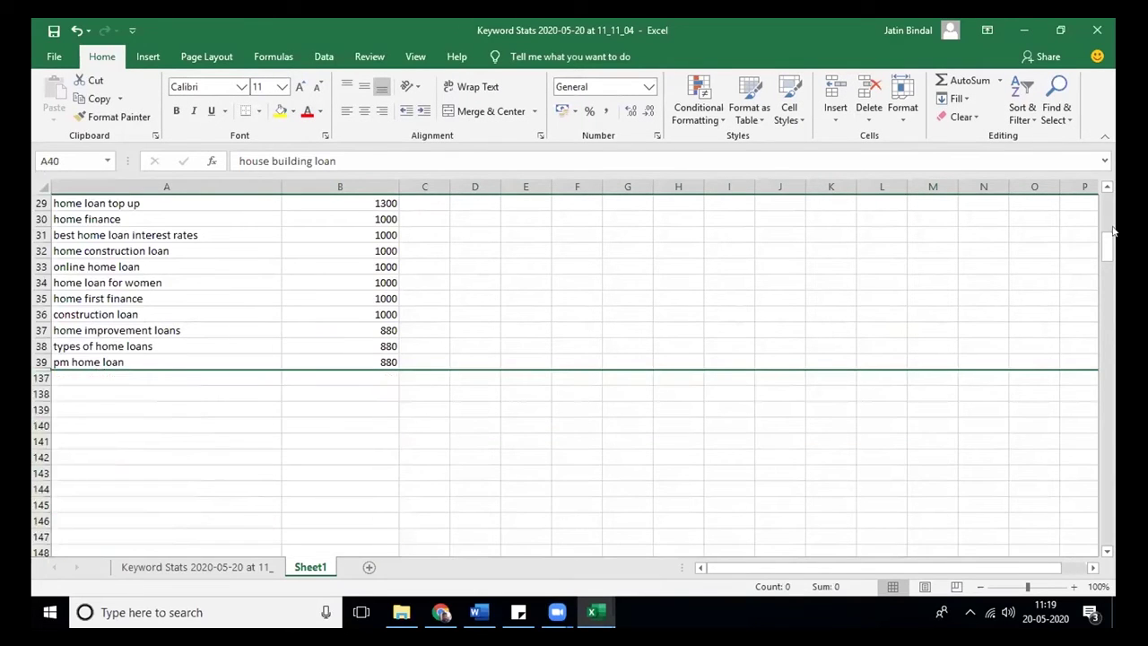
# Delete the "home first finance company" row from Sheet1
pyautogui.moveTo(1111, 232)
pyautogui.mouseDown()
pyautogui.moveTo(1105, 202)
pyautogui.moveTo(1108, 216)
pyautogui.mouseUp()
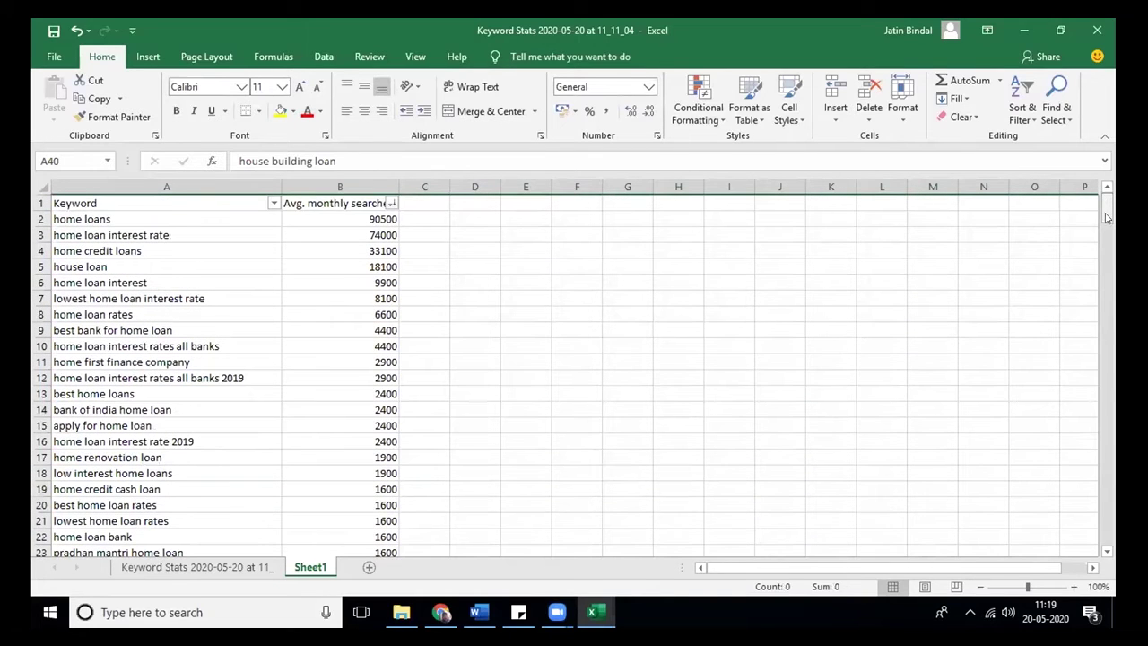
pyautogui.scroll(-1, 1108, 216)
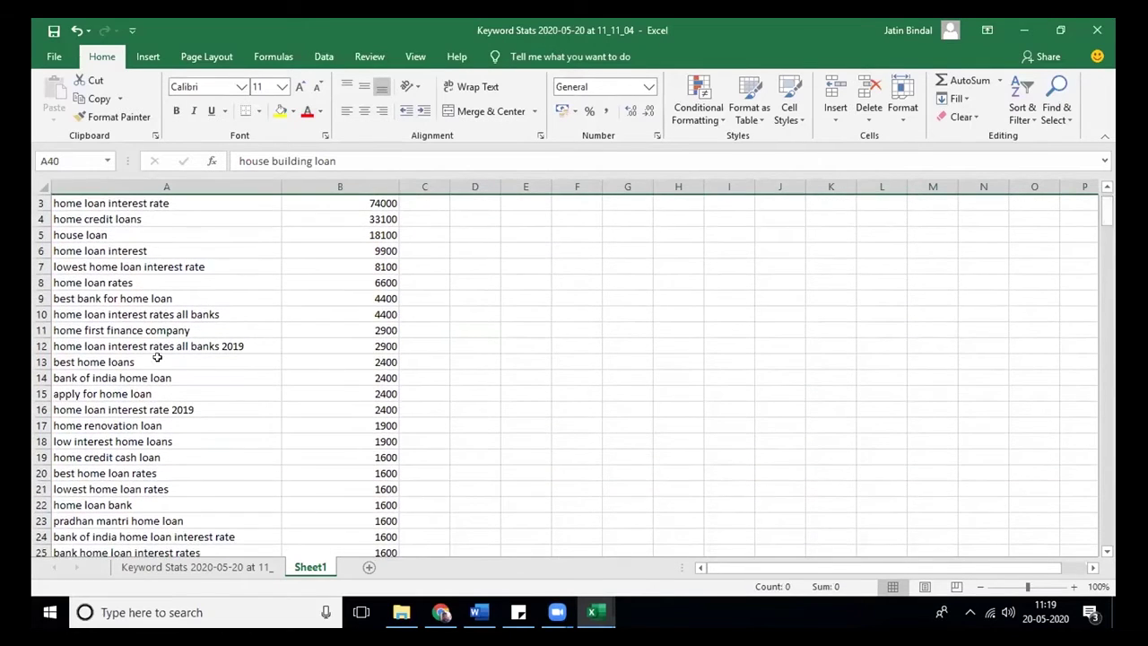
pyautogui.click(105, 331)
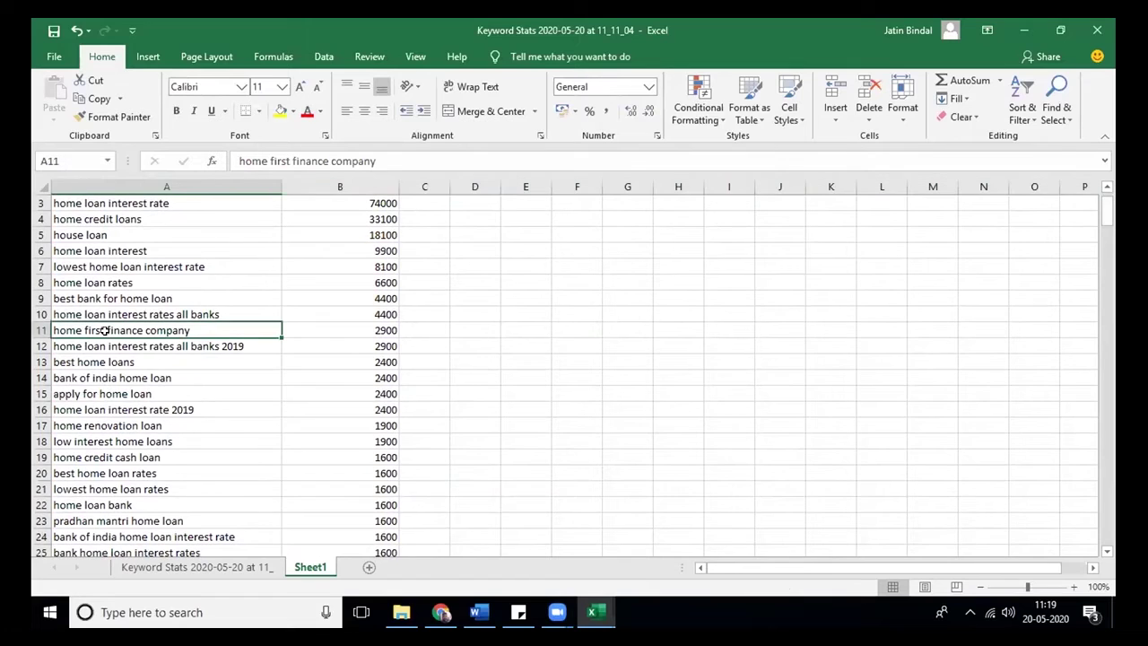
pyautogui.rightClick(39, 332)
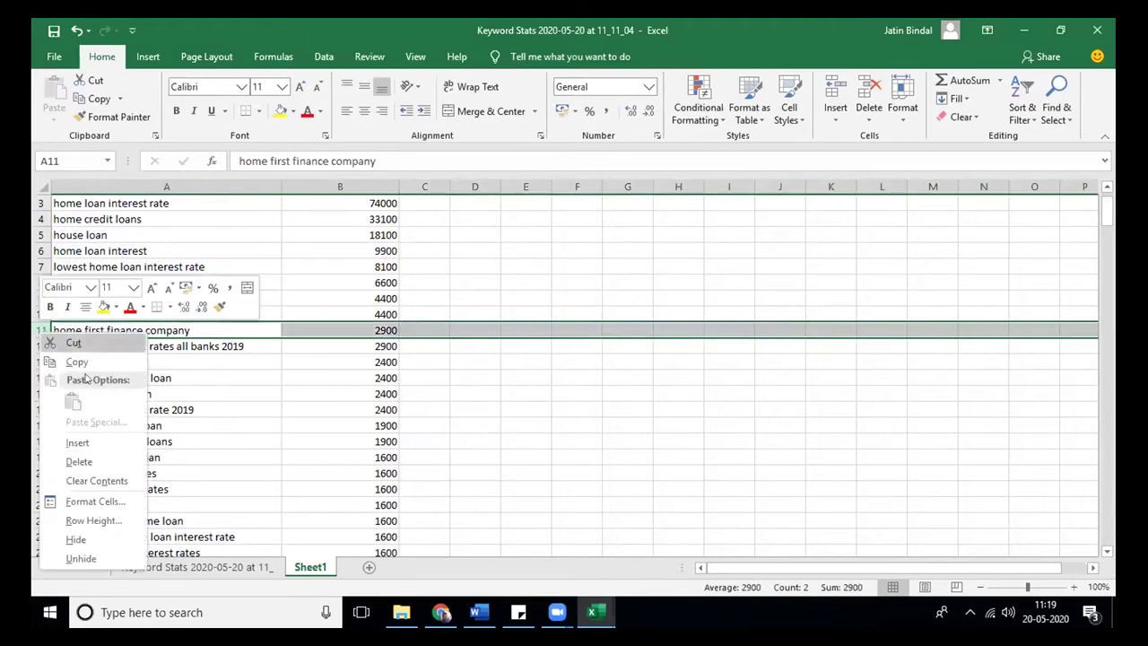
pyautogui.click(79, 462)
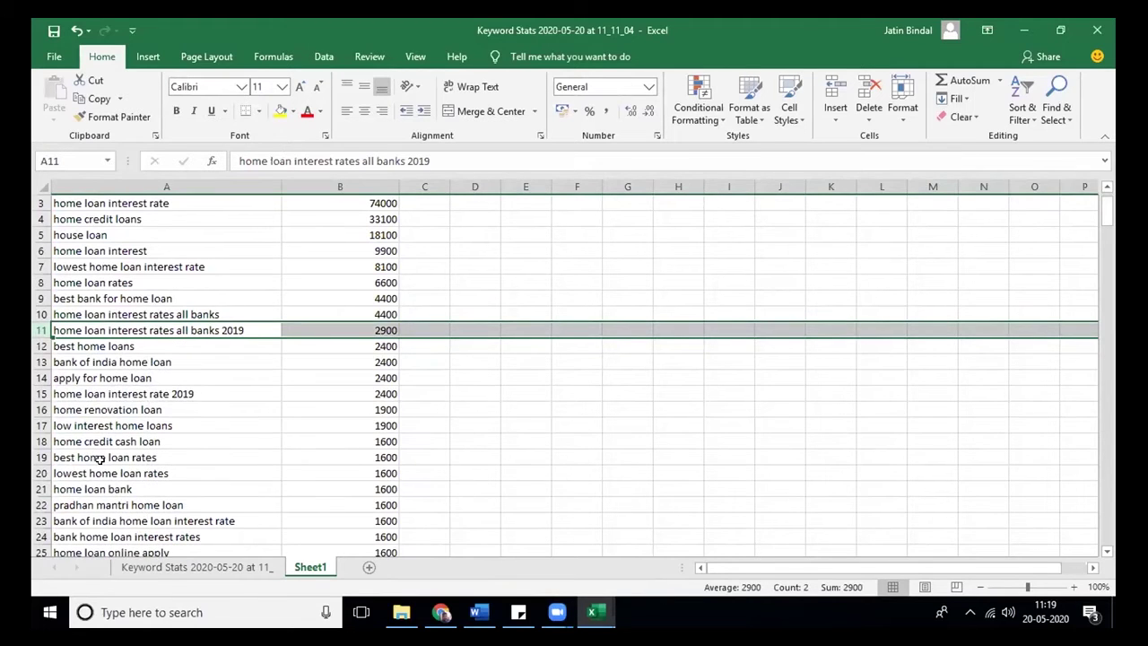
# Delete the "bank of india home loan" row from Sheet1
pyautogui.click(105, 388)
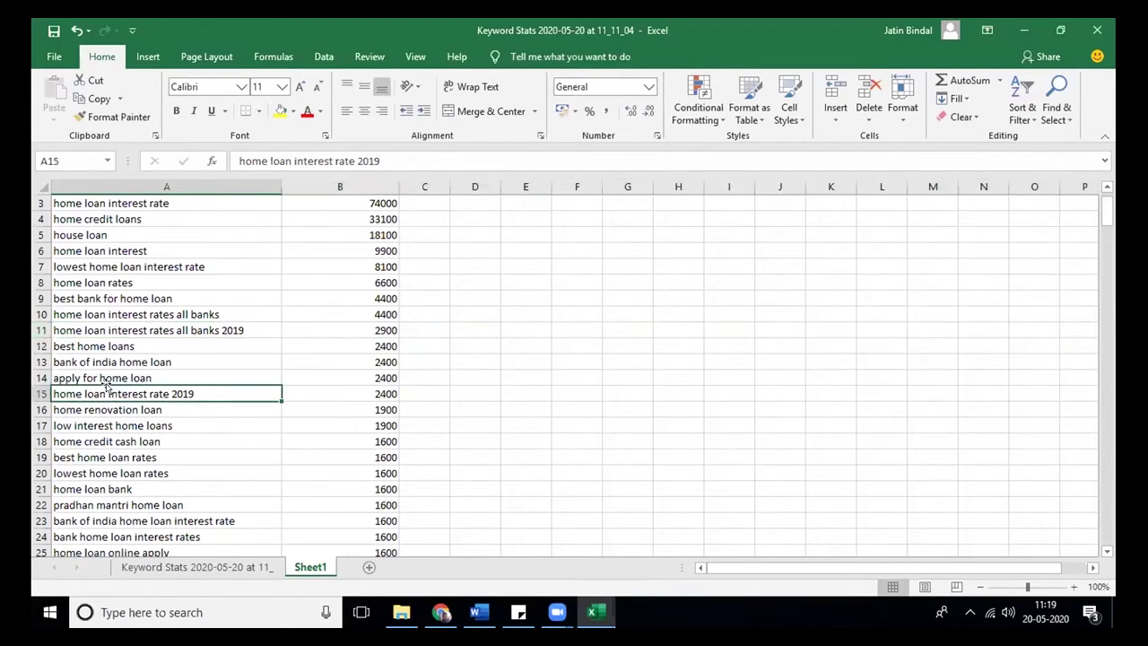
pyautogui.press('Up')
pyautogui.press('Up')
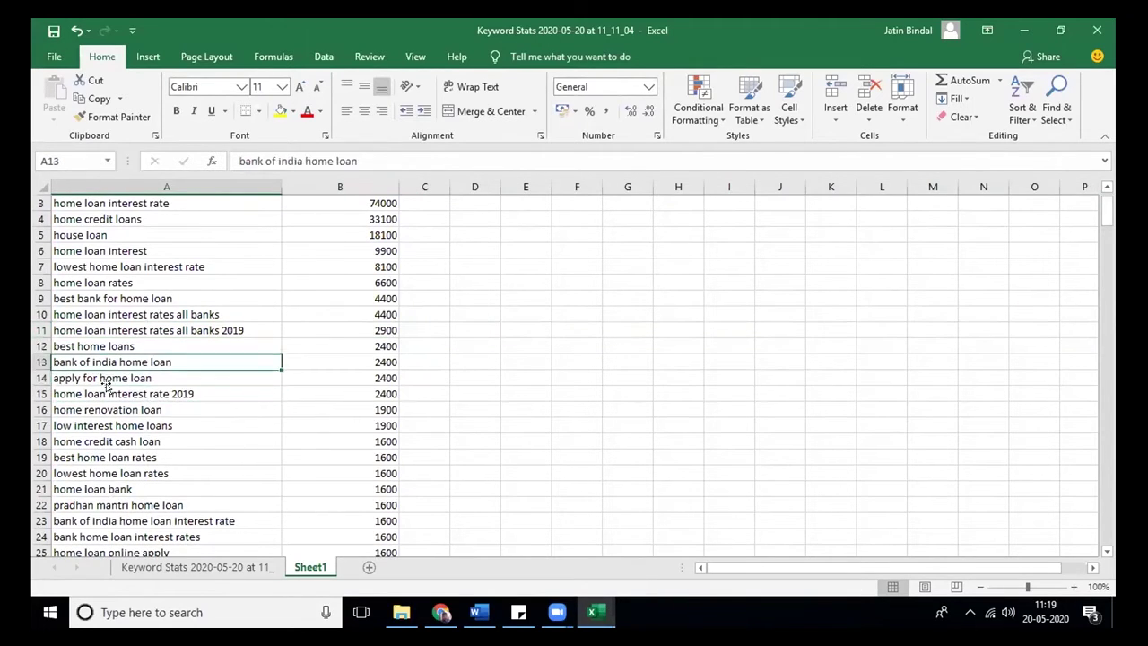
pyautogui.click(37, 363)
pyautogui.rightClick(38, 363)
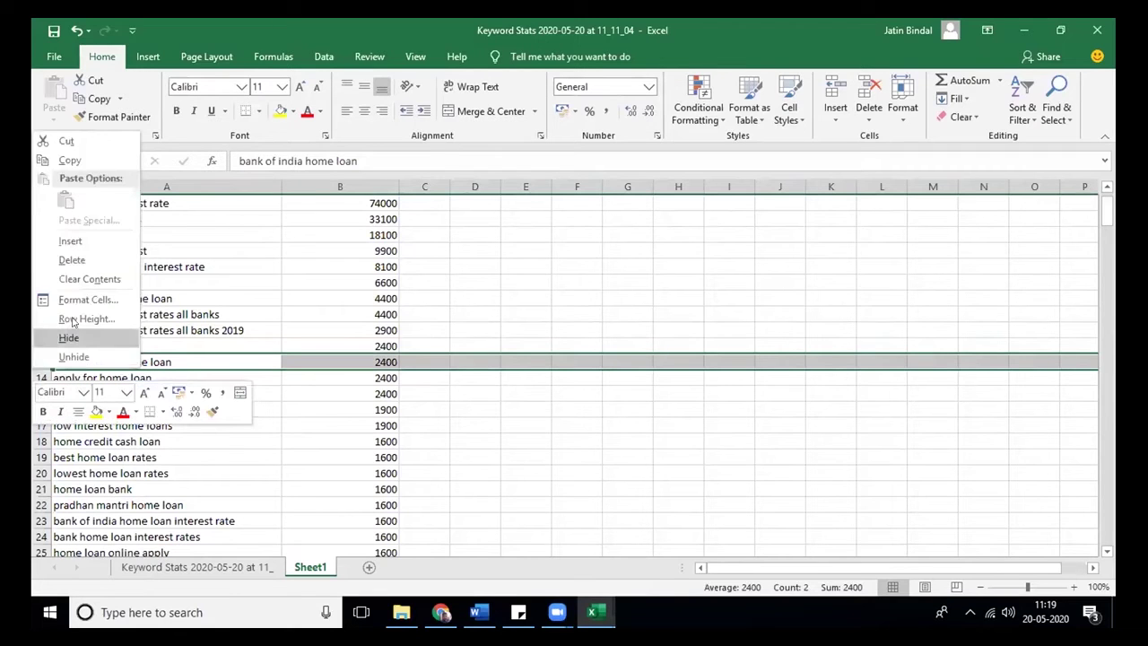
pyautogui.click(72, 261)
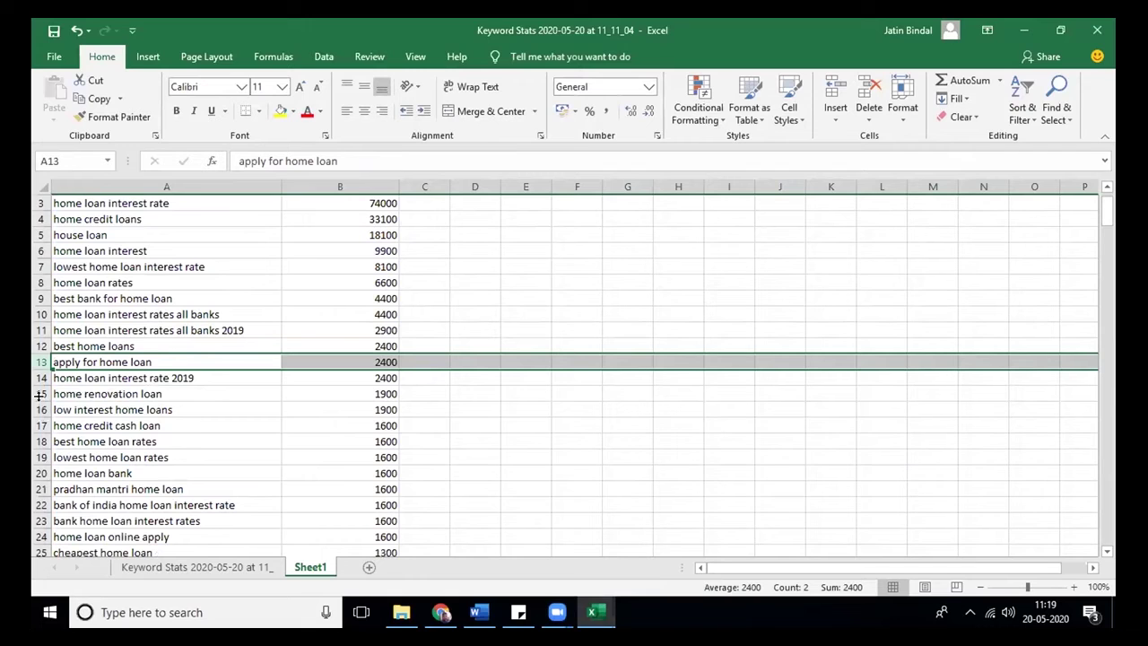
# Go through the visible keywords down to "pm home loan" and delete the "home first finance" row
pyautogui.click(39, 463)
pyautogui.press('Down')
pyautogui.press('Down')
pyautogui.press('Down')
pyautogui.press('Down')
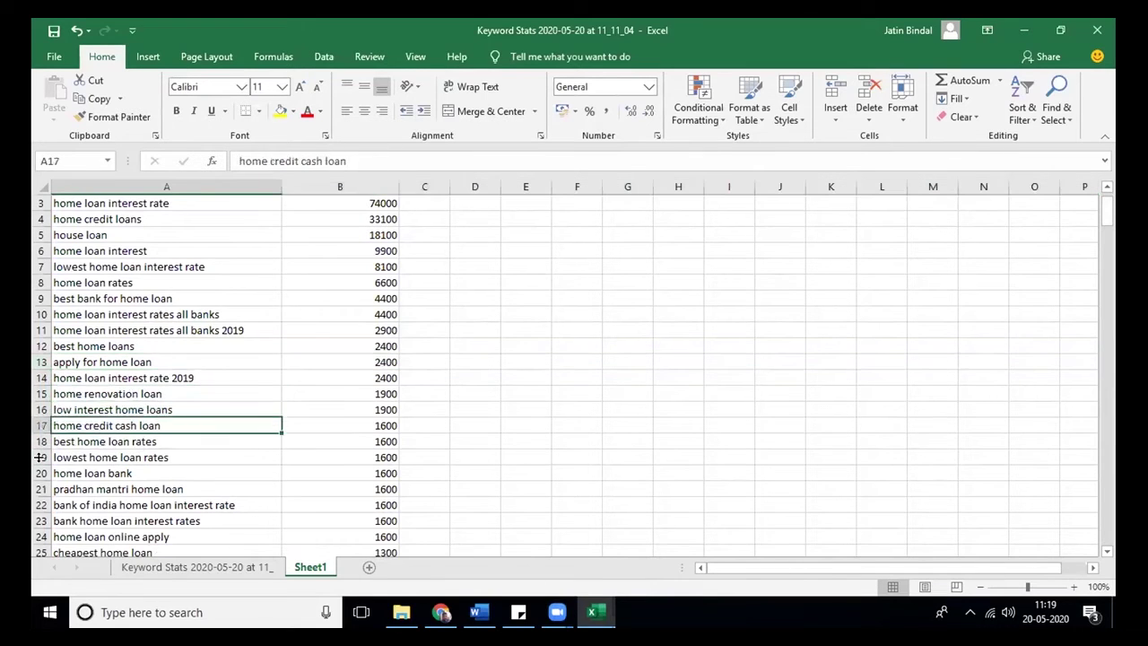
pyautogui.press('Down')
pyautogui.press('Down')
pyautogui.press('Down')
pyautogui.press('Down')
pyautogui.press('Down')
pyautogui.press('Down')
pyautogui.press('Down')
pyautogui.press('Down')
pyautogui.press('Down')
pyautogui.press('Down')
pyautogui.press('Down')
pyautogui.press('Down')
pyautogui.press('Down')
pyautogui.press('Down')
pyautogui.press('Down')
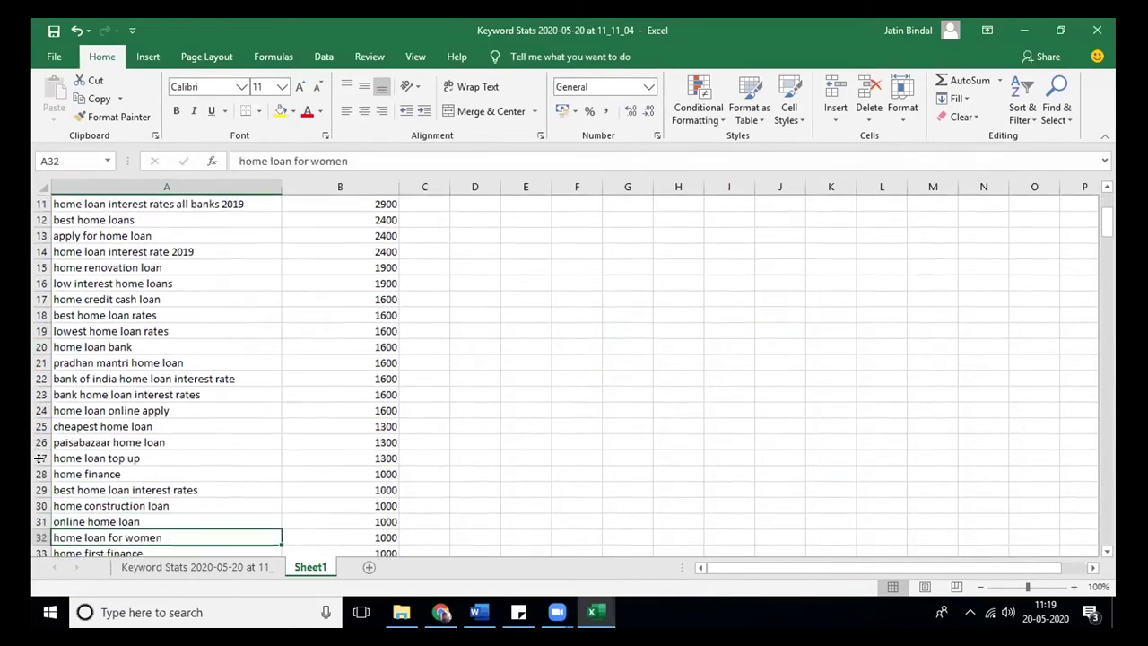
pyautogui.press('Down')
pyautogui.press('Down')
pyautogui.press('Down')
pyautogui.press('Down')
pyautogui.press('Down')
pyautogui.press('Down')
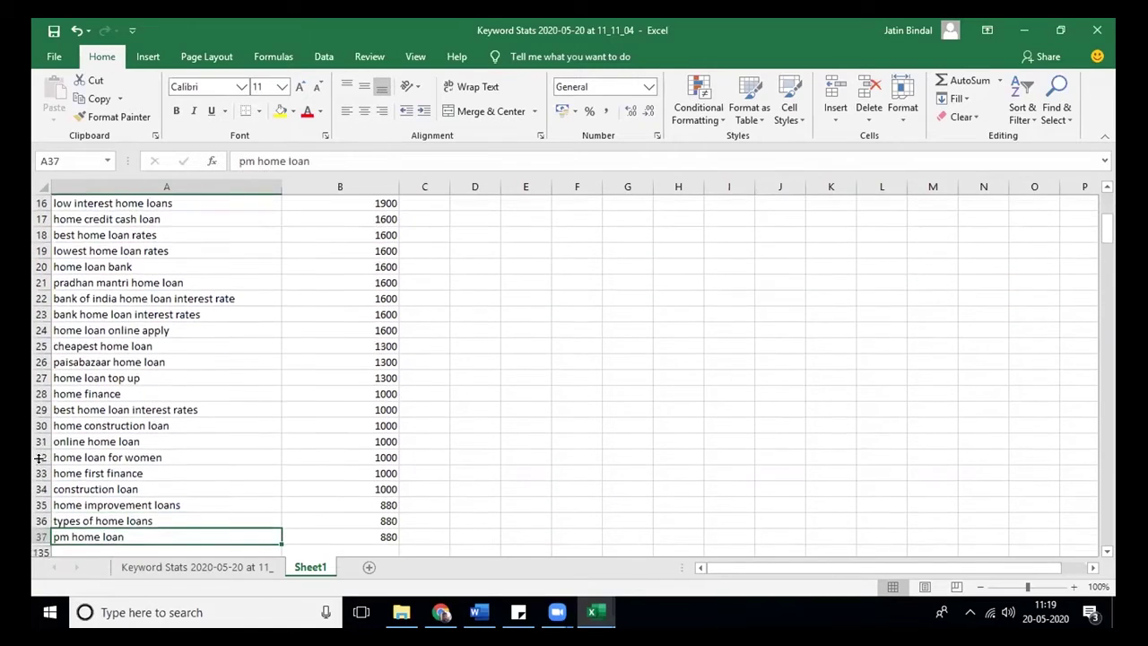
pyautogui.rightClick(40, 457)
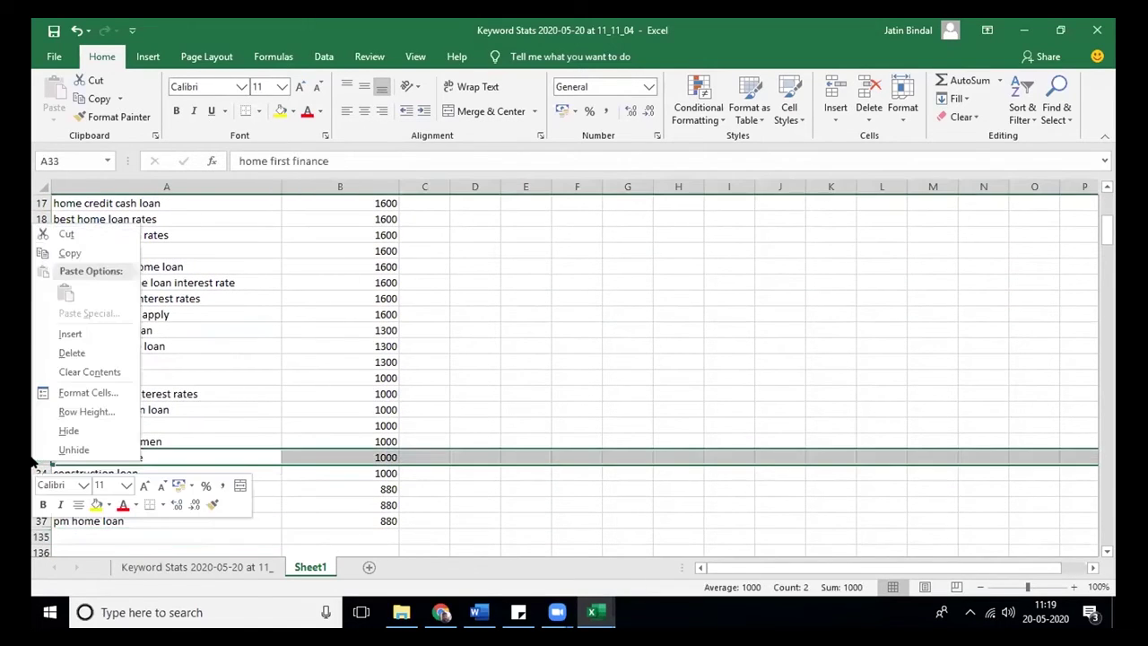
pyautogui.click(73, 413)
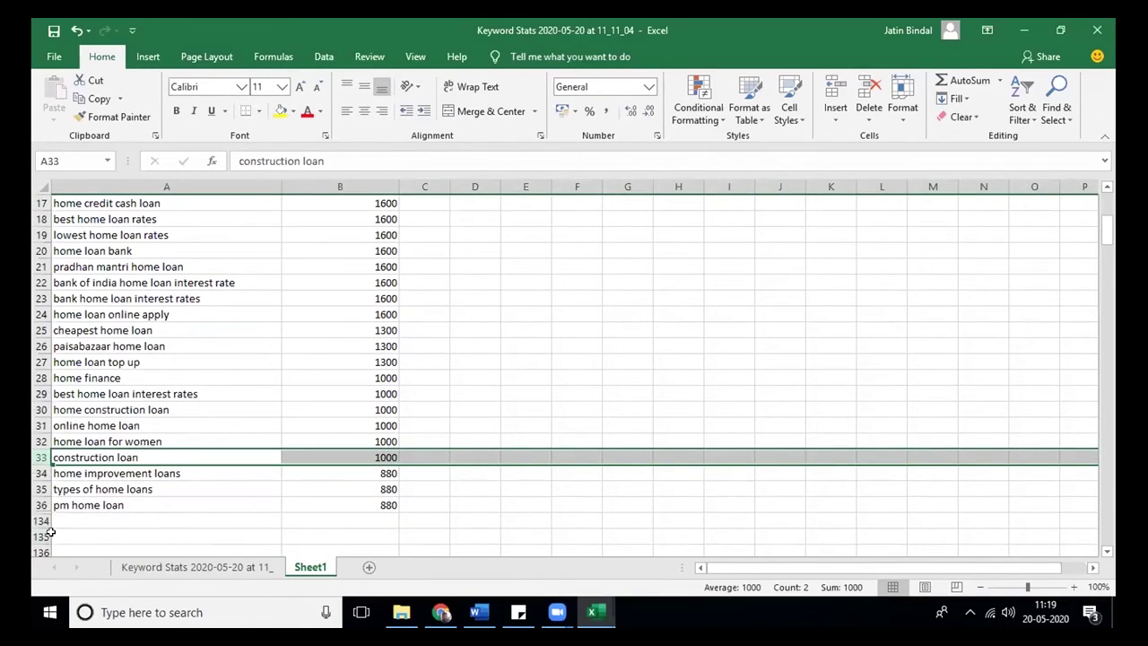
# Delete the "types of home loans" and "pm home loan" rows at the end of the visible list
pyautogui.click(39, 488)
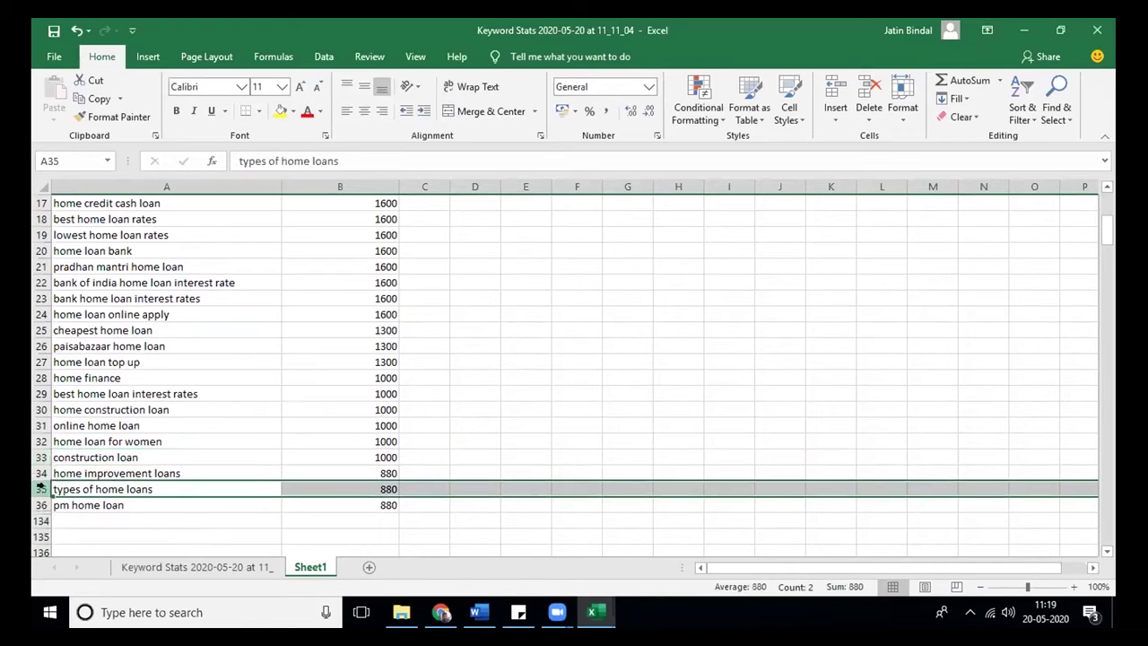
pyautogui.rightClick(39, 489)
pyautogui.click(88, 384)
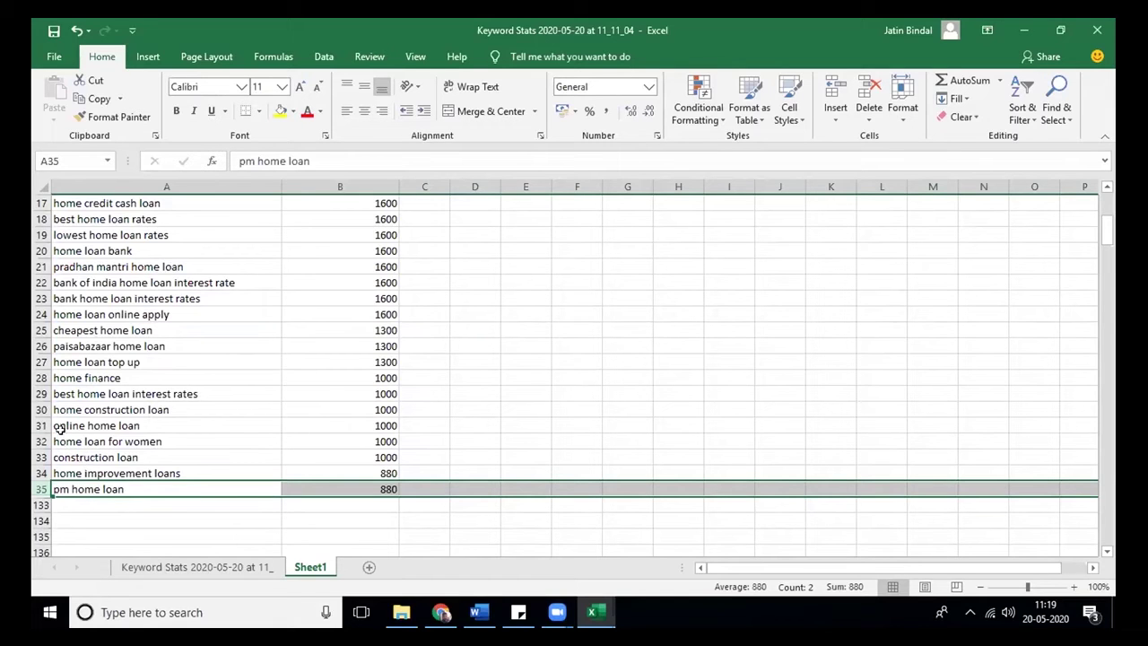
pyautogui.rightClick(39, 490)
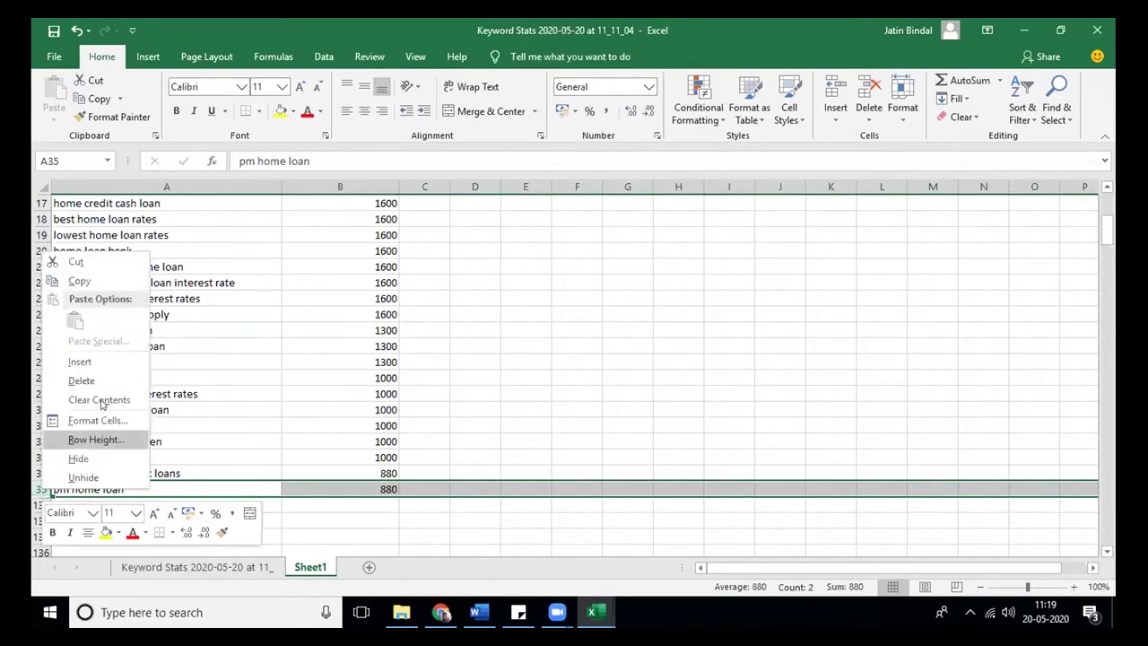
pyautogui.click(81, 380)
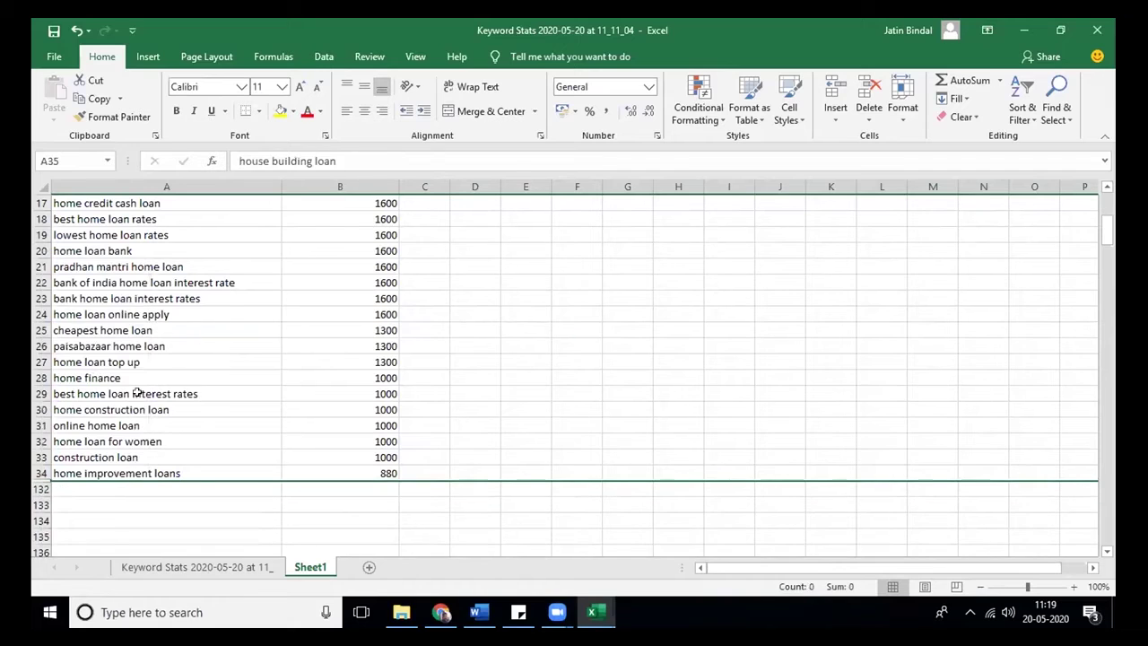
# Go back up through the keywords from "home loan for women" and delete the "pradhan mantri home loan" row
pyautogui.click(162, 442)
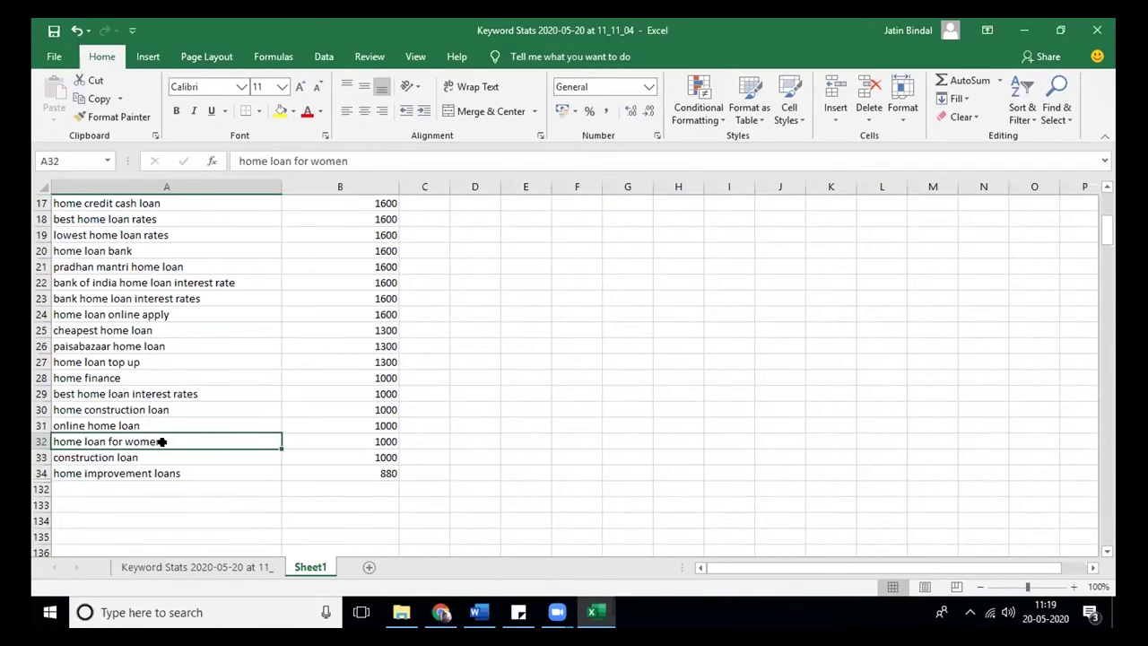
pyautogui.press('Up')
pyautogui.press('Up')
pyautogui.press('Up')
pyautogui.press('Up')
pyautogui.press('Up')
pyautogui.press('Up')
pyautogui.press('Up')
pyautogui.press('Up')
pyautogui.press('Up')
pyautogui.press('Up')
pyautogui.press('Up')
pyautogui.press('Up')
pyautogui.press('Up')
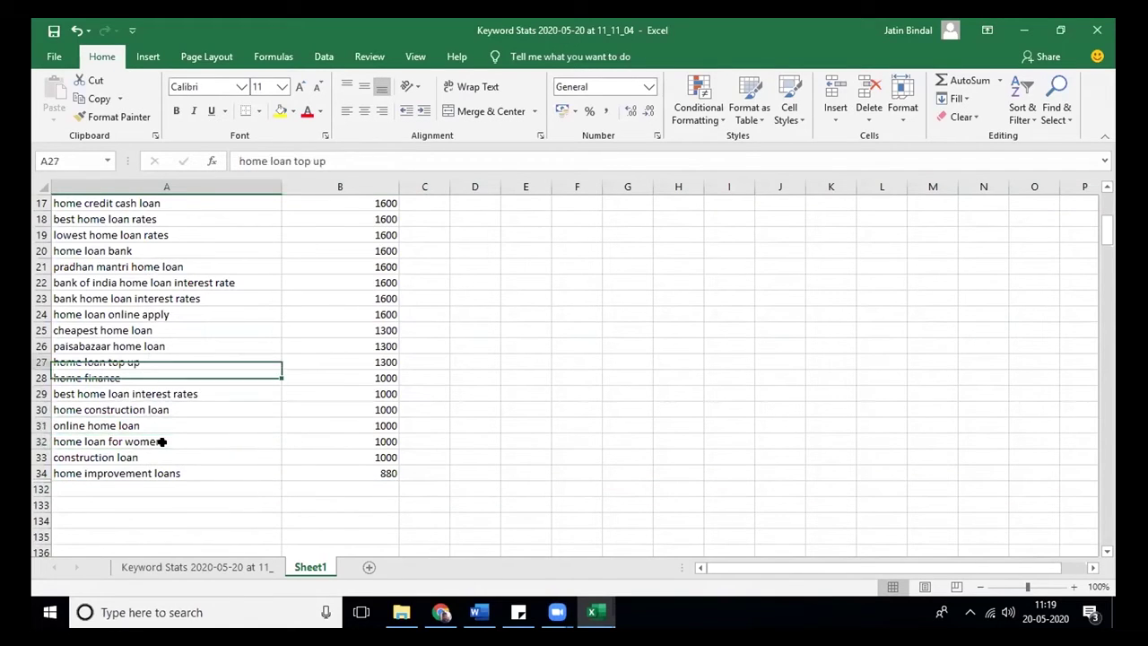
pyautogui.press('Down')
pyautogui.press('Down')
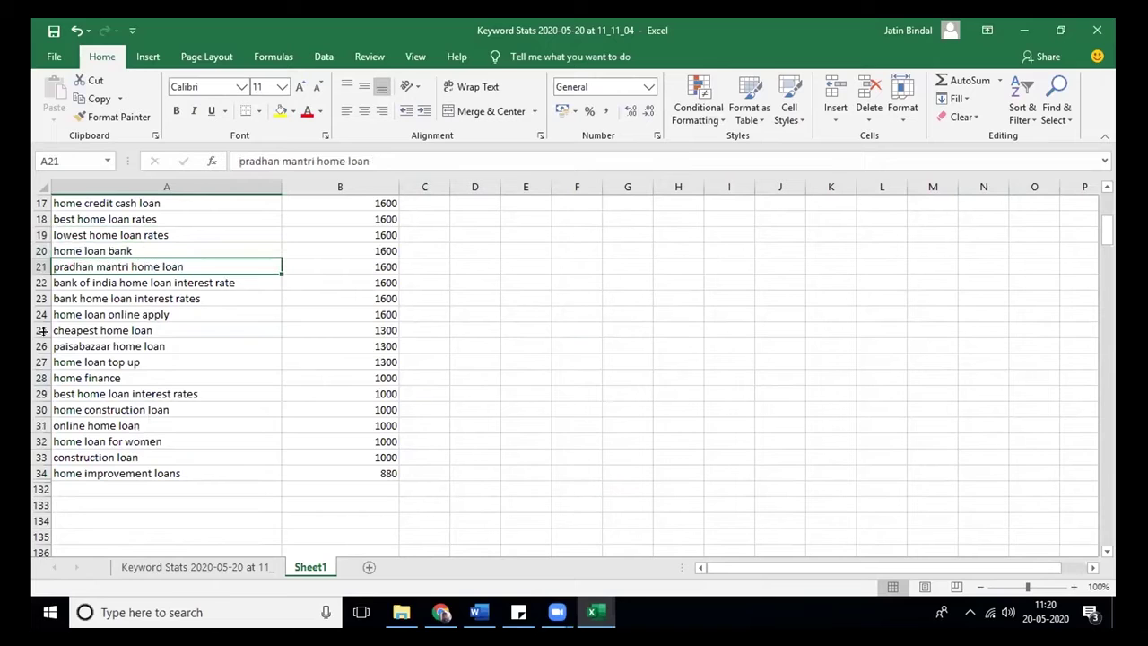
pyautogui.click(41, 265)
pyautogui.rightClick(40, 265)
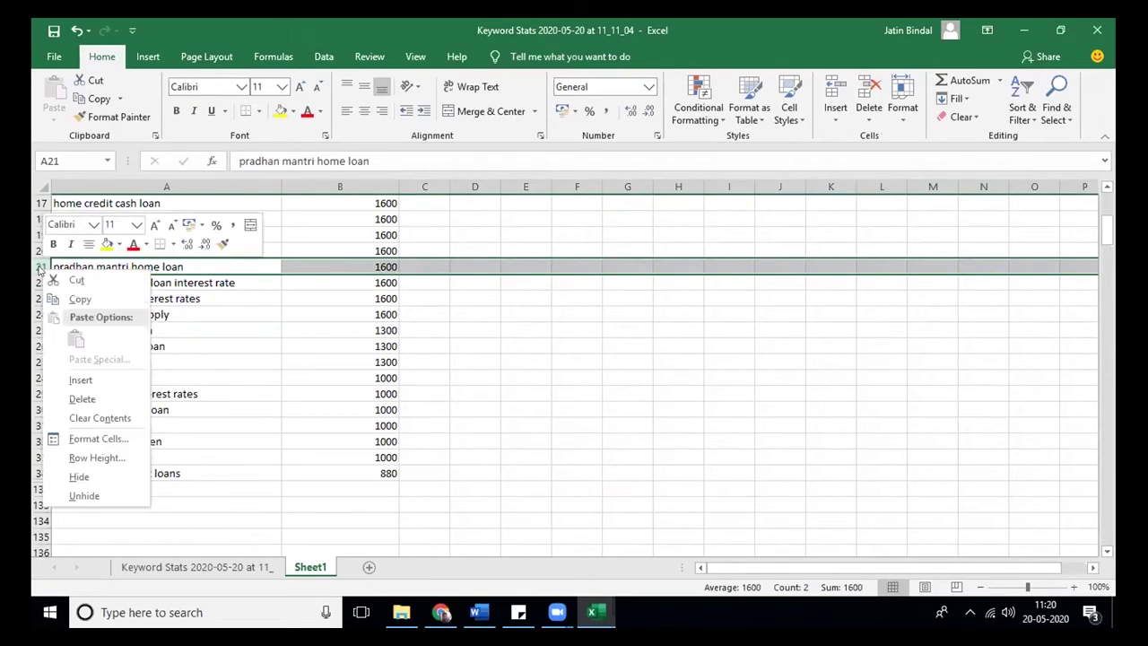
pyautogui.click(111, 395)
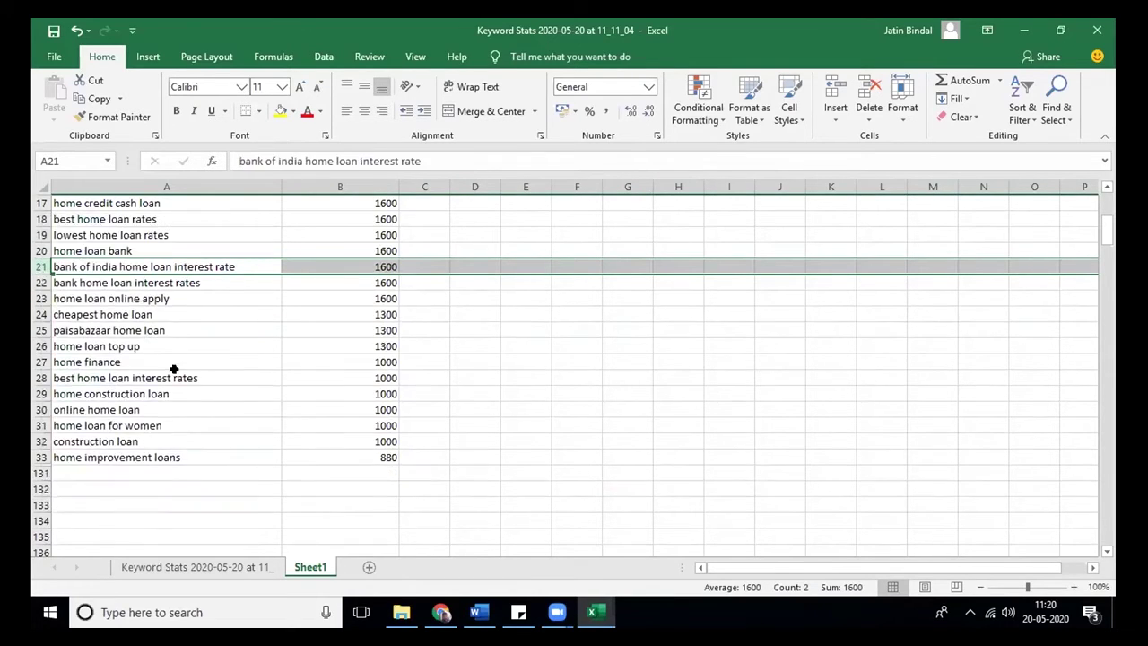
# Review the remaining keywords for relevance from the top of Sheet1 down to "home renovation loan"
pyautogui.press('Up')
pyautogui.press('Up')
pyautogui.press('Up')
pyautogui.press('Up')
pyautogui.press('Up')
pyautogui.press('Up')
pyautogui.press('Up')
pyautogui.press('Up')
pyautogui.press('Up')
pyautogui.press('Up')
pyautogui.press('Up')
pyautogui.press('Up')
pyautogui.press('Up')
pyautogui.press('Up')
pyautogui.press('Up')
pyautogui.press('Up')
pyautogui.press('Up')
pyautogui.press('Up')
pyautogui.press('Up')
pyautogui.press('Up')
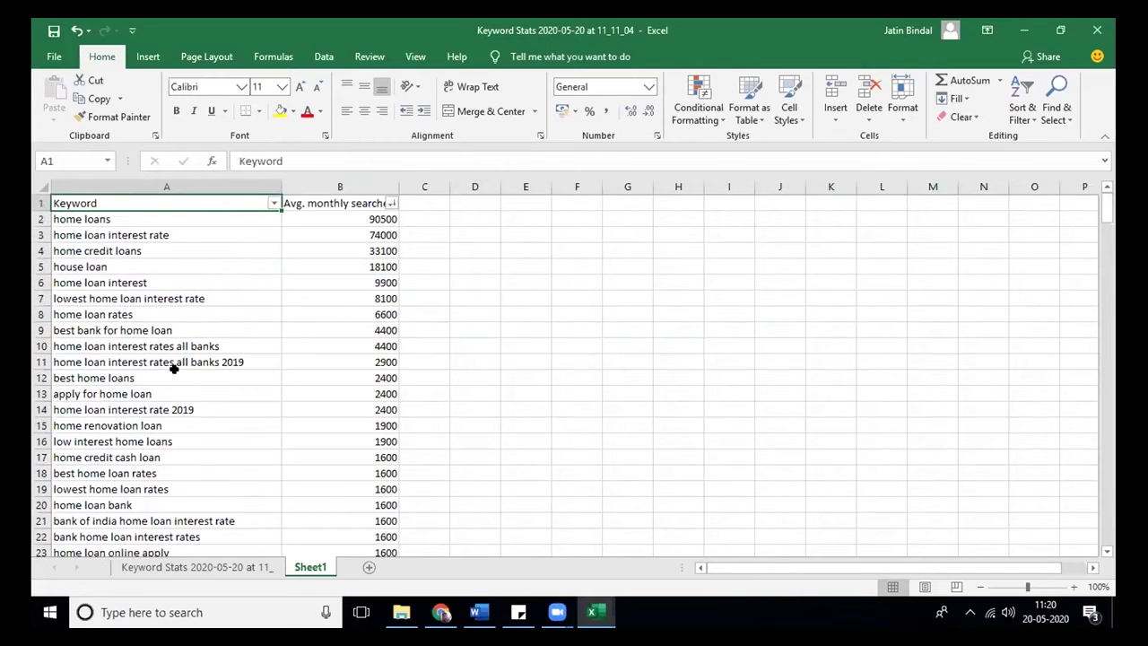
pyautogui.press('Down')
pyautogui.press('Down')
pyautogui.press('Down')
pyautogui.press('Down')
pyautogui.press('Down')
pyautogui.press('Down')
pyautogui.press('Down')
pyautogui.press('Down')
pyautogui.press('Down')
pyautogui.press('Down')
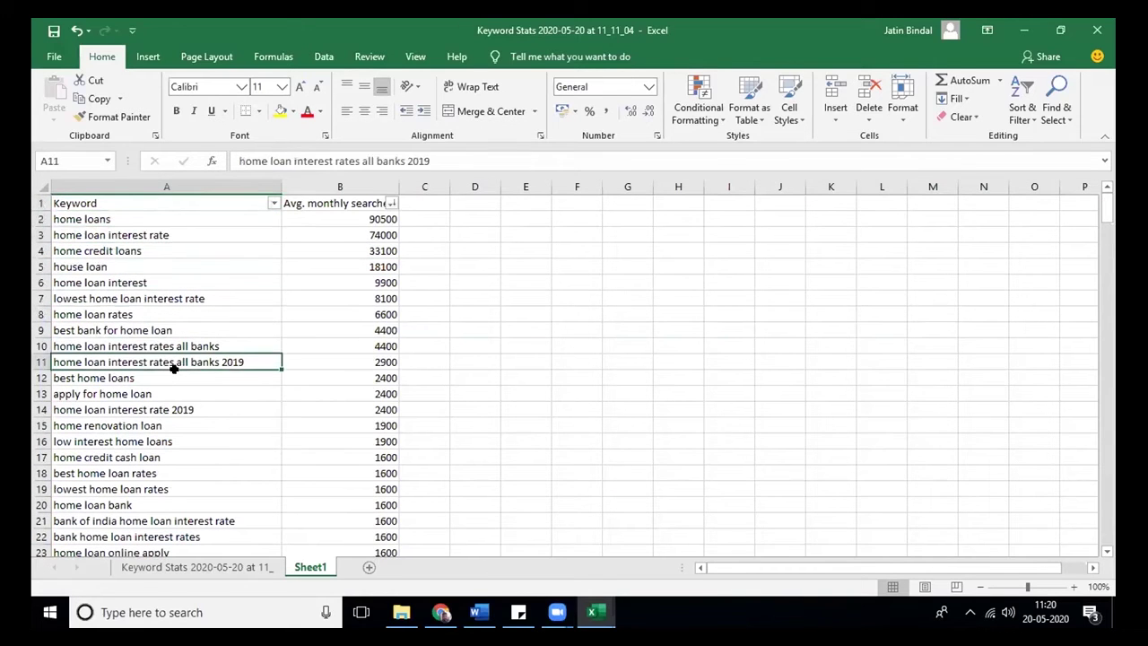
pyautogui.press('Down')
pyautogui.press('Down')
pyautogui.press('Down')
pyautogui.press('Down')
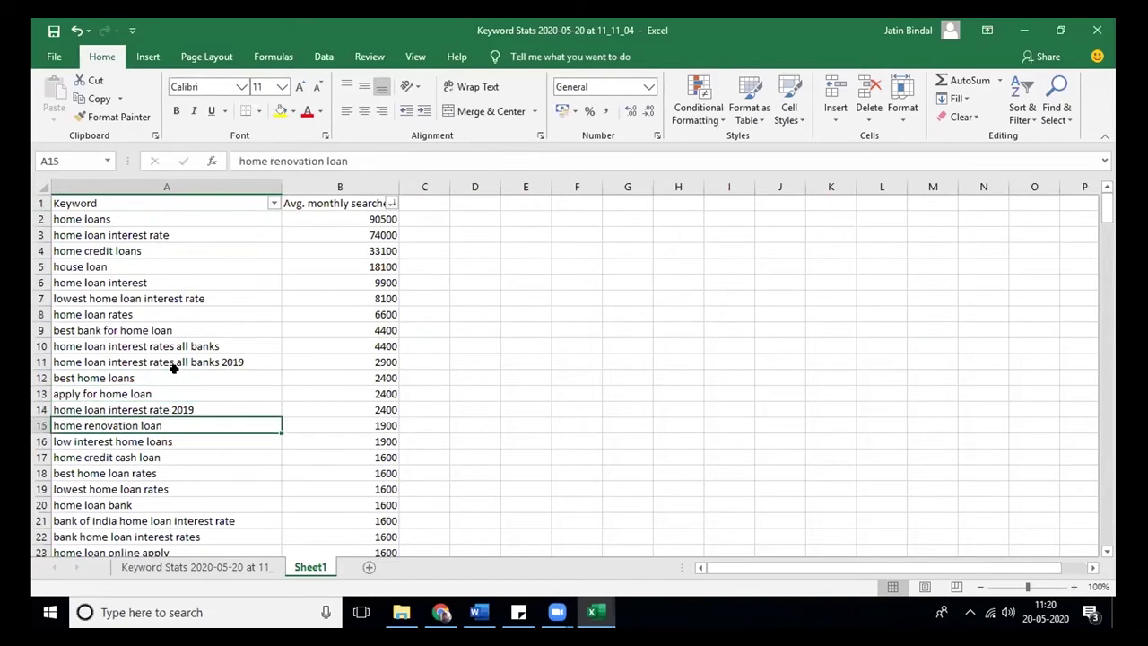
# Continue down the keyword list and delete the "paisabazaar home loan" row from Sheet1
pyautogui.press('Down')
pyautogui.press('Down')
pyautogui.press('Down')
pyautogui.press('Down')
pyautogui.press('Down')
pyautogui.press('Down')
pyautogui.press('Down')
pyautogui.press('Down')
pyautogui.press('Down')
pyautogui.press('Down')
pyautogui.press('Down')
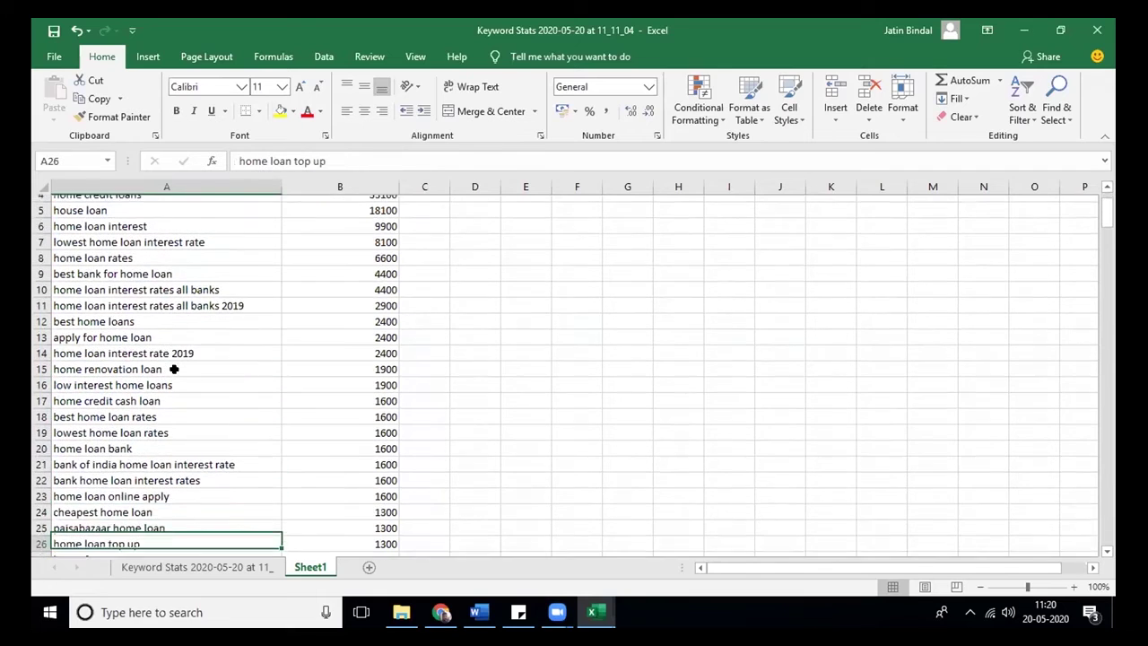
pyautogui.click(39, 518)
pyautogui.rightClick(39, 518)
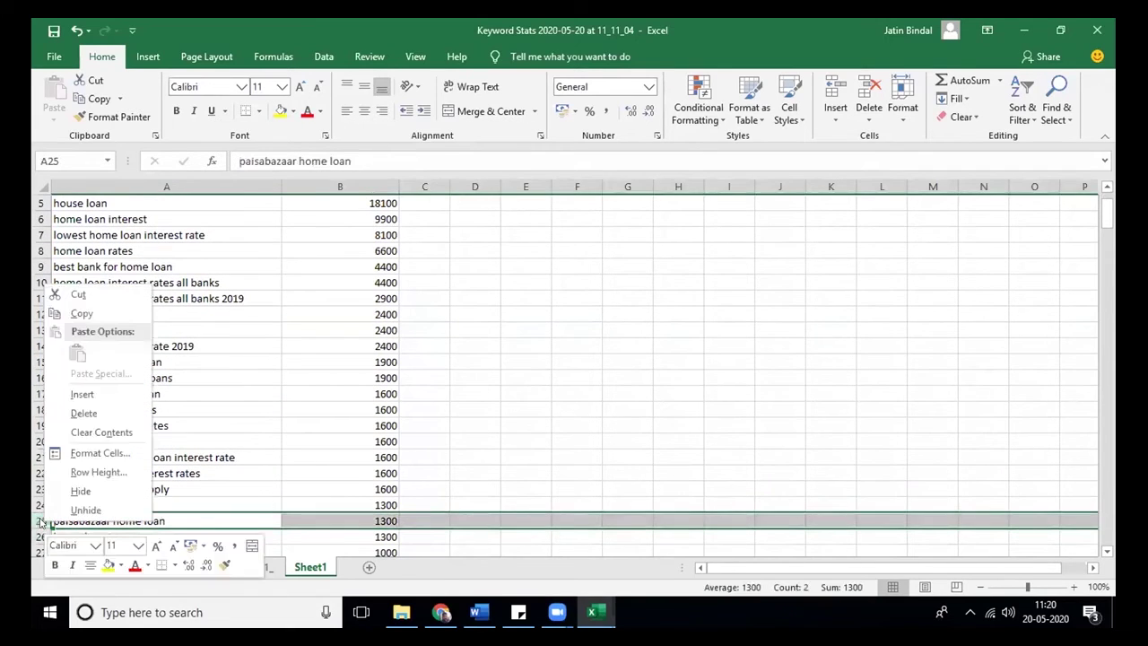
pyautogui.click(87, 413)
# Check the remaining keywords once more to the end of the list and return to the header row
pyautogui.press('Up')
pyautogui.press('Up')
pyautogui.press('Up')
pyautogui.press('Up')
pyautogui.press('Up')
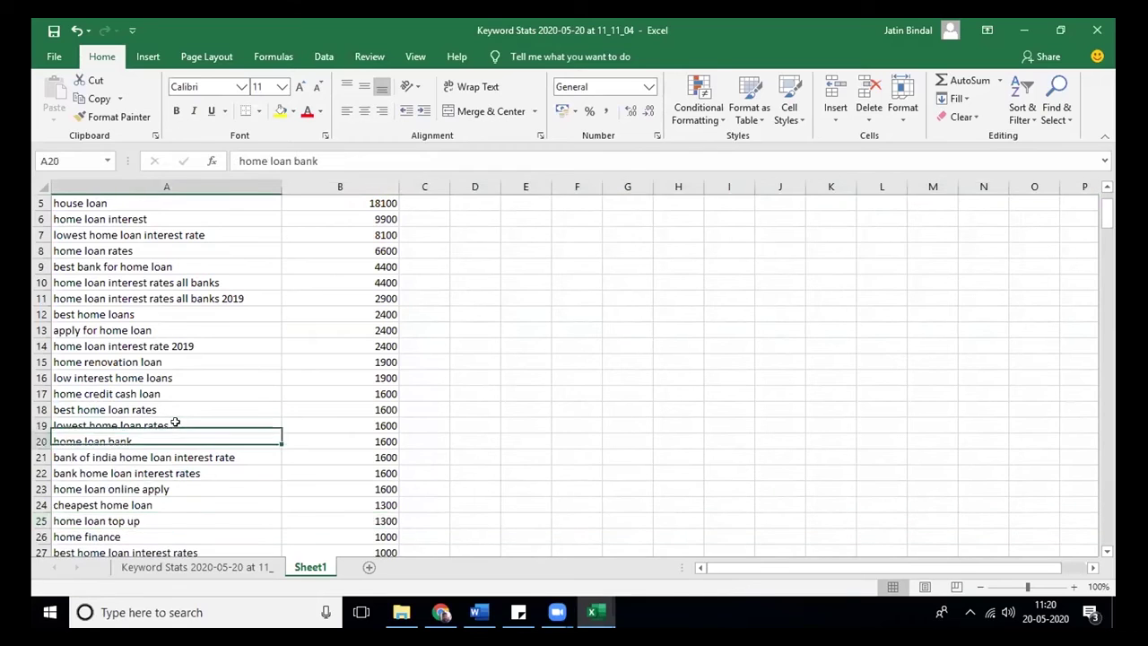
pyautogui.press('Down')
pyautogui.press('Down')
pyautogui.press('Down')
pyautogui.press('Down')
pyautogui.press('Down')
pyautogui.press('Down')
pyautogui.press('Down')
pyautogui.press('Down')
pyautogui.press('Down')
pyautogui.press('Down')
pyautogui.press('Down')
pyautogui.press('Down')
pyautogui.press('Down')
pyautogui.press('Down')
pyautogui.press('Down')
pyautogui.press('Down')
pyautogui.press('Down')
pyautogui.press('Down')
pyautogui.press('Down')
pyautogui.press('Down')
pyautogui.press('Up')
pyautogui.press('Up')
pyautogui.press('Up')
pyautogui.press('Up')
pyautogui.press('Up')
pyautogui.press('Up')
pyautogui.press('Up')
pyautogui.press('Up')
pyautogui.press('Up')
pyautogui.press('Up')
pyautogui.press('Up')
pyautogui.press('Up')
pyautogui.press('Up')
pyautogui.press('Up')
pyautogui.press('Up')
pyautogui.press('Up')
pyautogui.press('Up')
pyautogui.press('Up')
pyautogui.press('Up')
pyautogui.press('Up')
pyautogui.press('Up')
pyautogui.press('Up')
pyautogui.press('Up')
pyautogui.press('Up')
pyautogui.press('Up')
pyautogui.press('Up')
pyautogui.press('Up')
pyautogui.press('Up')
pyautogui.press('Up')
pyautogui.press('Up')
pyautogui.press('Up')
pyautogui.press('Up')
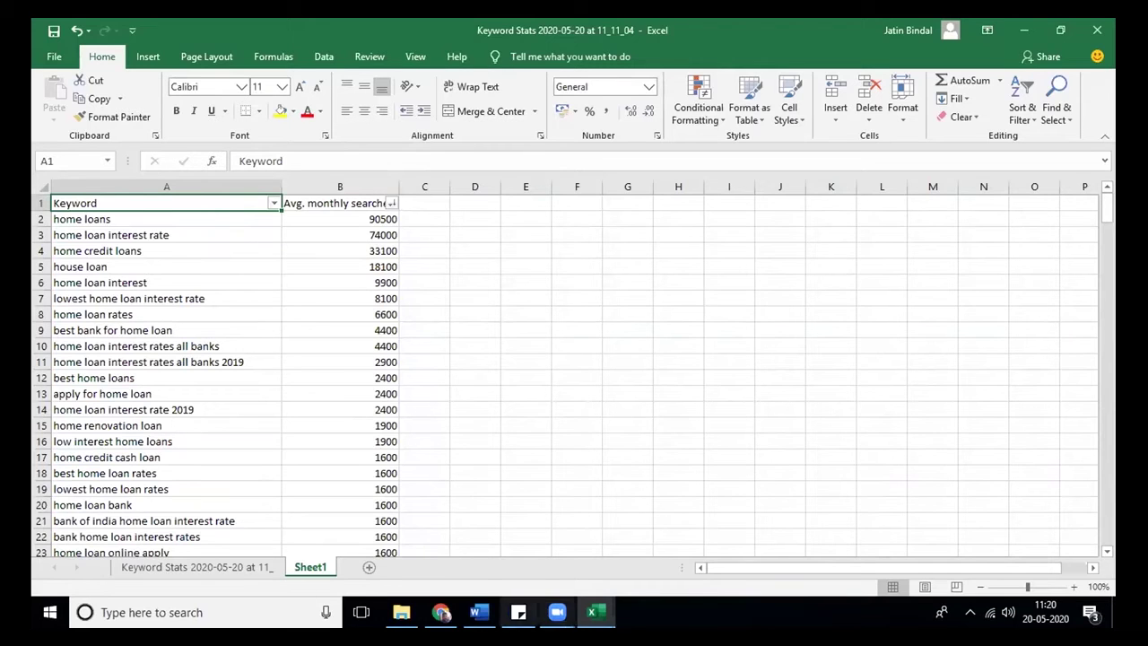
# Look up the monthly searches and relevancy criteria in the SEO Final Word document, and view the loan website in Chrome
pyautogui.click(478, 612)
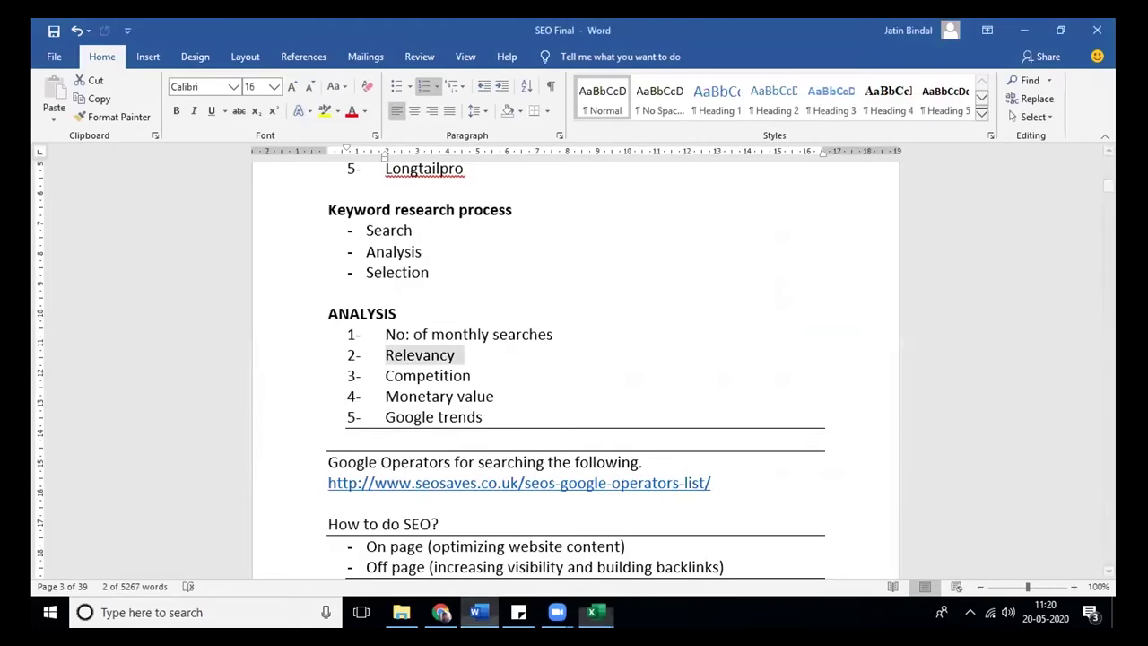
pyautogui.click(422, 334)
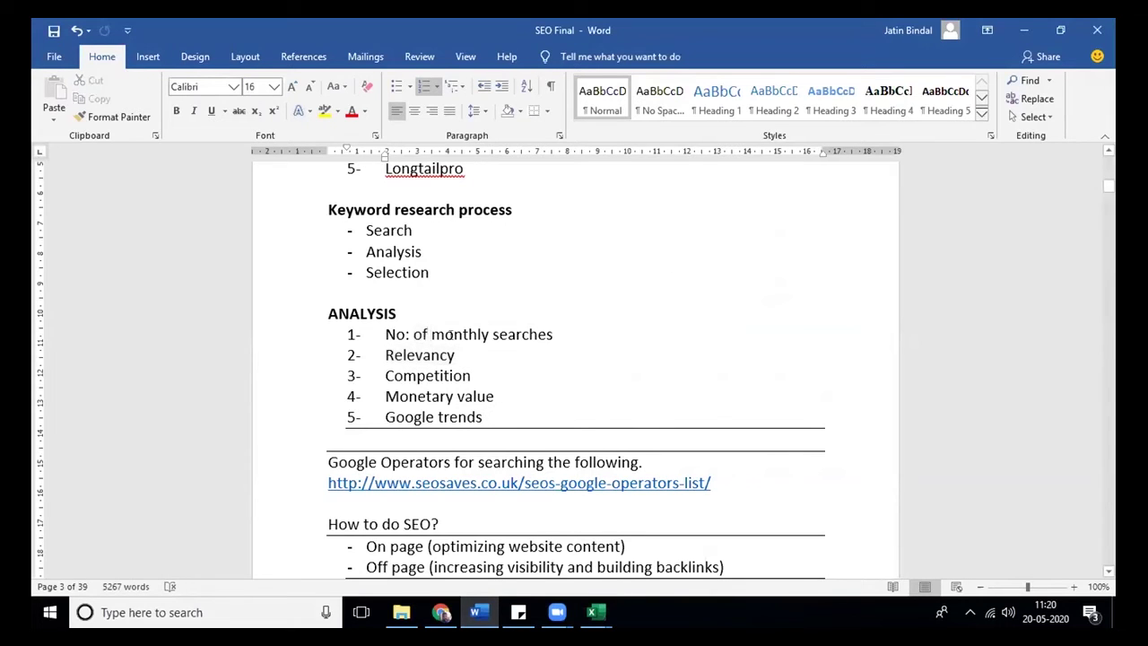
pyautogui.doubleClick(455, 334)
pyautogui.click(454, 334)
pyautogui.doubleClick(418, 356)
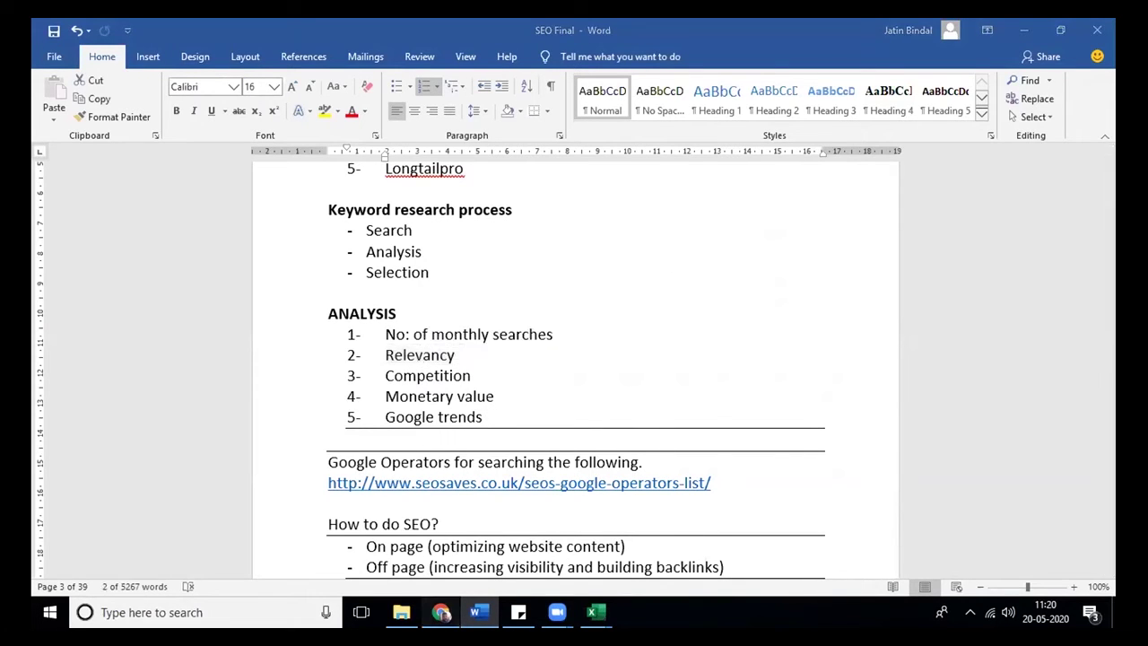
pyautogui.click(440, 612)
# Switch to the Keyword Stats workbook in Excel and copy Sheet1's keyword and monthly-search columns from the header through "home improvement loans"
pyautogui.click(592, 612)
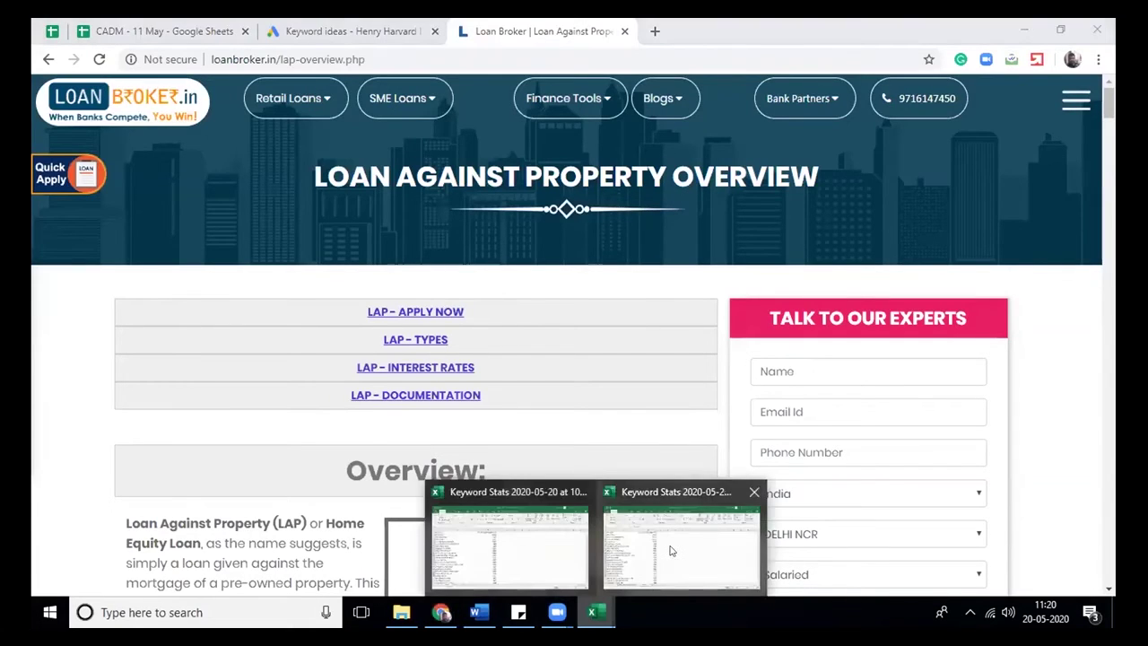
pyautogui.click(670, 547)
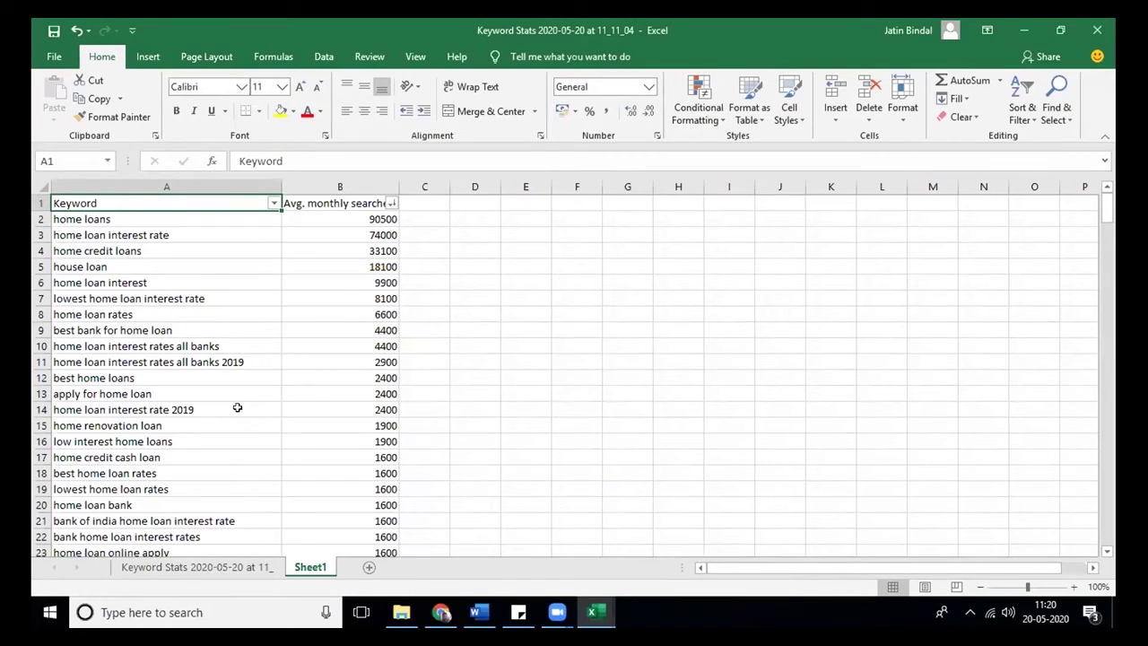
pyautogui.press('Down')
pyautogui.press('Down')
pyautogui.press('Down')
pyautogui.press('Down')
pyautogui.press('Down')
pyautogui.press('Down')
pyautogui.press('Down')
pyautogui.press('Down')
pyautogui.press('Down')
pyautogui.press('Down')
pyautogui.press('Down')
pyautogui.press('Down')
pyautogui.press('Down')
pyautogui.press('Down')
pyautogui.press('Down')
pyautogui.press('Down')
pyautogui.press('Down')
pyautogui.press('Down')
pyautogui.press('Down')
pyautogui.press('Down')
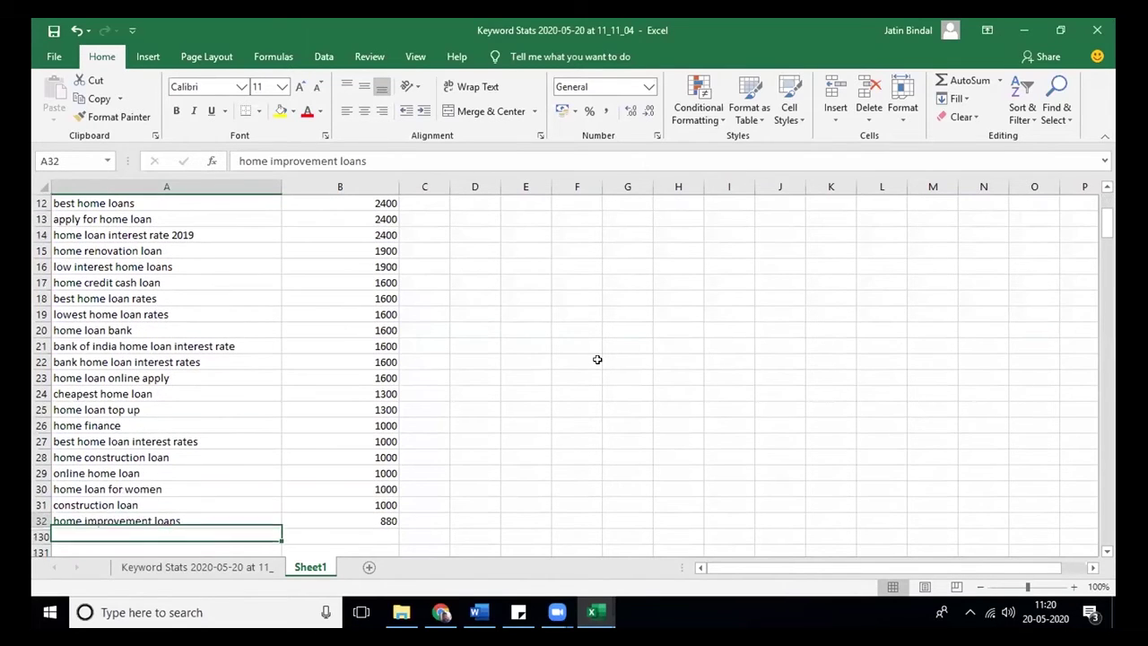
pyautogui.moveTo(320, 520); pyautogui.dragTo(72, 36)
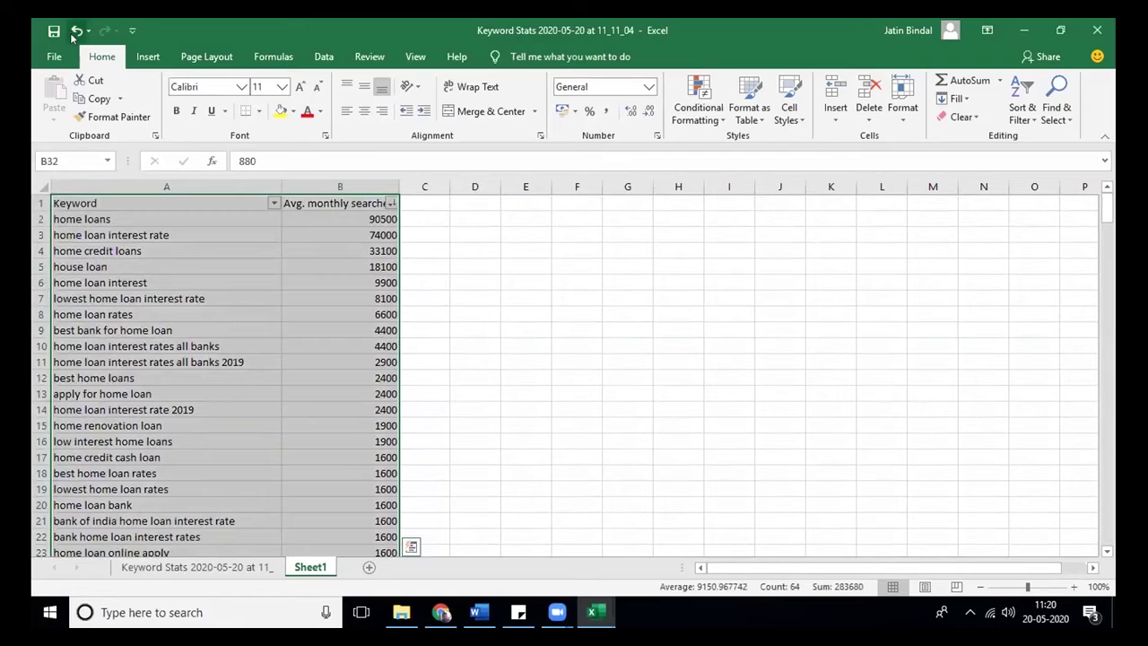
pyautogui.hotkey('ctrl', 'c')
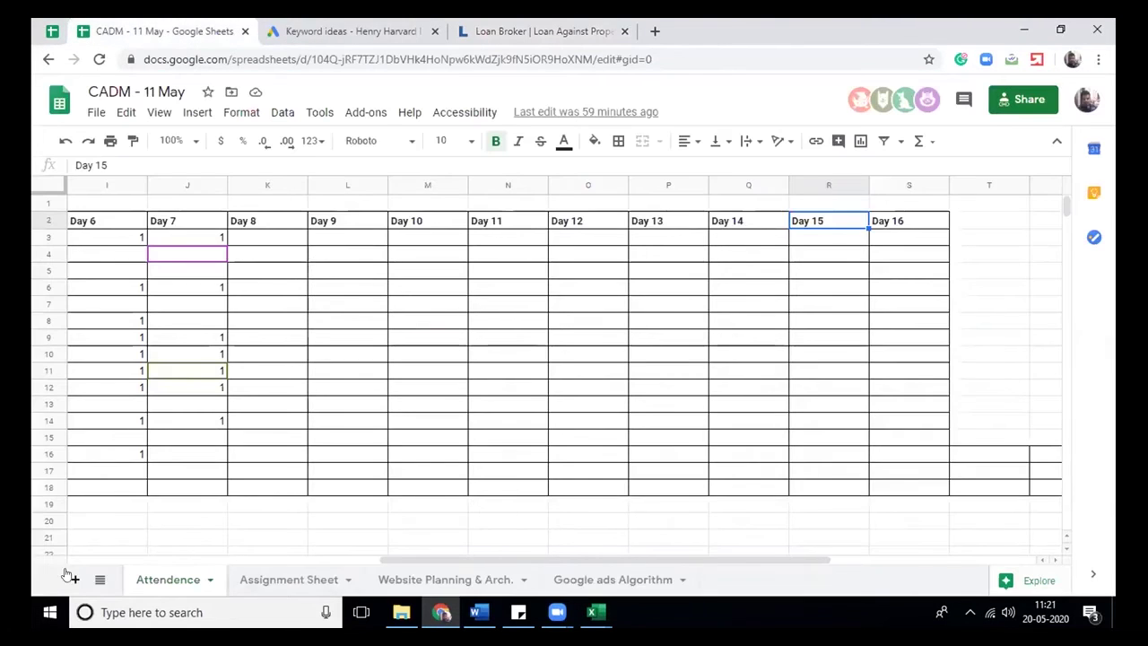
# Add a new sheet to the CADM - 11 May Google Sheets file and name it "Keyword Research"
pyautogui.click(75, 580)
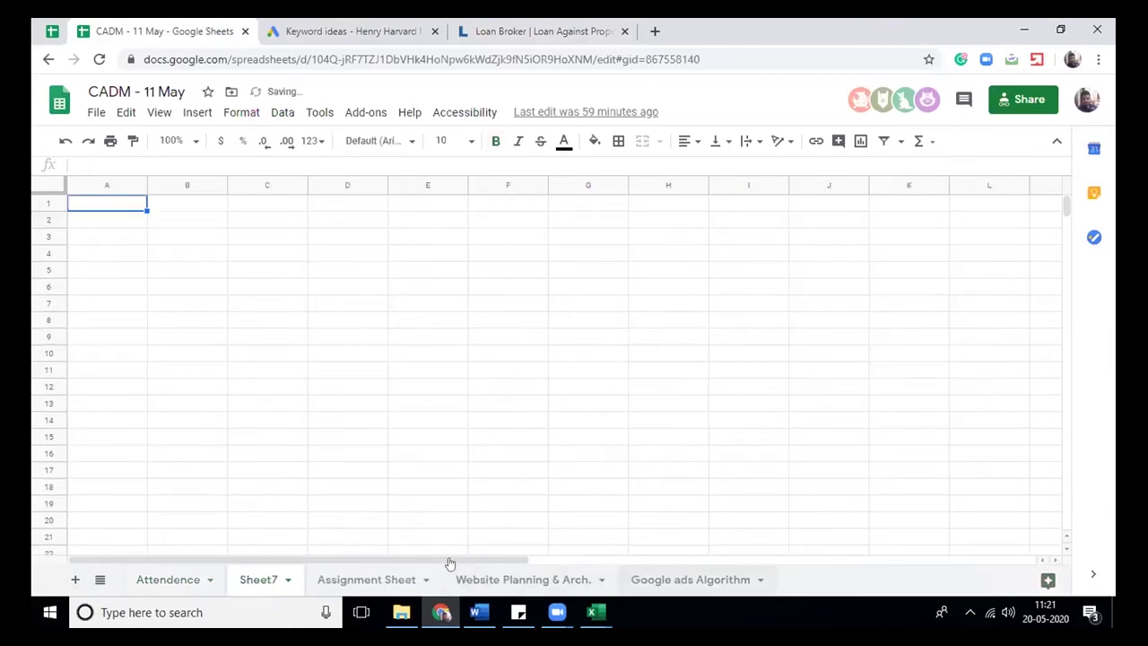
pyautogui.doubleClick(254, 580)
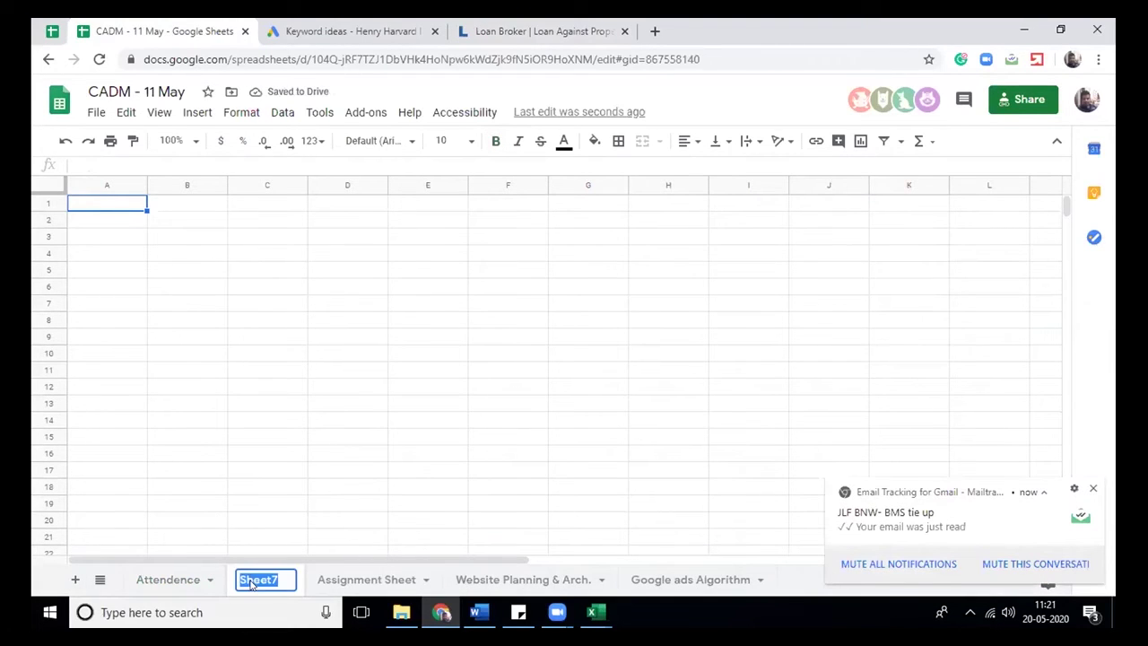
pyautogui.write('Keyword')
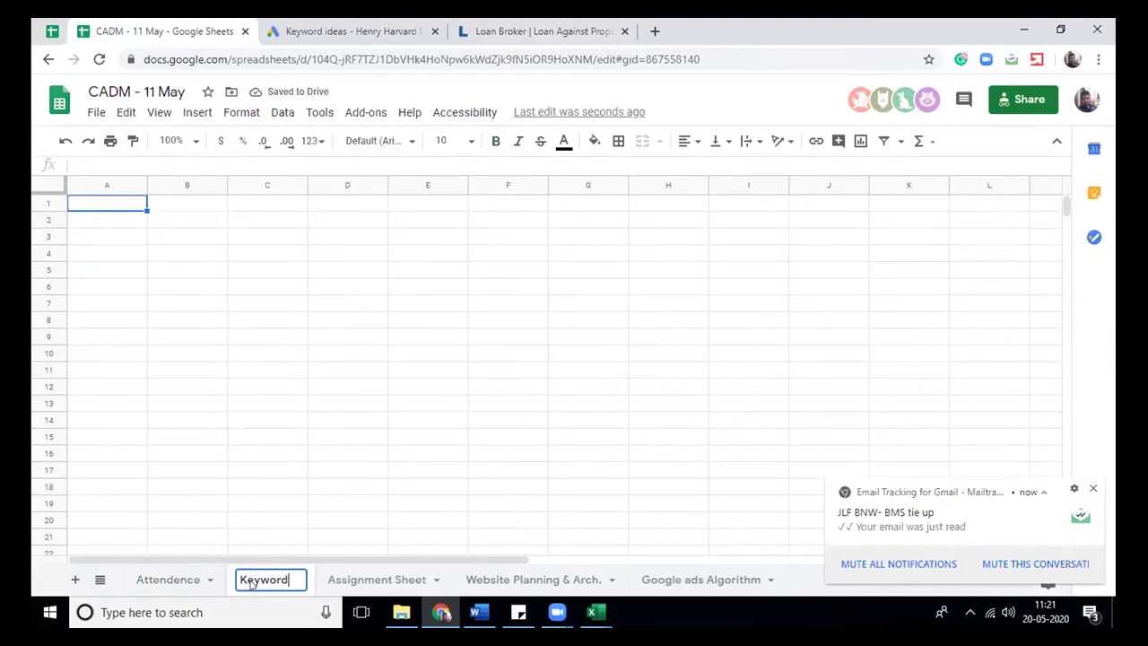
pyautogui.write(' Resea')
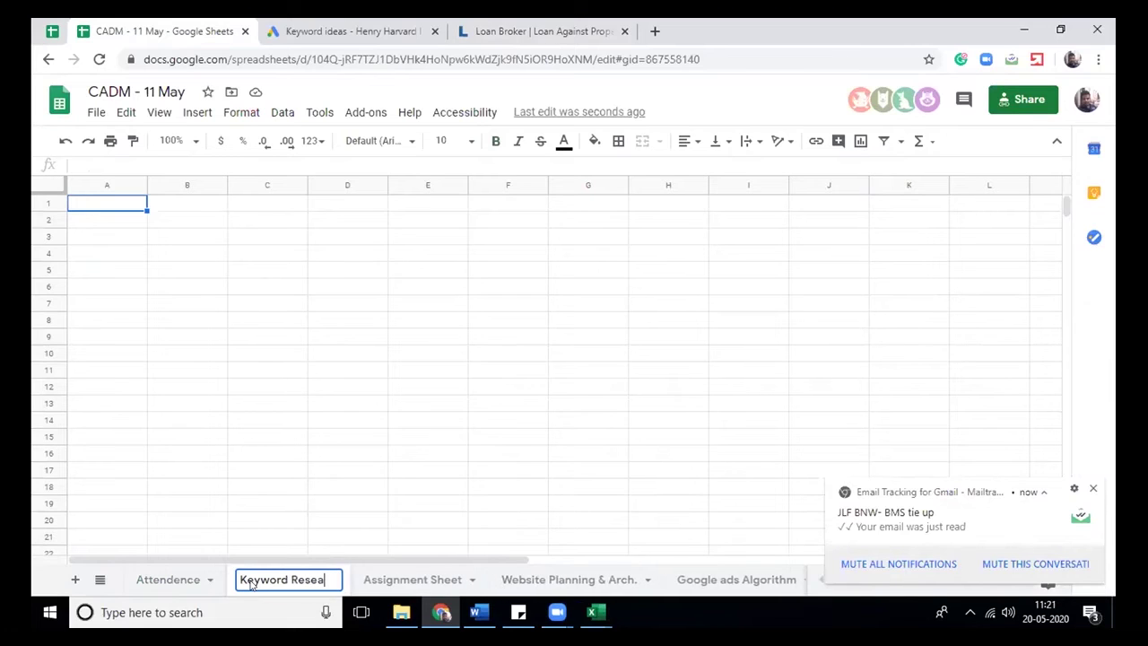
pyautogui.write('rch')
pyautogui.click(353, 469)
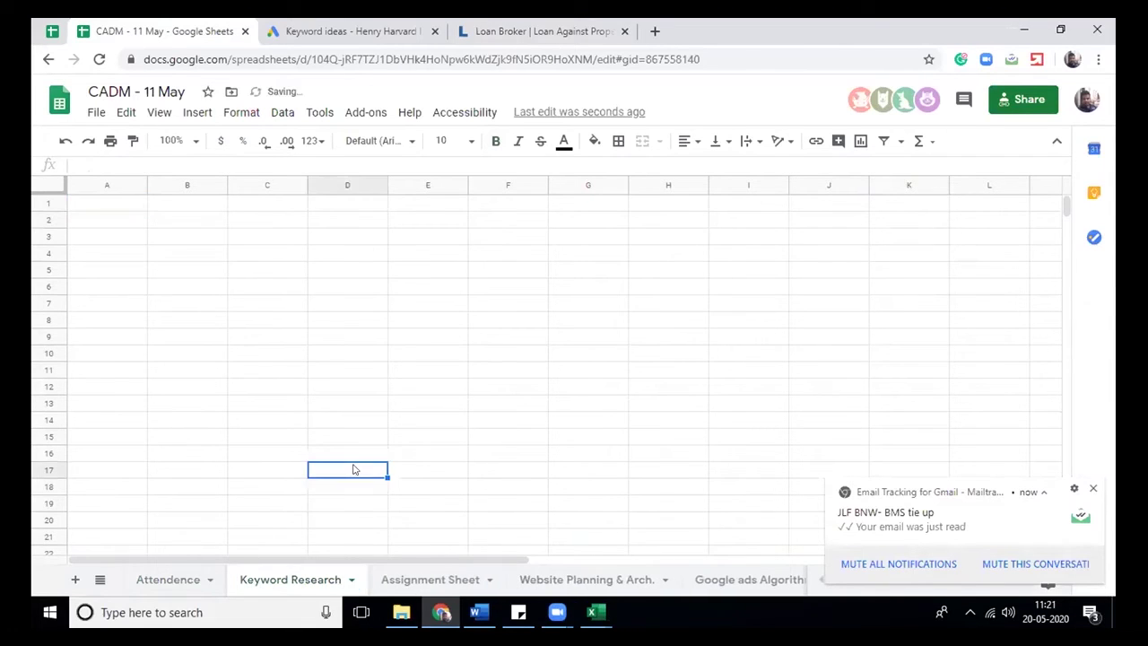
# Paste the copied keywords and monthly searches from cell A1 and fit columns A and B to their contents
pyautogui.click(94, 208)
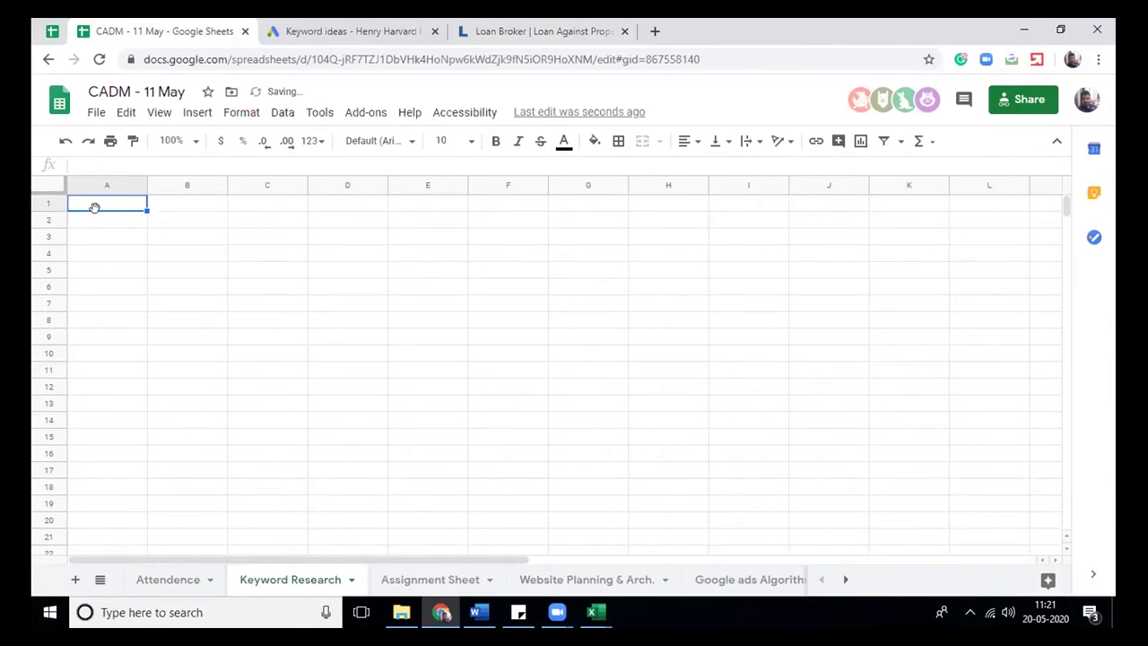
pyautogui.hotkey('ctrl', 'v')
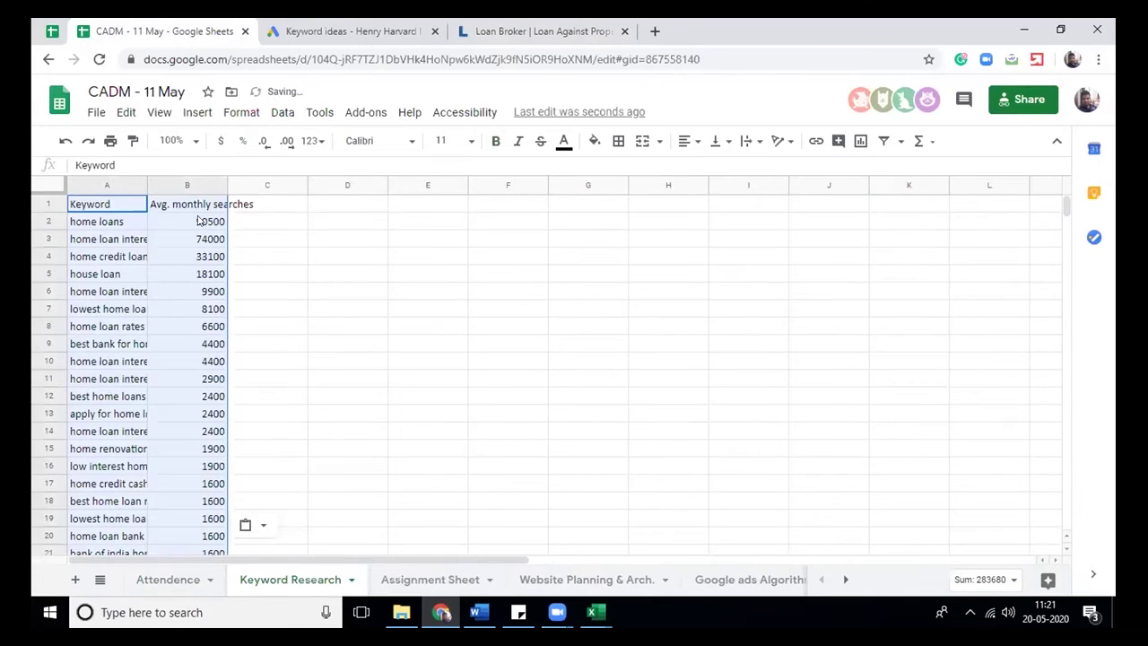
pyautogui.moveTo(1067, 203)
pyautogui.mouseDown()
pyautogui.moveTo(1066, 219)
pyautogui.moveTo(1065, 200)
pyautogui.mouseUp()
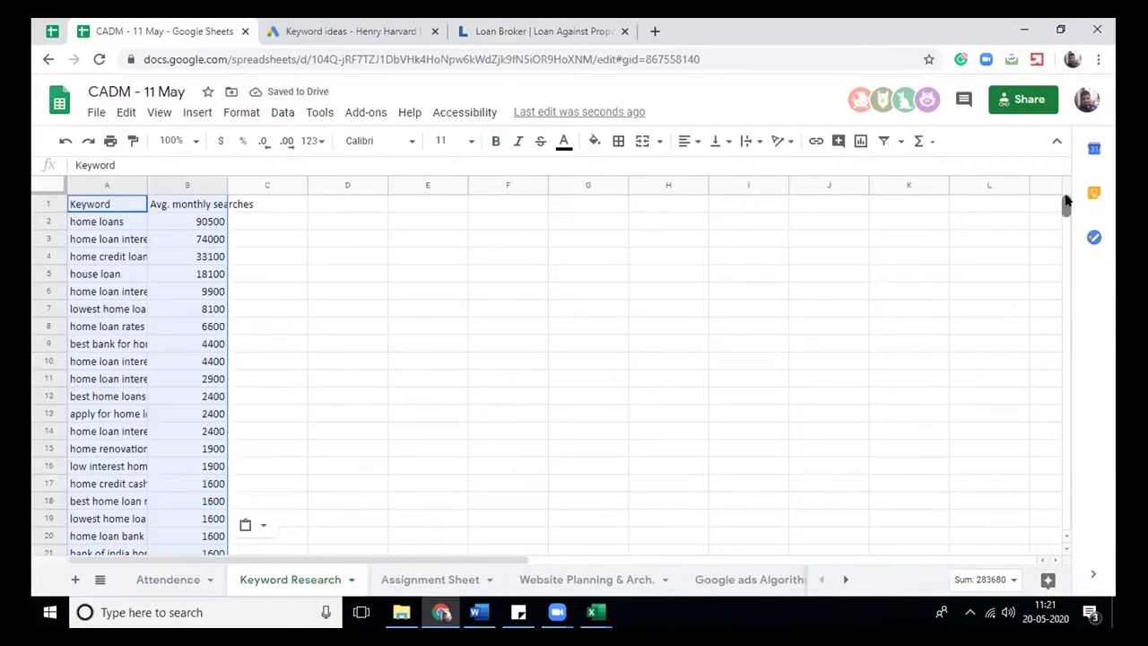
pyautogui.doubleClick(226, 185)
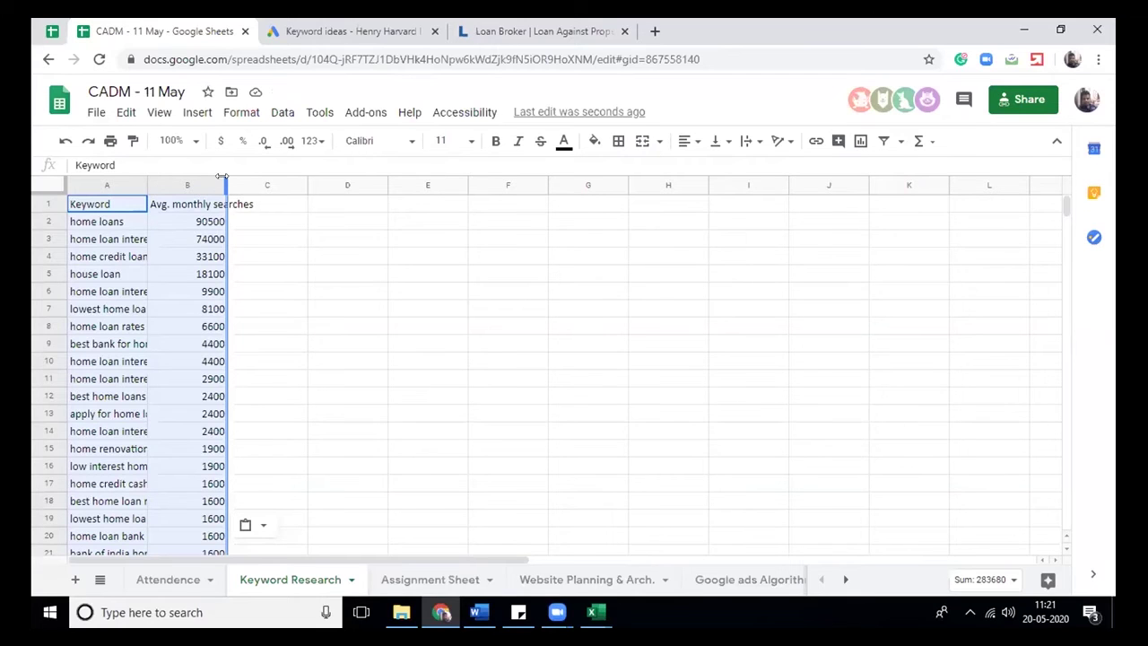
pyautogui.doubleClick(146, 183)
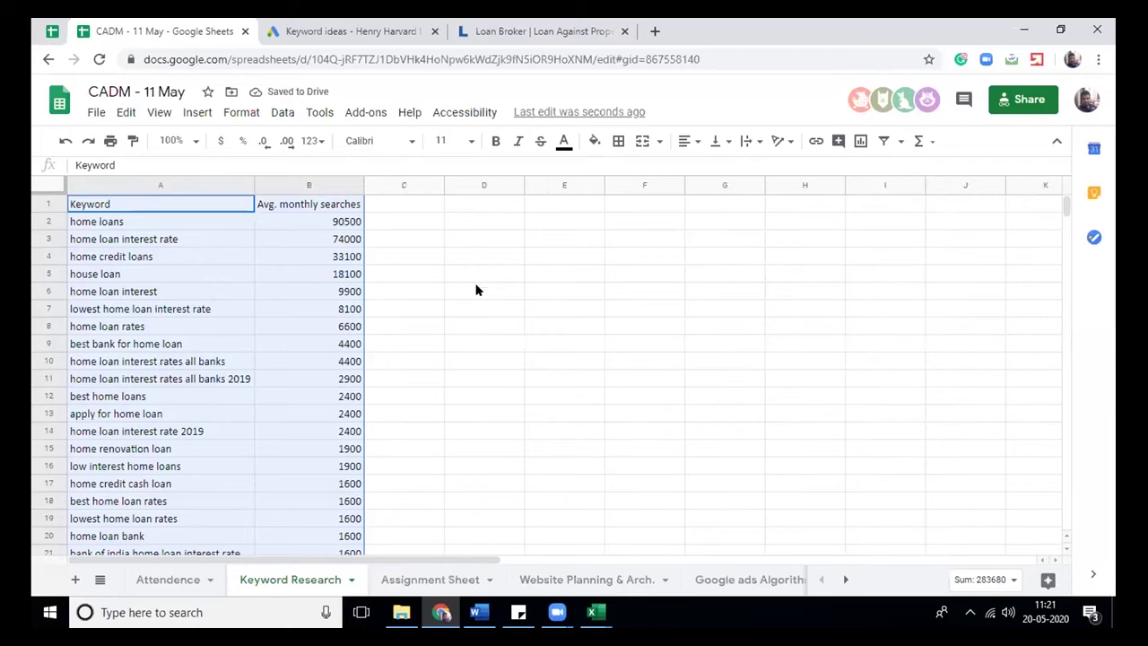
# Add the column heading "Competition" in cell C1
pyautogui.click(402, 205)
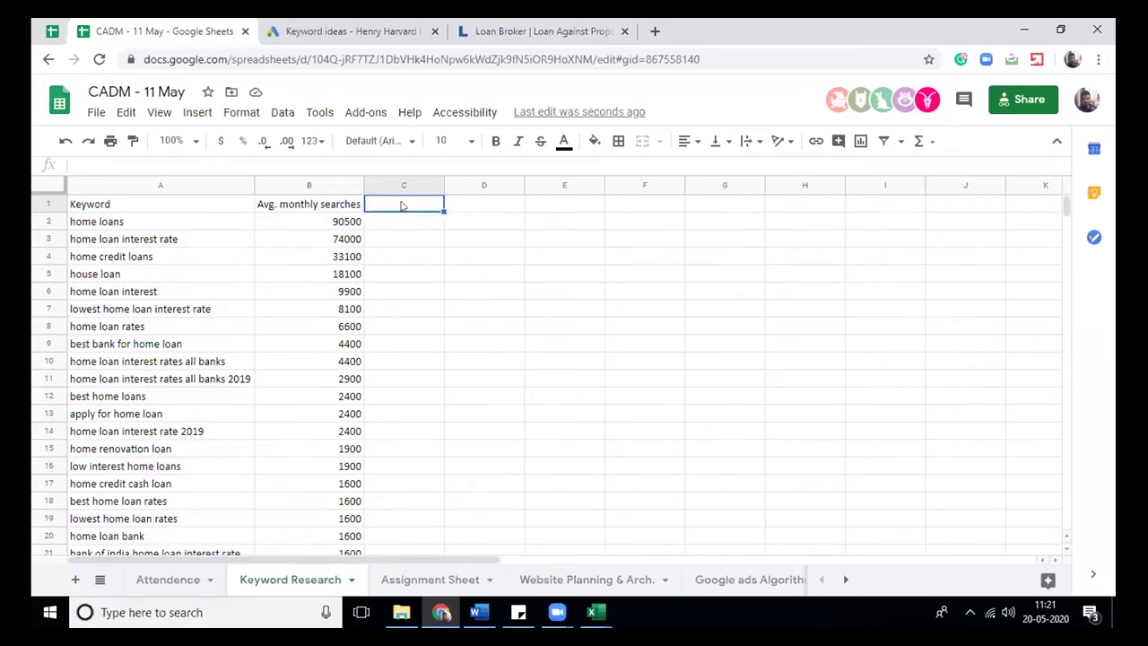
pyautogui.write('Competi')
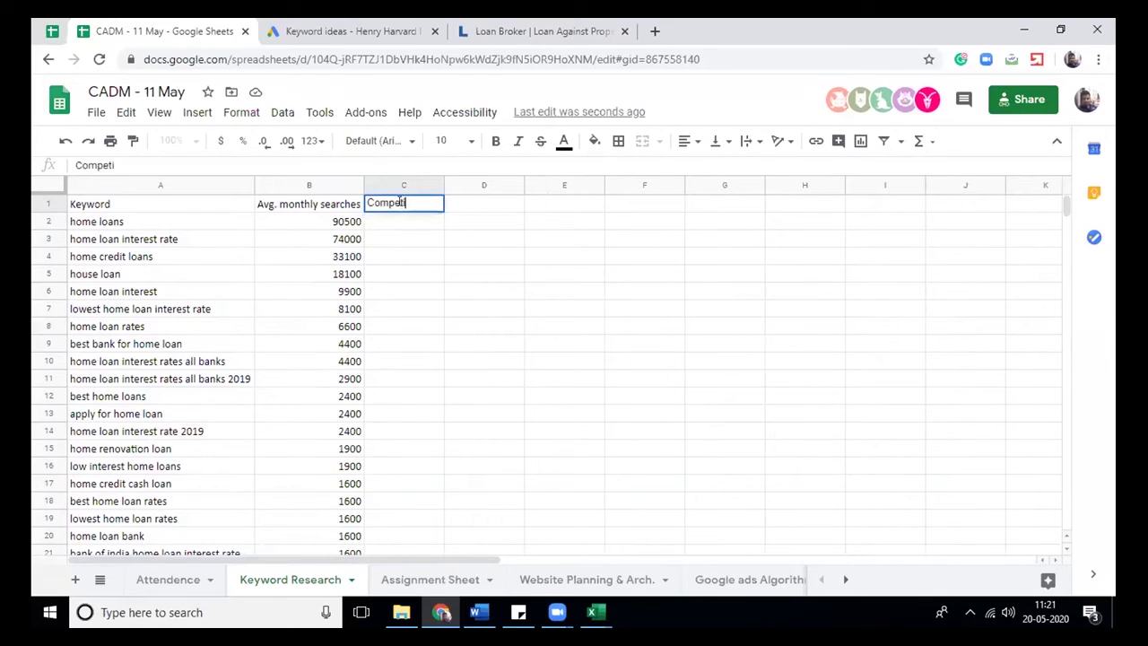
pyautogui.write('tion')
pyautogui.click(516, 278)
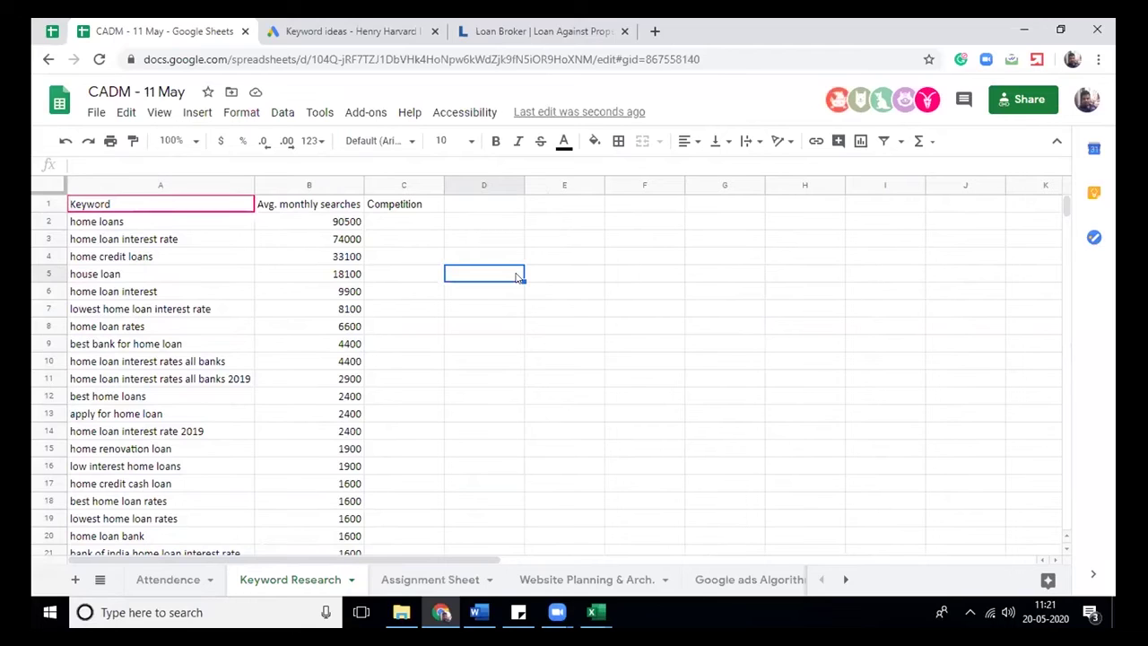
pyautogui.moveTo(114, 202)
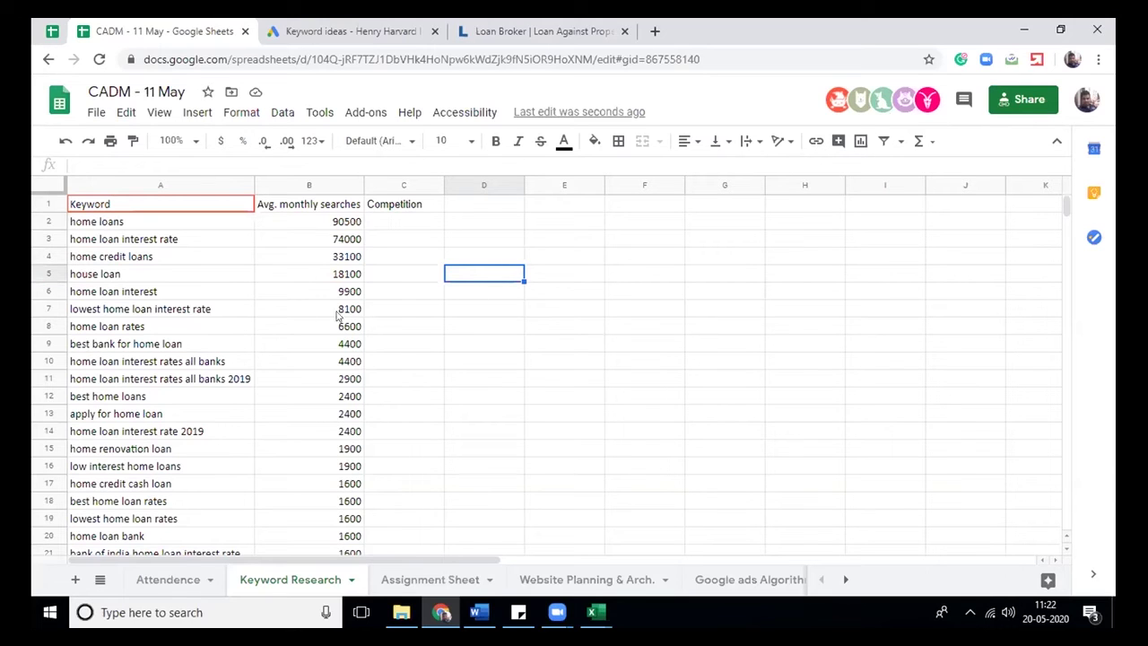
# Search Google for the keyword "home loans" in an incognito Chrome window and copy the number of results
pyautogui.click(405, 229)
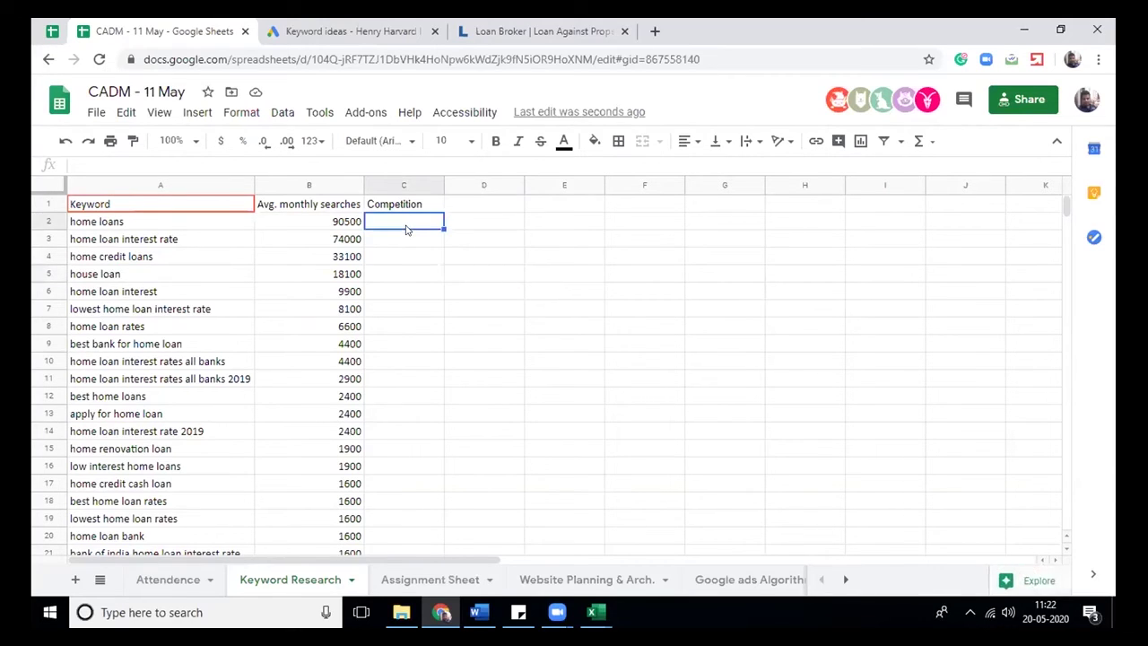
pyautogui.click(190, 232)
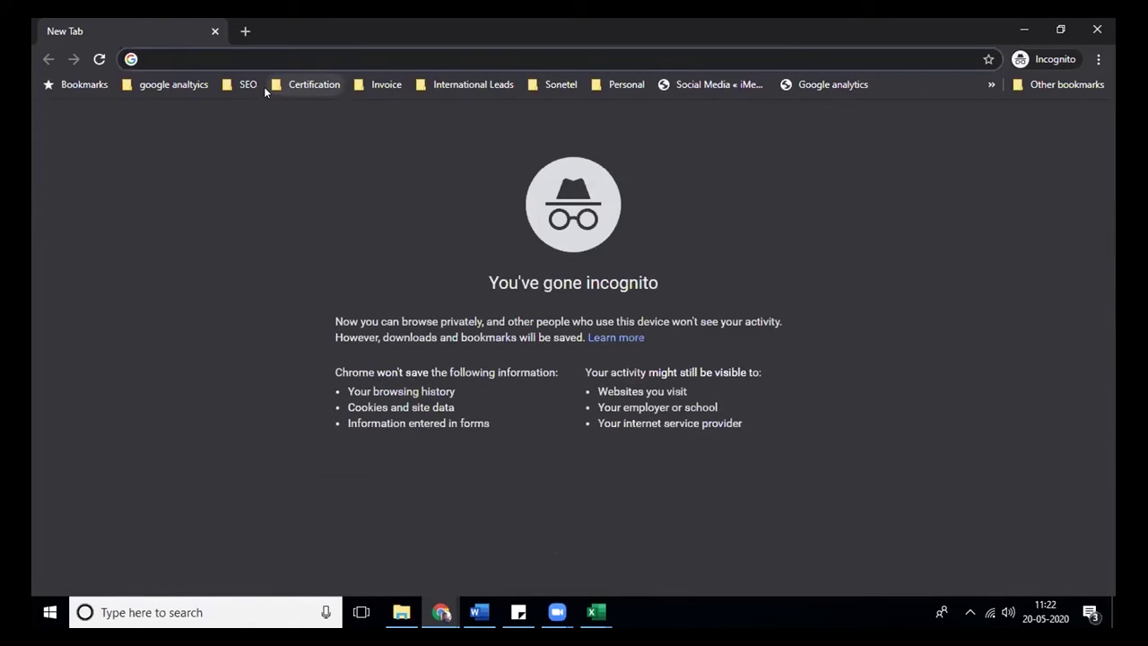
pyautogui.write('home loans')
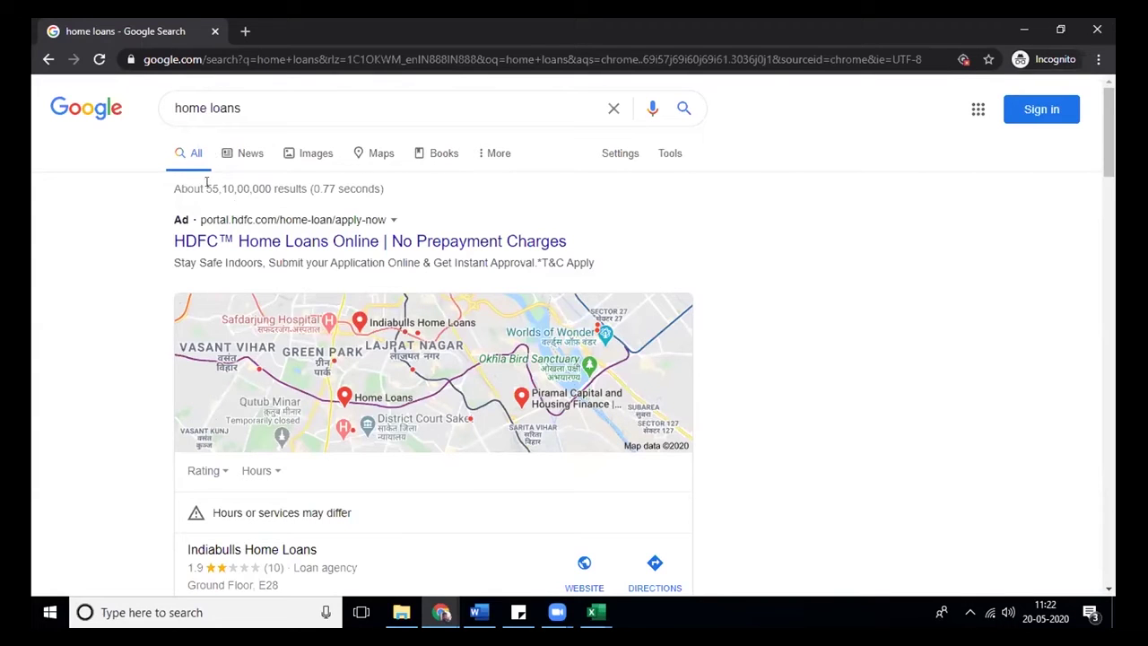
pyautogui.moveTo(206, 189); pyautogui.dragTo(271, 189)
pyautogui.hotkey('ctrl', 'c')
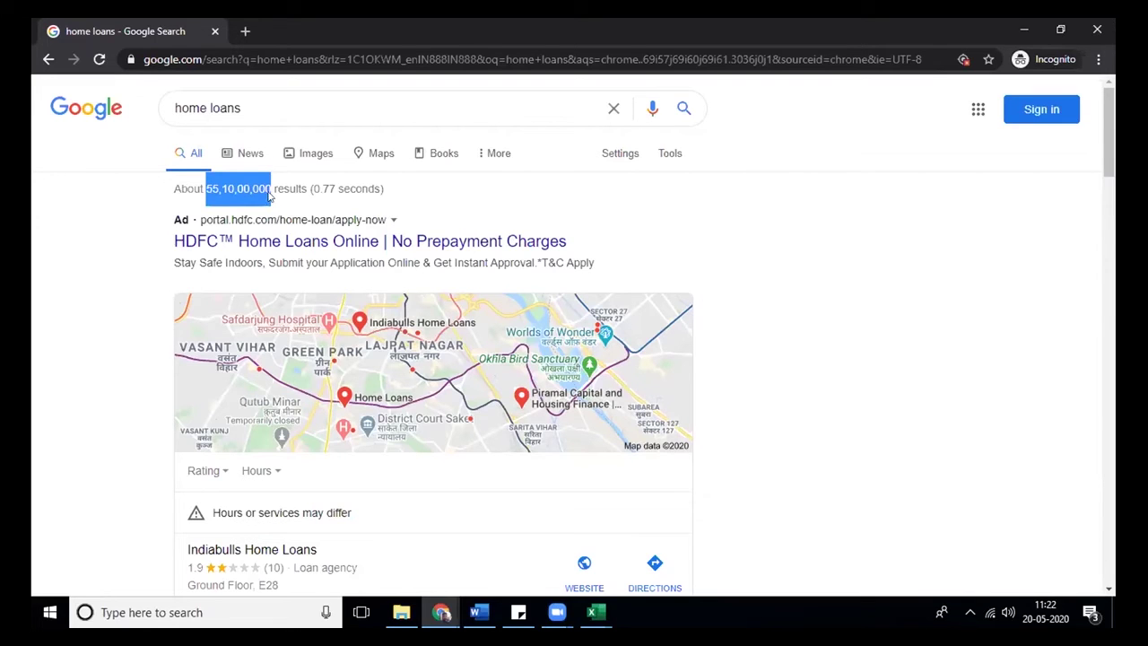
# Return to the Keyword Research sheet, paste the result count for "home loans" in C2 and strip its commas to give 551000000
pyautogui.hotkey('alt', 'Tab')
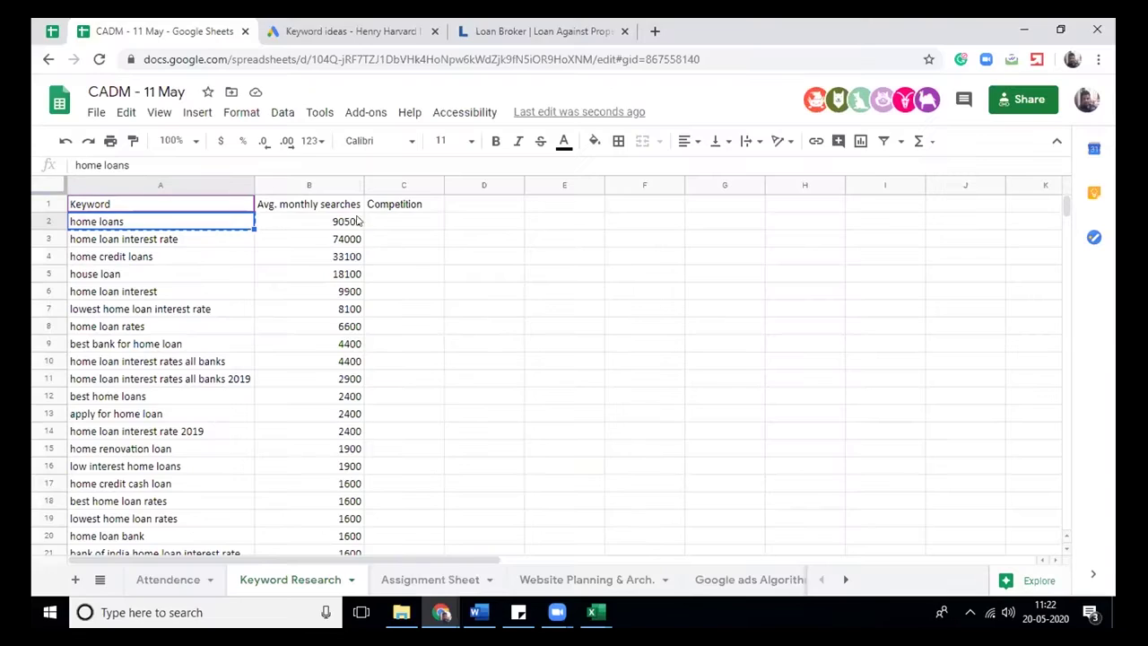
pyautogui.click(381, 223)
pyautogui.hotkey('ctrl', 'v')
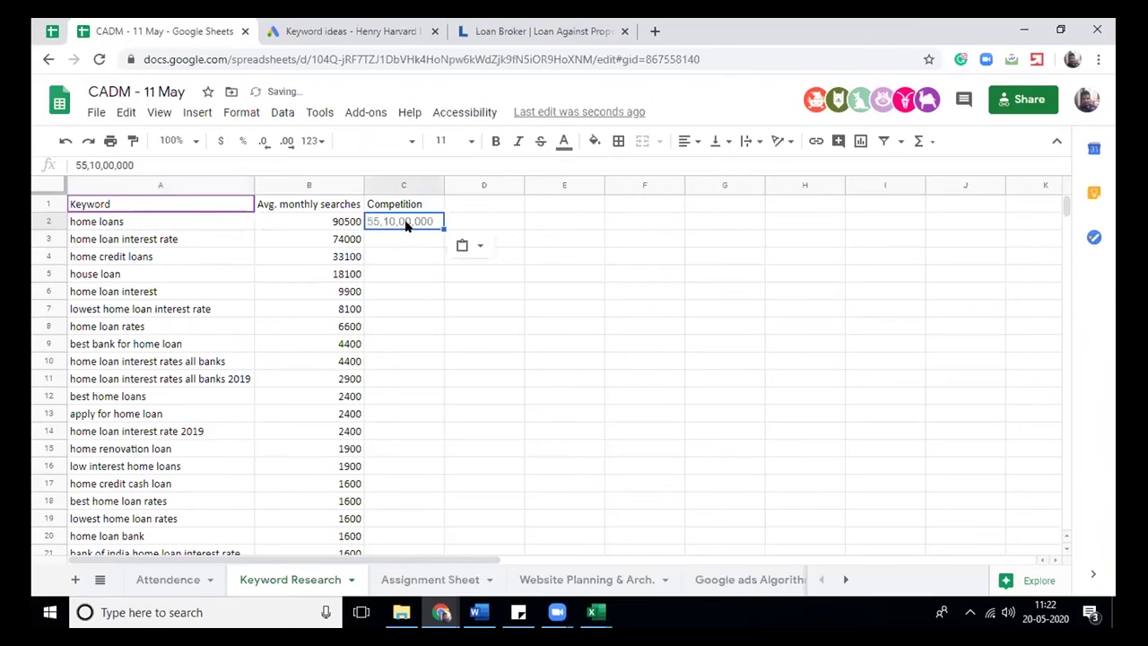
pyautogui.doubleClick(406, 220)
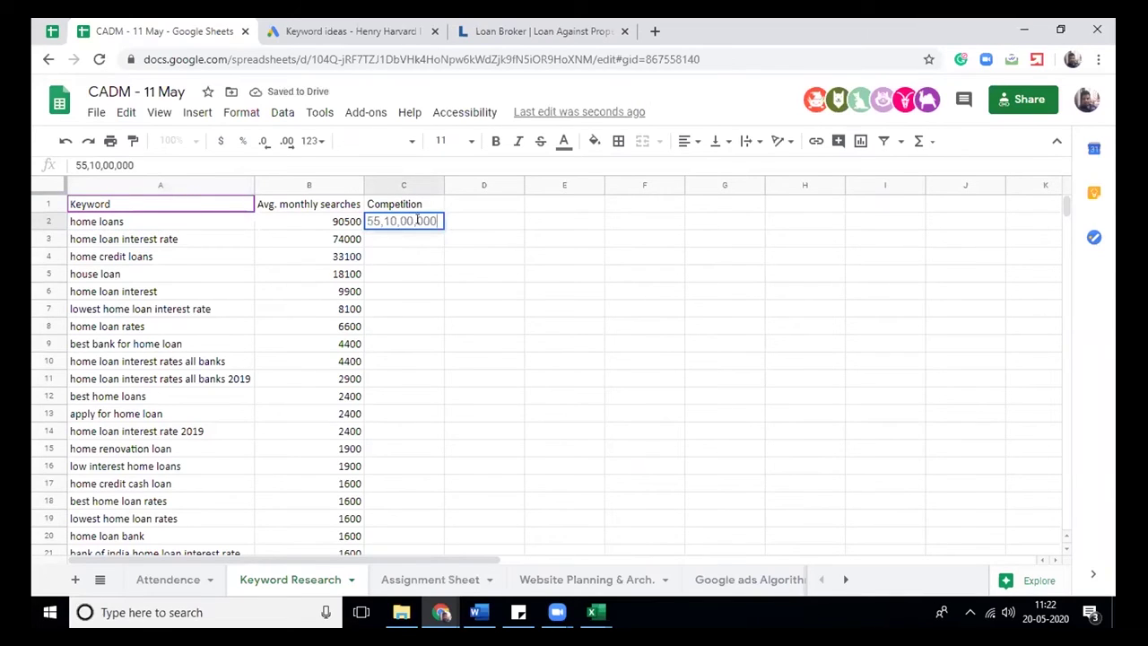
pyautogui.press('BackSpace')
pyautogui.press('BackSpace')
pyautogui.press('Left')
pyautogui.press('Left')
pyautogui.press('BackSpace')
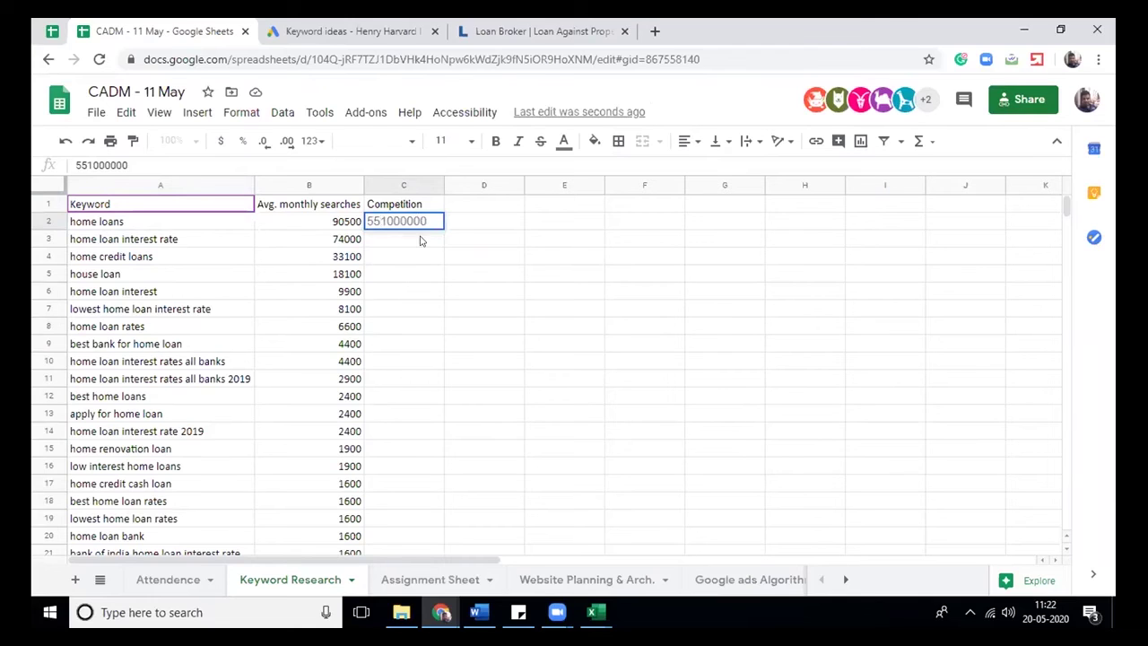
pyautogui.click(421, 241)
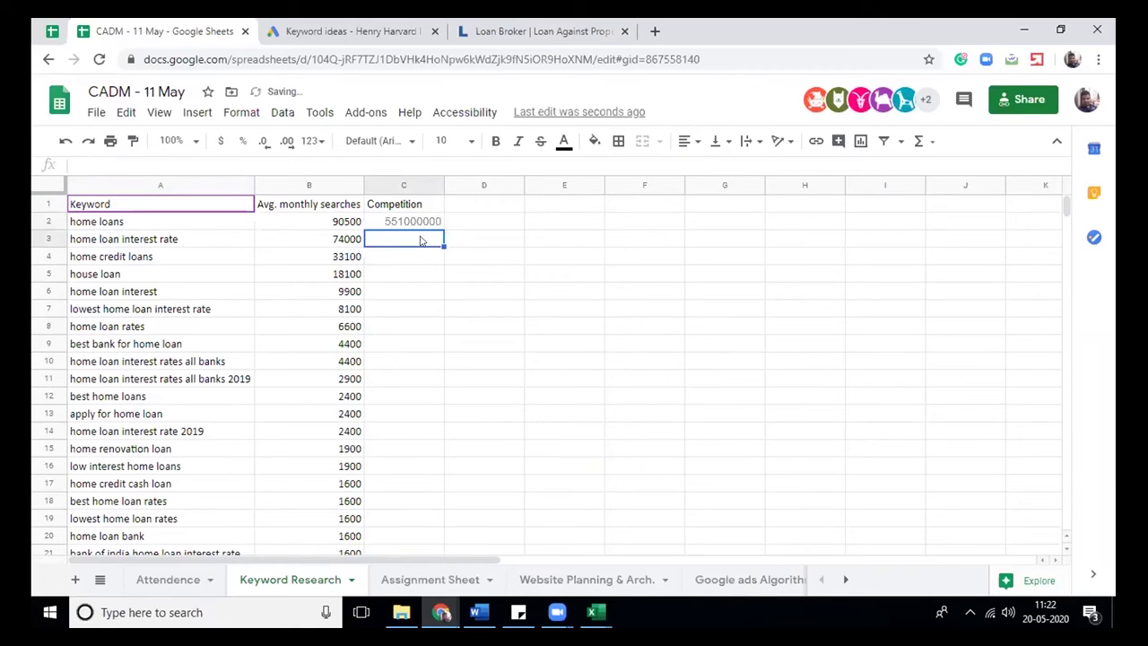
# Search Google for the keyword "home loan interest rate" in the incognito window and copy the number of results
pyautogui.click(130, 243)
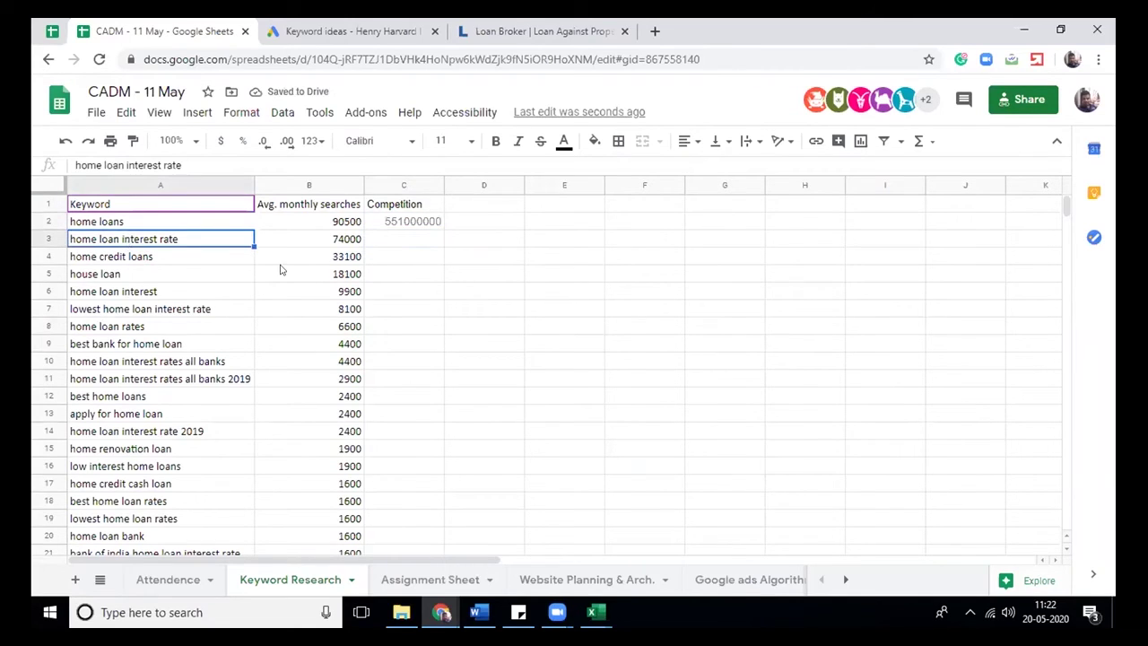
pyautogui.hotkey('alt', 'Tab')
pyautogui.click(272, 114)
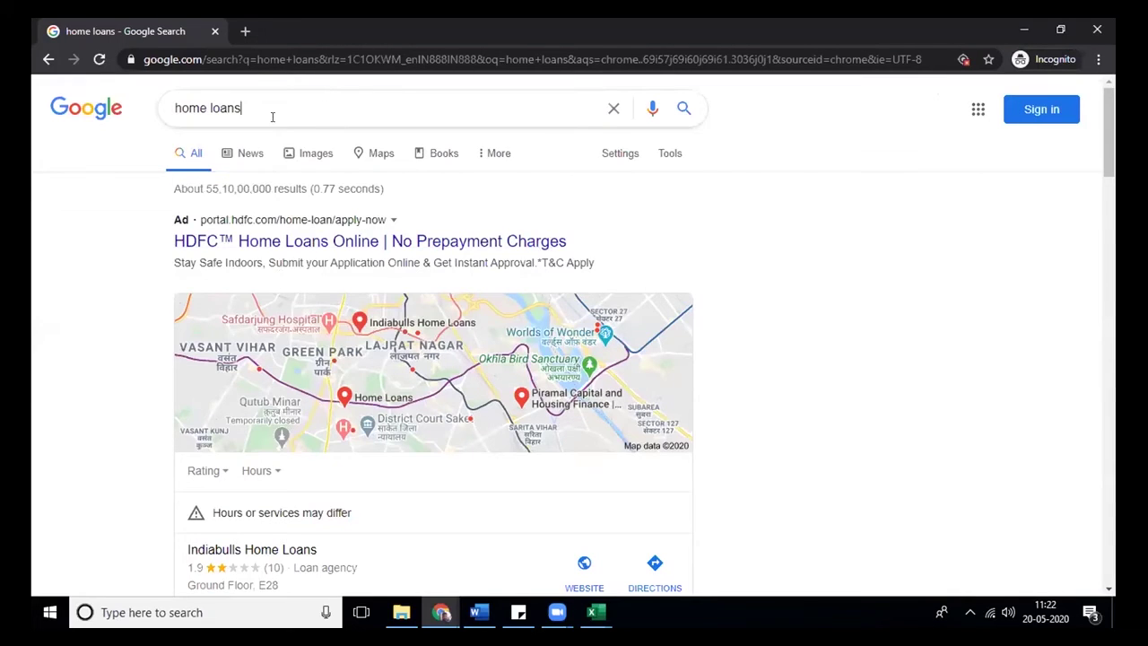
pyautogui.hotkey('ctrl', 'a')
pyautogui.write('home loan interest rate')
pyautogui.press('Return')
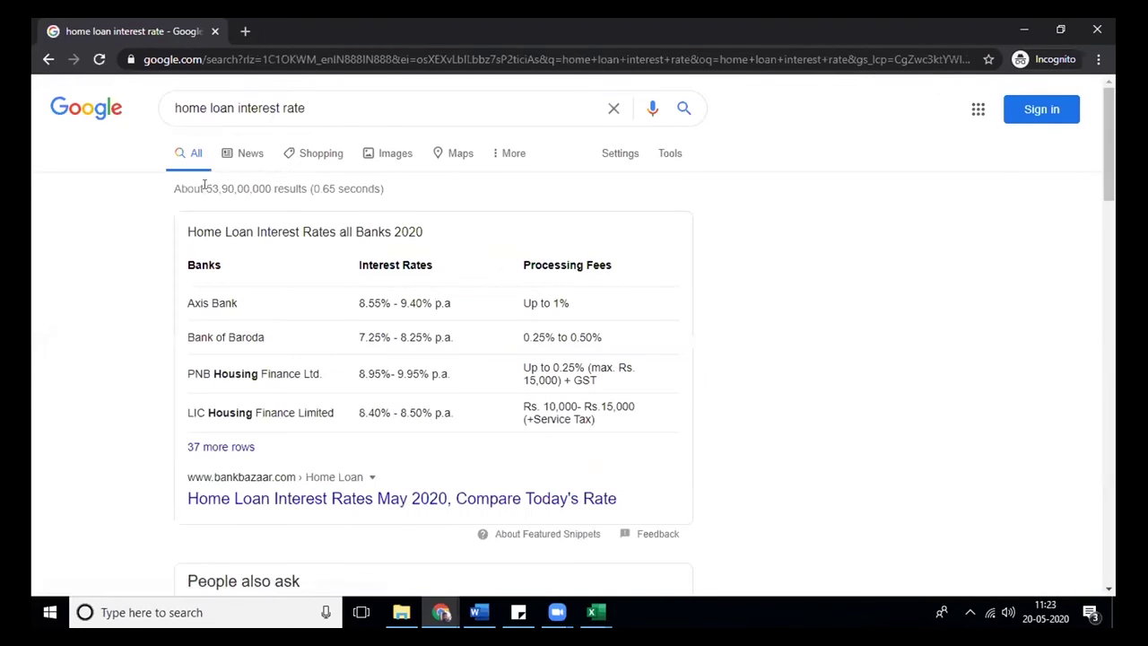
pyautogui.moveTo(205, 189); pyautogui.dragTo(269, 188)
pyautogui.hotkey('ctrl', 'c')
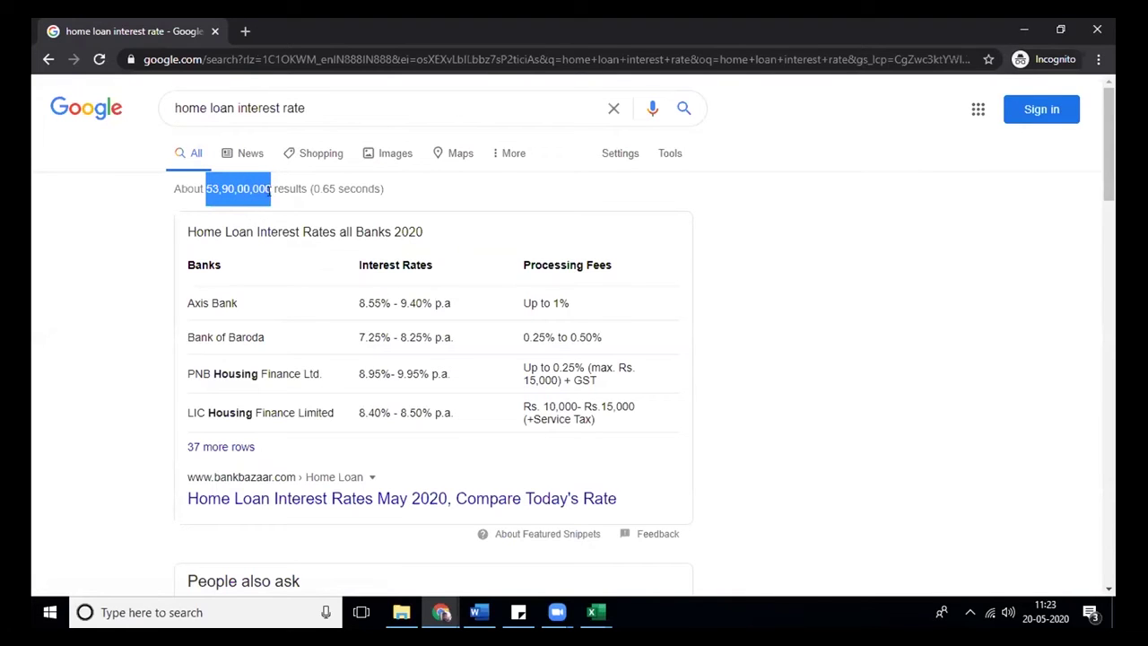
# Return to the sheet, paste the result count for "home loan interest rate" in C3 and strip its commas to give 539000000
pyautogui.hotkey('alt', 'Tab')
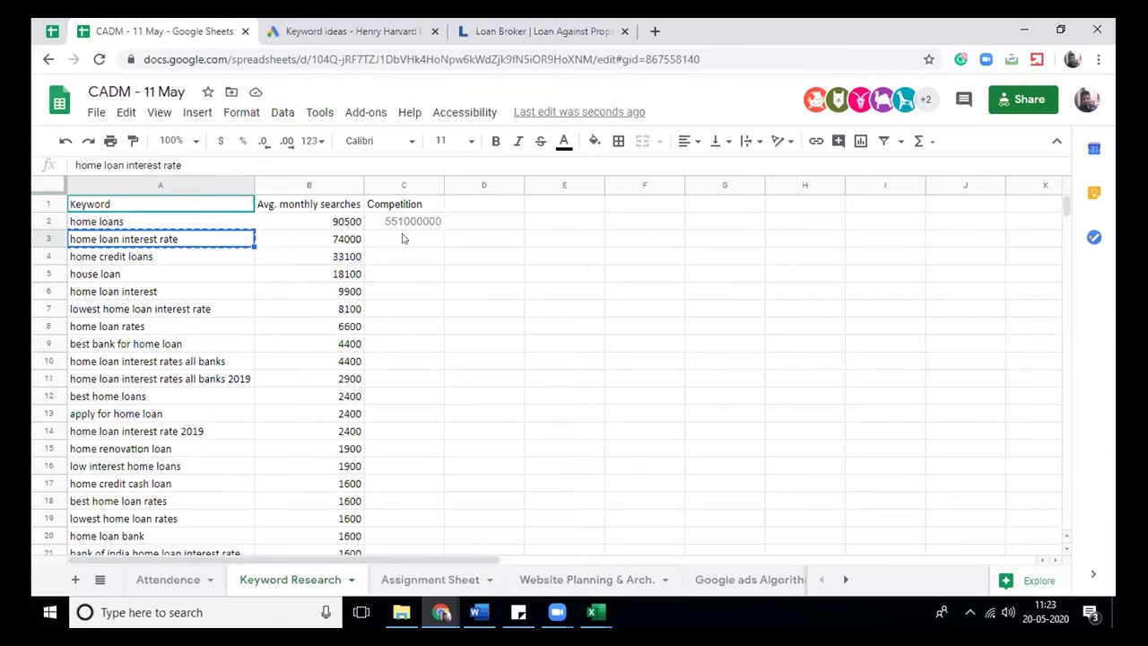
pyautogui.click(403, 238)
pyautogui.hotkey('ctrl', 'v')
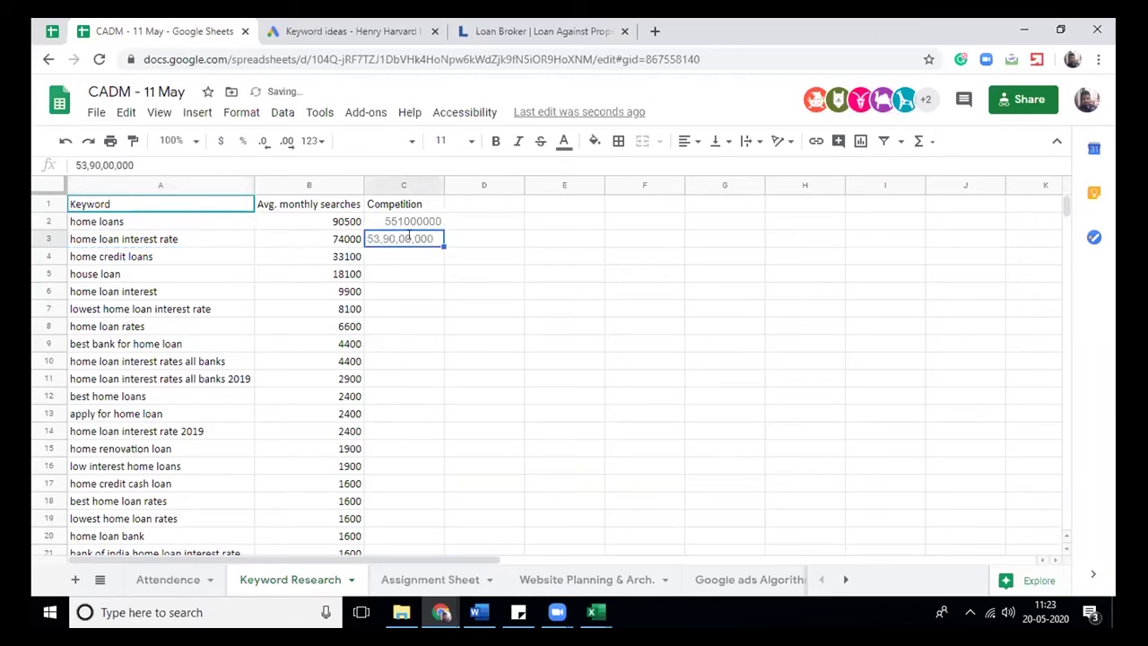
pyautogui.press('Left')
pyautogui.press('Left')
pyautogui.press('Left')
pyautogui.press('BackSpace')
pyautogui.press('Left')
pyautogui.press('Left')
pyautogui.press('BackSpace')
pyautogui.press('Left')
pyautogui.press('BackSpace')
pyautogui.click(620, 280)
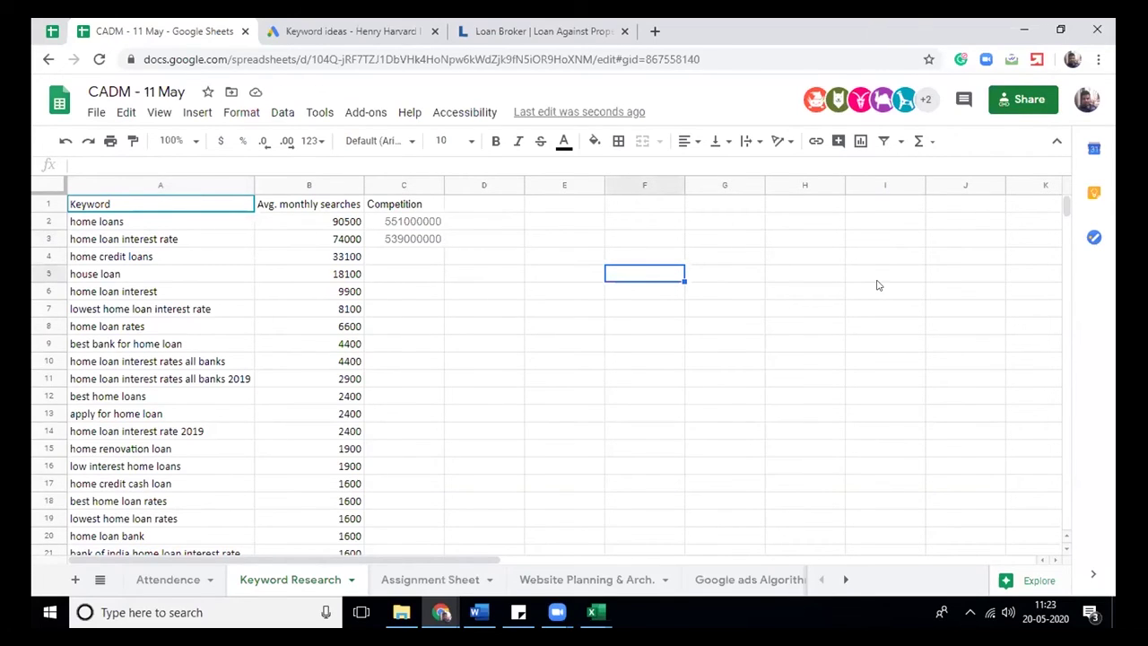
# View the list of people currently viewing the shared spreadsheet
pyautogui.click(404, 63)
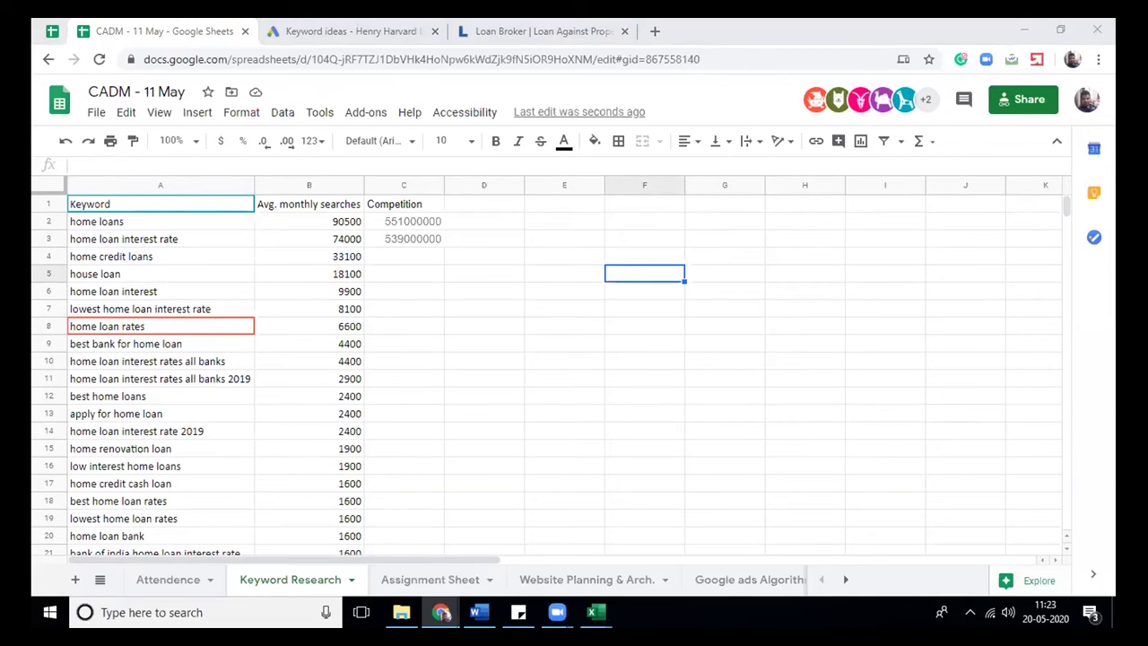
pyautogui.click(927, 102)
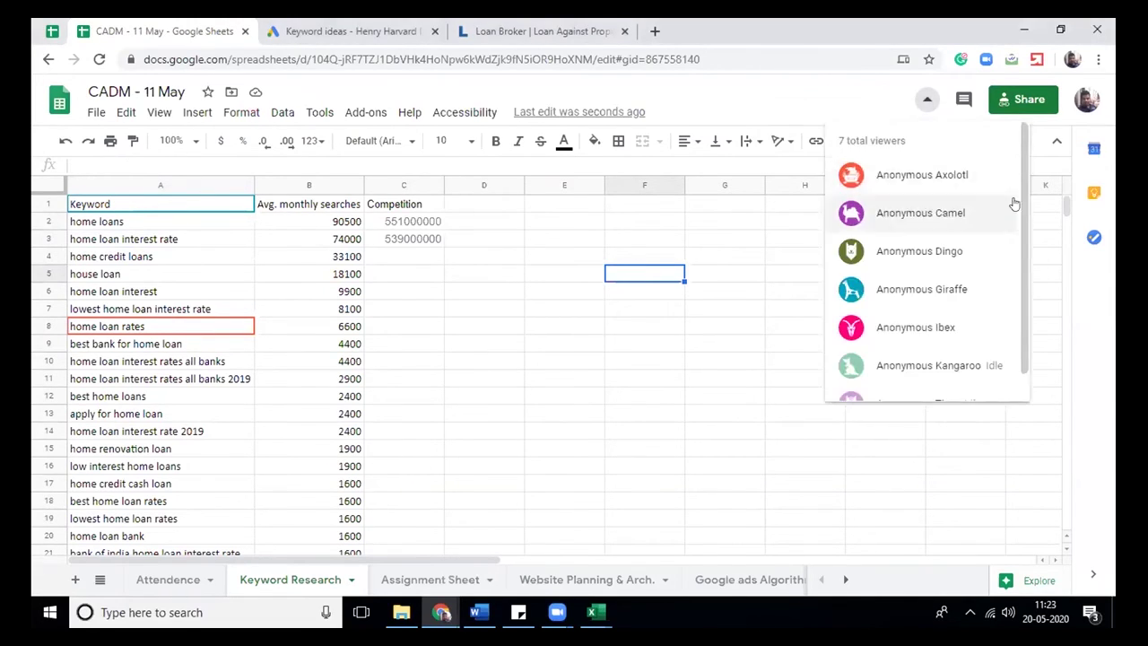
pyautogui.scroll(-1, 1026, 207)
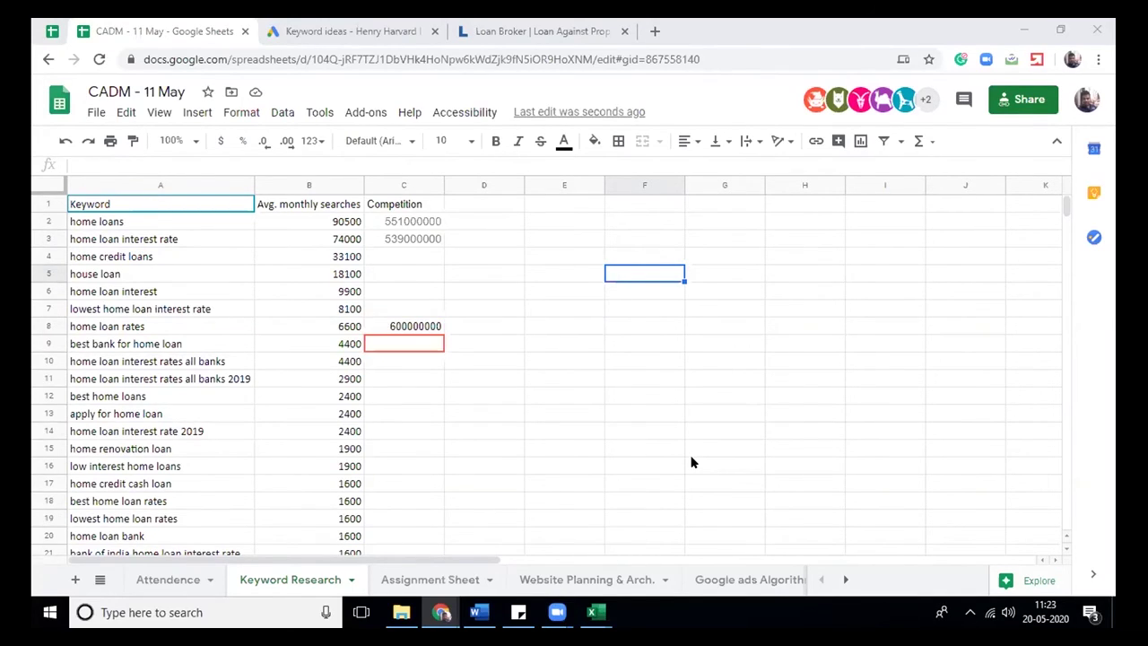
# Copy the keyword "construction loan" from A31 of the Keyword Research sheet
pyautogui.moveTo(1065, 205); pyautogui.dragTo(1065, 171)
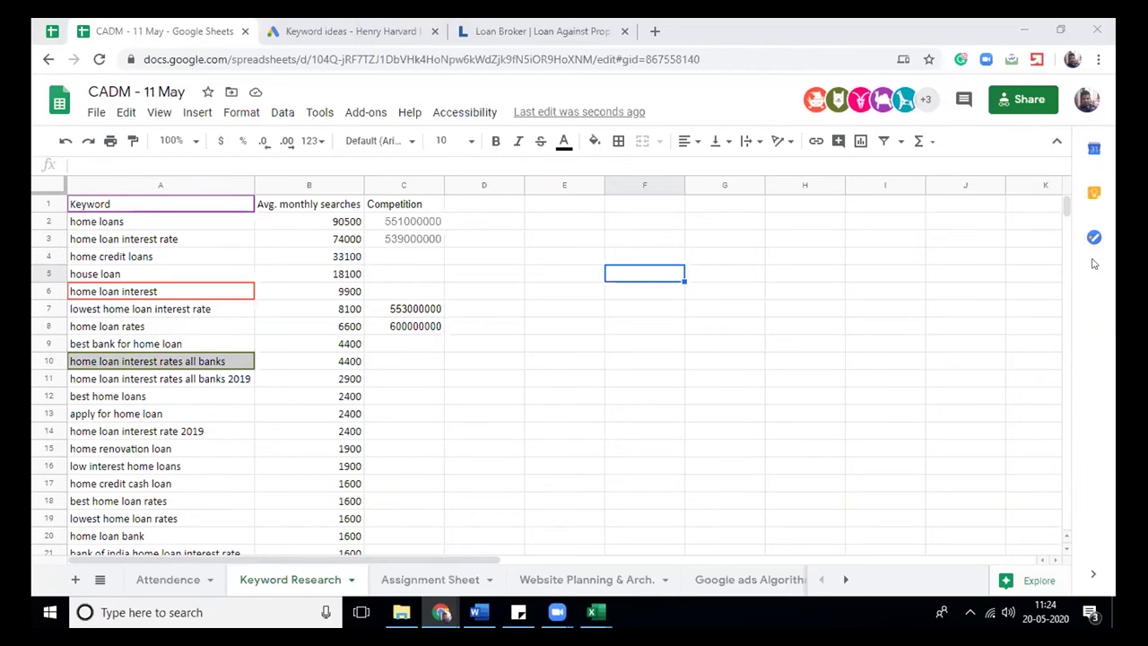
pyautogui.moveTo(1065, 214); pyautogui.dragTo(1065, 218)
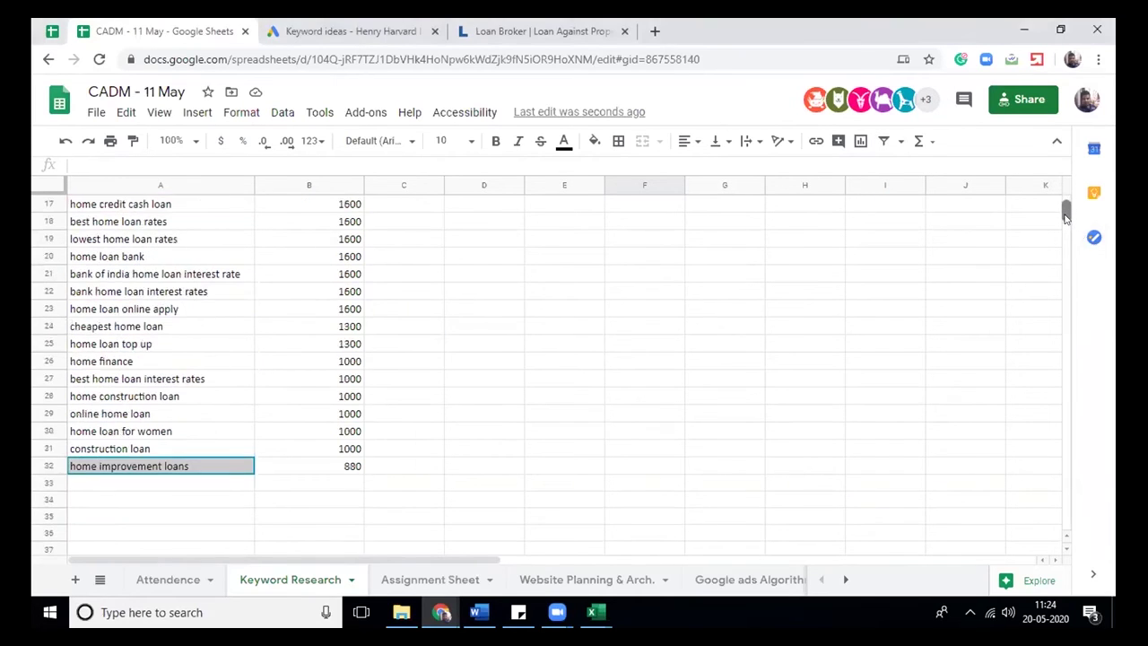
pyautogui.scroll(-1, 1066, 218)
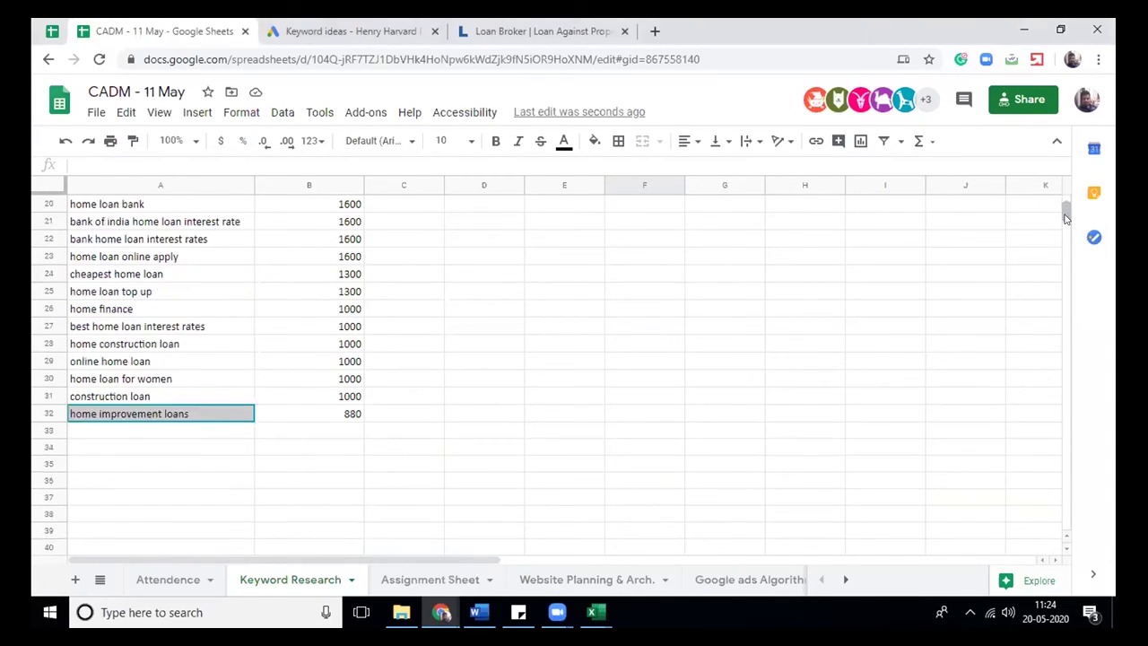
pyautogui.click(154, 401)
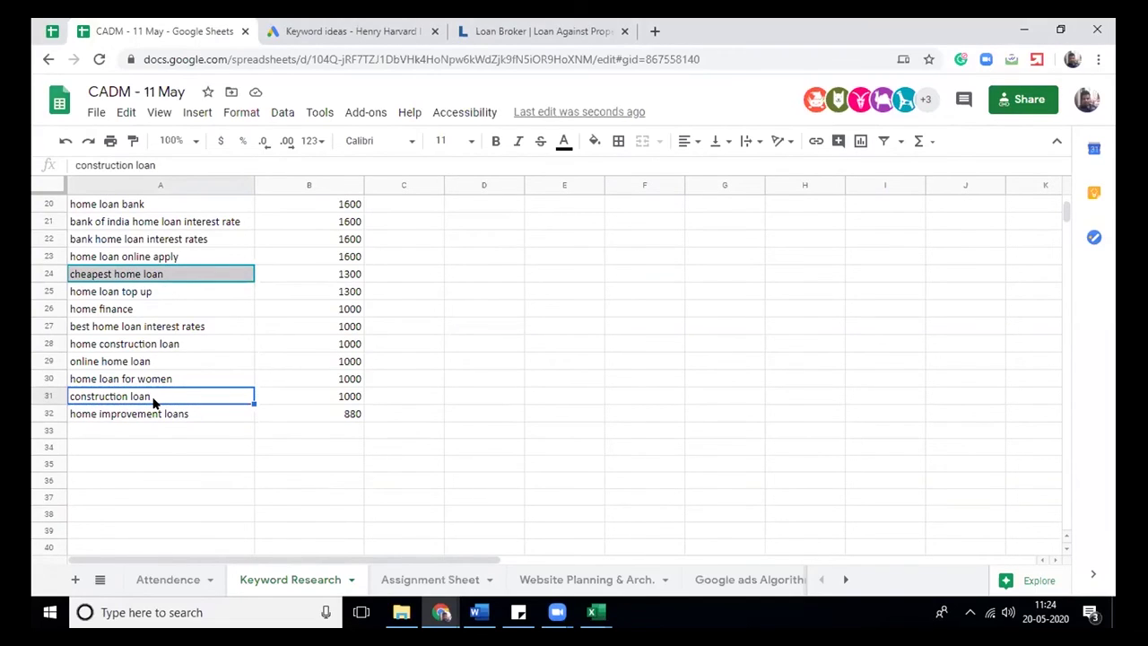
pyautogui.hotkey('ctrl', 'c')
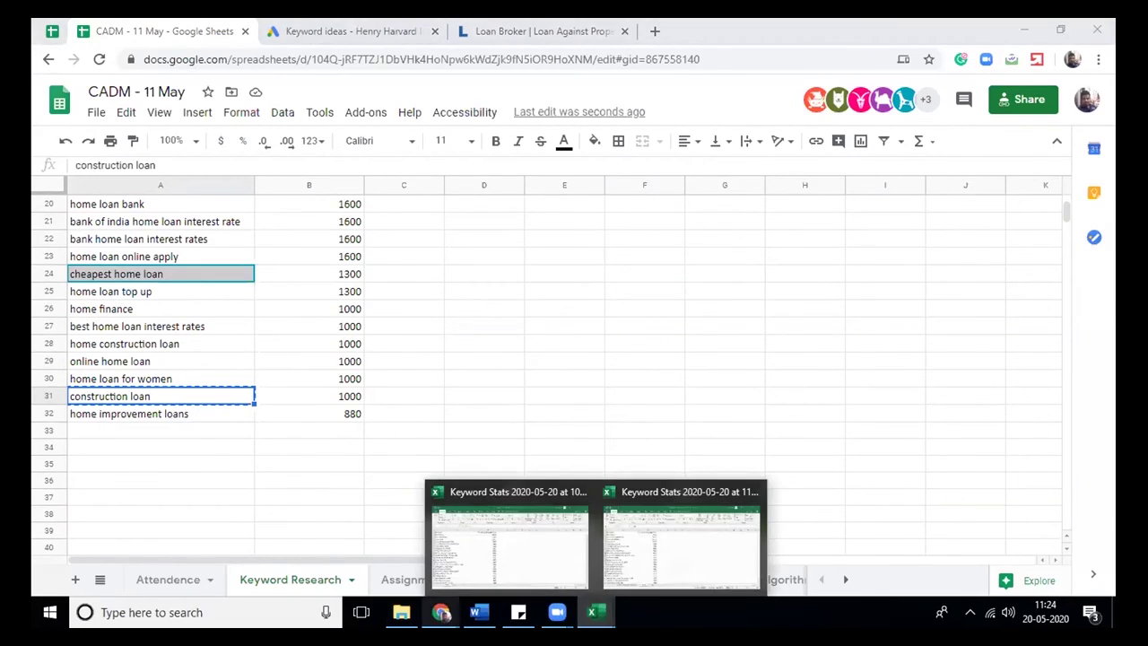
# Switch to the incognito window, search Google for "construction loan" and copy the number of results
pyautogui.moveTo(442, 613)
pyautogui.click(539, 520)
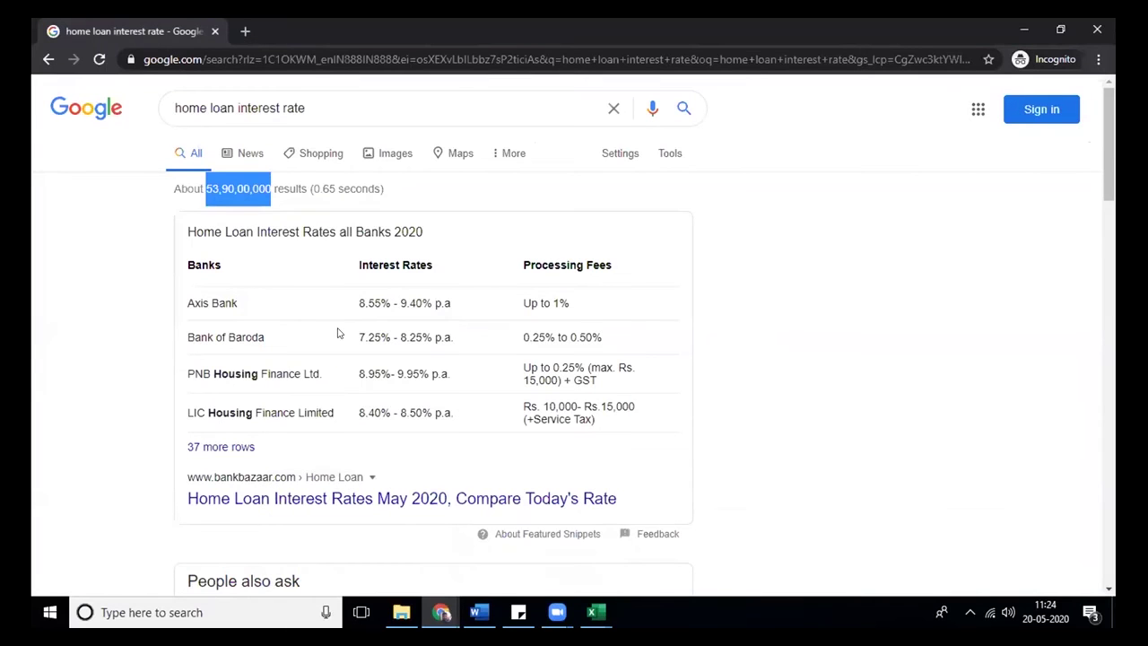
pyautogui.click(261, 109)
pyautogui.click(260, 109)
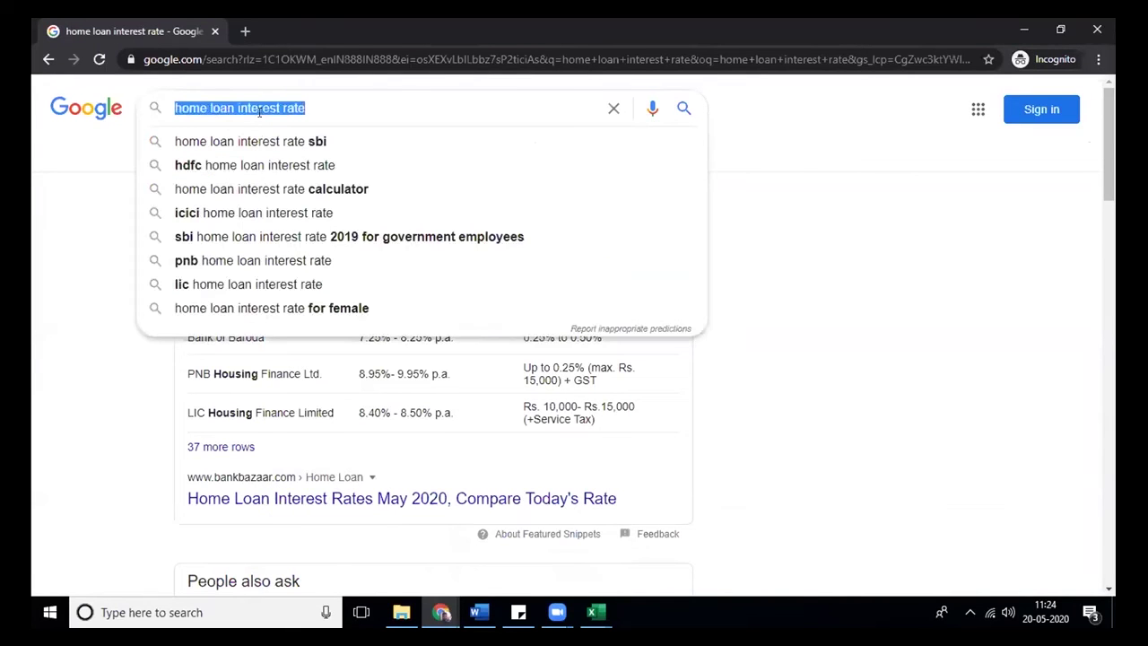
pyautogui.write('construction loan')
pyautogui.press('Return')
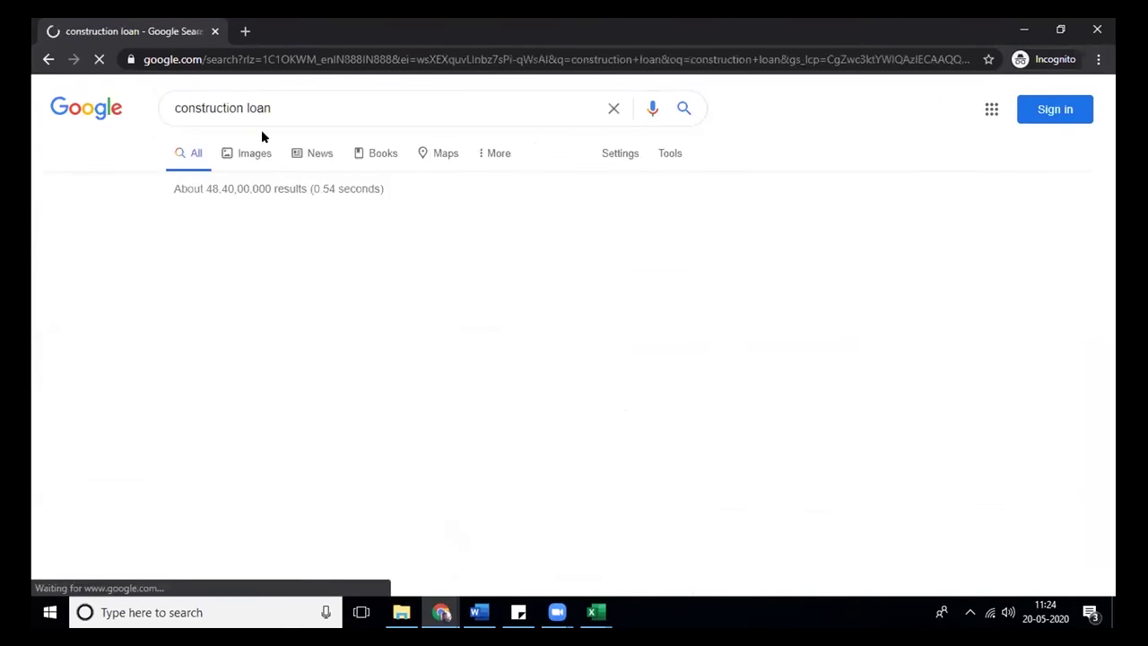
pyautogui.moveTo(206, 184); pyautogui.dragTo(267, 185)
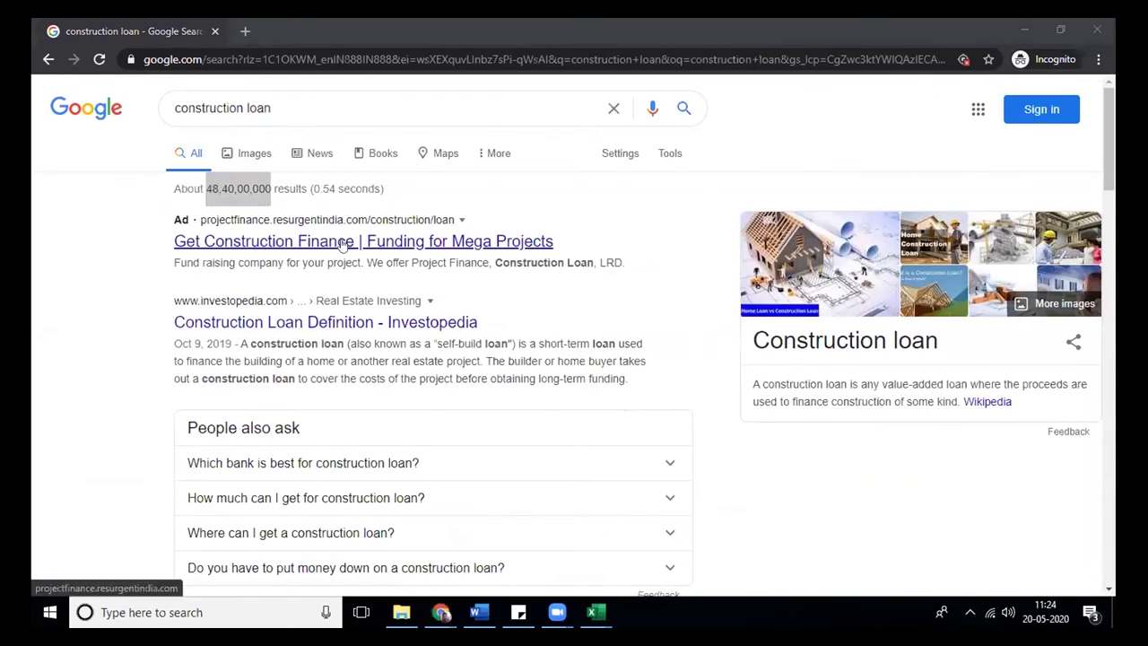
# Return to the sheet, paste the result count for "construction loan" in C31 and strip its commas to give 484000000
pyautogui.hotkey('alt', 'Tab')
pyautogui.hotkey('alt', 'Tab')
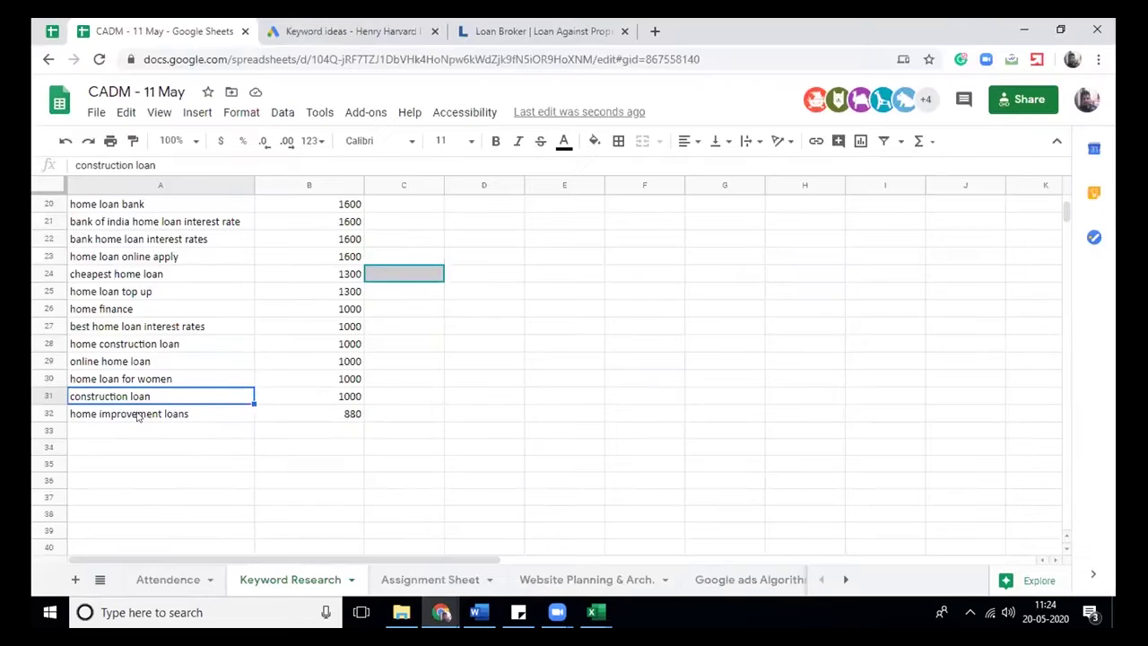
pyautogui.click(401, 404)
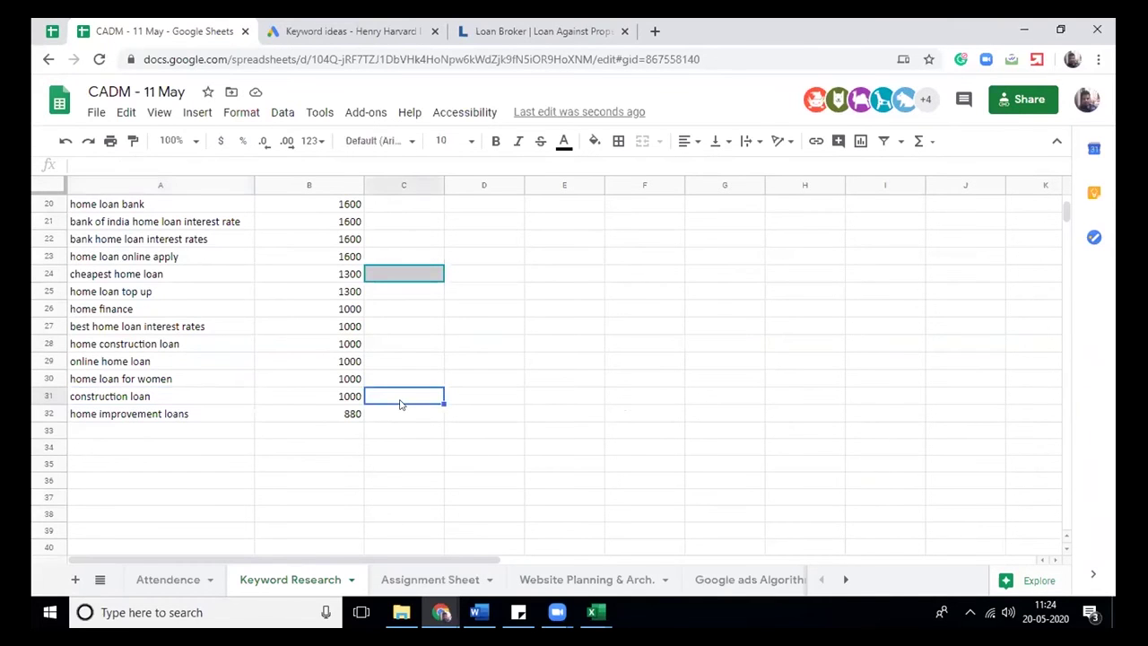
pyautogui.hotkey('ctrl', 'v')
pyautogui.doubleClick(413, 397)
pyautogui.press('BackSpace')
pyautogui.press('Left')
pyautogui.press('Left')
pyautogui.press('BackSpace')
pyautogui.press('BackSpace')
pyautogui.click(599, 395)
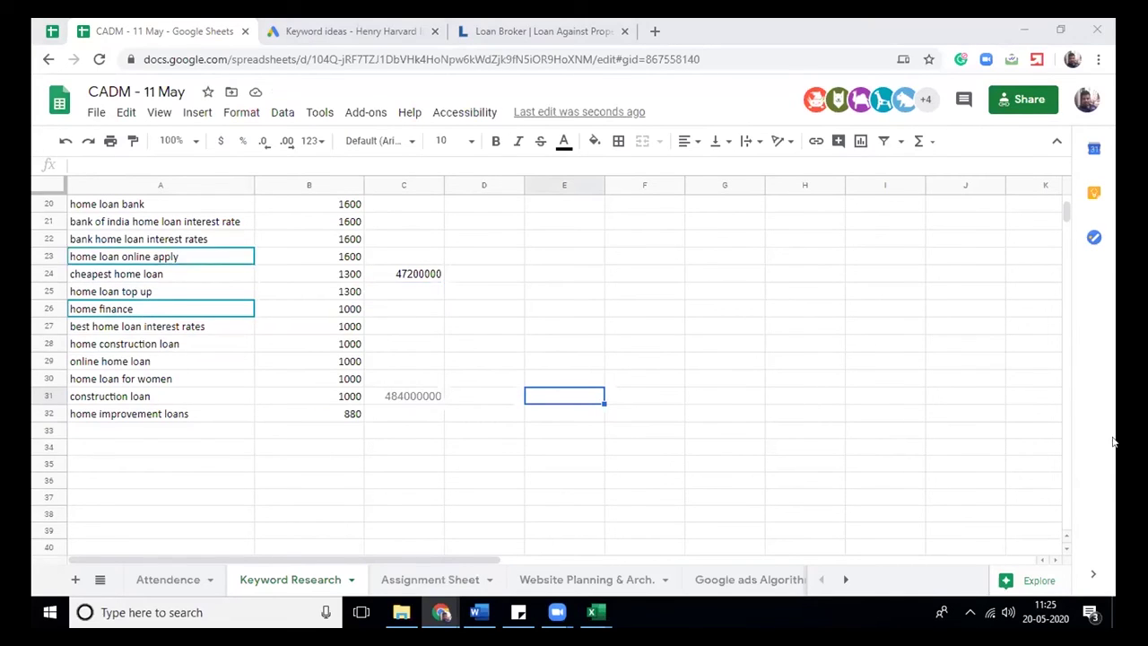
# Copy the keyword "home loan for women" from A30, search Google for it in the incognito window and copy the number of results
pyautogui.click(154, 384)
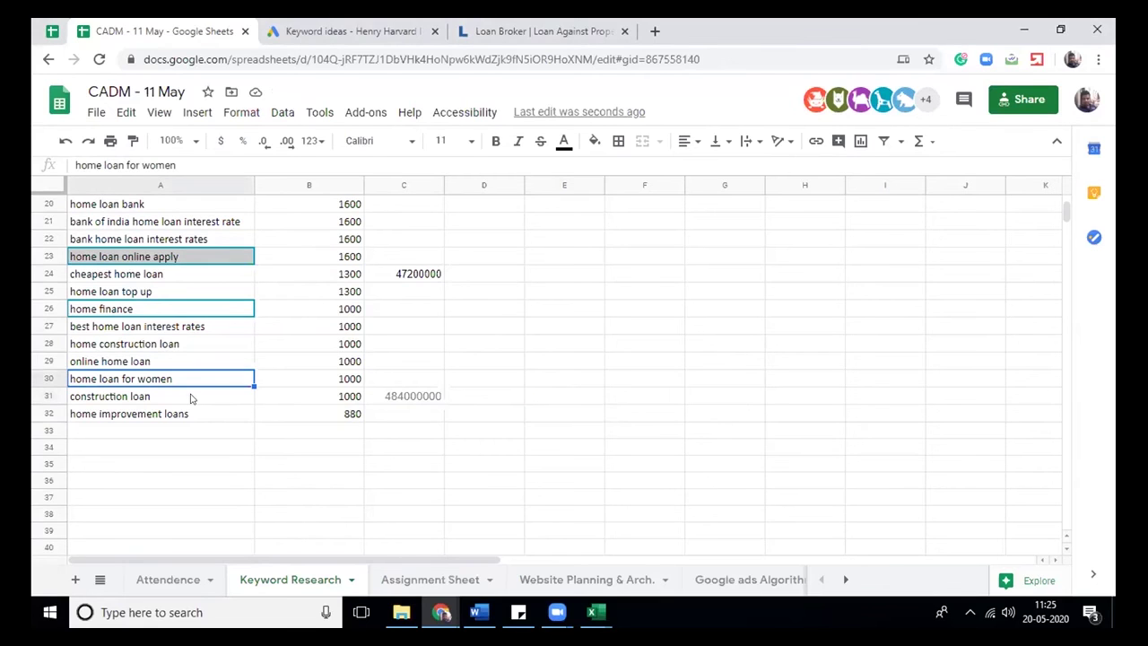
pyautogui.hotkey('ctrl', 'c')
pyautogui.click(440, 612)
pyautogui.click(545, 512)
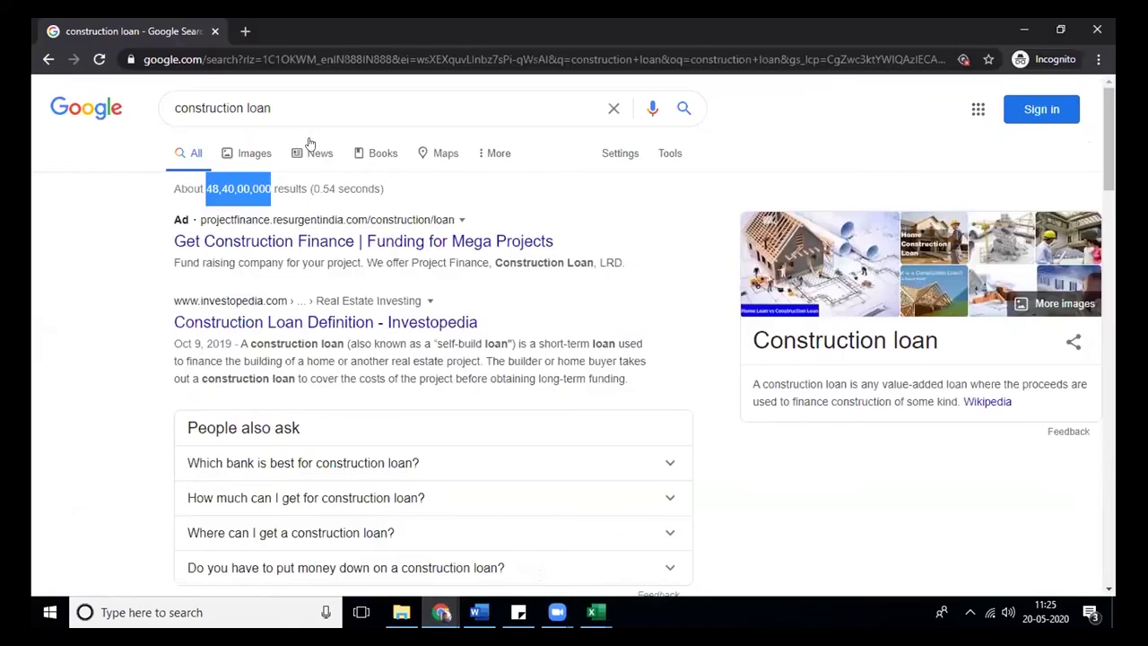
pyautogui.tripleClick(282, 110)
pyautogui.hotkey('ctrl', 'v')
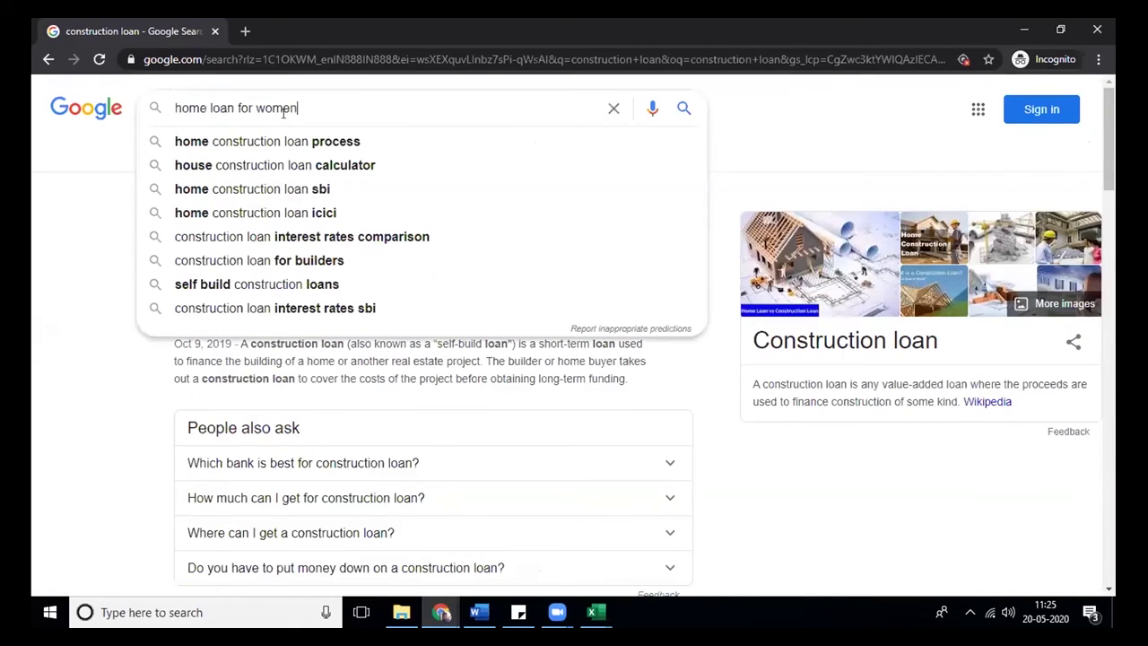
pyautogui.press('Return')
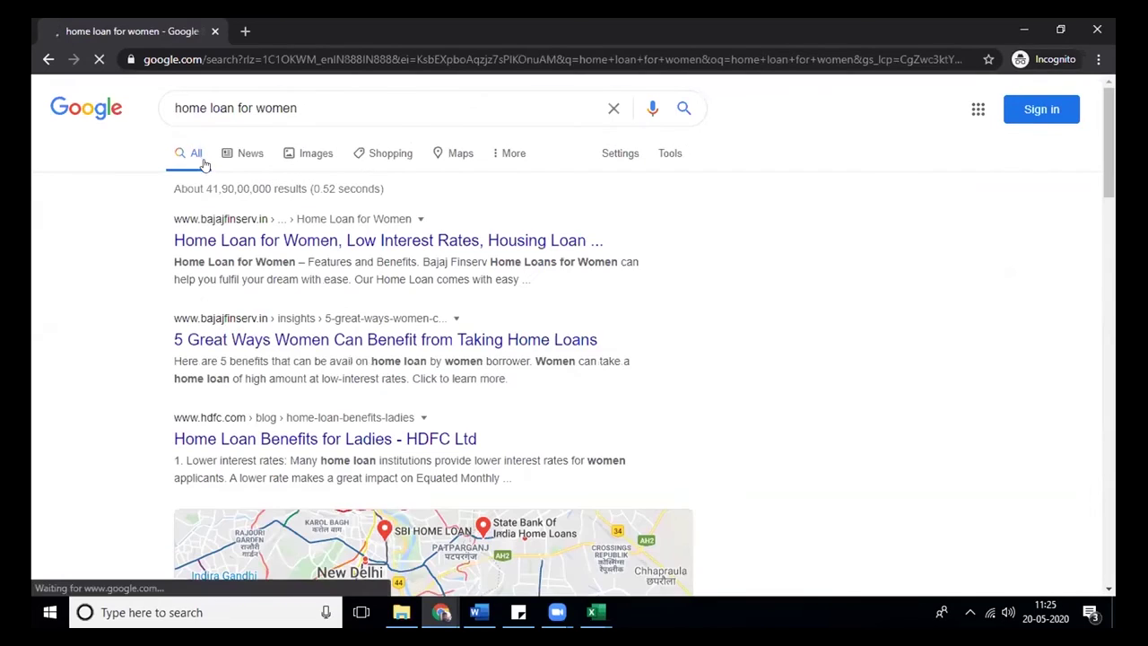
pyautogui.moveTo(205, 181); pyautogui.dragTo(269, 183)
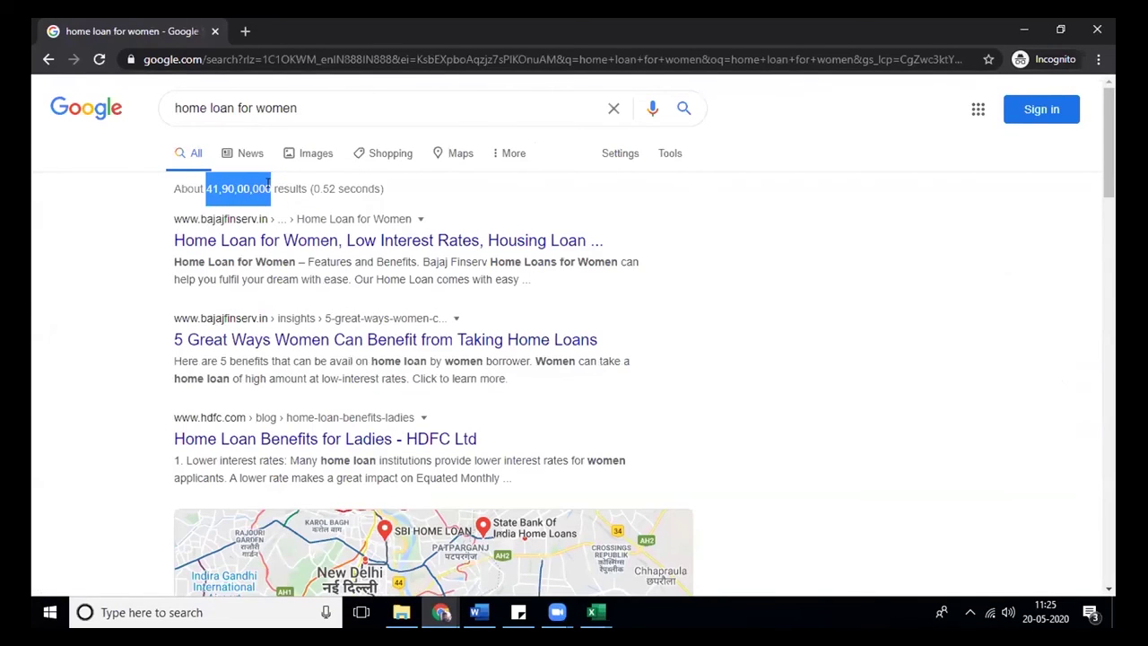
# Return to the sheet, paste the result count for "home loan for women" in C30 and strip its commas to give 419000000
pyautogui.hotkey('alt', 'Tab')
pyautogui.click(392, 378)
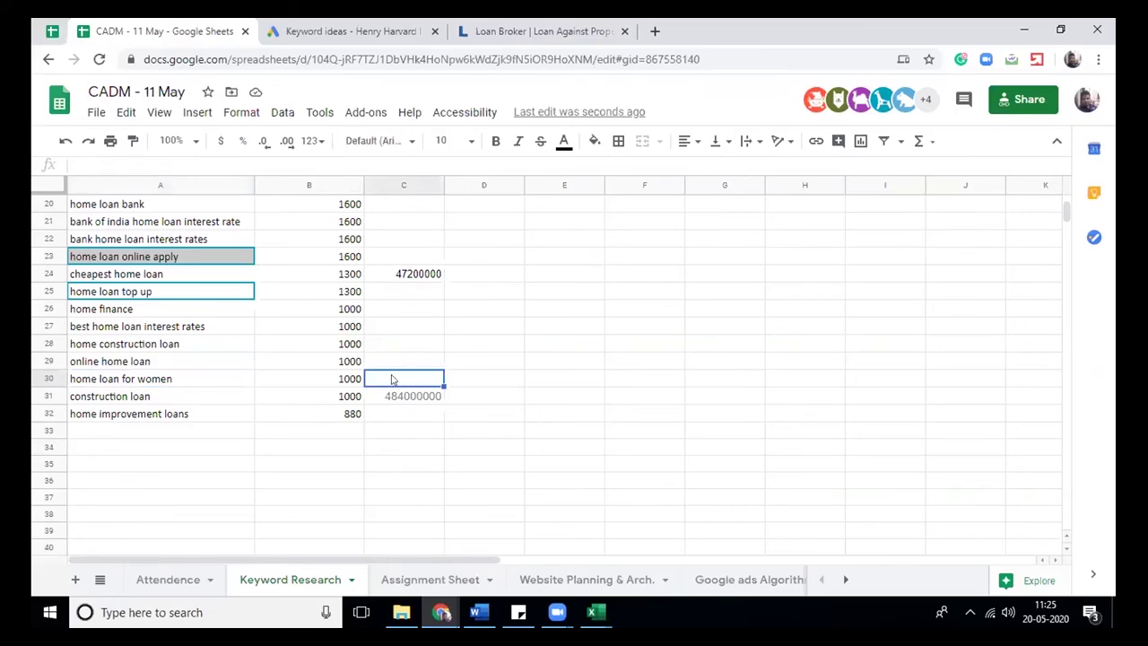
pyautogui.hotkey('ctrl', 'v')
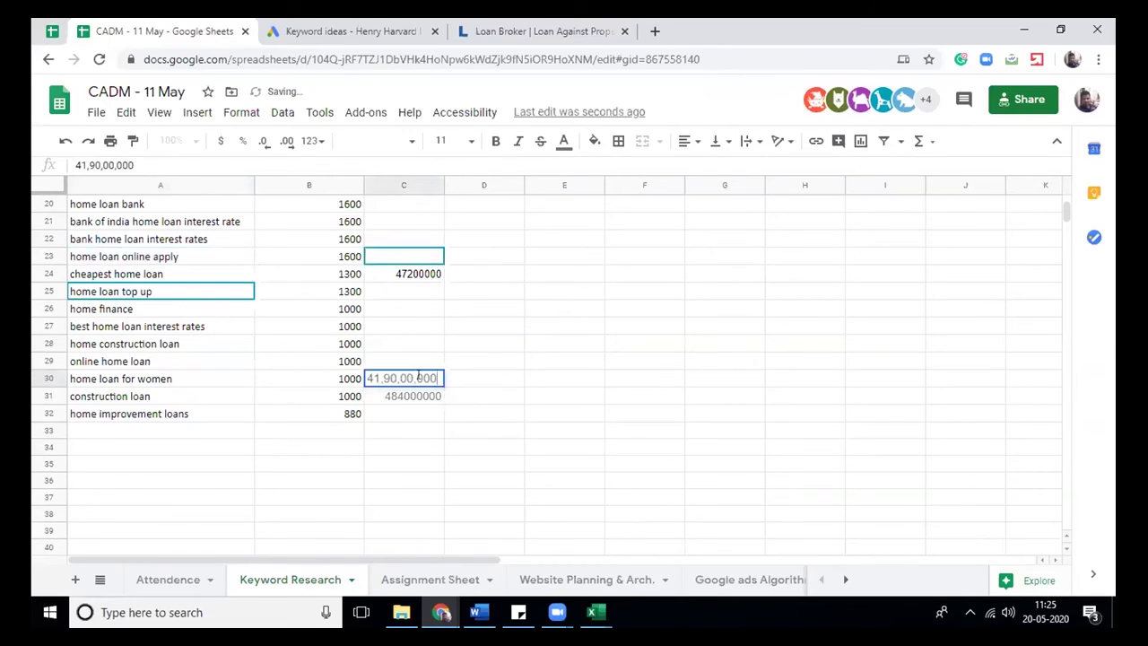
pyautogui.click(410, 378)
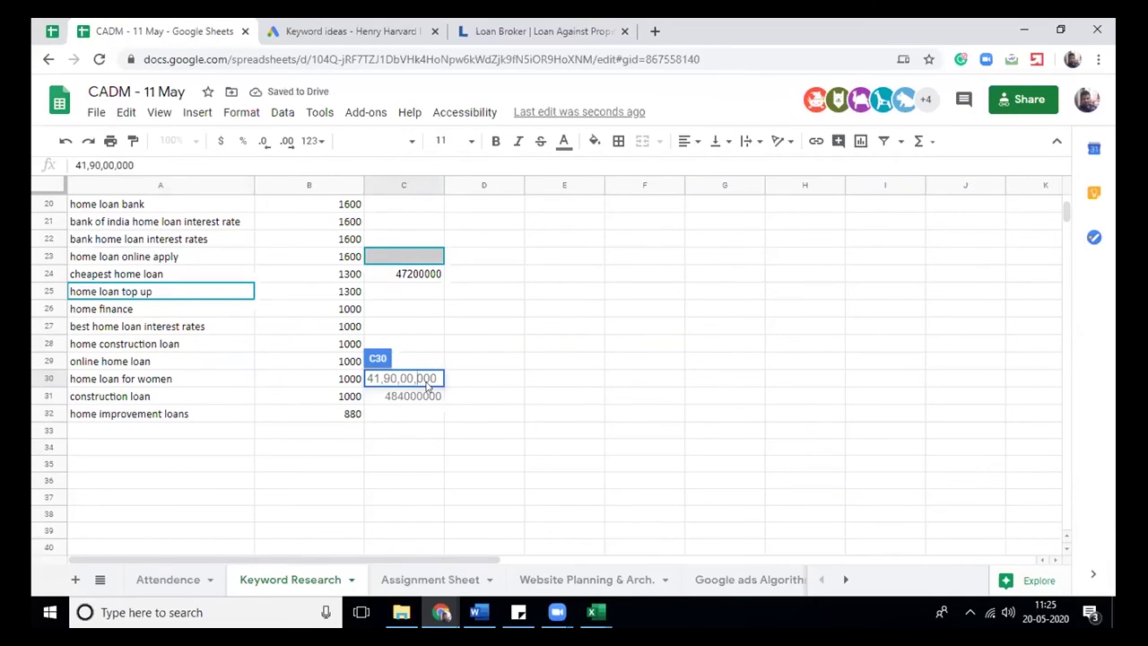
pyautogui.press('Delete')
pyautogui.press('Left')
pyautogui.press('Left')
pyautogui.press('BackSpace')
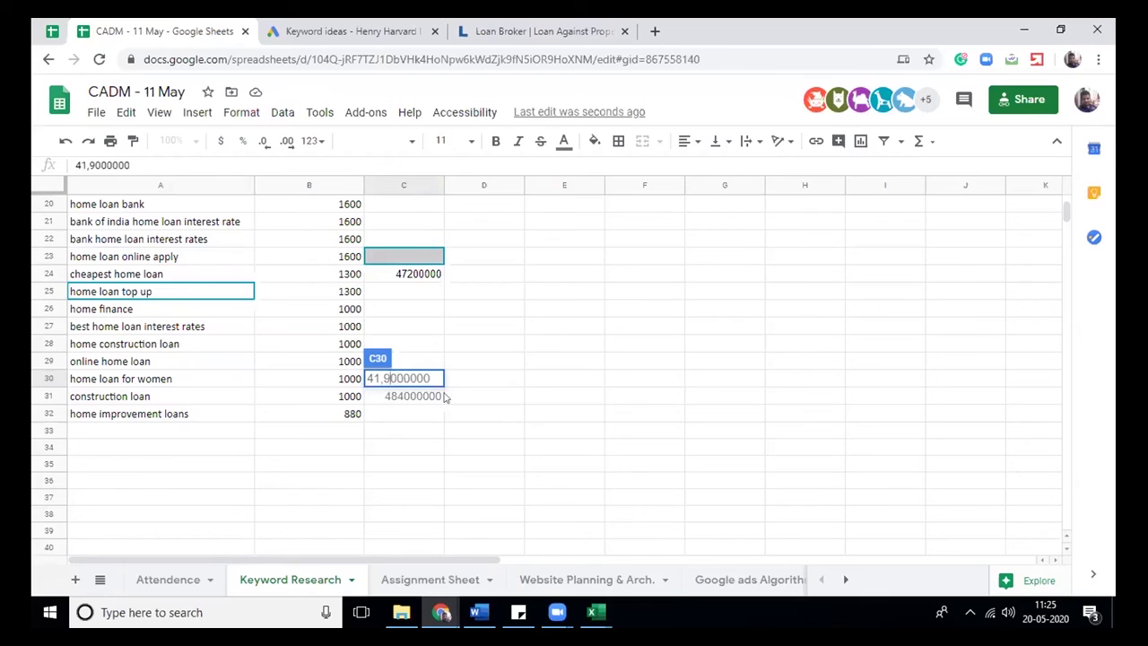
pyautogui.press('Left')
pyautogui.press('Left')
pyautogui.press('Left')
pyautogui.press('BackSpace')
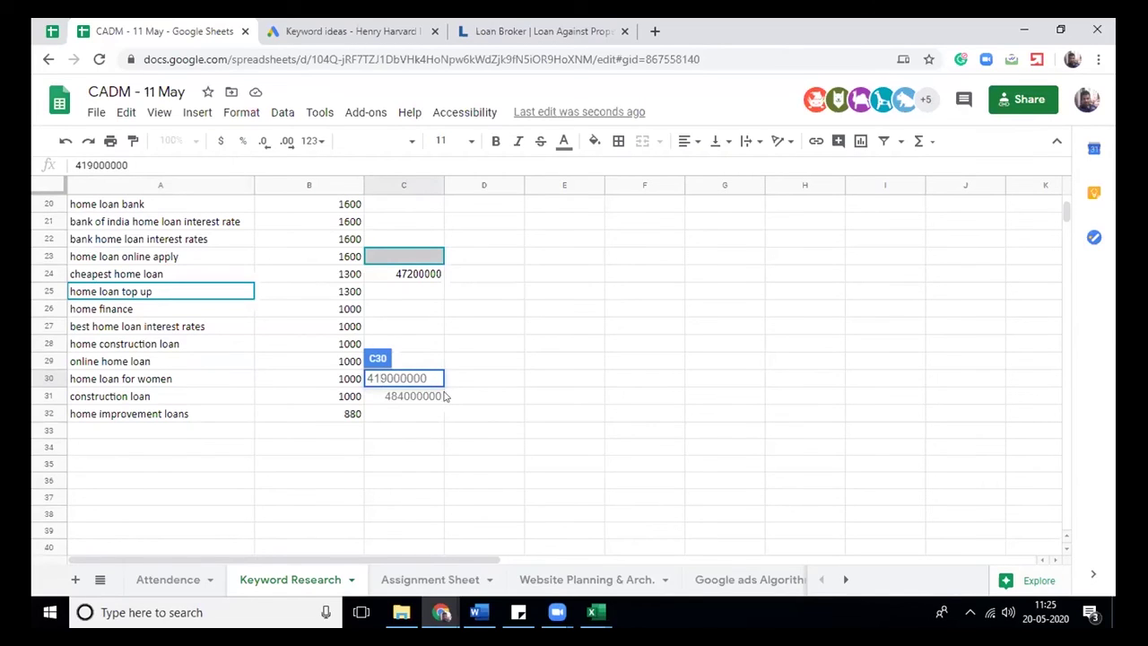
pyautogui.click(469, 385)
# Copy the keyword "online home loan" from A29, search Google for it in the incognito window and copy the number of results
pyautogui.click(124, 363)
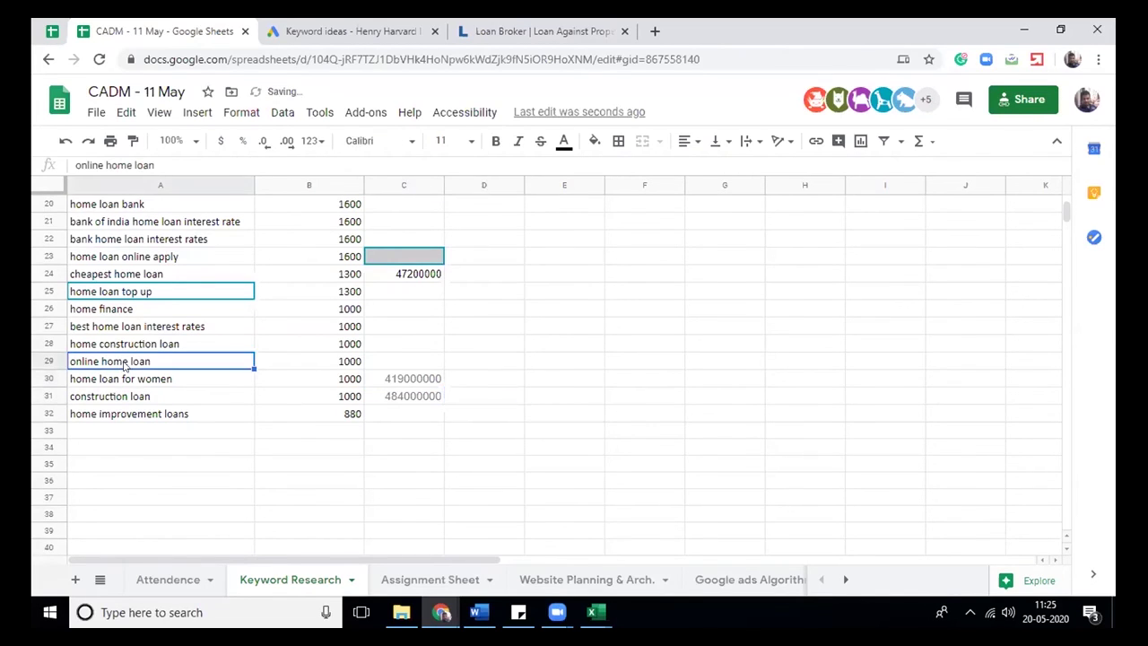
pyautogui.hotkey('alt', 'Tab')
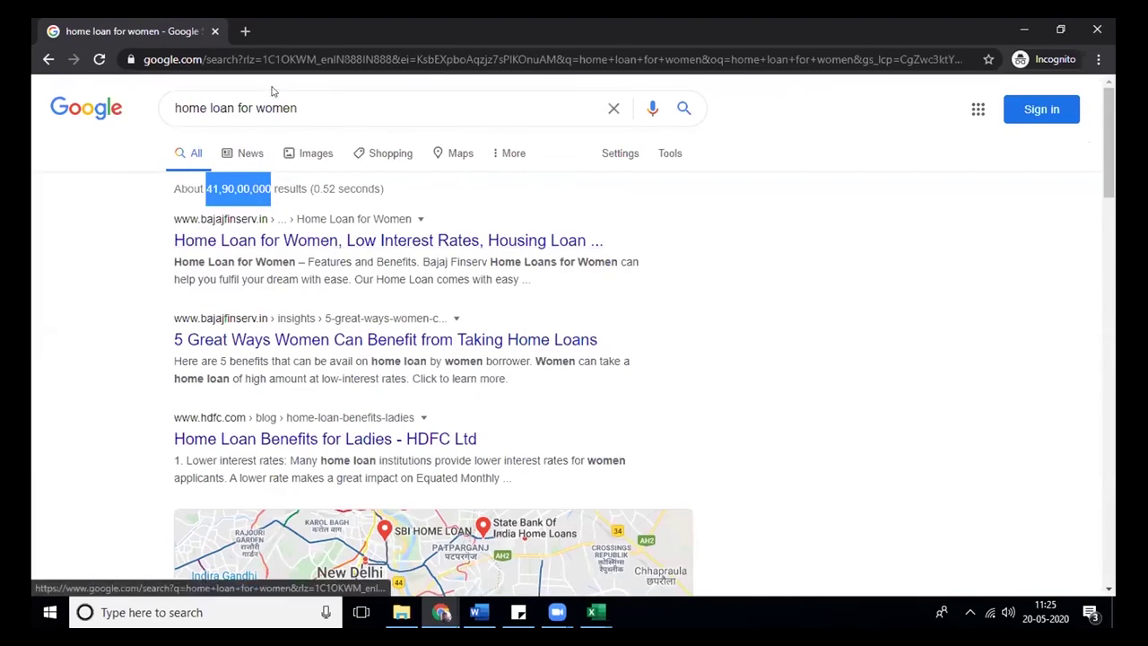
pyautogui.tripleClick(278, 107)
pyautogui.hotkey('ctrl', 'v')
pyautogui.press('Return')
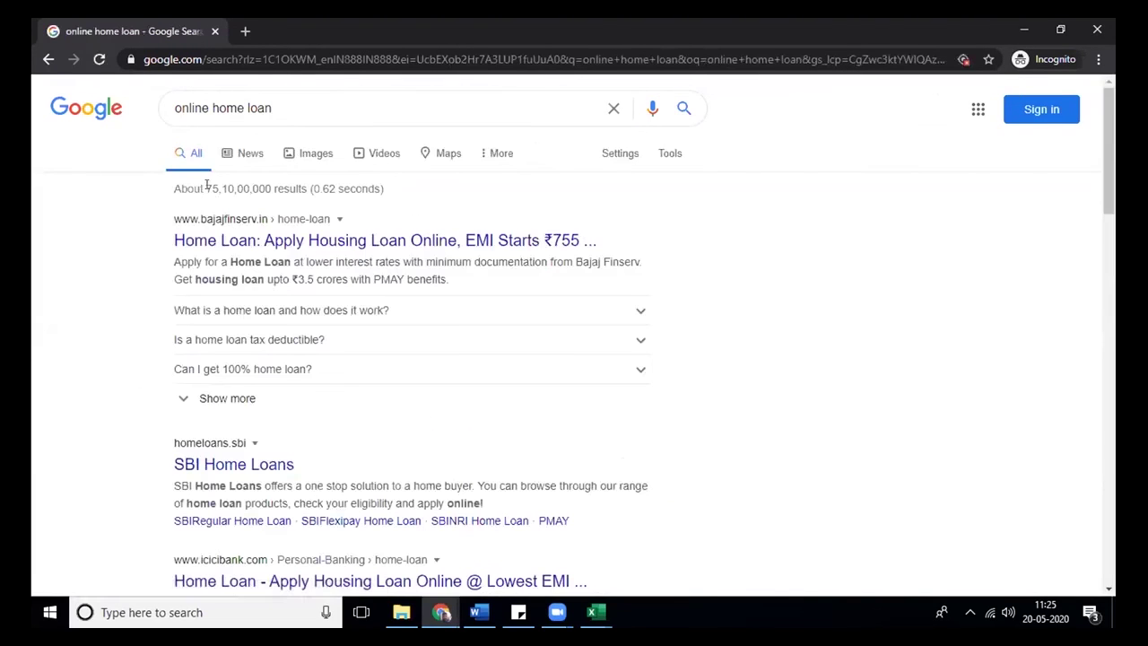
pyautogui.moveTo(206, 184); pyautogui.dragTo(268, 188)
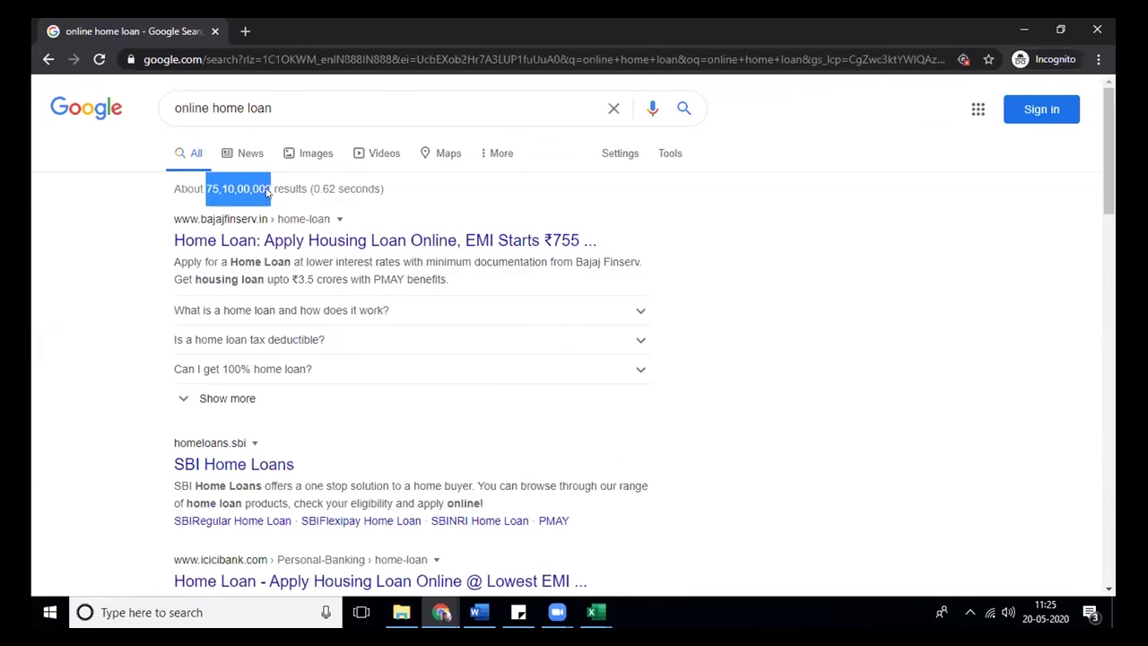
# Return to the sheet, paste the result count for "online home loan" in C29 and strip its commas to give 751000000
pyautogui.hotkey('alt', 'Tab')
pyautogui.click(400, 363)
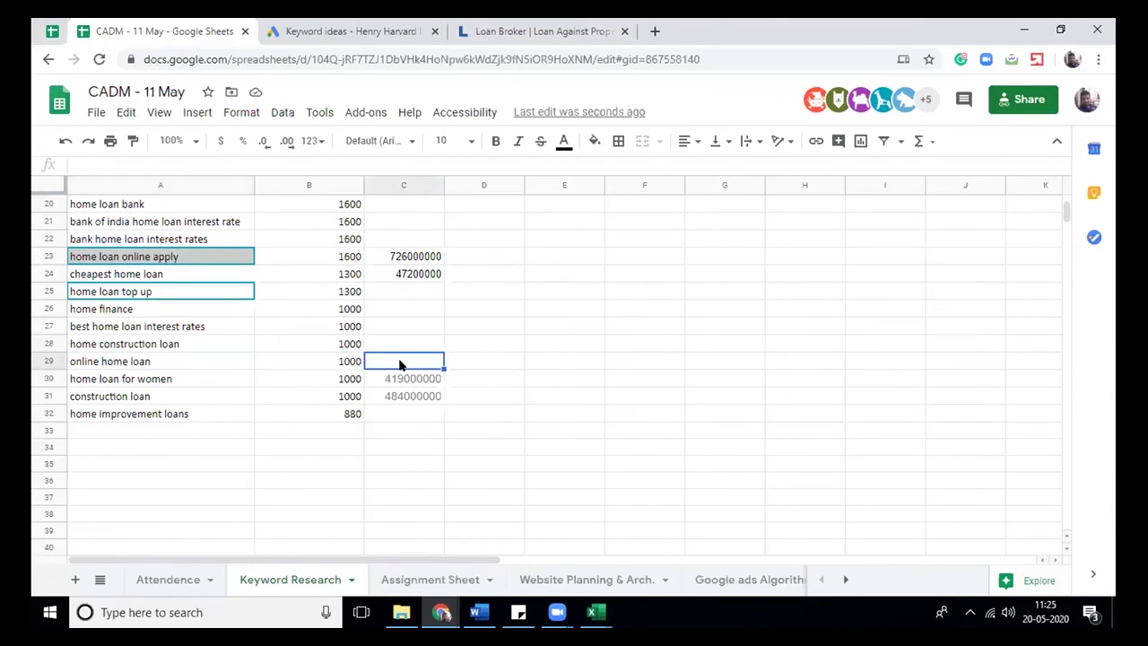
pyautogui.hotkey('ctrl', 'v')
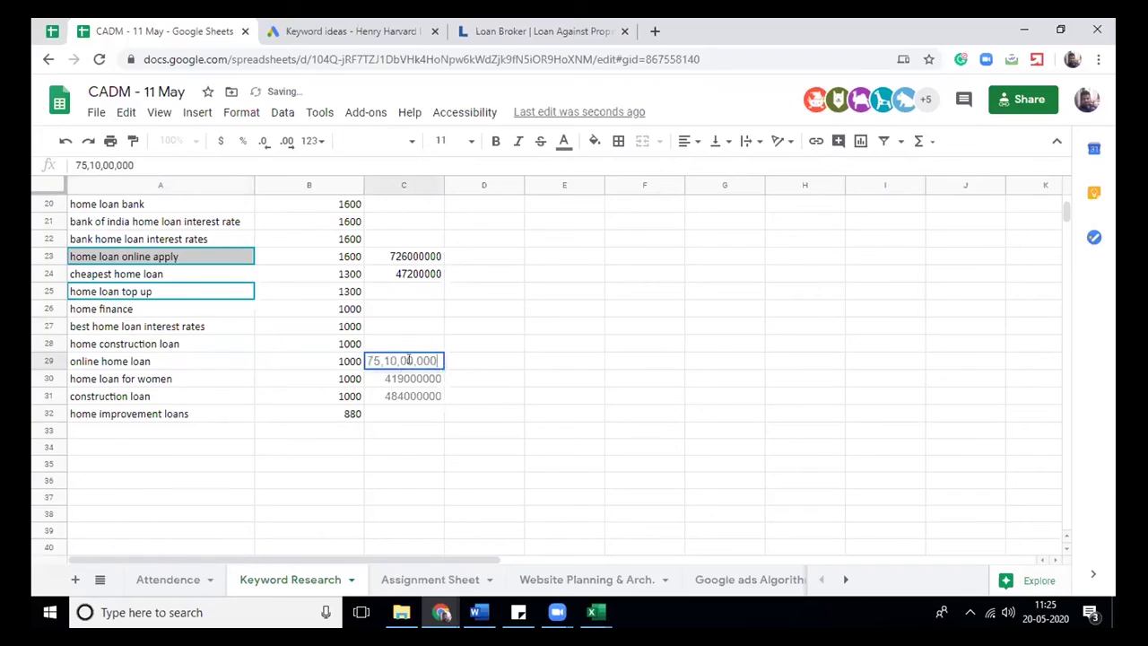
pyautogui.doubleClick(412, 360)
pyautogui.press('BackSpace')
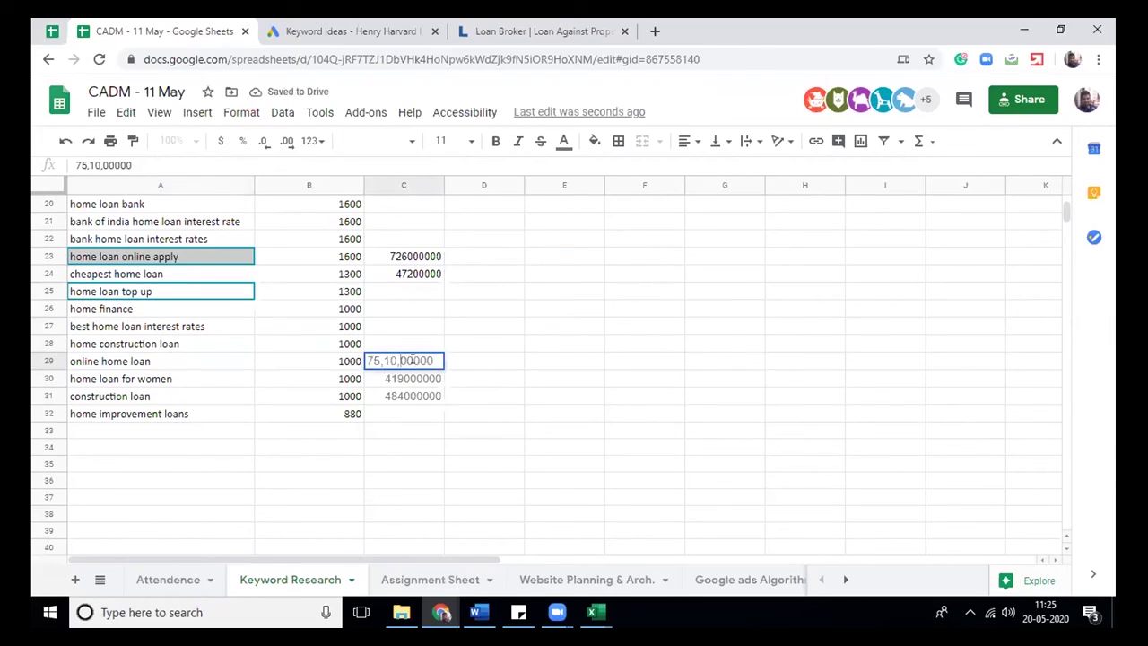
pyautogui.press('Left')
pyautogui.press('Left')
pyautogui.press('BackSpace')
pyautogui.press('Left')
pyautogui.press('Left')
pyautogui.press('BackSpace')
pyautogui.click(510, 380)
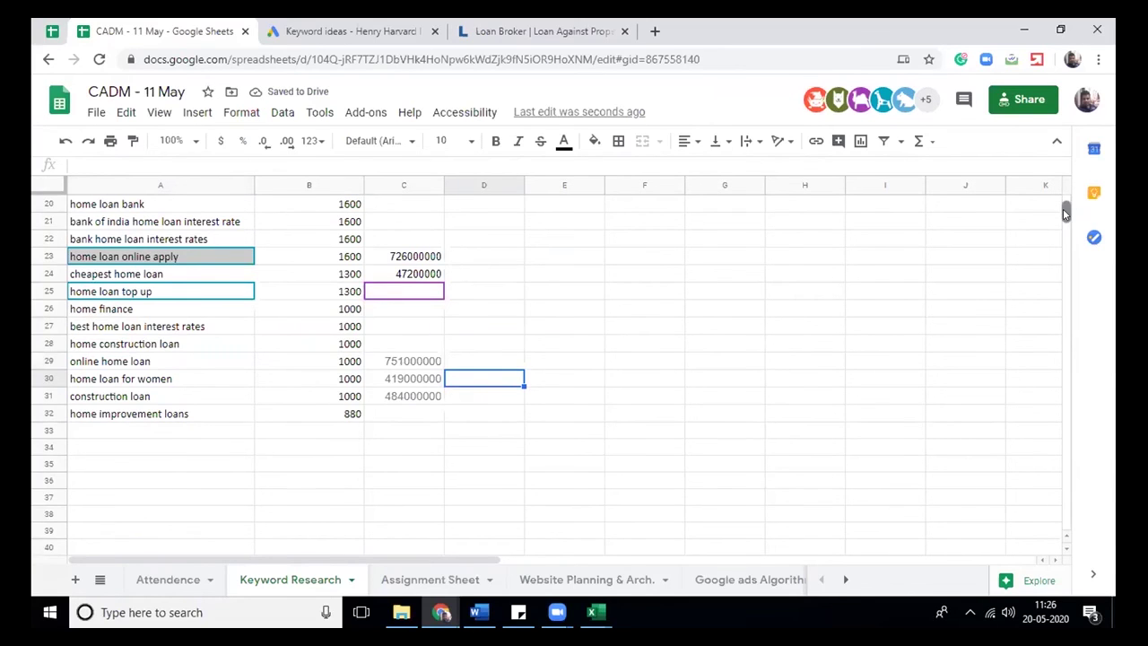
# Review the keyword list from the header row to row 32 for keywords whose Competition cell is still empty
pyautogui.moveTo(1065, 208); pyautogui.dragTo(1064, 202)
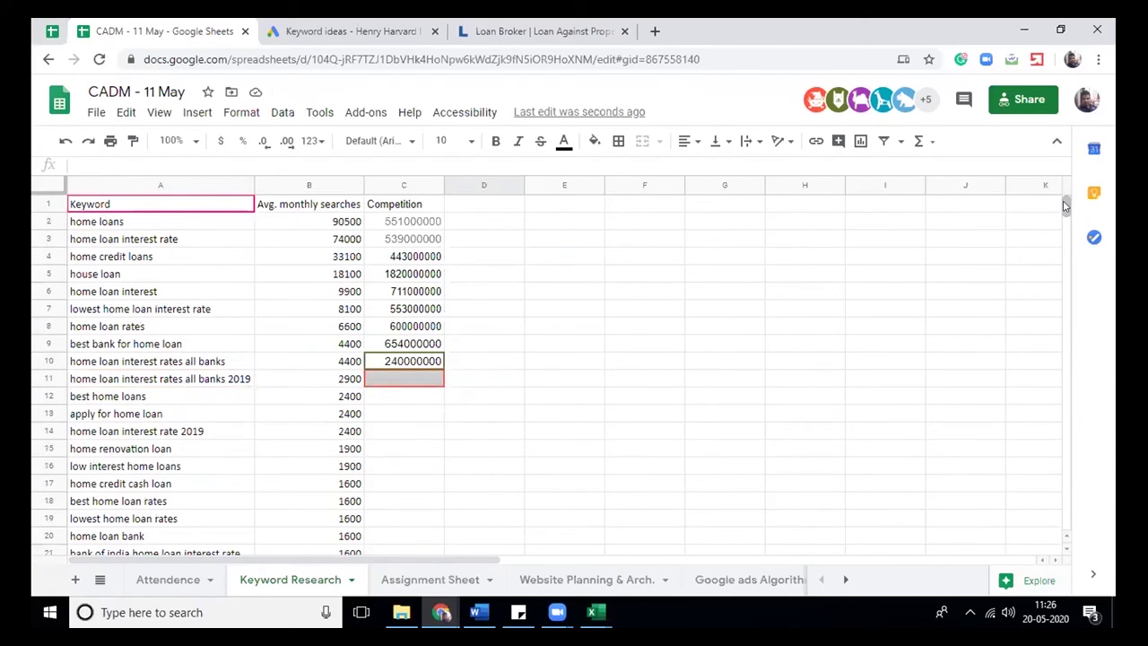
pyautogui.scroll(-1, 1063, 201)
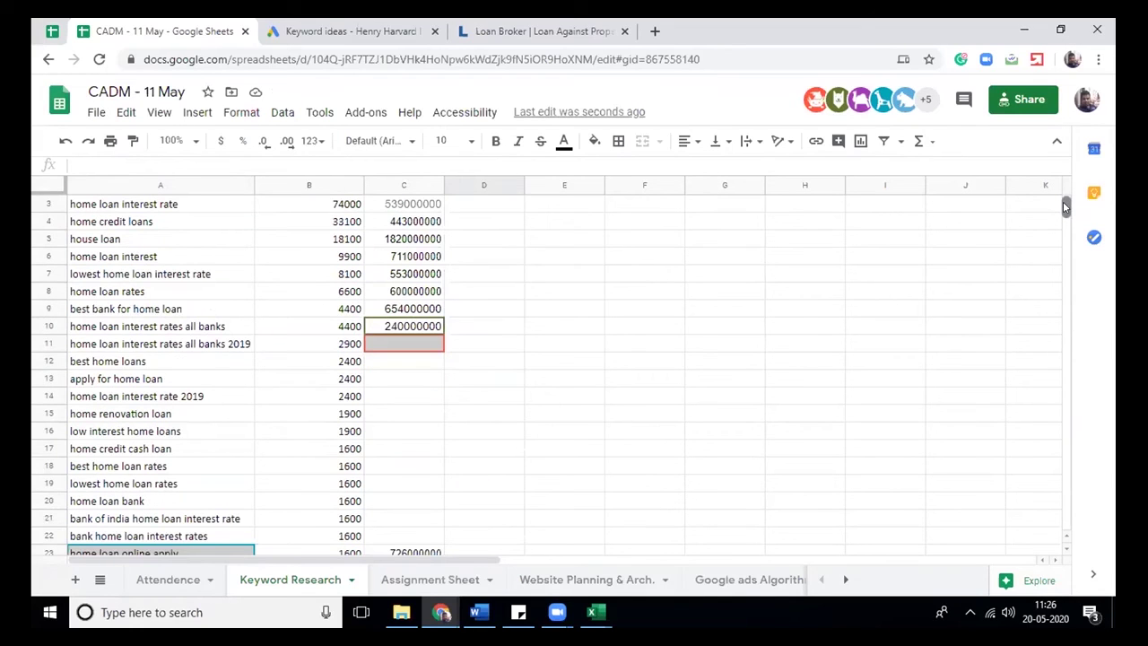
pyautogui.scroll(-3, 1063, 203)
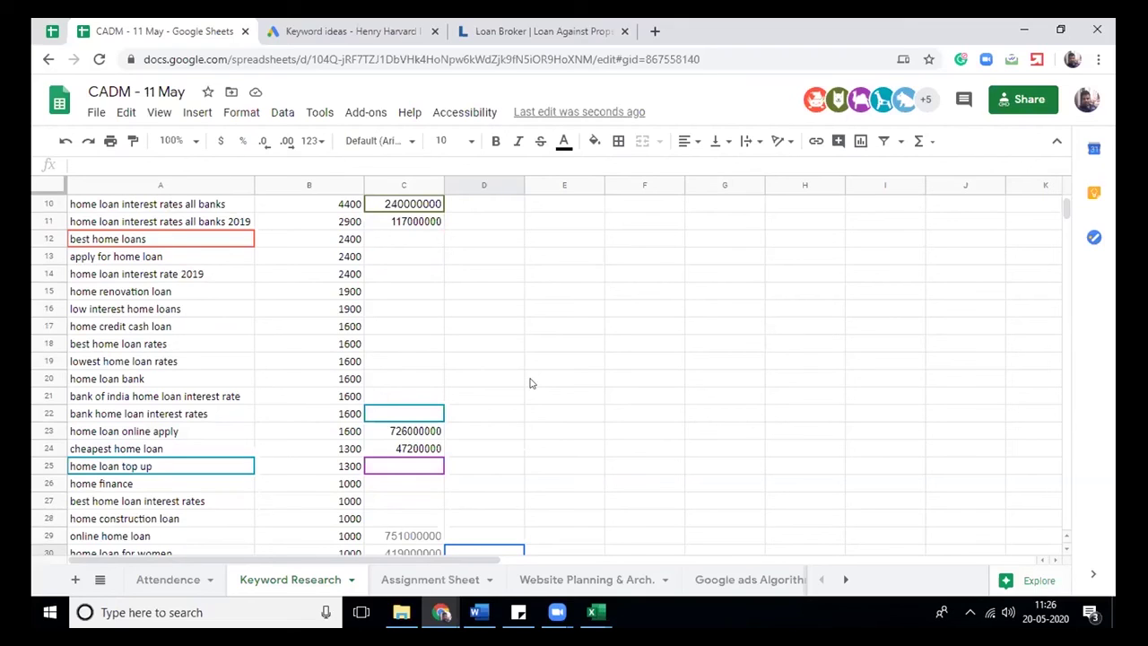
pyautogui.moveTo(161, 291); pyautogui.dragTo(164, 392)
pyautogui.click(607, 401)
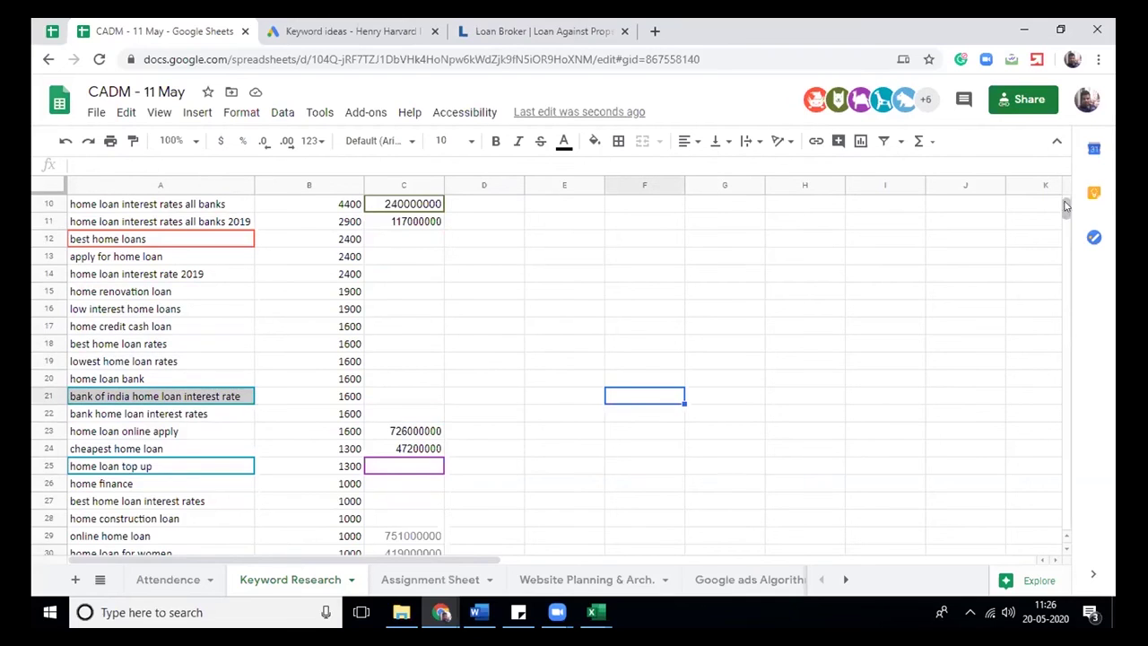
pyautogui.scroll(-1, 1065, 208)
pyautogui.scroll(-3, 1066, 208)
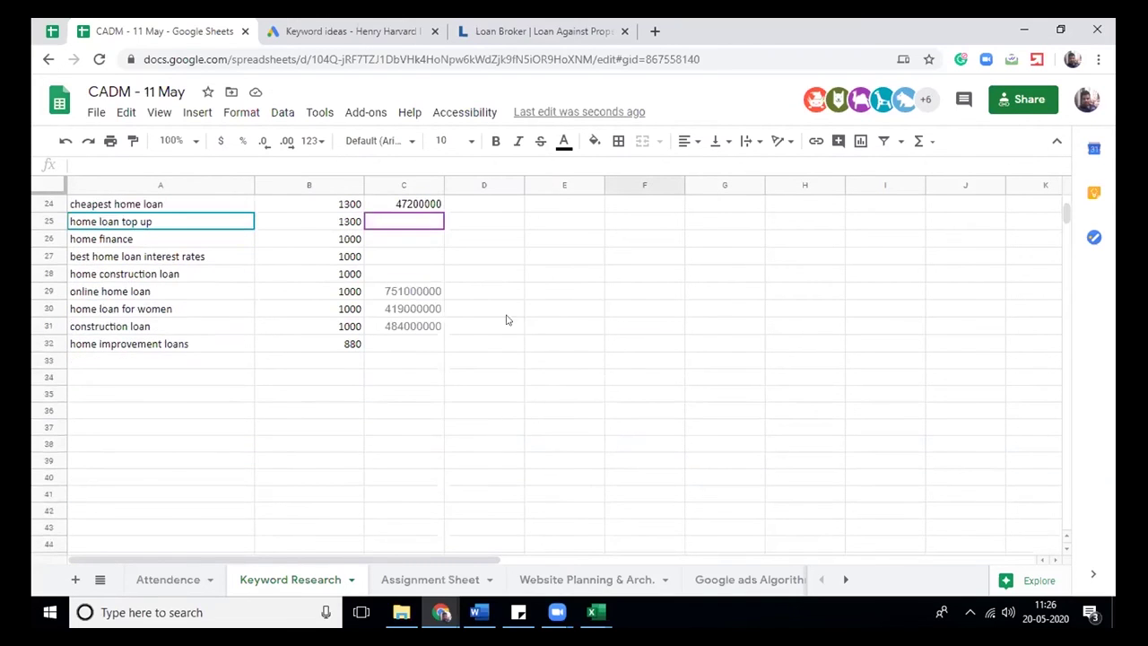
# Copy the keyword "home improvement loans" from A32, search Google for it in the incognito window and copy the number of results
pyautogui.click(148, 348)
pyautogui.hotkey('ctrl', 'c')
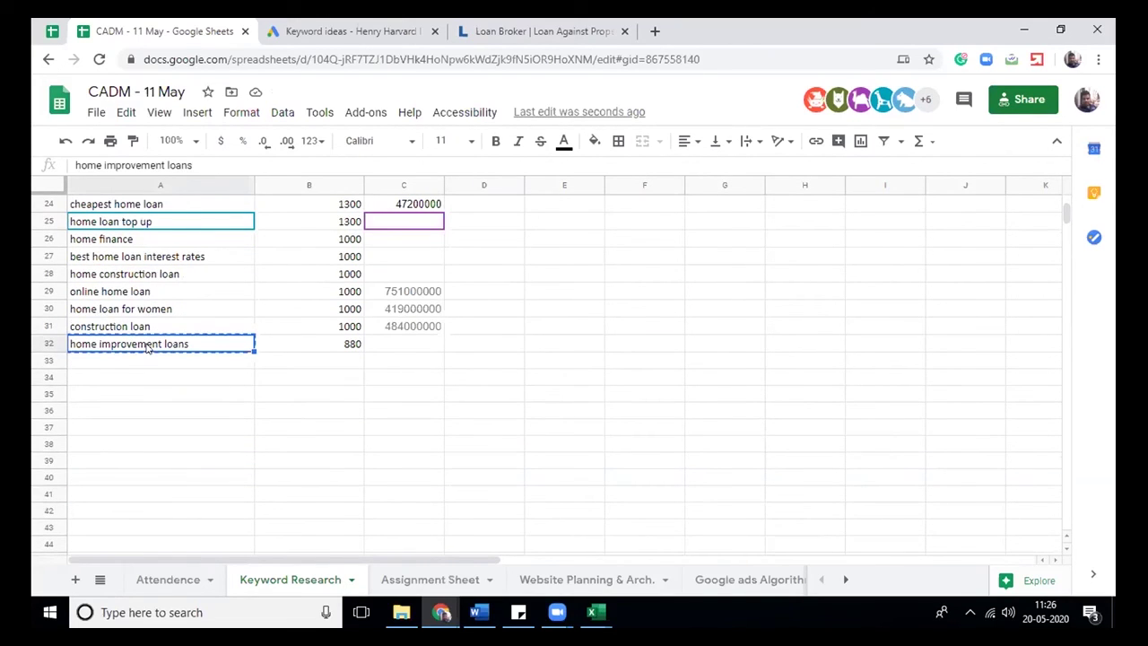
pyautogui.hotkey('alt', 'Tab')
pyautogui.tripleClick(308, 112)
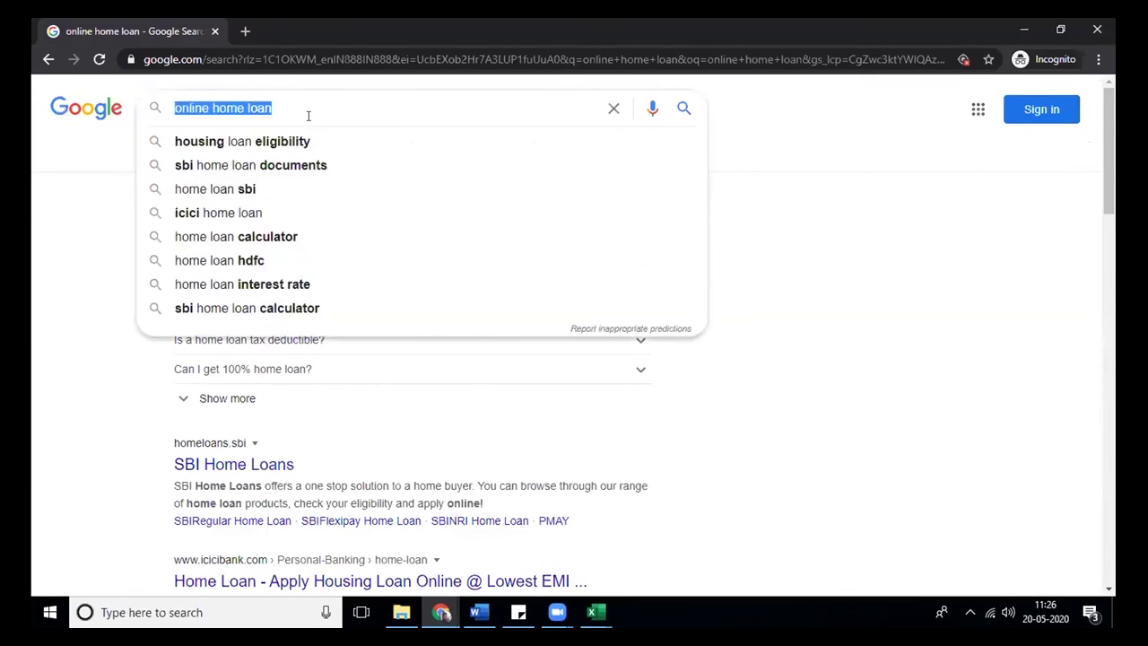
pyautogui.hotkey('ctrl', 'v')
pyautogui.press('Return')
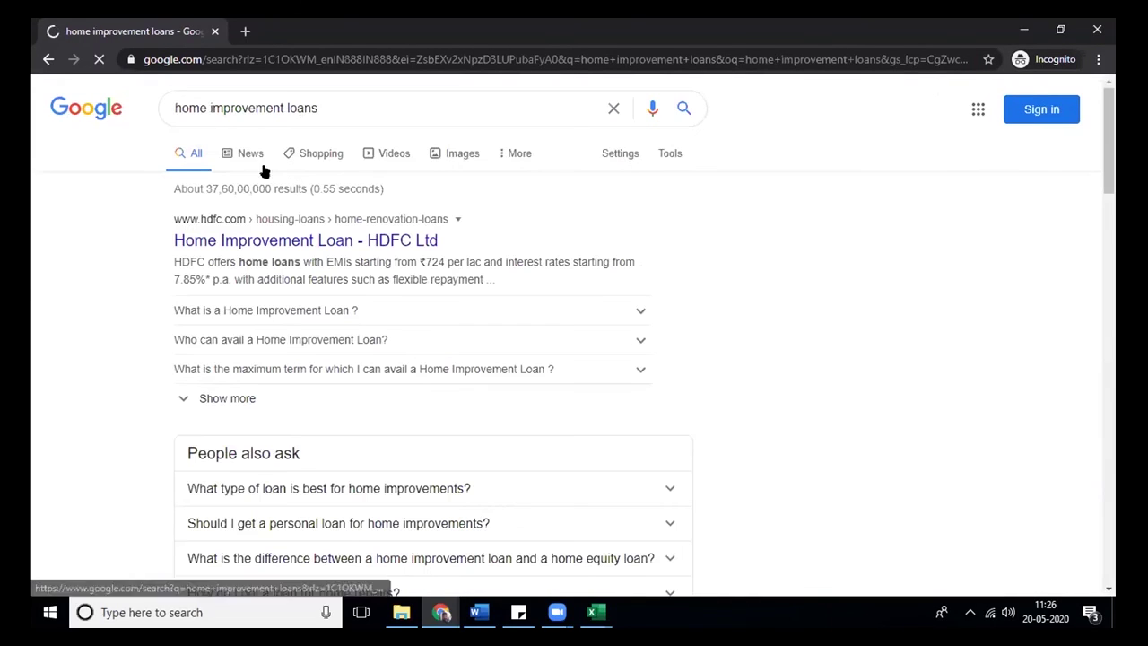
pyautogui.doubleClick(237, 188)
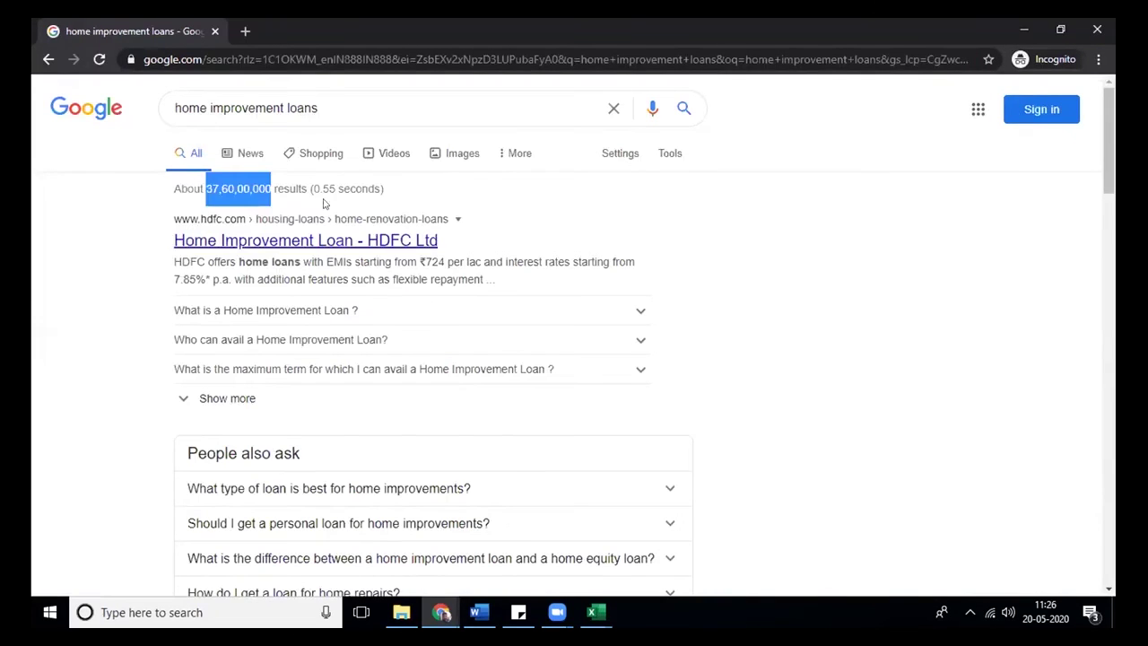
# Search Google for the keyword "home construction loan" in the incognito window and copy the number of results
pyautogui.tripleClick(245, 109)
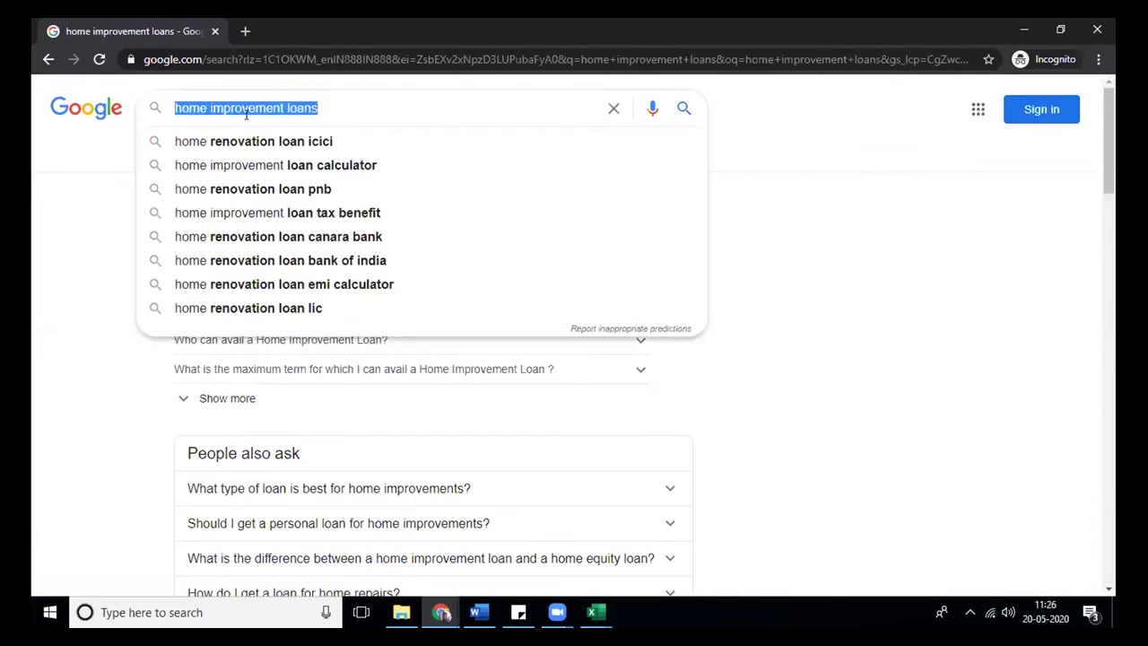
pyautogui.hotkey('ctrl', 'v')
pyautogui.press('Return')
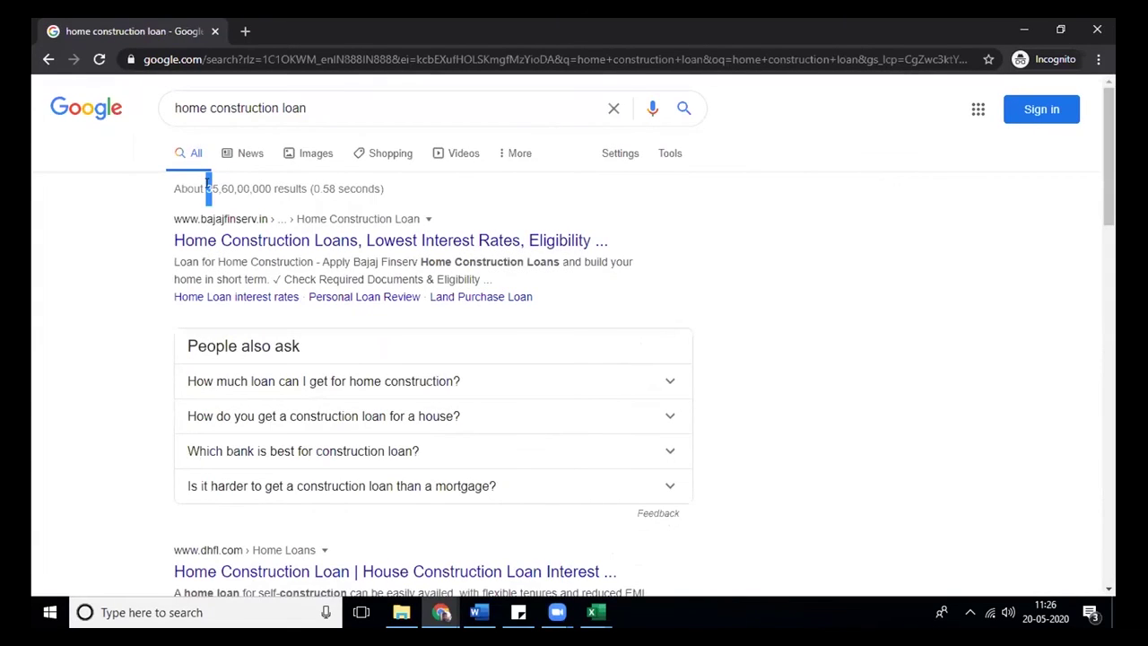
pyautogui.moveTo(205, 184); pyautogui.dragTo(269, 188)
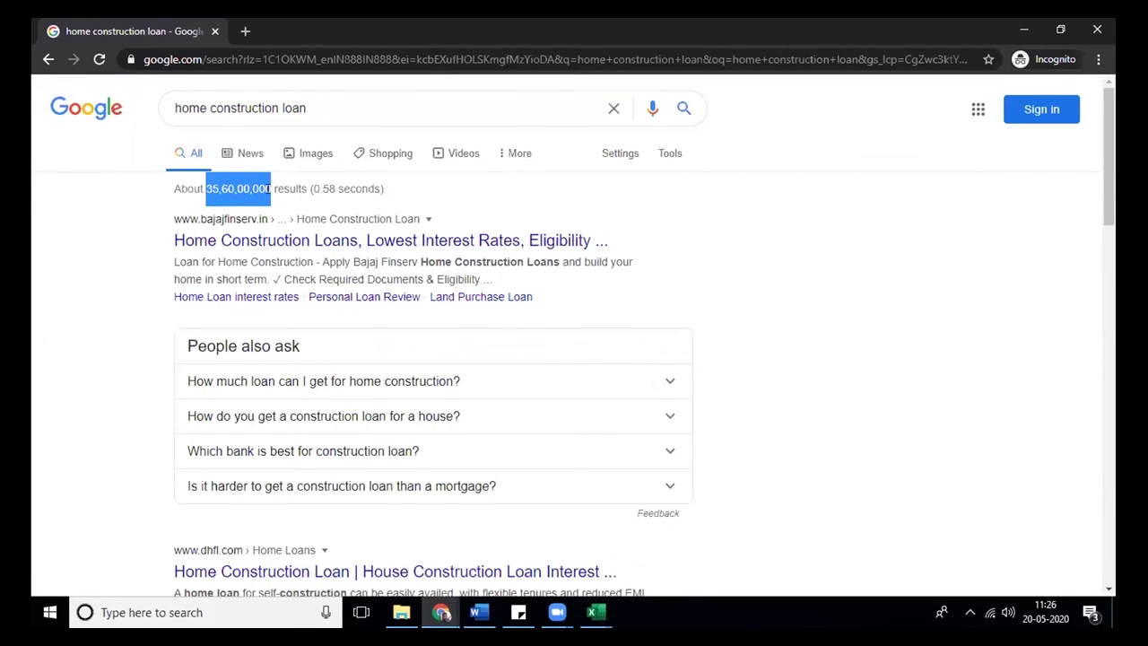
# Return to the sheet, paste the result count for "home construction loan" in C28 and strip its commas to give 356000000
pyautogui.hotkey('alt', 'Tab')
pyautogui.click(391, 276)
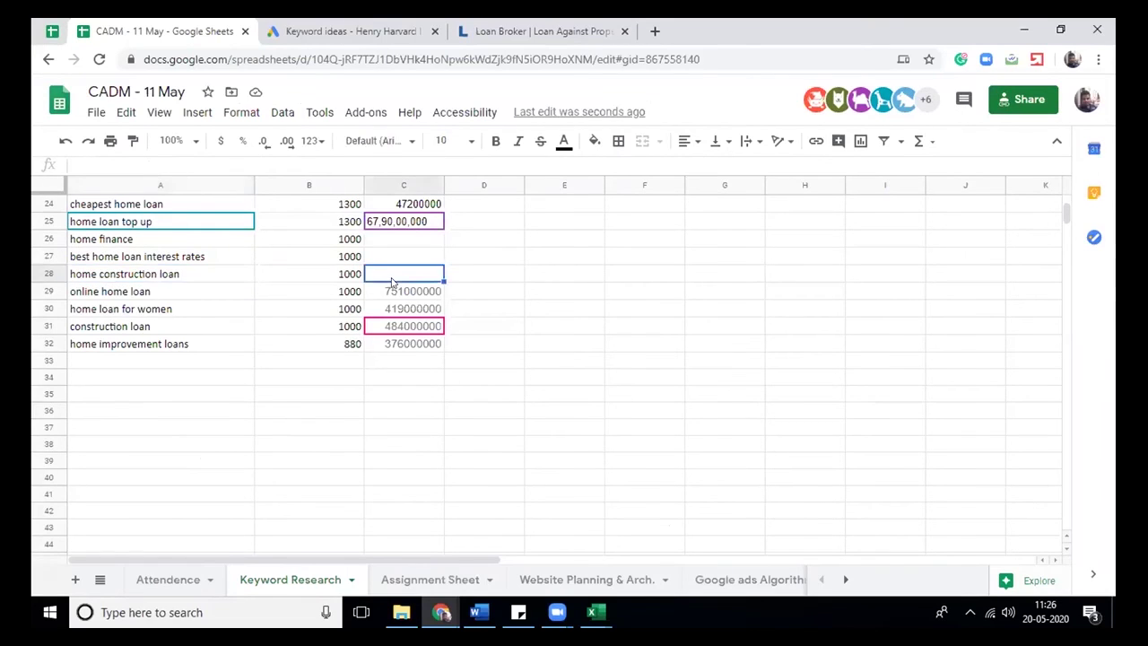
pyautogui.hotkey('ctrl', 'v')
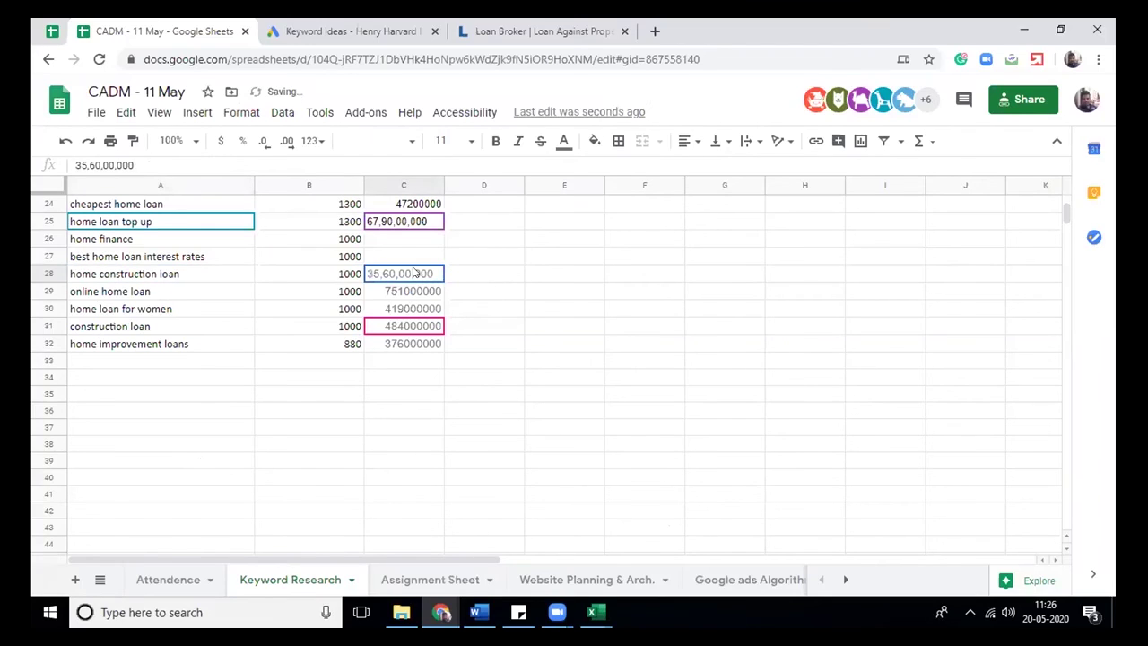
pyautogui.doubleClick(412, 273)
pyautogui.press('Delete')
pyautogui.press('BackSpace')
pyautogui.press('BackSpace')
pyautogui.click(510, 292)
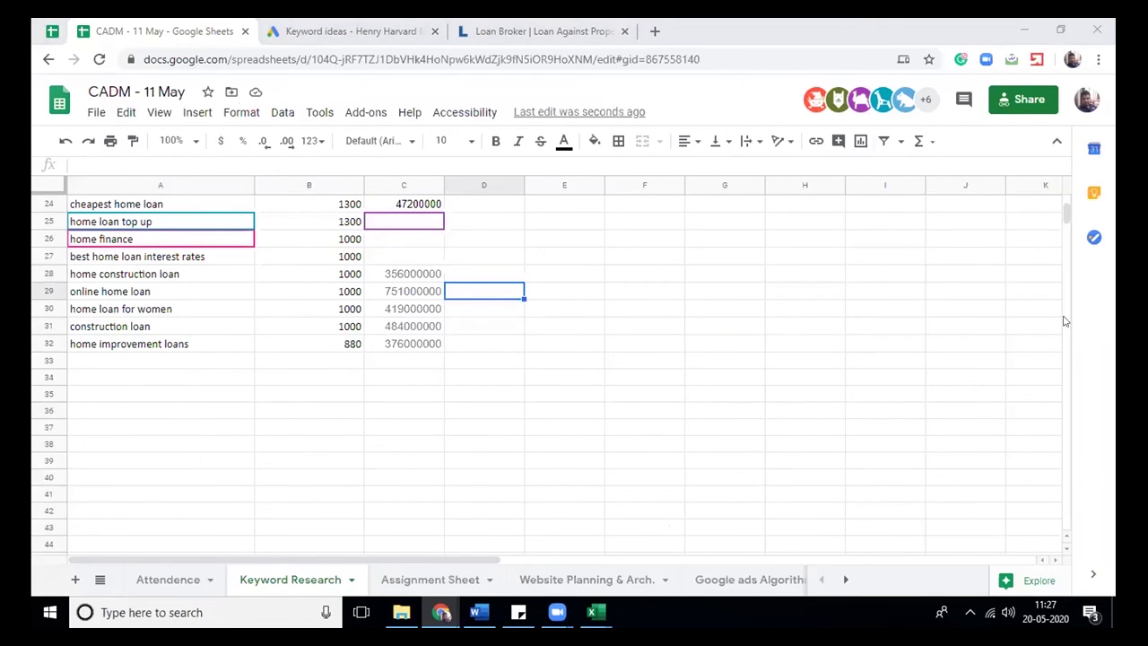
# Copy the keyword "home credit cash loan" from A17, search Google for it in the incognito window and copy the number of results
pyautogui.moveTo(1064, 218); pyautogui.dragTo(1063, 205)
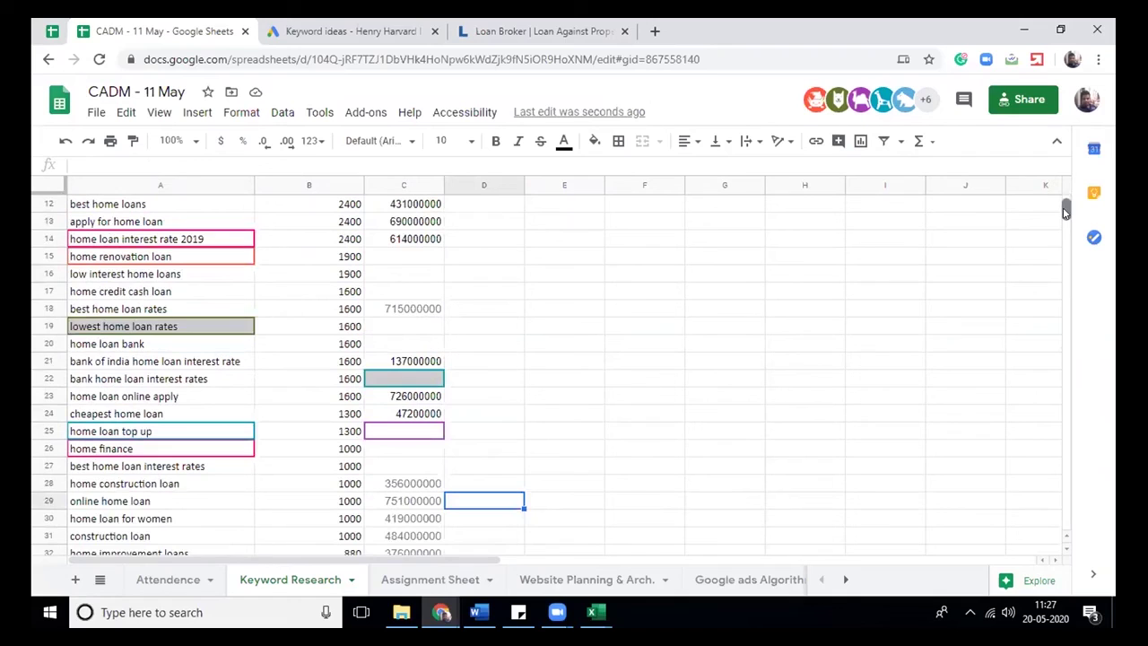
pyautogui.click(164, 294)
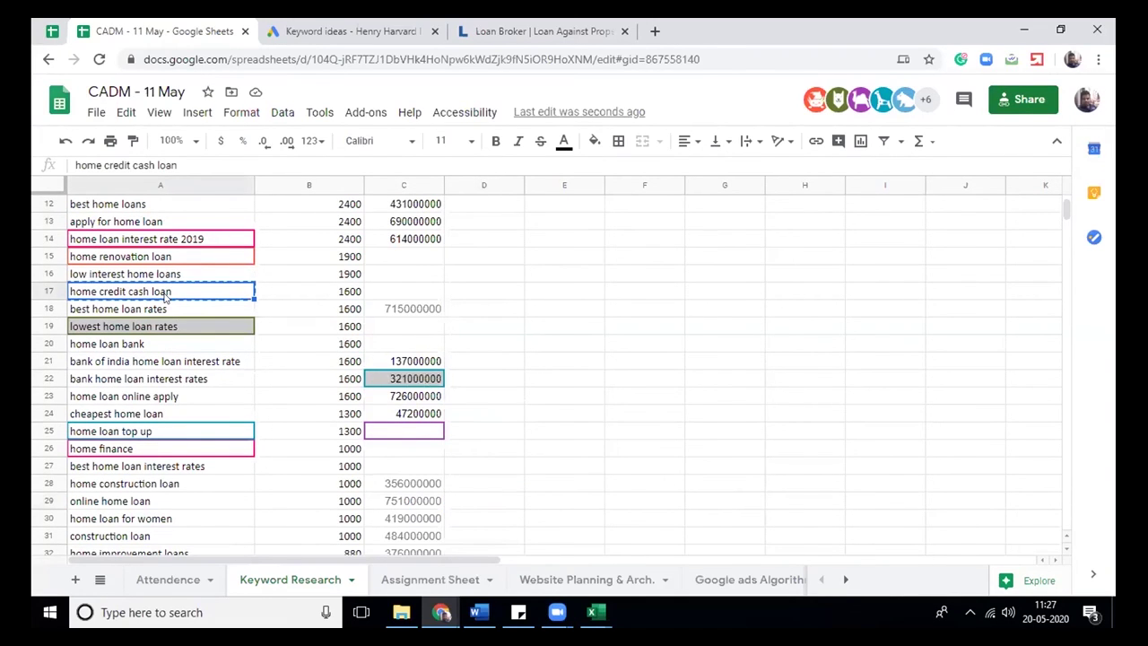
pyautogui.hotkey('ctrl', 'c')
pyautogui.hotkey('alt', 'Tab')
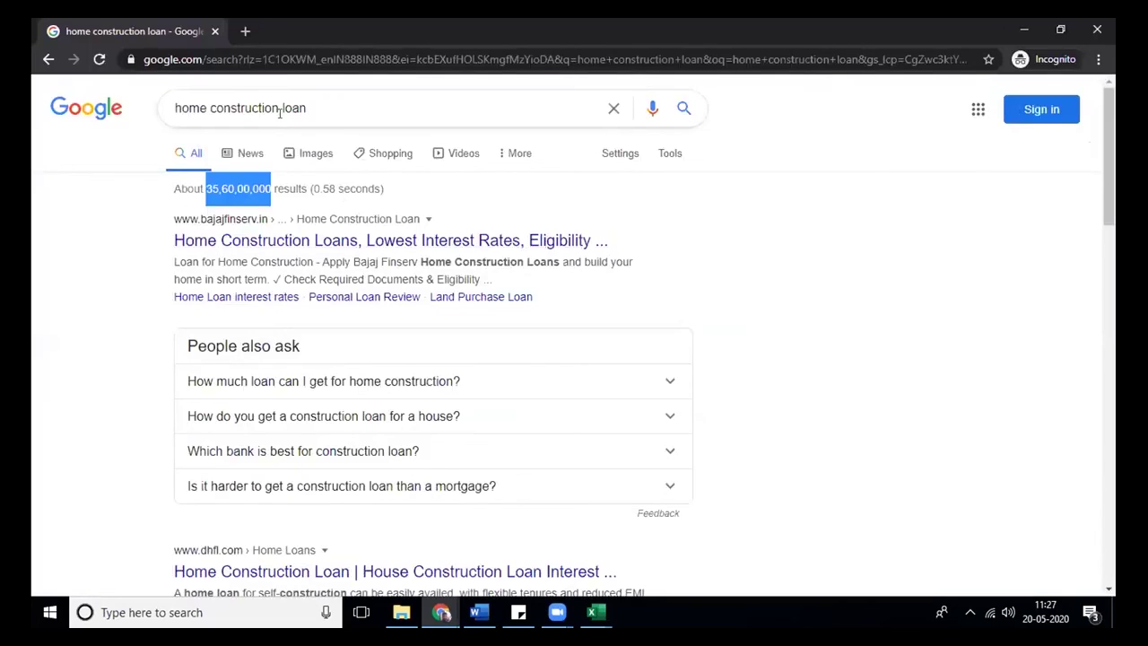
pyautogui.tripleClick(279, 109)
pyautogui.hotkey('ctrl', 'v')
pyautogui.press('Return')
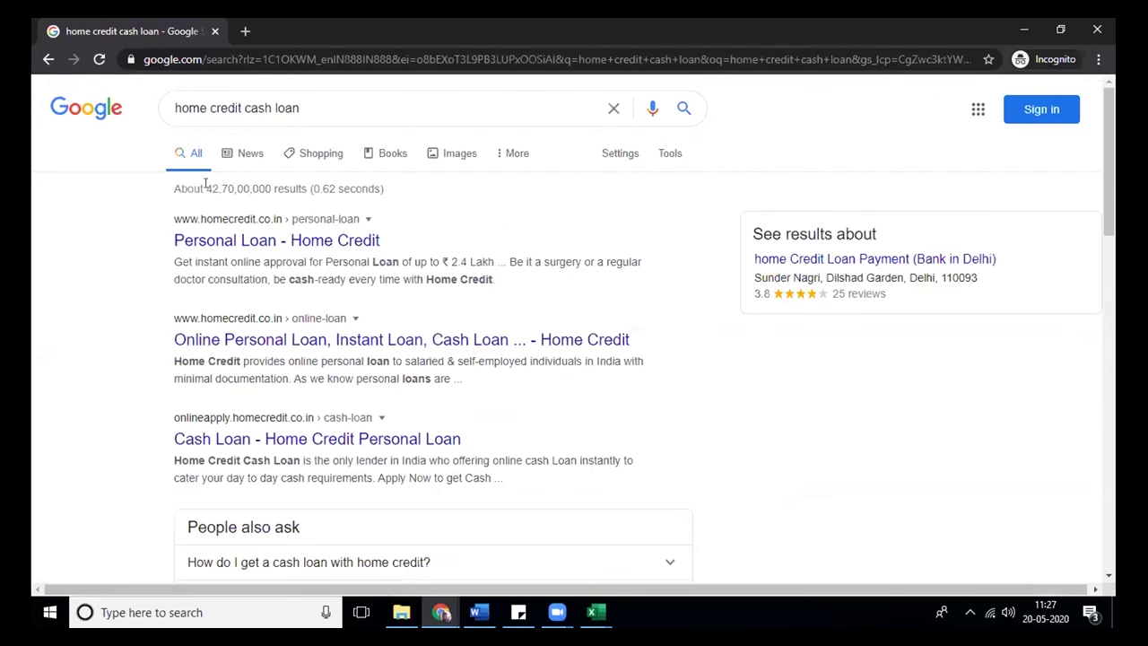
pyautogui.moveTo(206, 188); pyautogui.dragTo(267, 185)
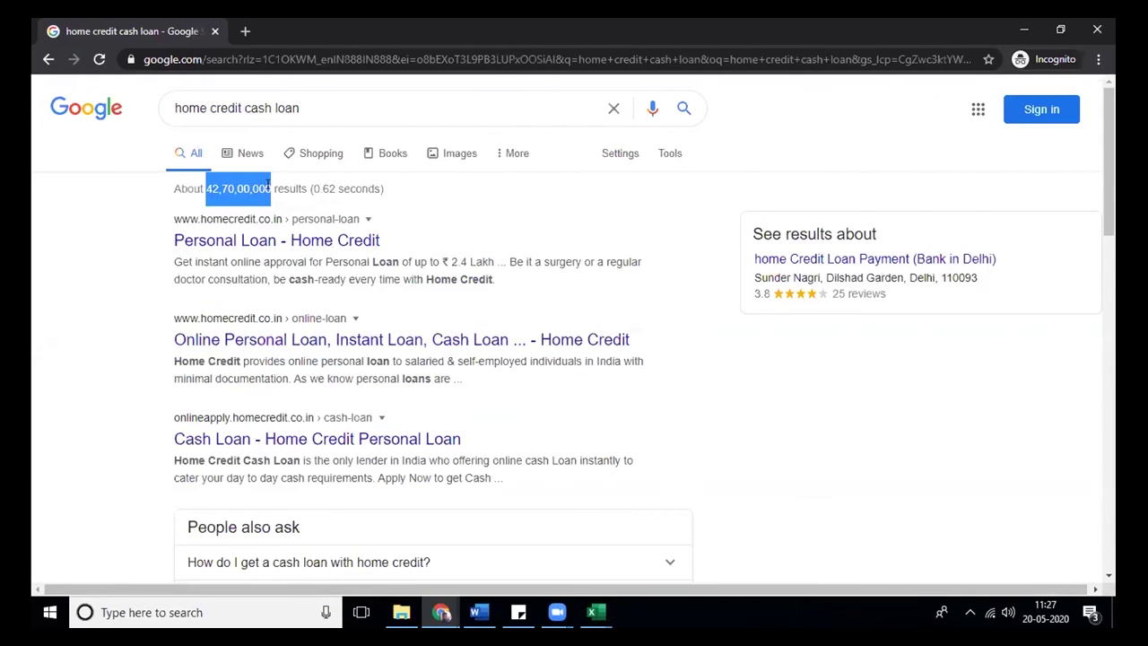
# Return to the sheet, paste the result count for "home credit cash loan" in C17 and strip its commas to give 427000000
pyautogui.hotkey('alt', 'Tab')
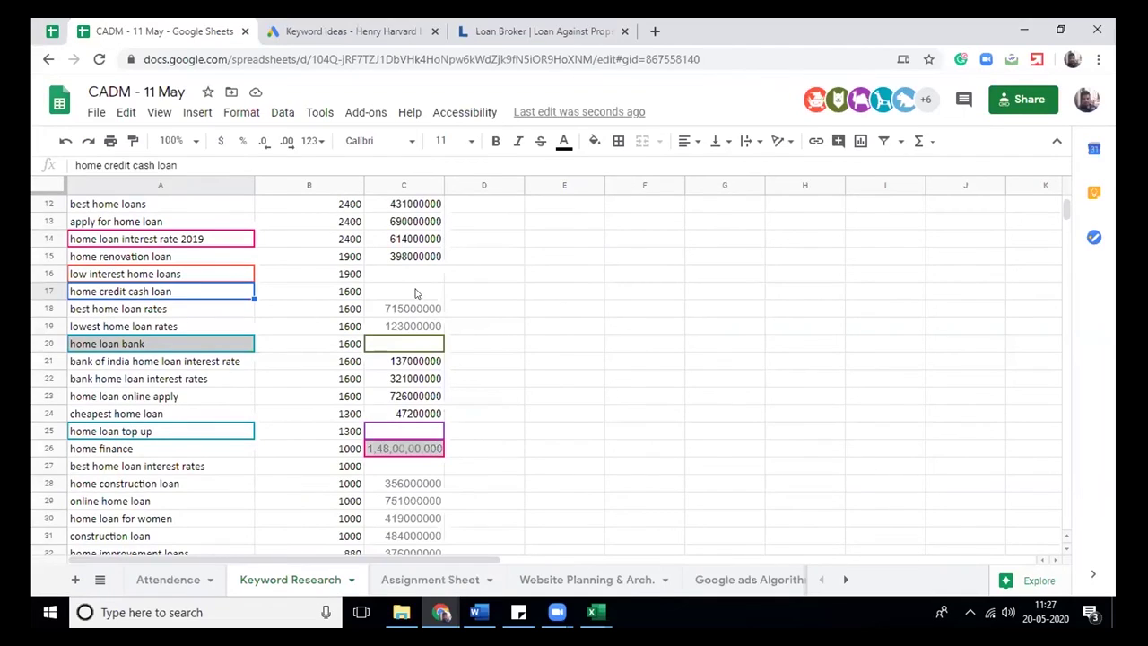
pyautogui.click(407, 293)
pyautogui.hotkey('ctrl', 'v')
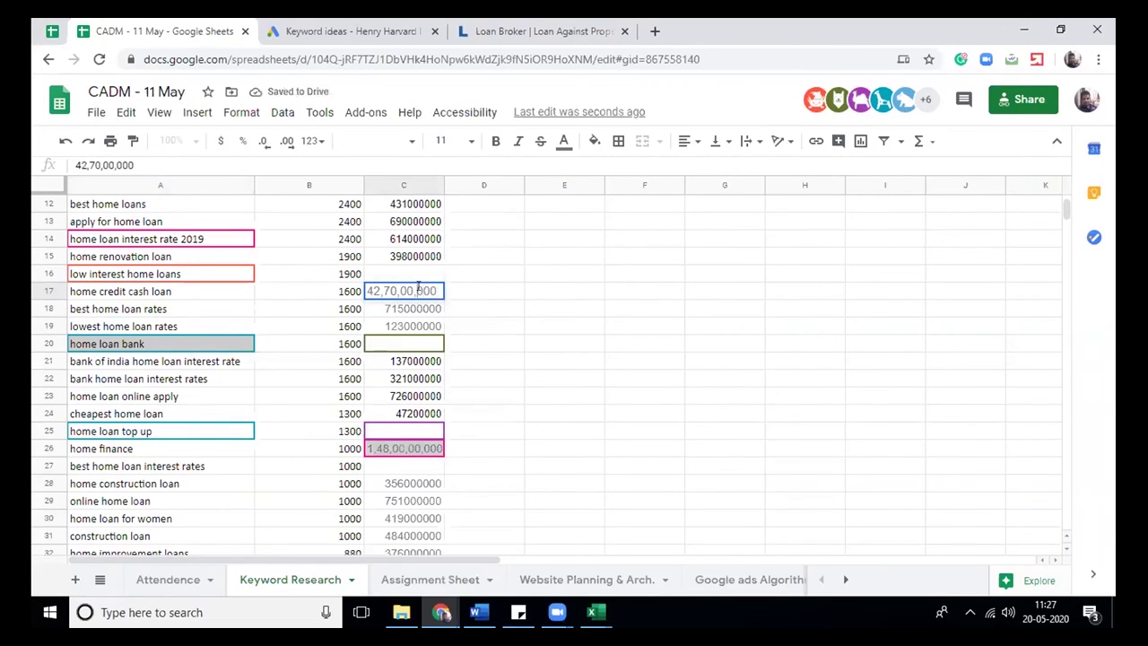
pyautogui.doubleClick(419, 289)
pyautogui.press('BackSpace')
pyautogui.press('Left')
pyautogui.press('Left')
pyautogui.press('BackSpace')
pyautogui.press('Left')
pyautogui.press('Left')
pyautogui.press('BackSpace')
pyautogui.click(477, 310)
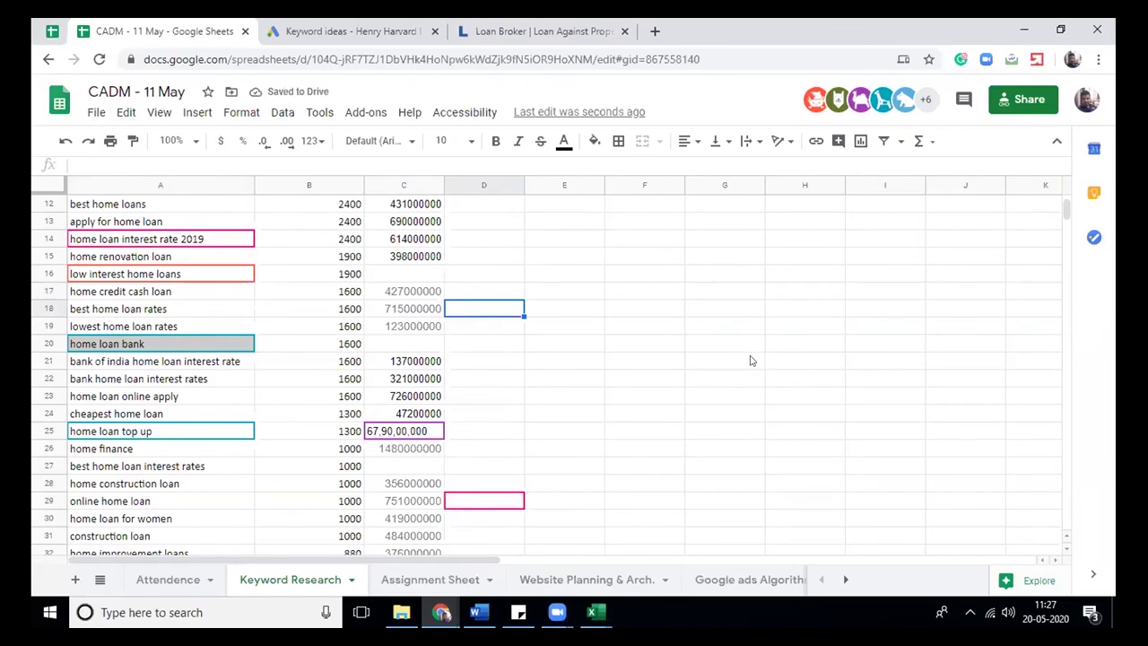
# Copy the keyword "best home loan interest rates" from A27, search Google for it, copy the number of results and return to the sheet
pyautogui.click(139, 466)
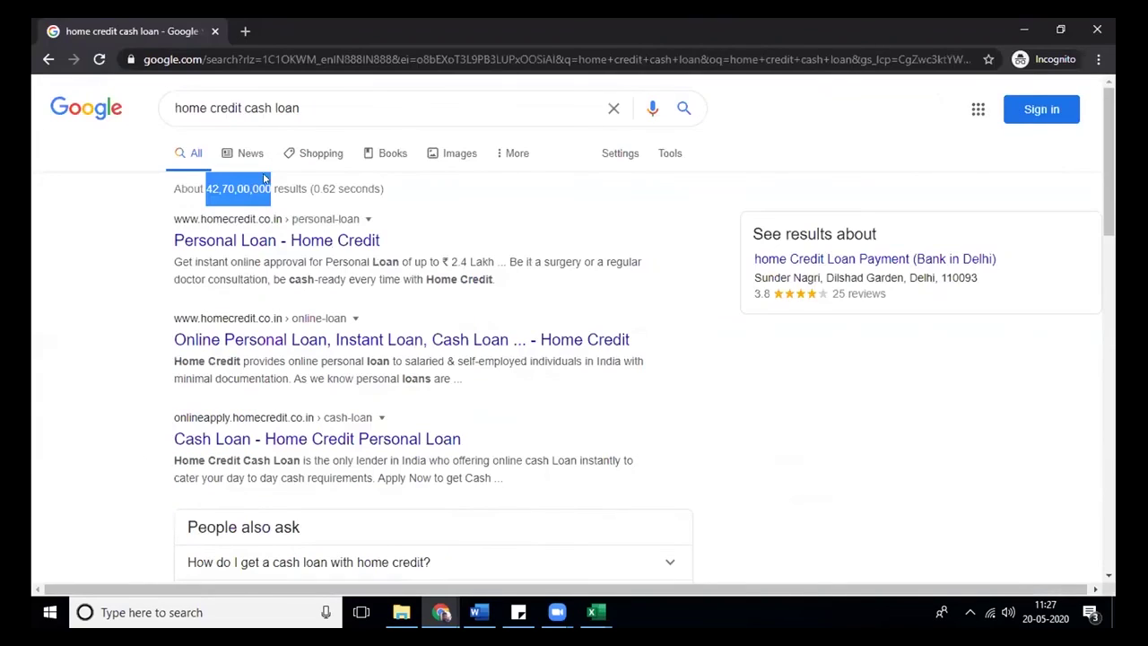
pyautogui.tripleClick(243, 109)
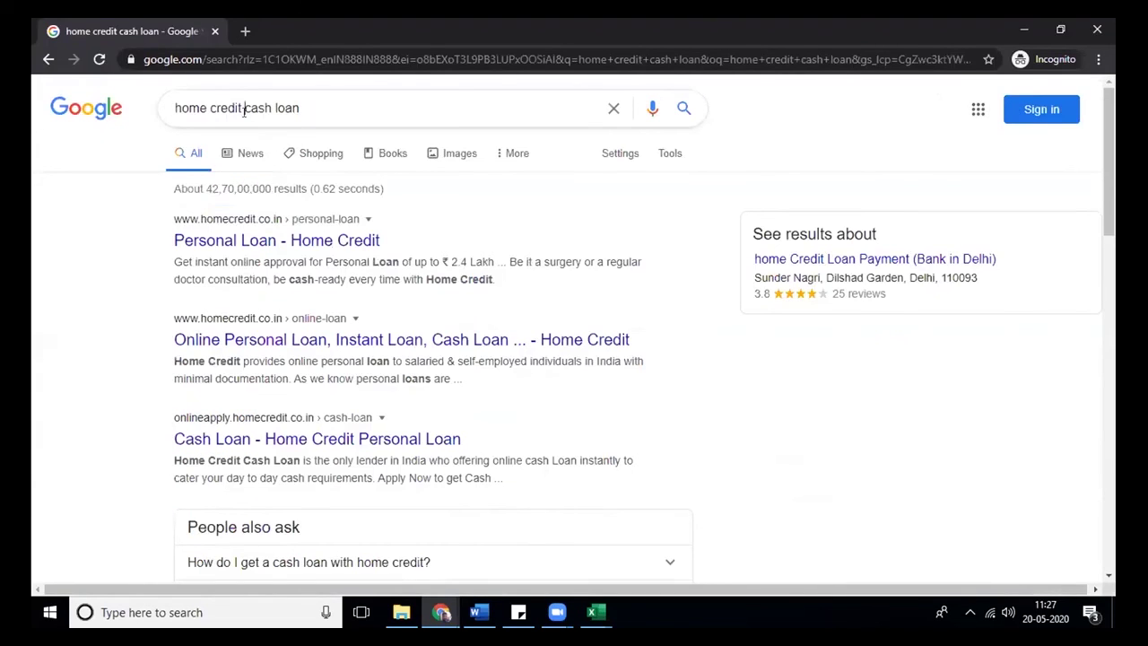
pyautogui.hotkey('ctrl', 'v')
pyautogui.press('Return')
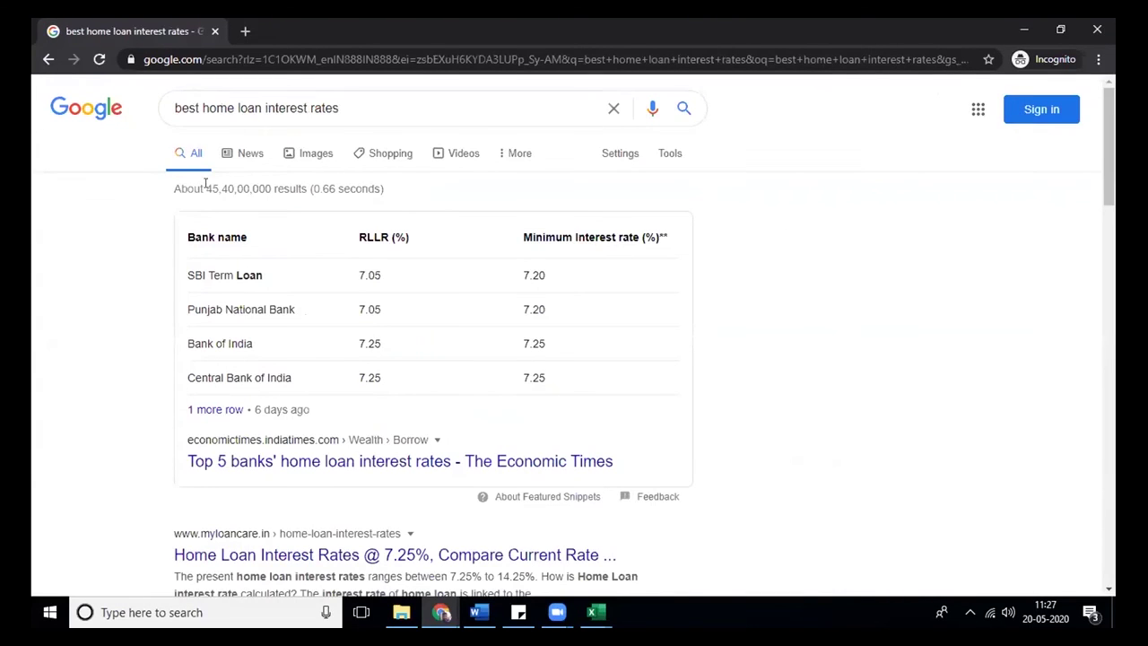
pyautogui.moveTo(205, 184); pyautogui.dragTo(270, 191)
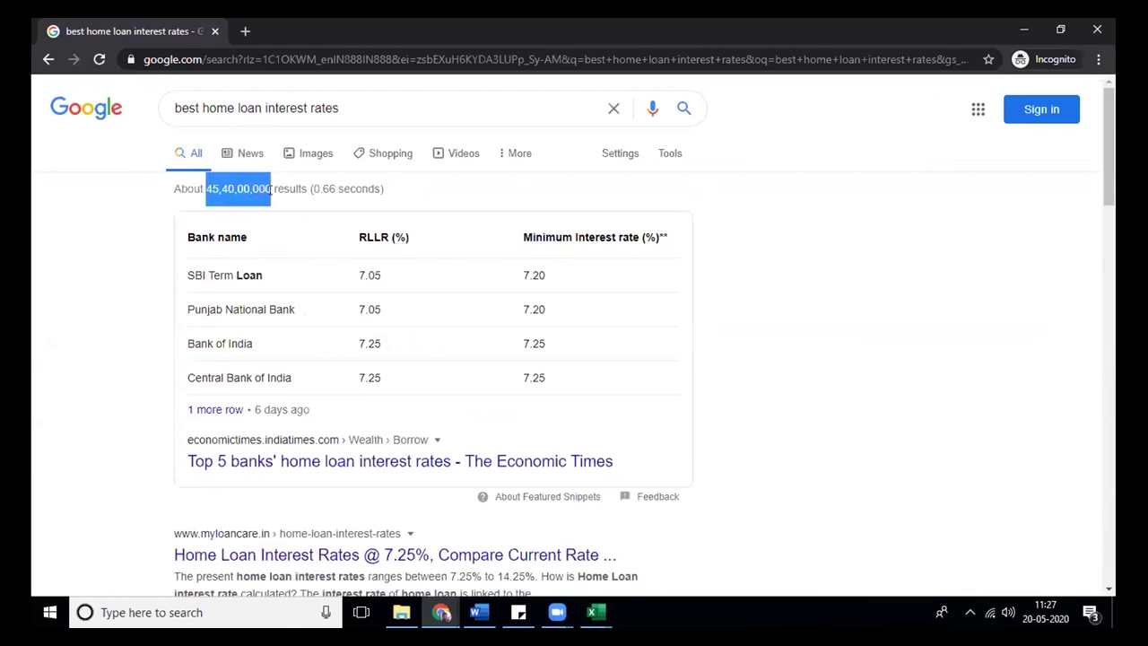
pyautogui.hotkey('alt', 'Tab')
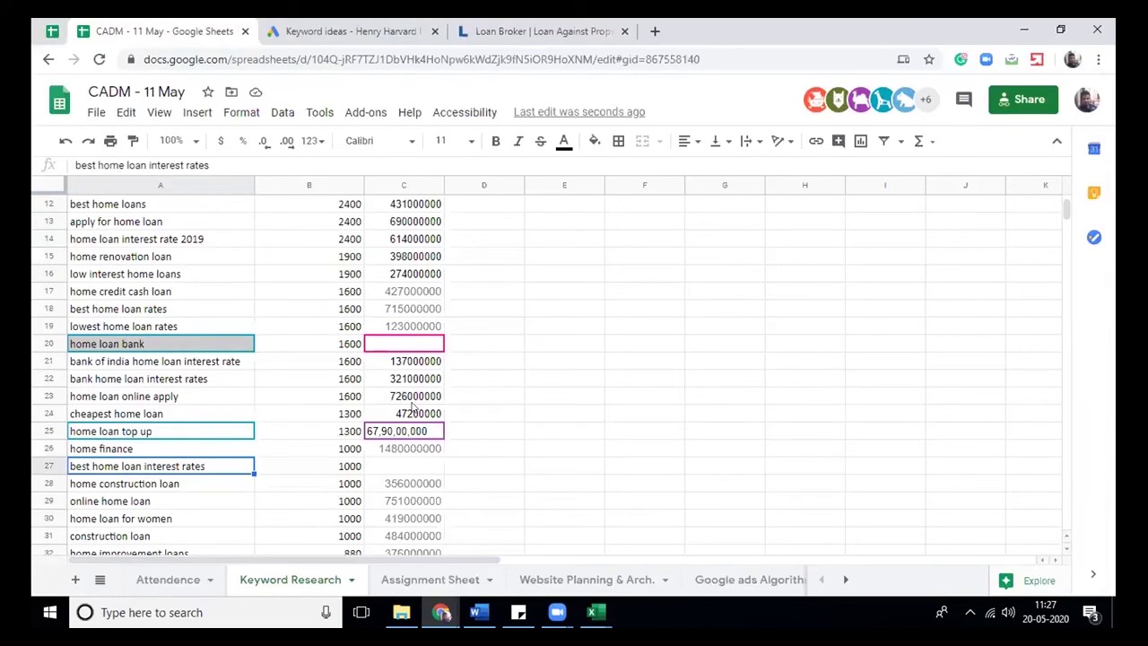